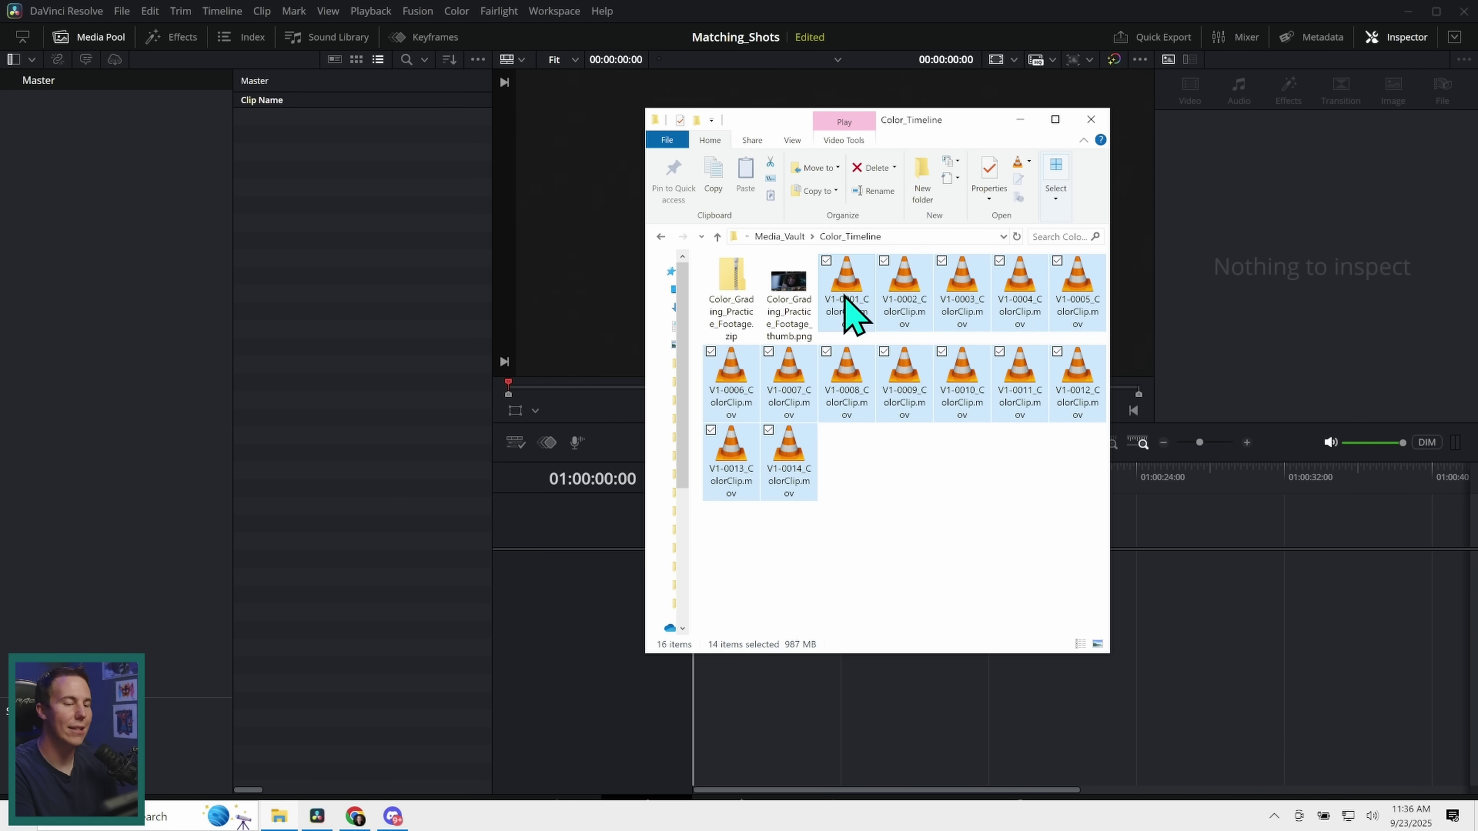
# - Import the 14 ColorClip .mov files, match the project frame rate to them, and select all
pyautogui.moveTo(885, 384); pyautogui.dragTo(419, 350)
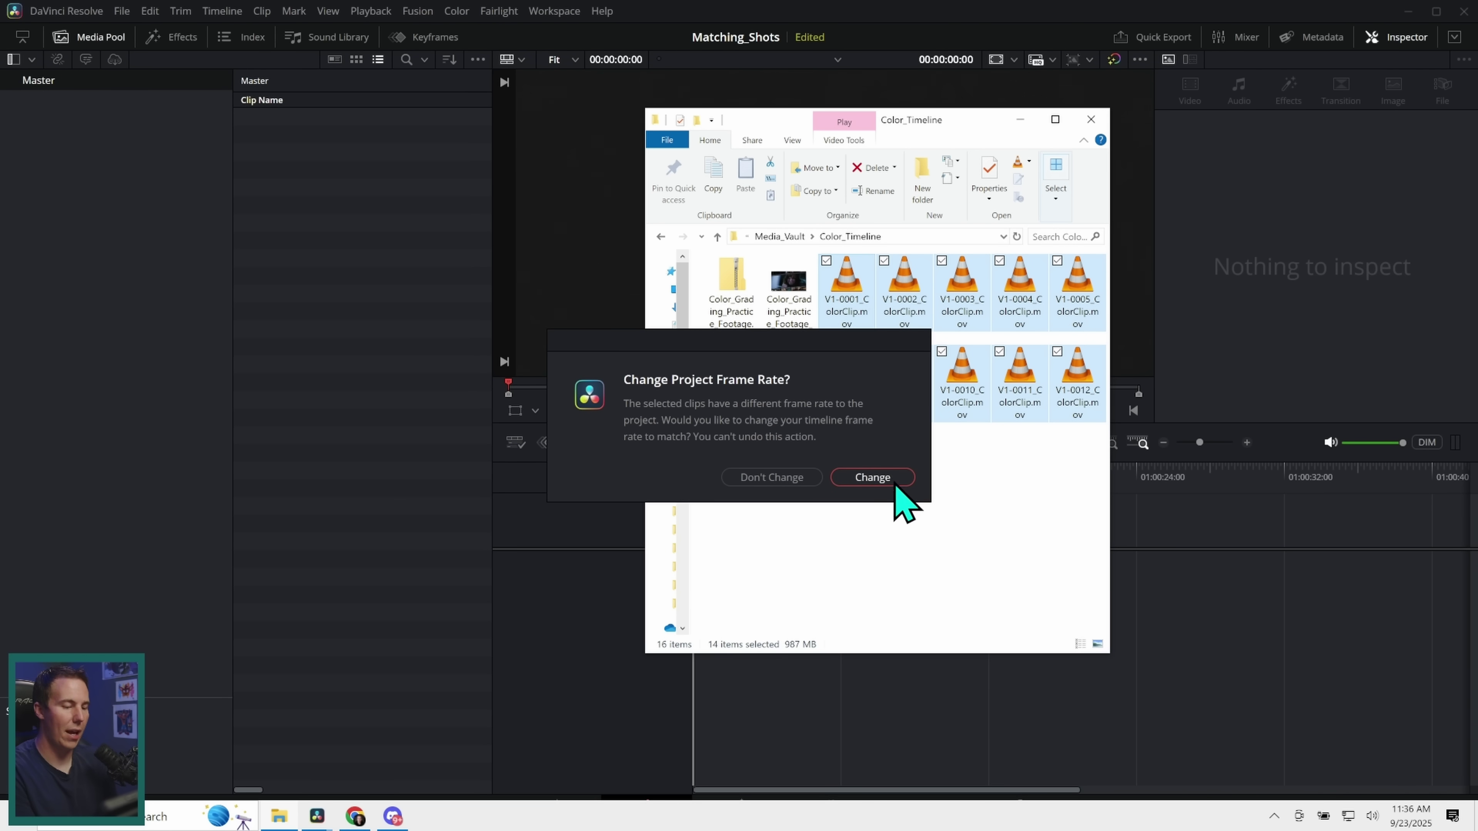
pyautogui.click(876, 477)
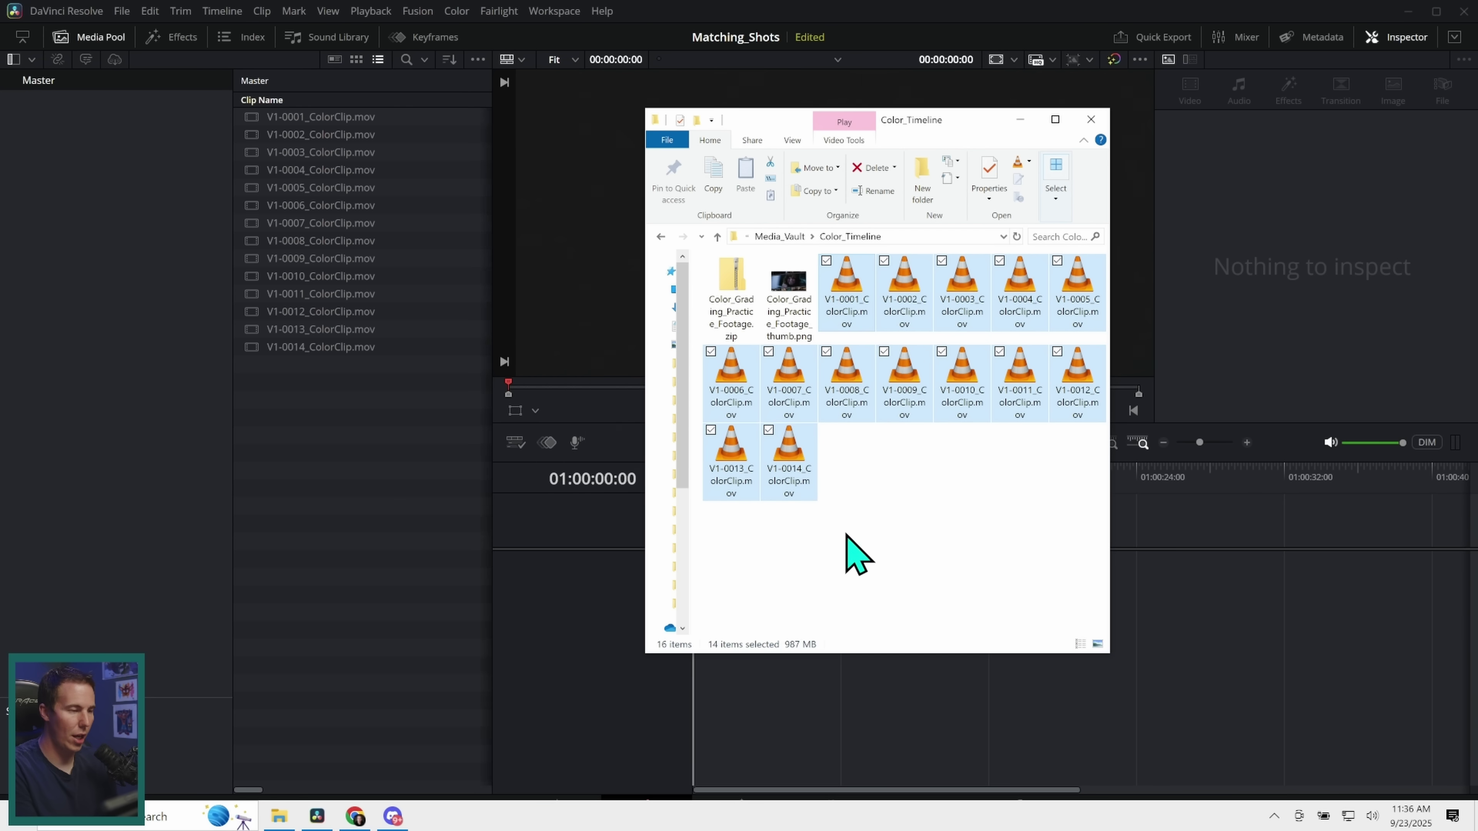
pyautogui.moveTo(276, 434); pyautogui.dragTo(416, 109)
# - Create a new timeline from the selected clips and switch to the Color page
pyautogui.rightClick(366, 120)
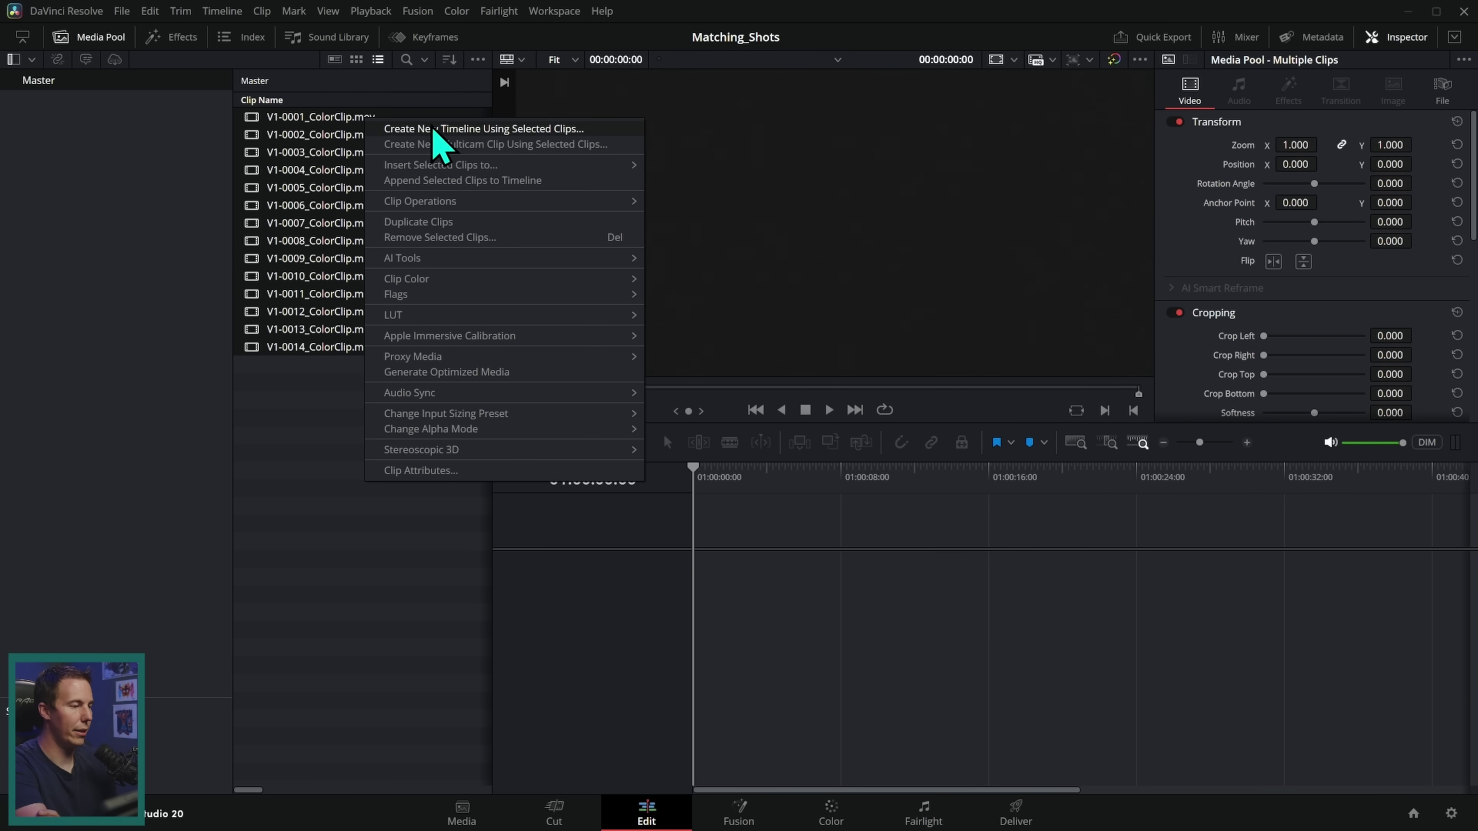
pyautogui.click(594, 129)
pyautogui.click(874, 465)
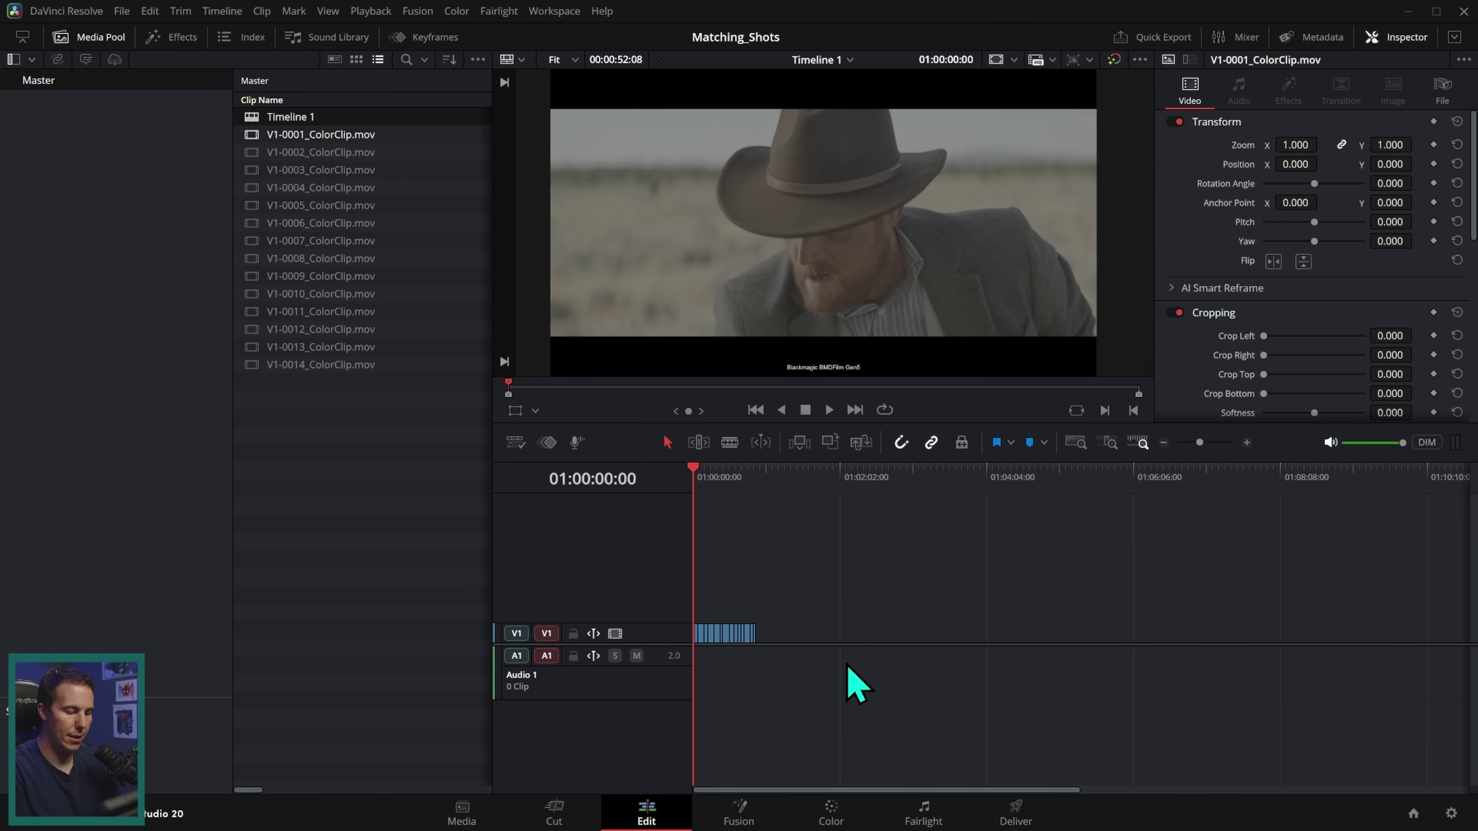
pyautogui.click(831, 817)
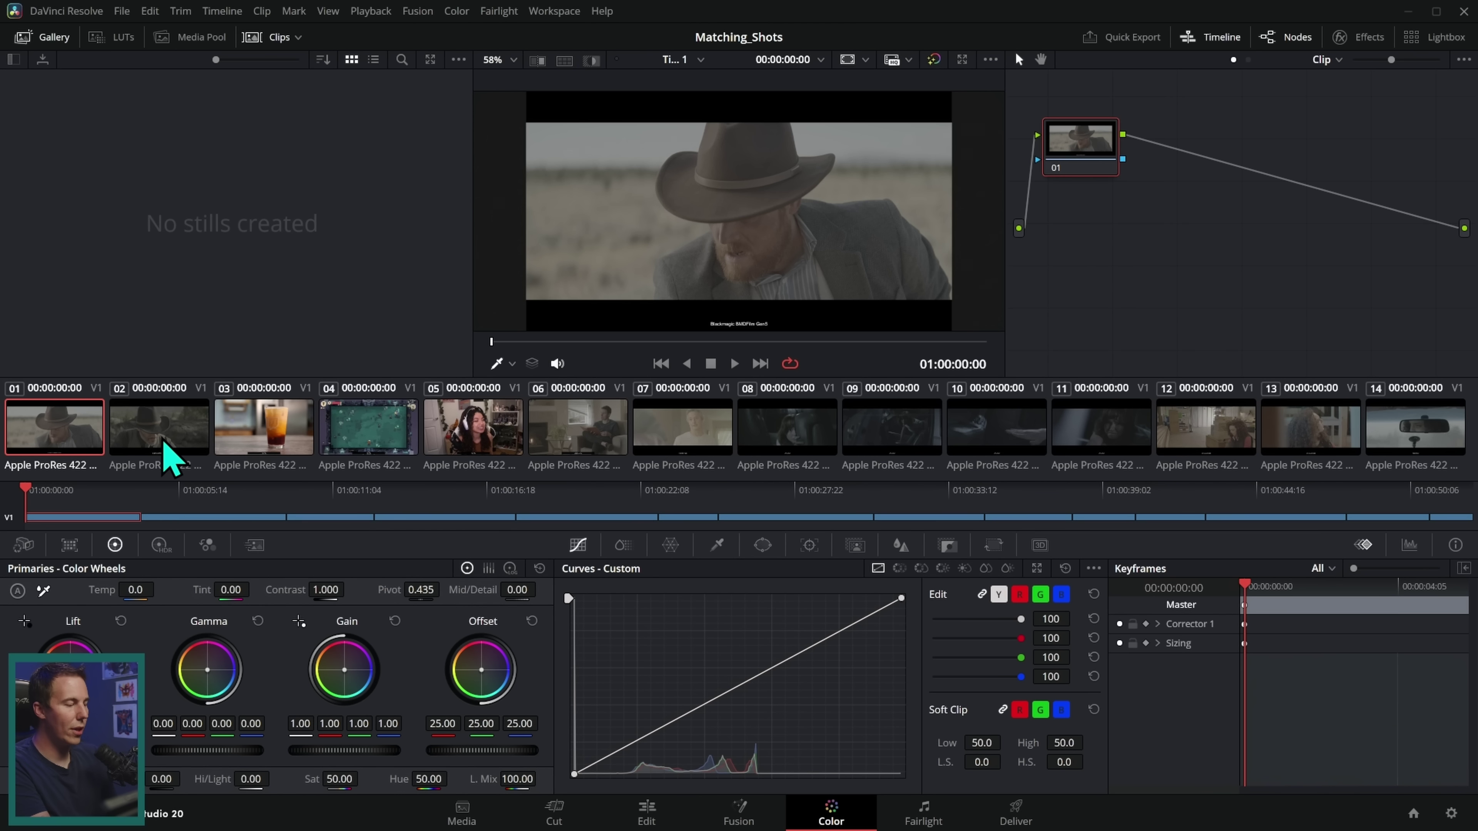
# - Preview shots 02 through 13 in turn, ending back on shot 12
pyautogui.click(172, 457)
pyautogui.click(262, 451)
pyautogui.click(373, 451)
pyautogui.click(471, 450)
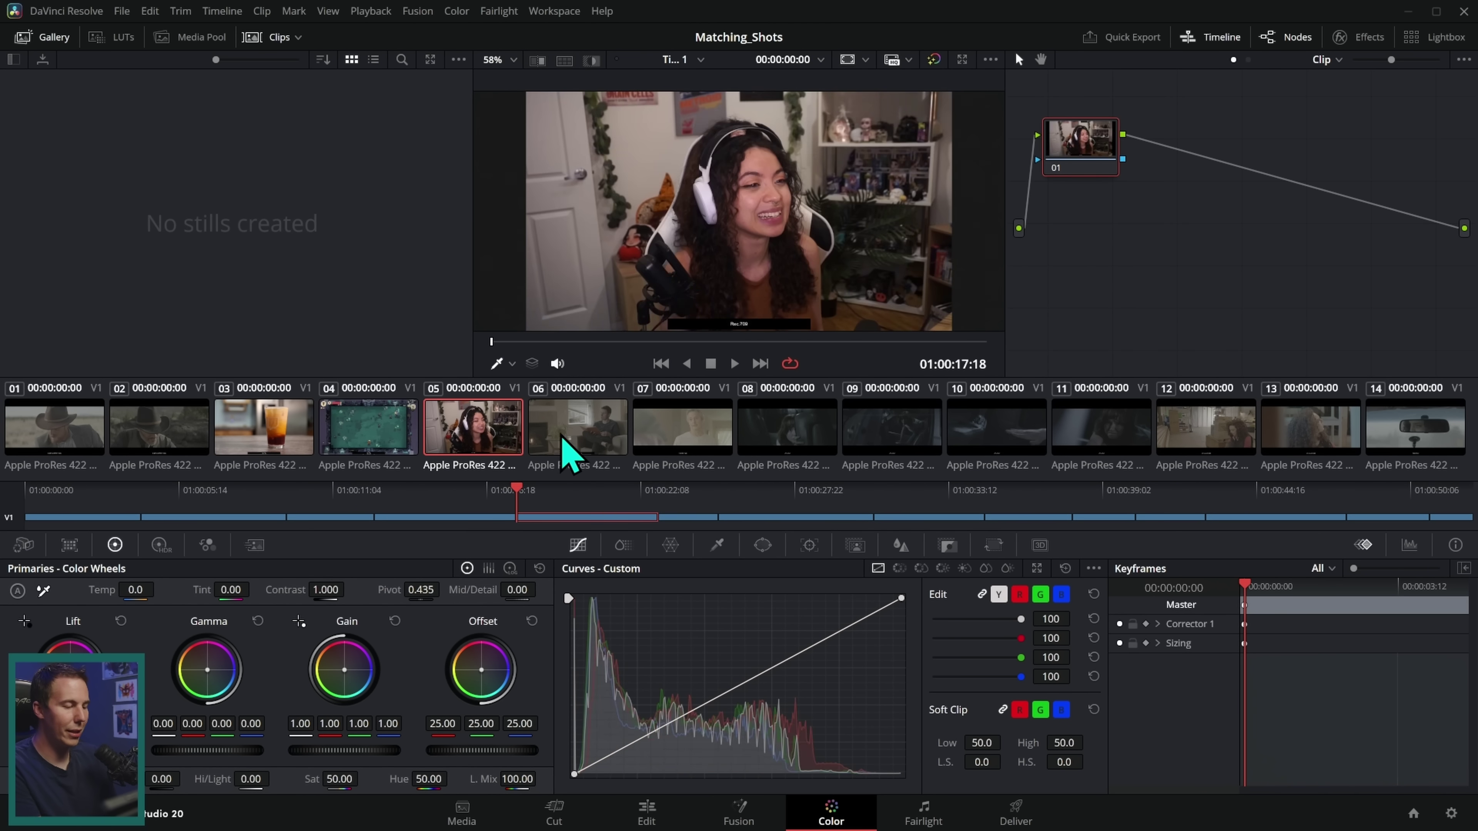
pyautogui.click(576, 451)
pyautogui.click(669, 457)
pyautogui.click(777, 457)
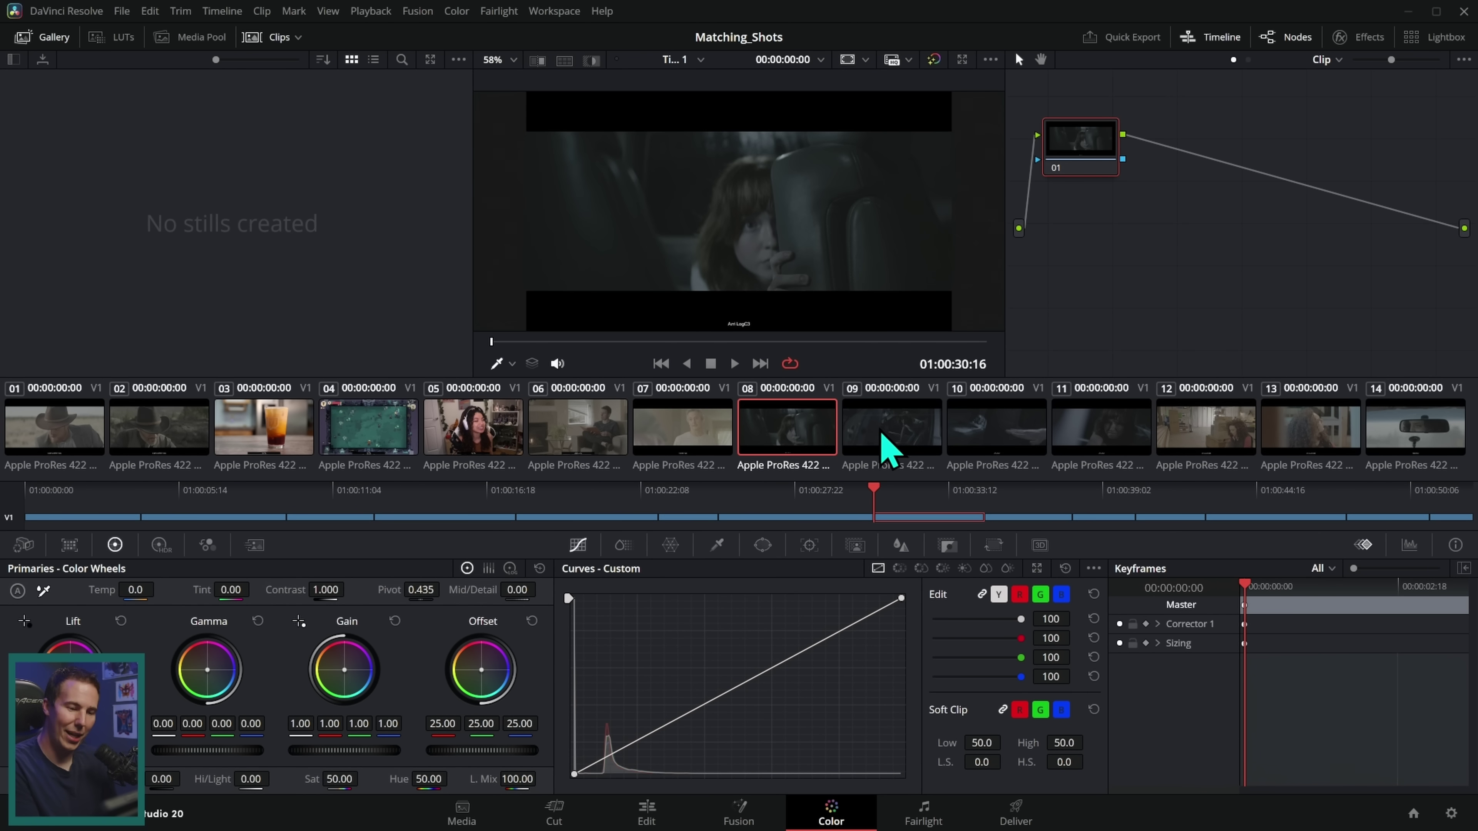
pyautogui.click(887, 457)
pyautogui.click(1006, 450)
pyautogui.click(1106, 454)
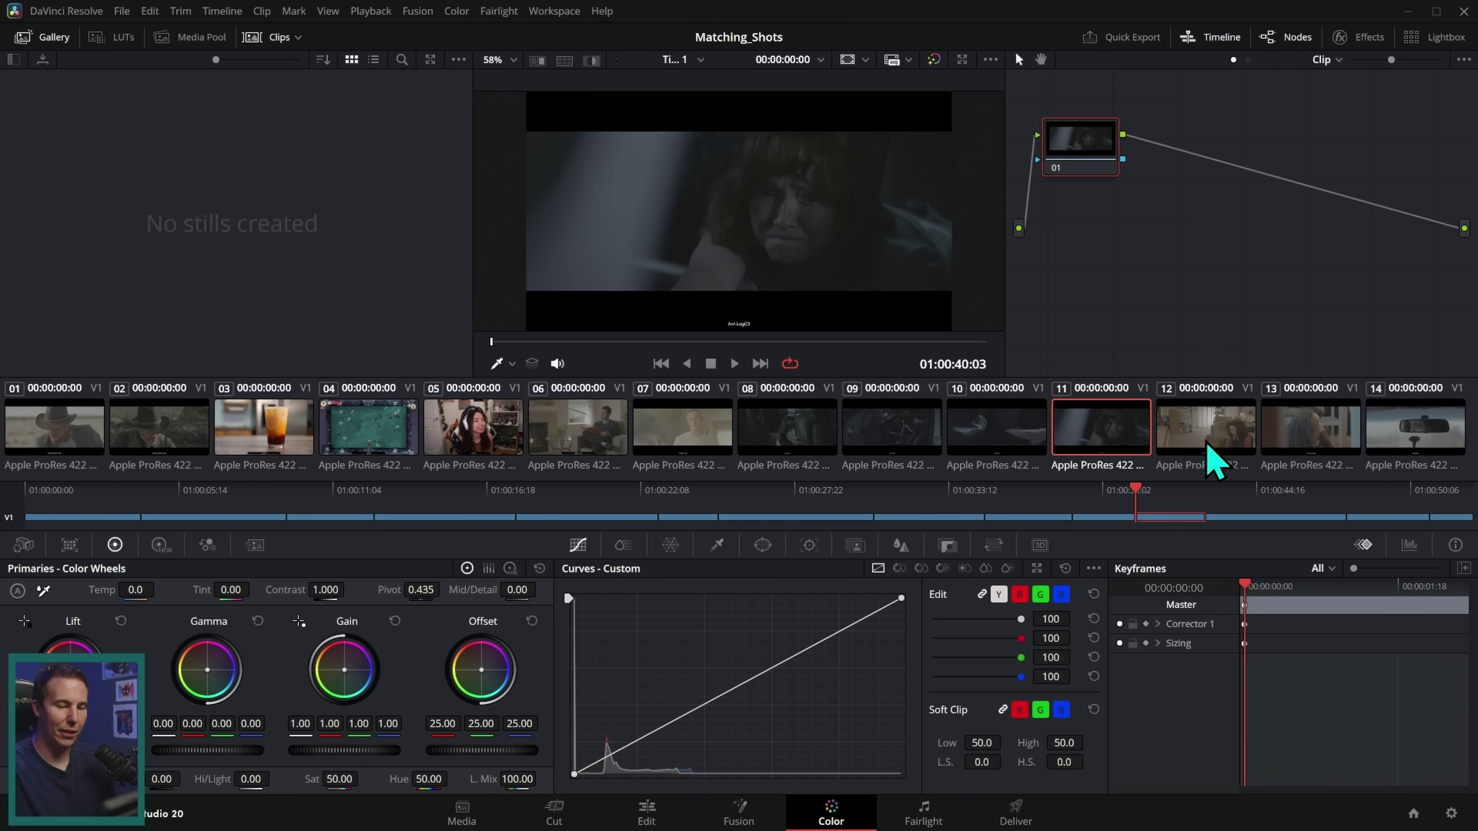
pyautogui.click(1216, 460)
pyautogui.click(1320, 452)
pyautogui.click(1250, 461)
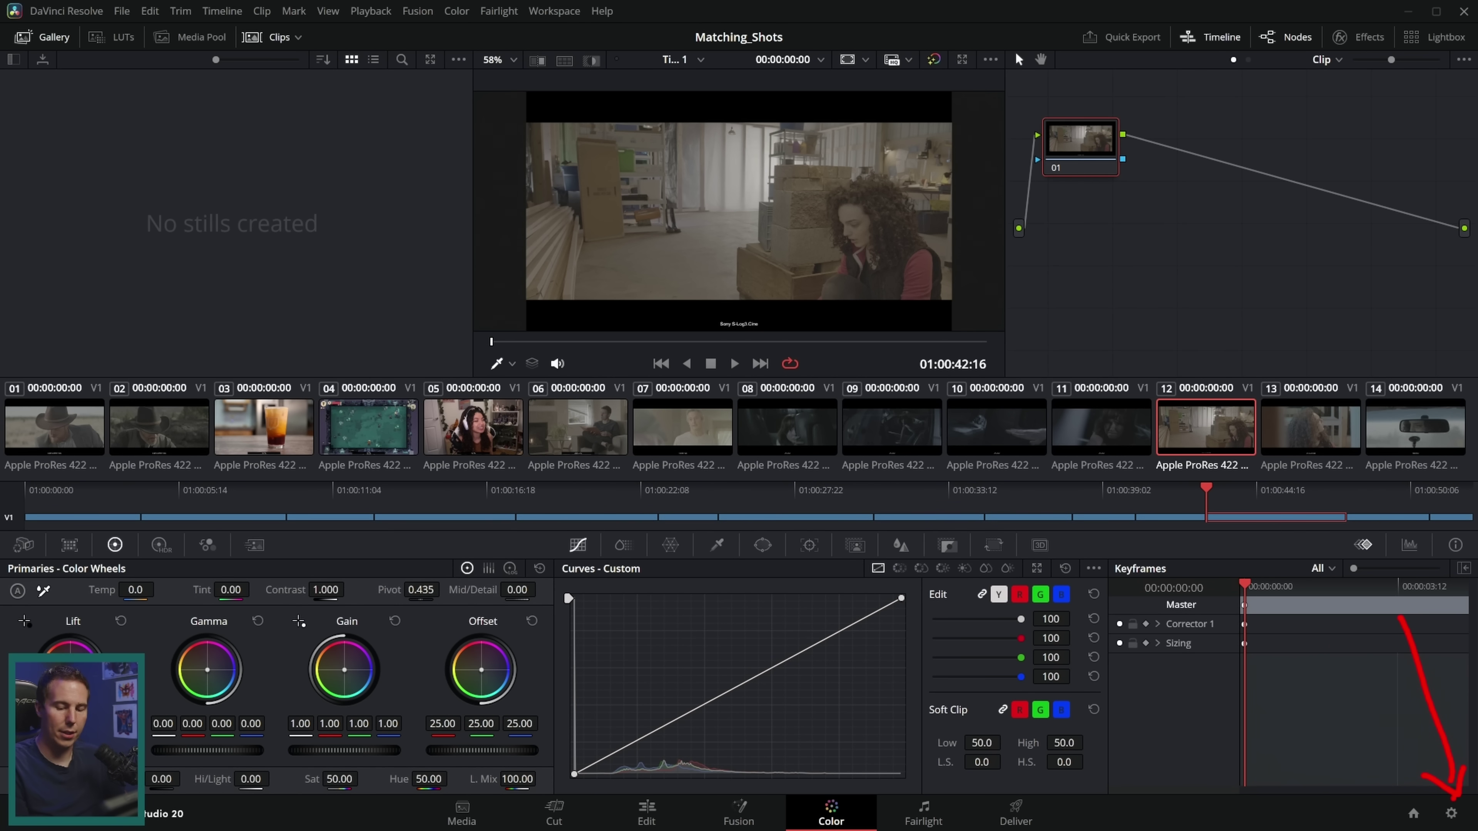
# - Set color science to DaVinci YRGB Color Managed, manual, with HDR DaVinci Wide Gamut Intermediate processing, and save
pyautogui.click(1451, 813)
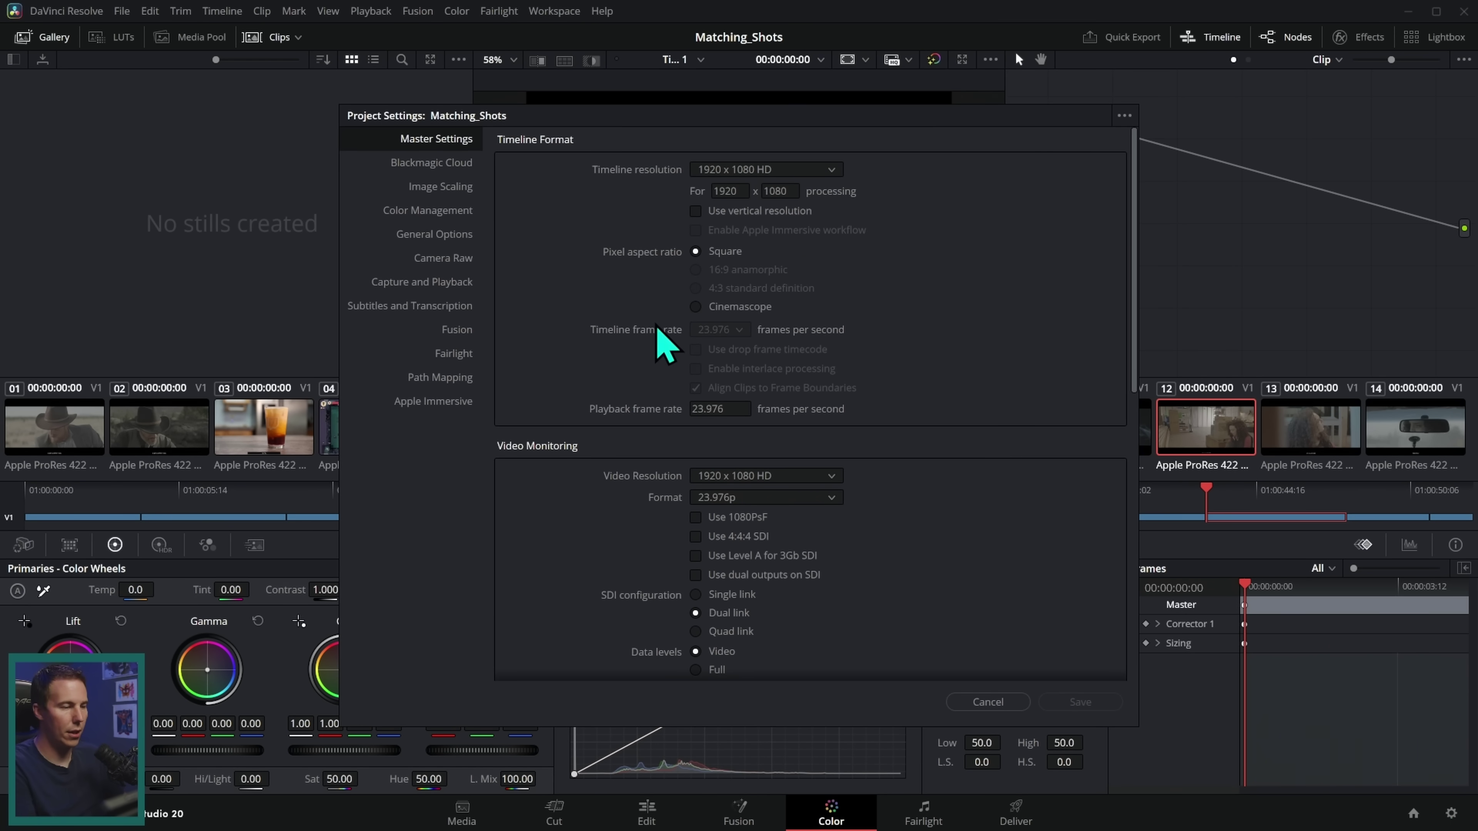
pyautogui.click(441, 211)
pyautogui.click(739, 172)
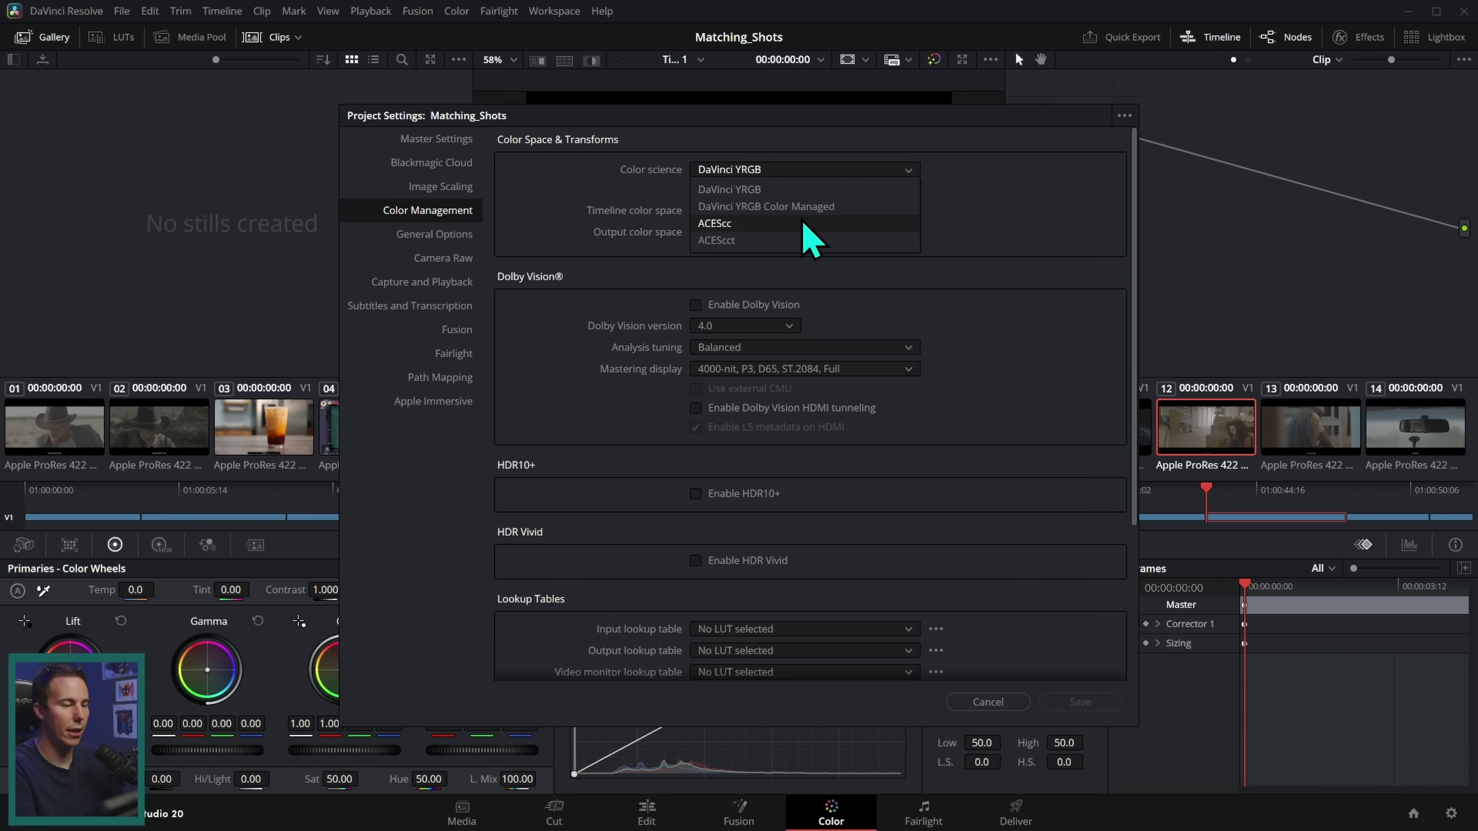
pyautogui.click(794, 207)
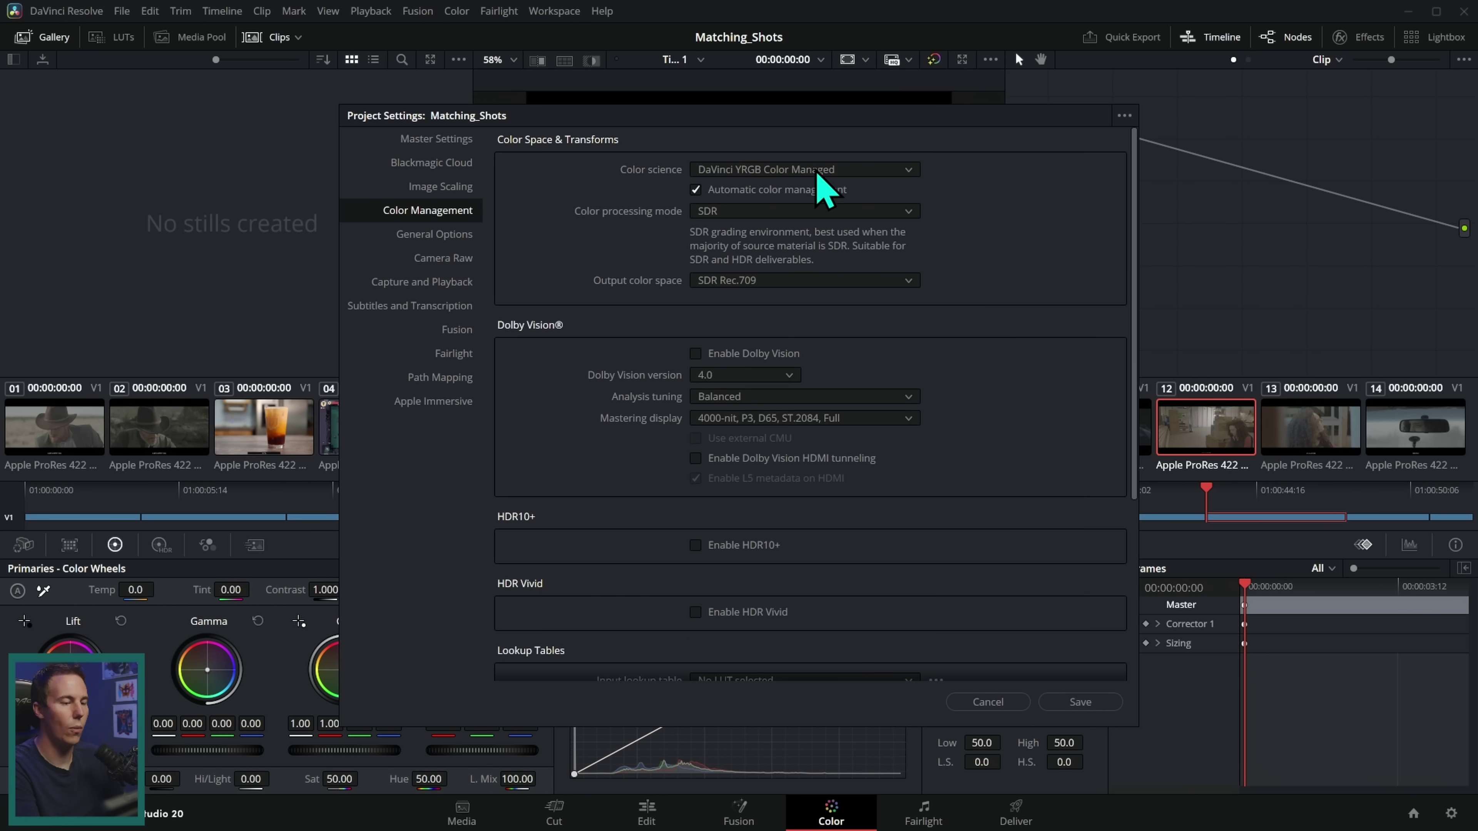
pyautogui.click(696, 190)
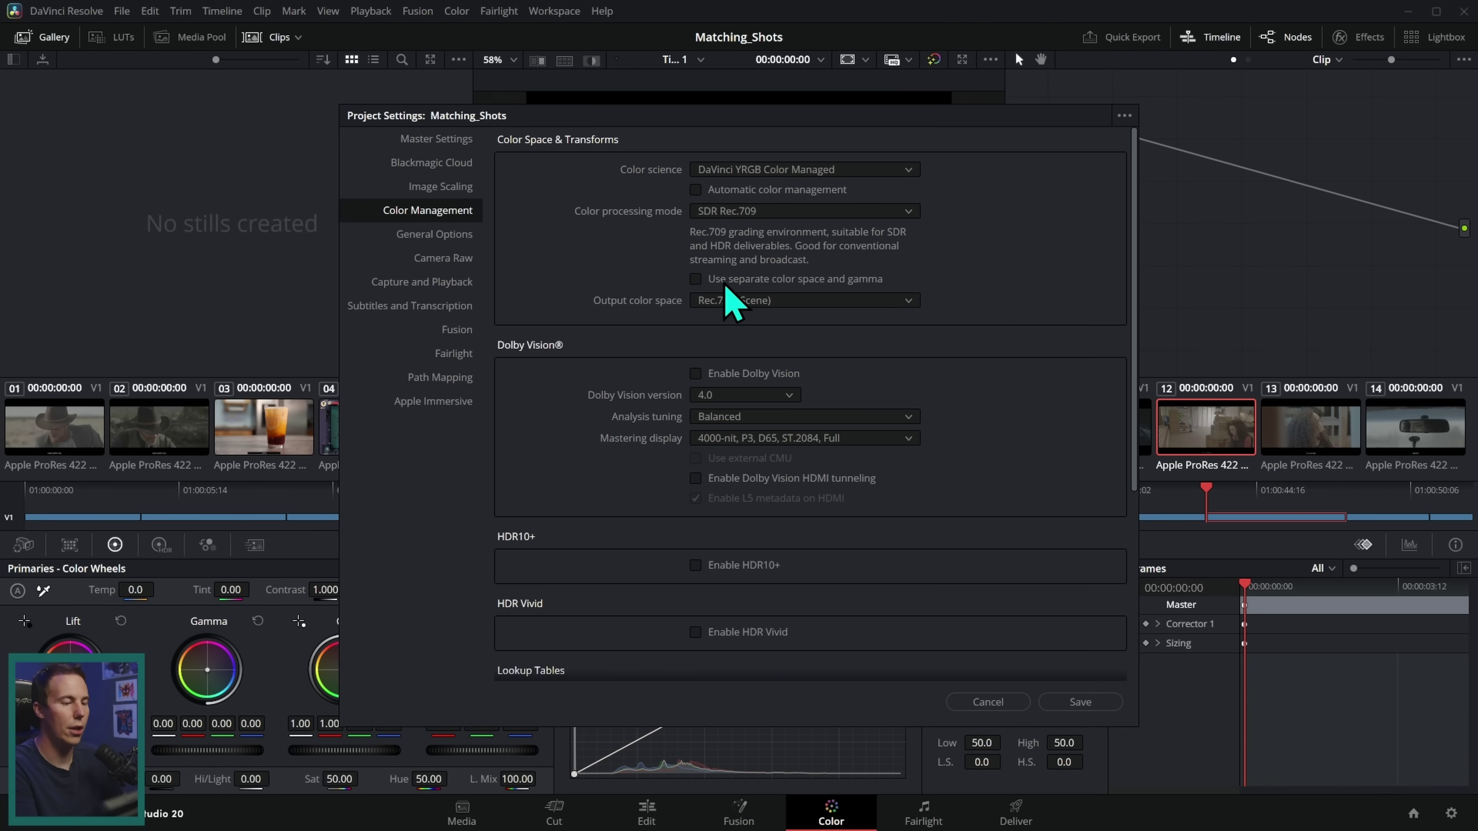
pyautogui.click(905, 213)
pyautogui.click(869, 292)
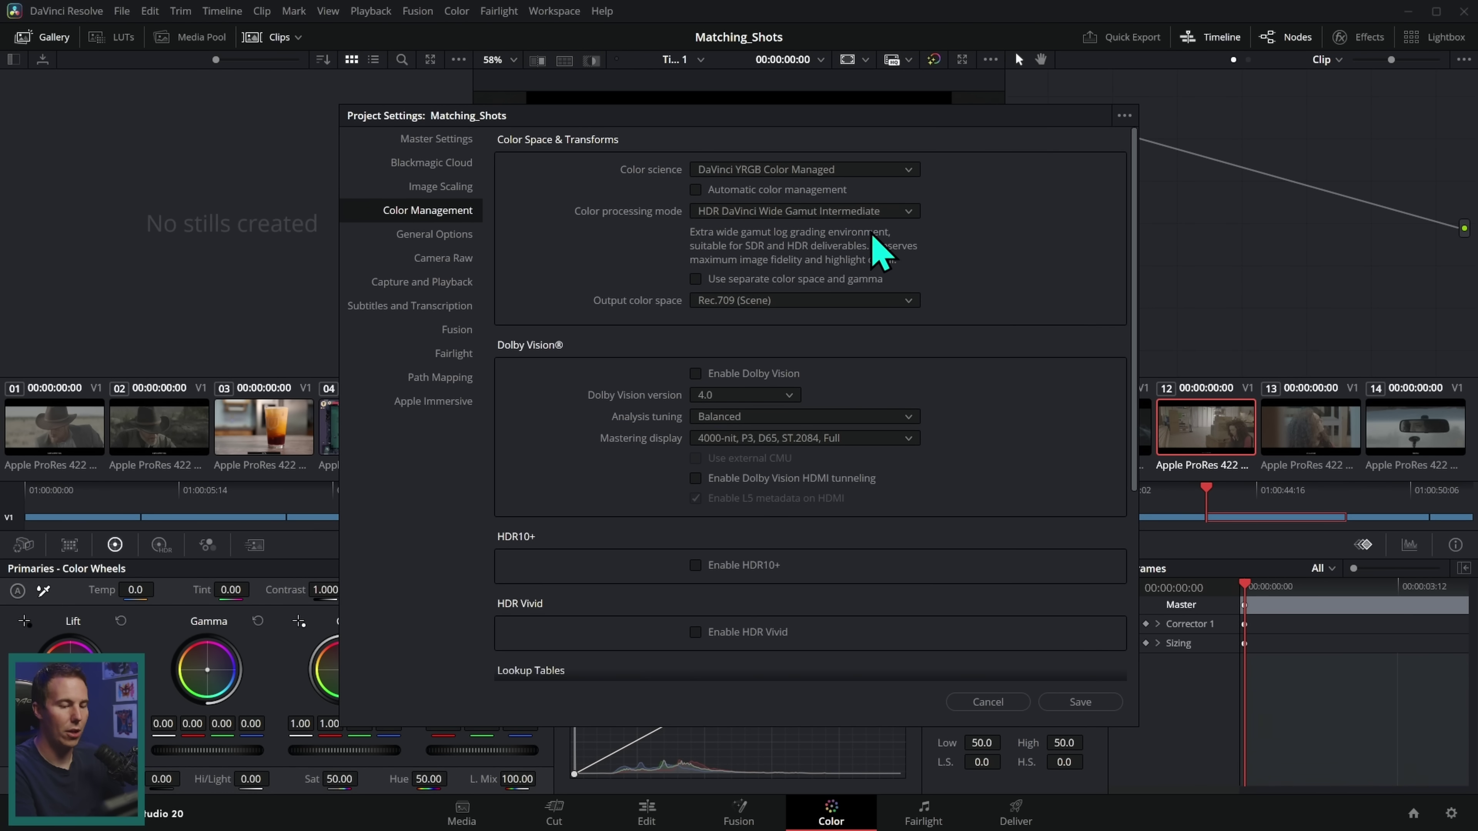
pyautogui.click(1097, 701)
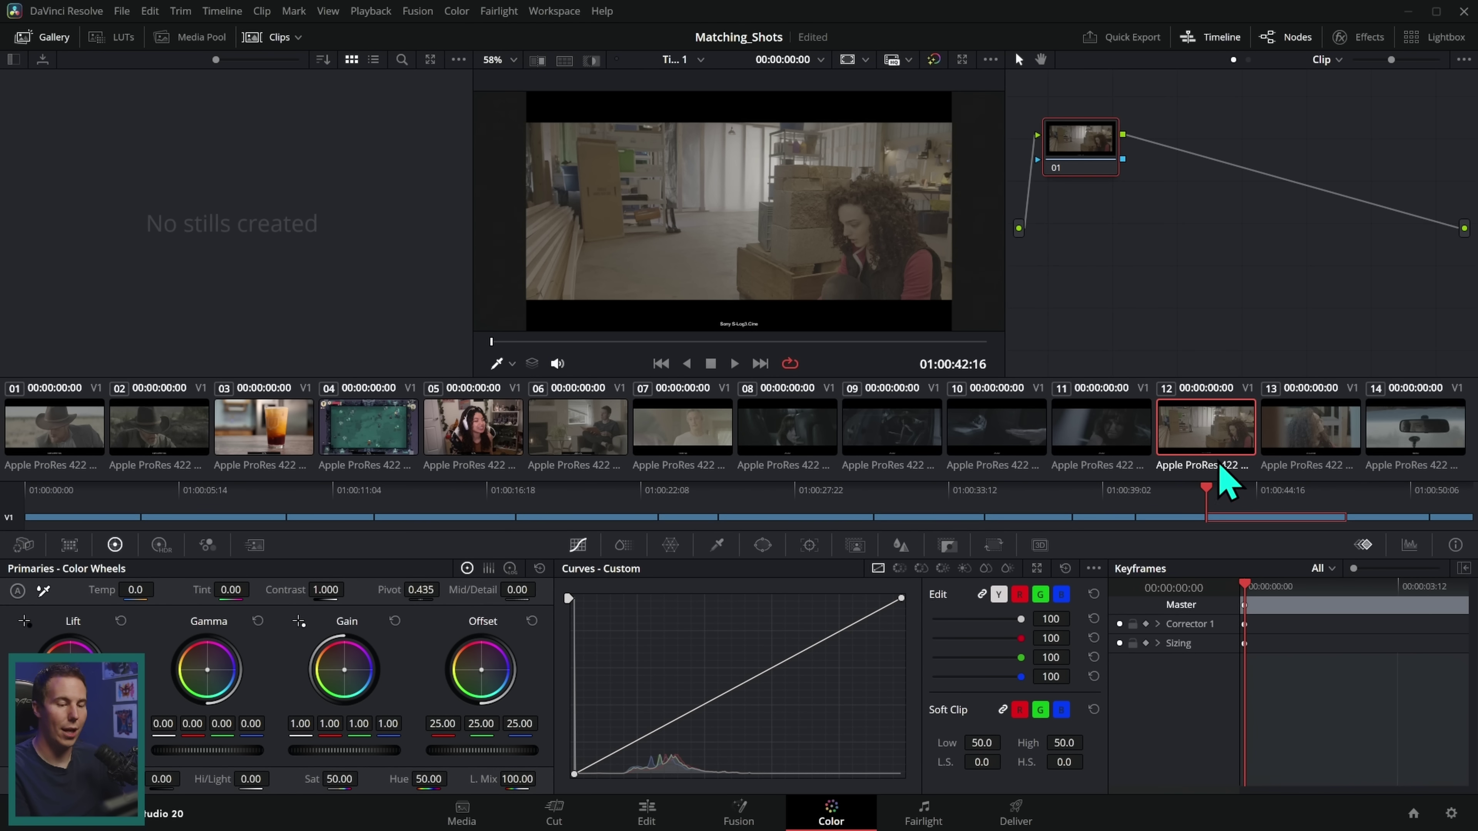
# - Set shot 12's input color space to Sony S-Gamut3.Cine/S-Log3
pyautogui.click(960, 310)
pyautogui.scroll(5, 808, 221)
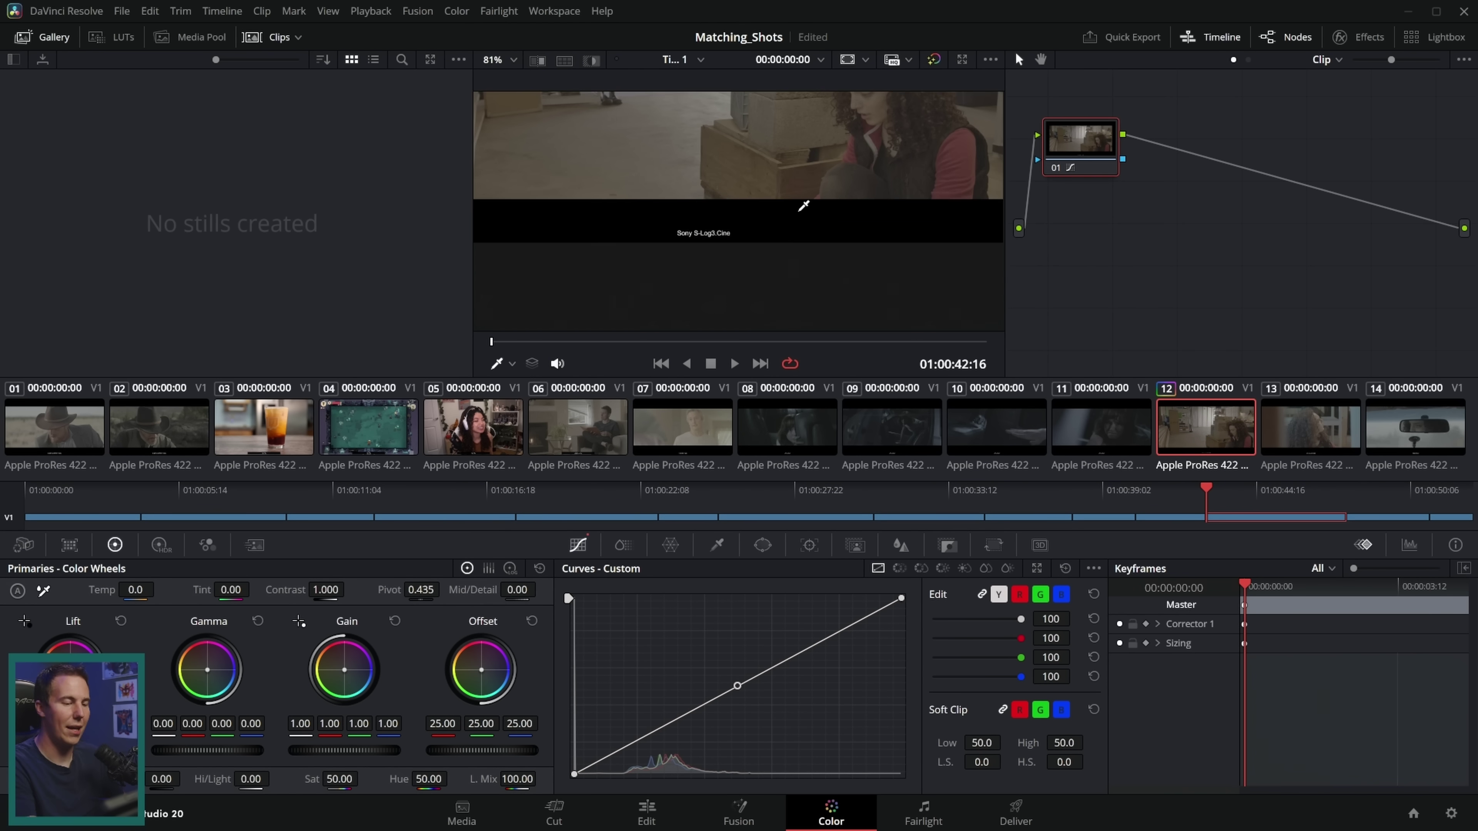
pyautogui.scroll(4, 820, 239)
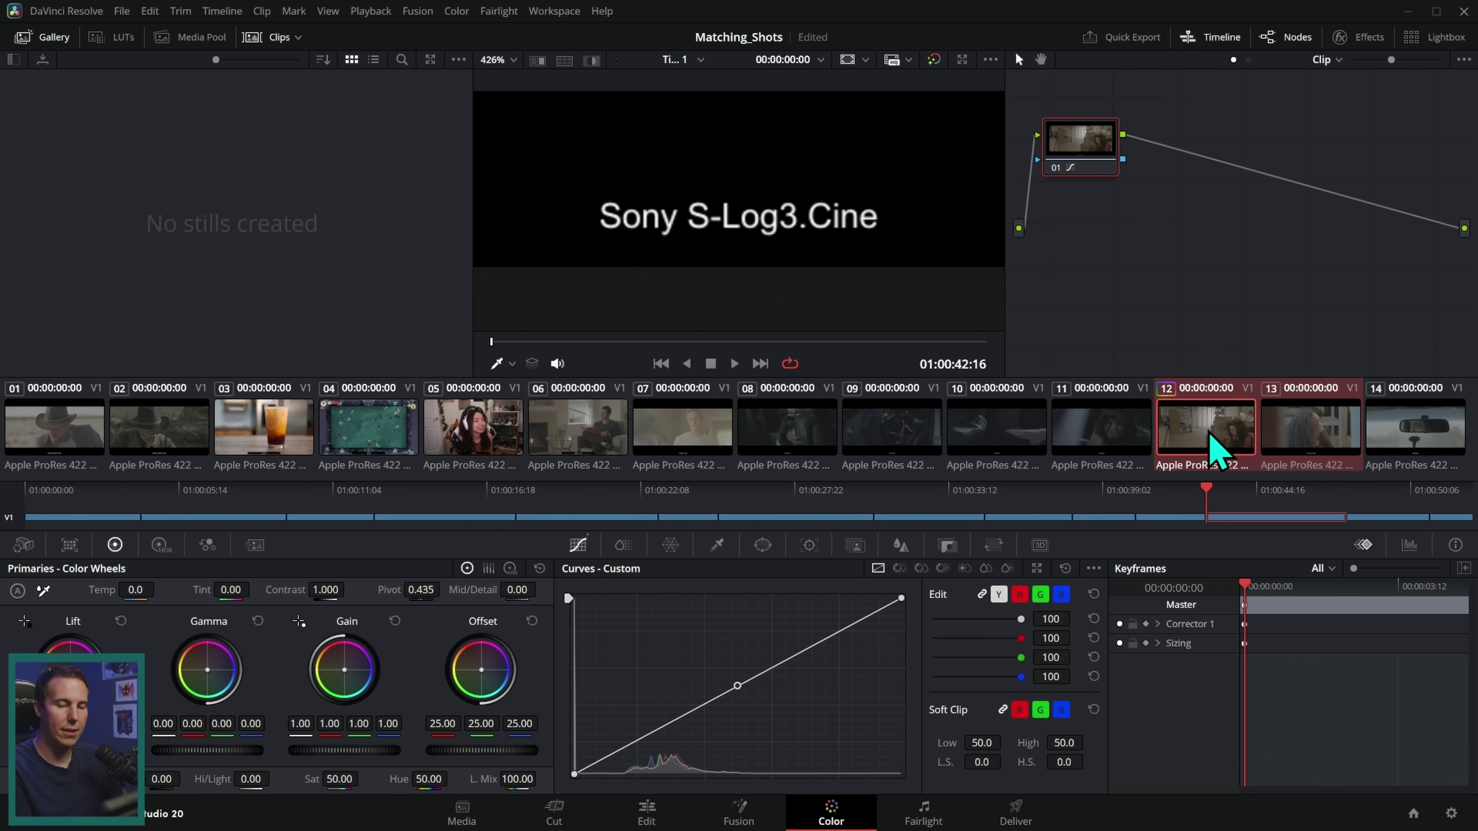
pyautogui.rightClick(1197, 428)
pyautogui.moveTo(1294, 449)
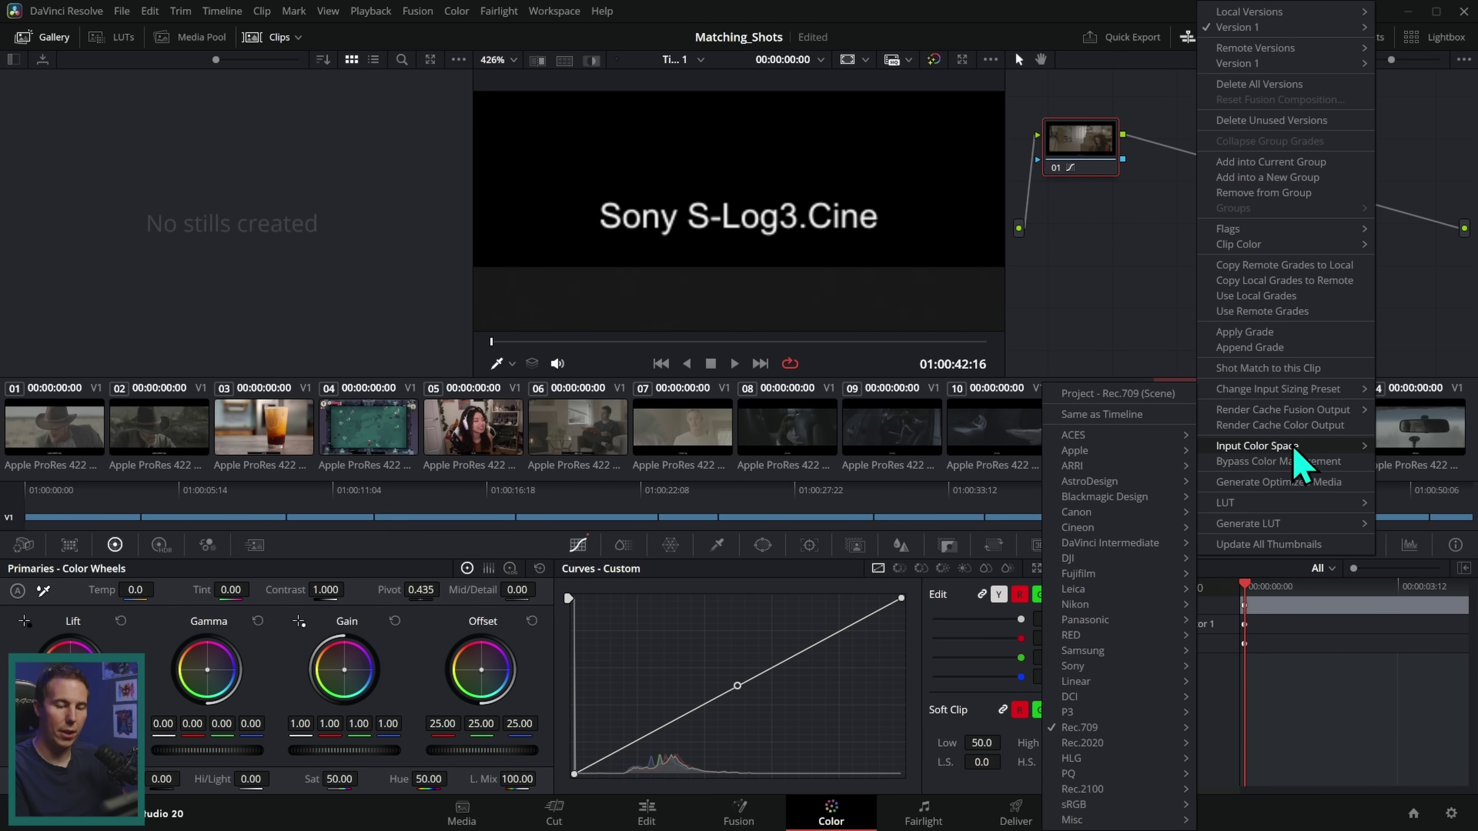
pyautogui.moveTo(1170, 666)
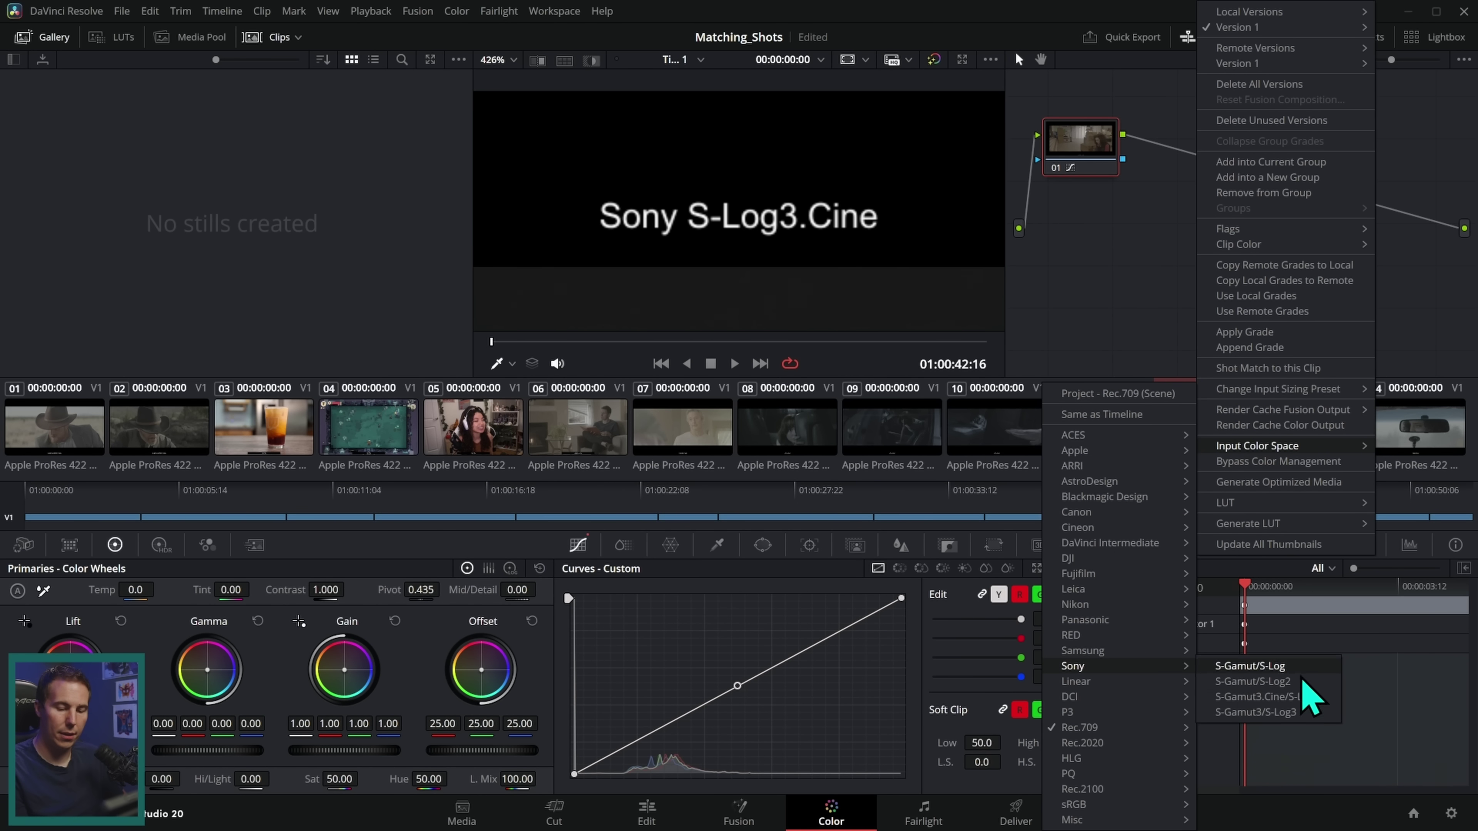
pyautogui.click(1314, 697)
# - Compare shots 12 and 13, then select shots 08 through 11 together
pyautogui.scroll(-6, 901, 155)
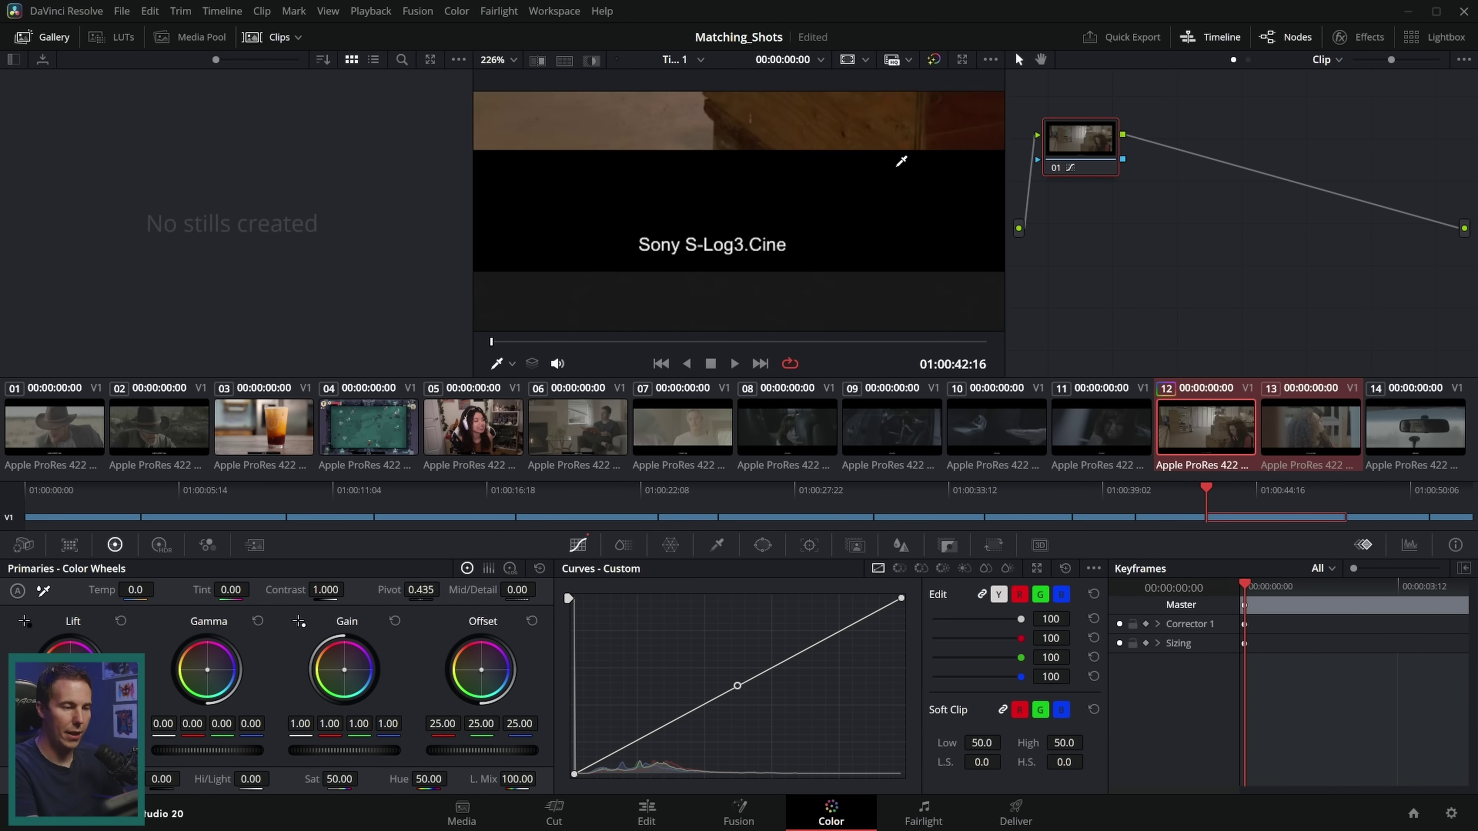
pyautogui.scroll(-1, 823, 196)
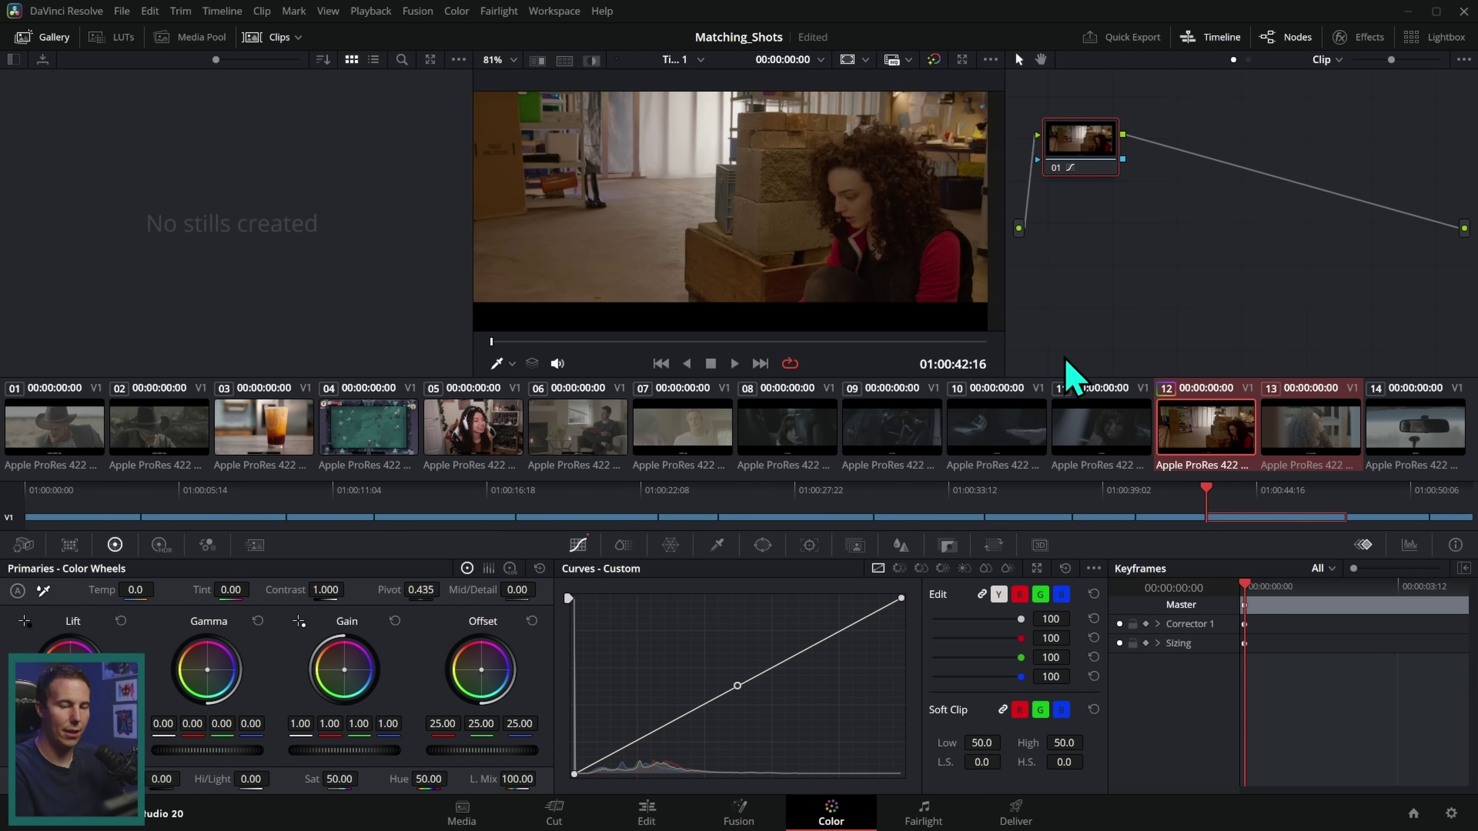
pyautogui.click(1303, 460)
pyautogui.click(1242, 457)
pyautogui.click(1291, 456)
pyautogui.click(1224, 460)
pyautogui.click(1309, 466)
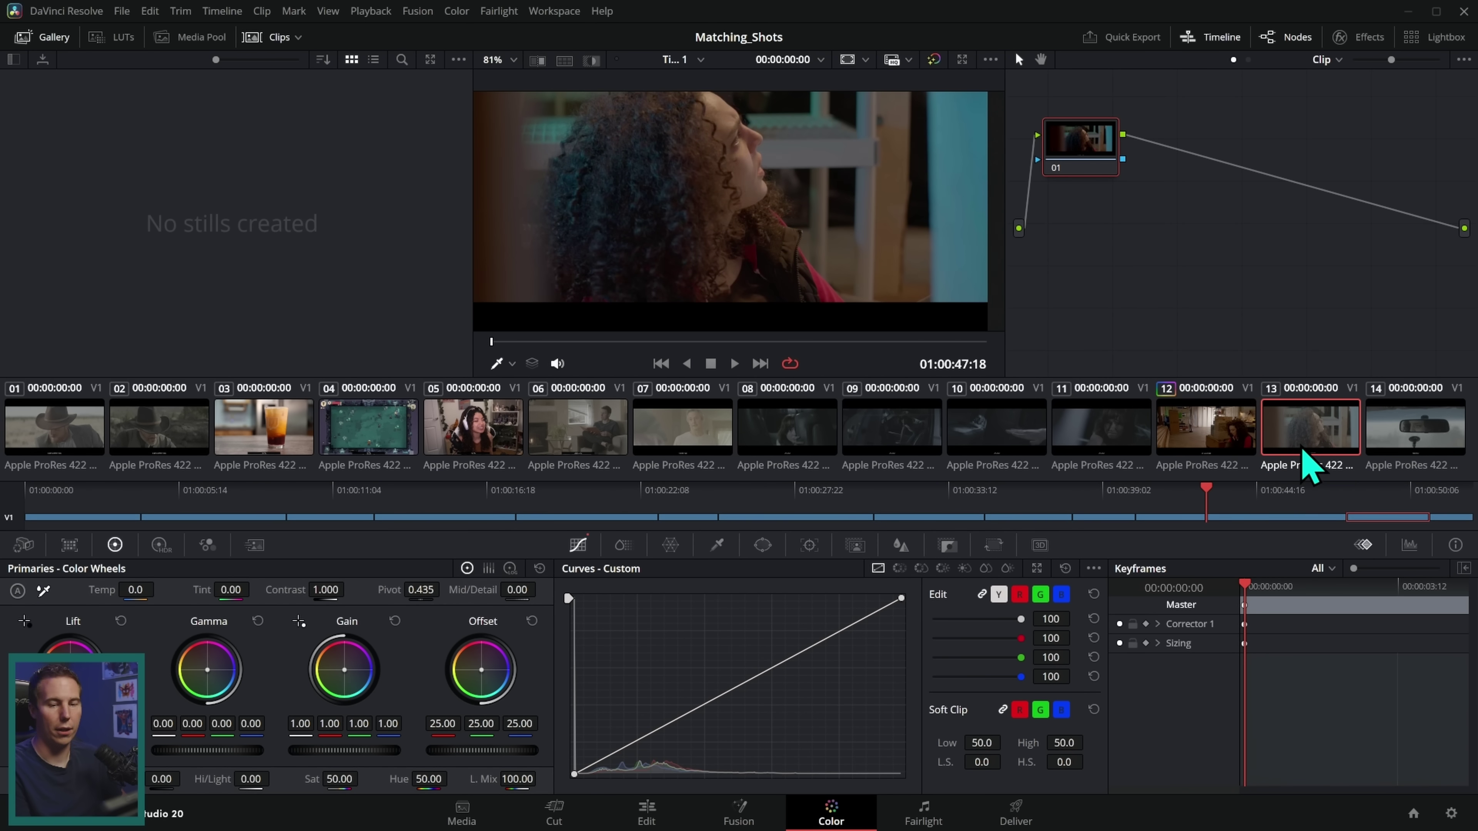
pyautogui.click(1204, 457)
pyautogui.click(1093, 452)
pyautogui.keyDown('shift'); pyautogui.click(802, 466); pyautogui.keyUp('shift')
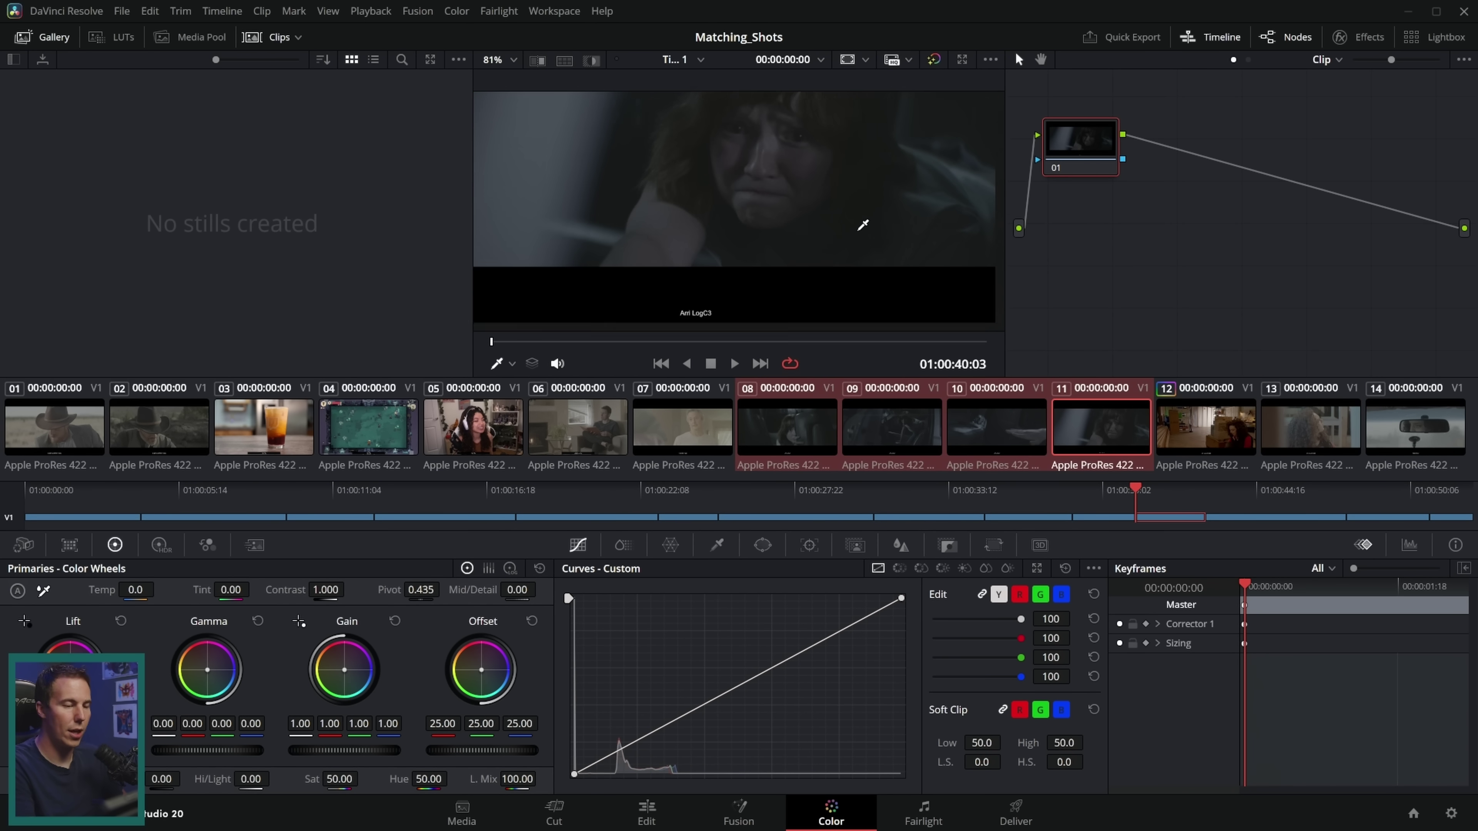
pyautogui.scroll(-2, 821, 214)
# - Set the input color space of shots 08–11 to ARRI LogC3
pyautogui.rightClick(797, 431)
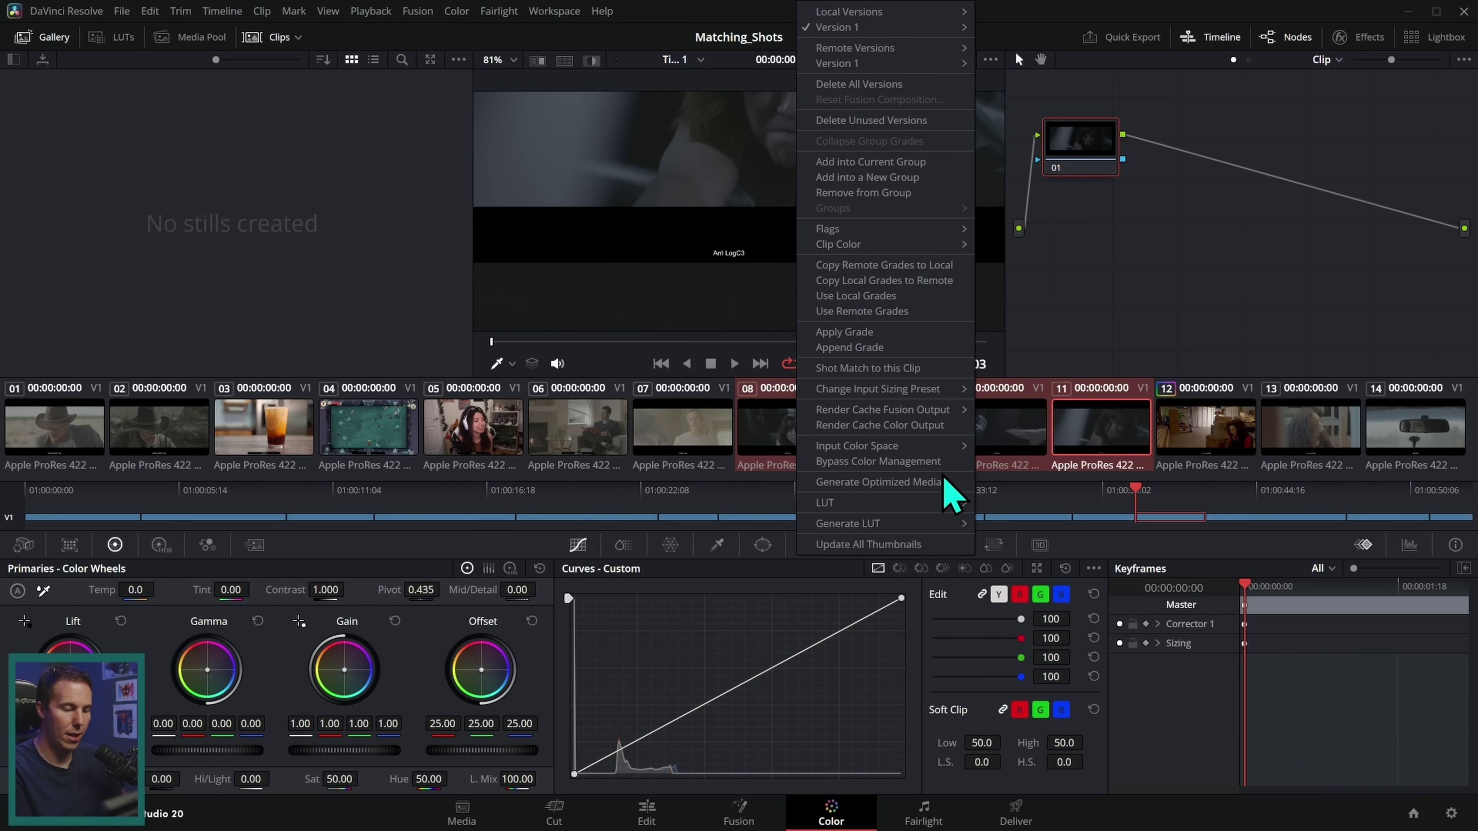
pyautogui.moveTo(931, 445)
pyautogui.moveTo(1088, 466)
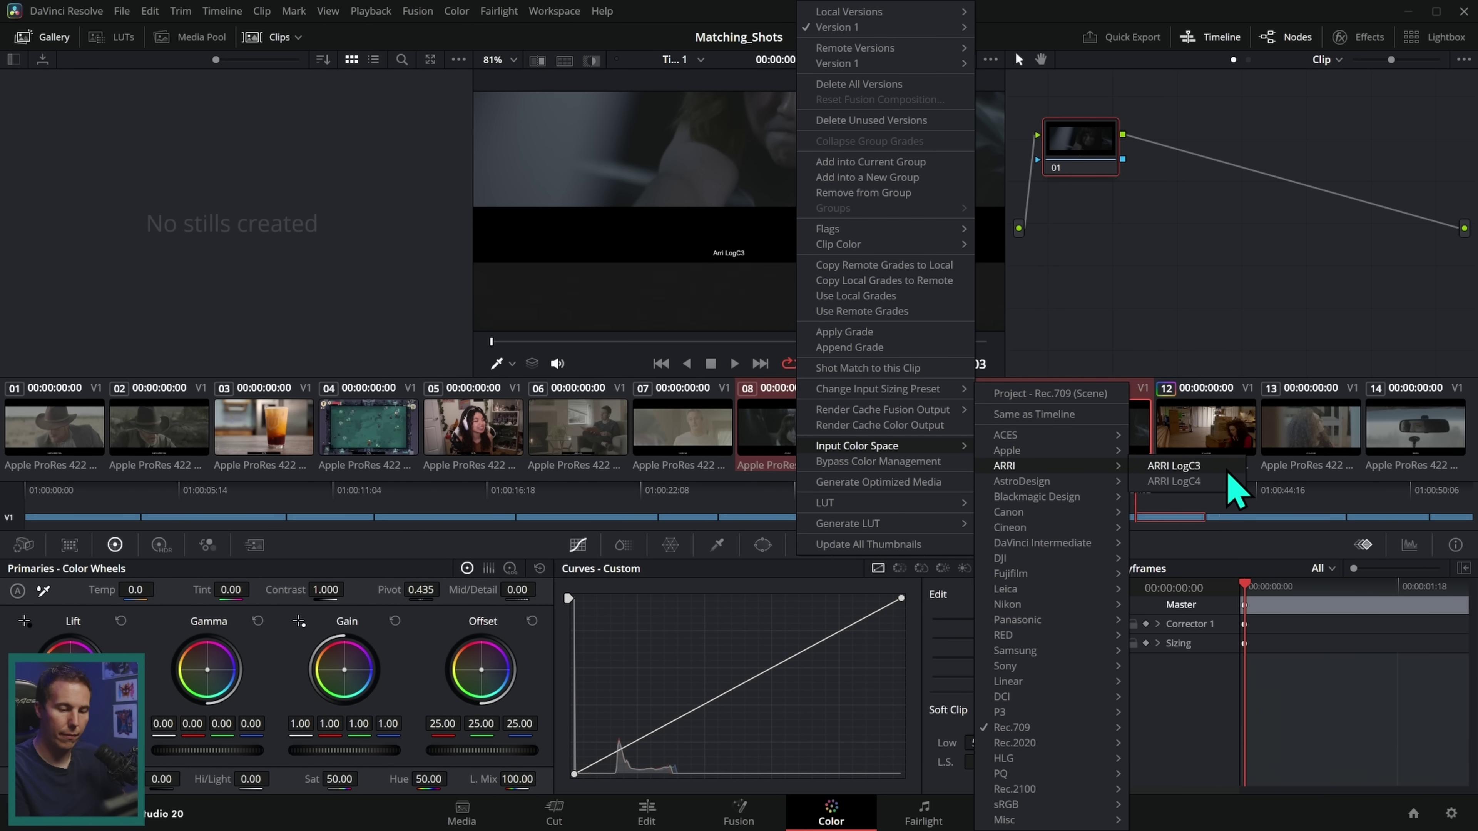
pyautogui.click(1216, 469)
# - Set shot 07's input color space to Panasonic V-Log
pyautogui.click(710, 448)
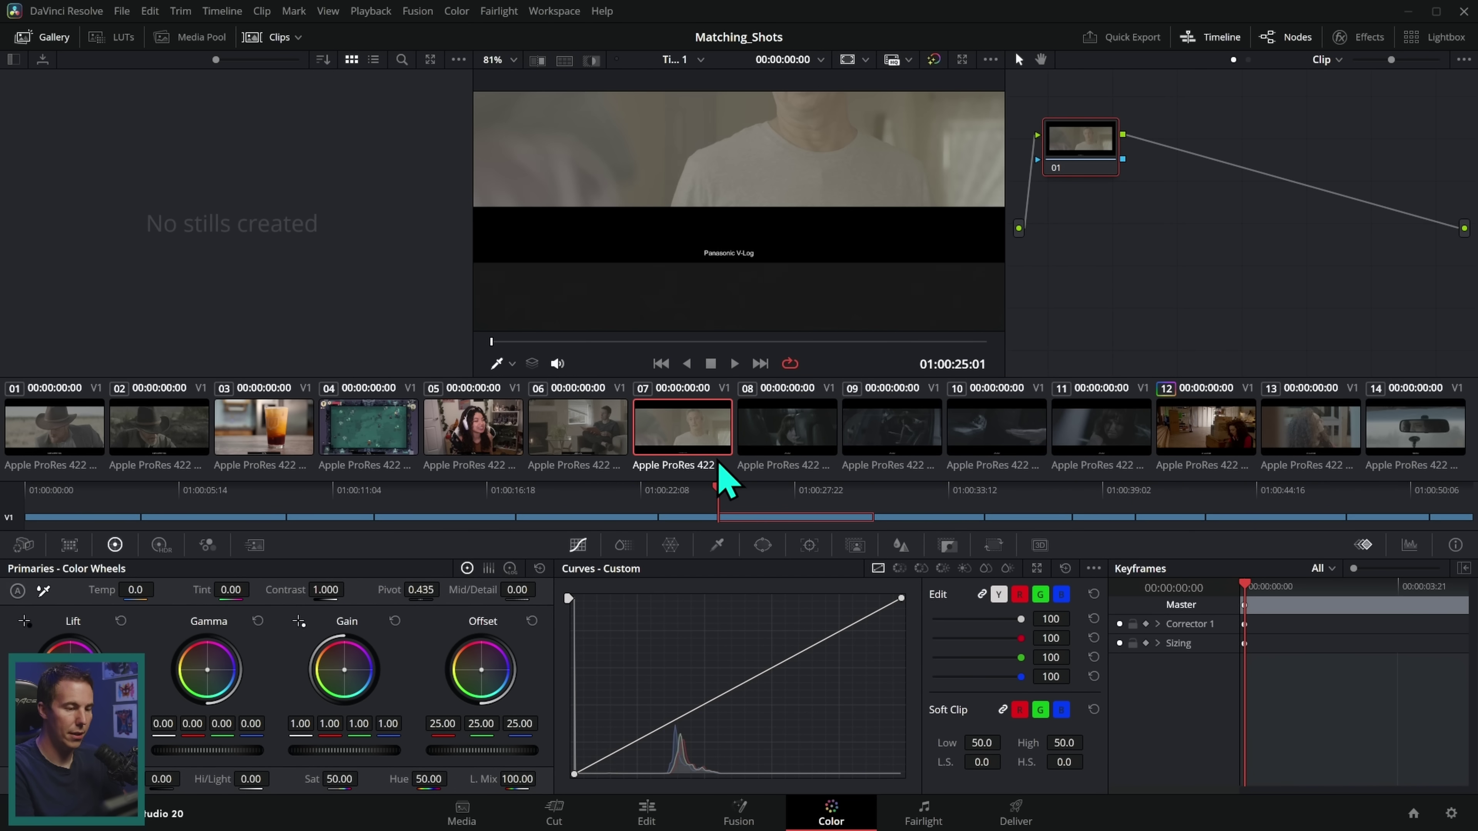
pyautogui.rightClick(685, 429)
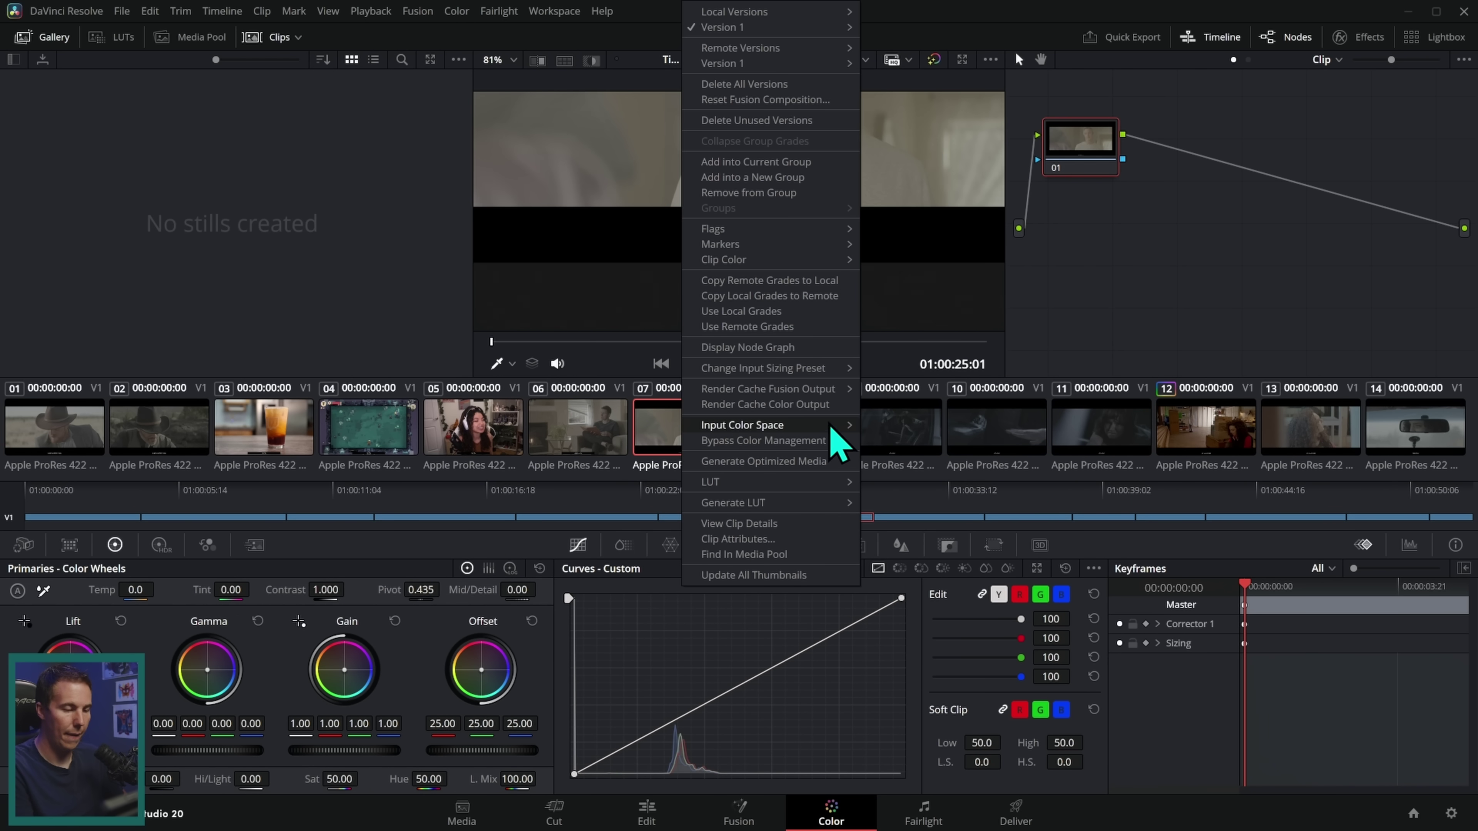
pyautogui.moveTo(834, 428)
pyautogui.moveTo(983, 623)
pyautogui.click(1042, 620)
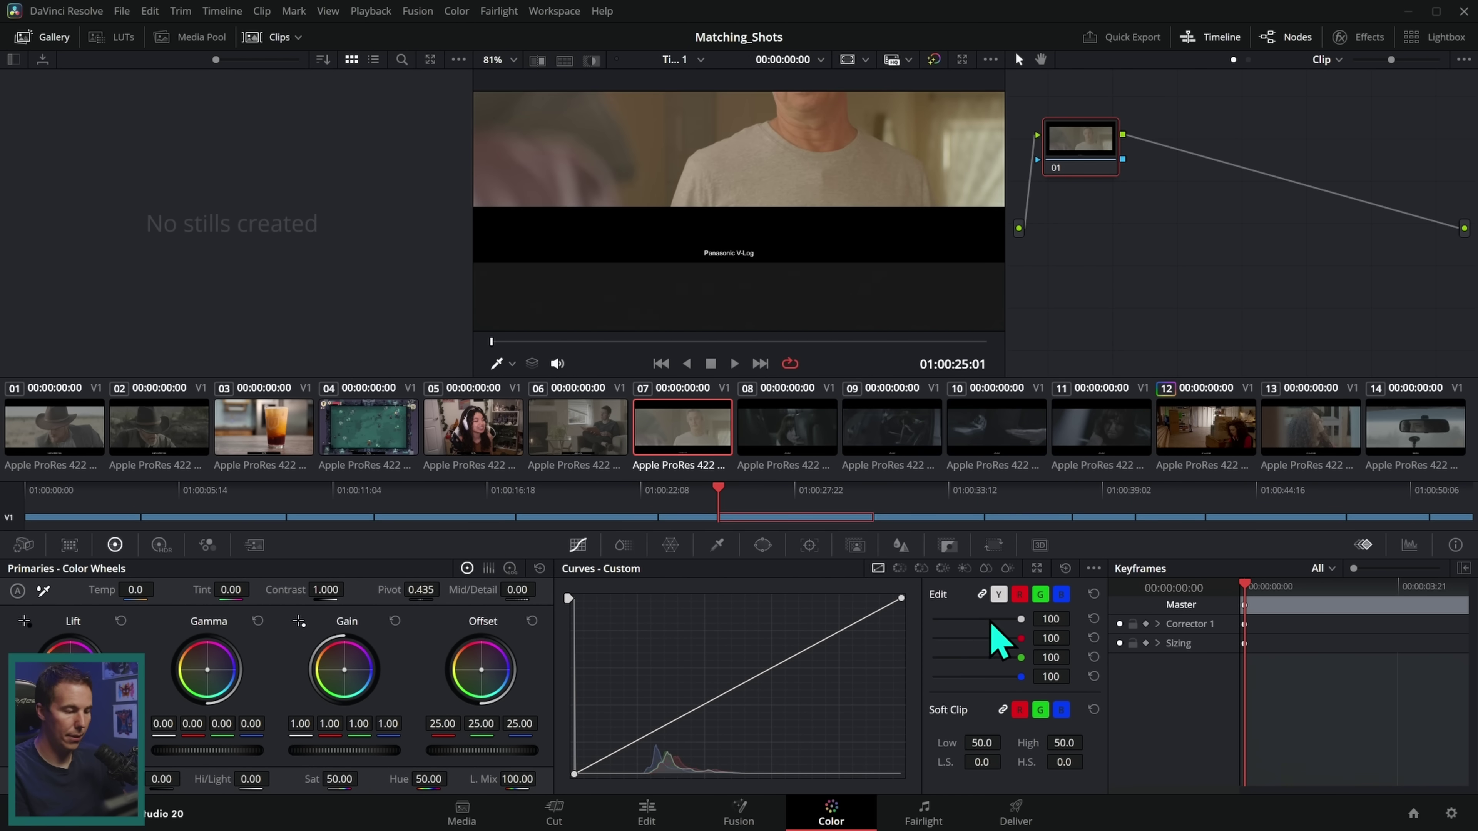
# - Set clips 01 and 02 to the Blackmagic Pocket 4K Film Gen 4 input color space
pyautogui.click(599, 460)
pyautogui.rightClick(582, 423)
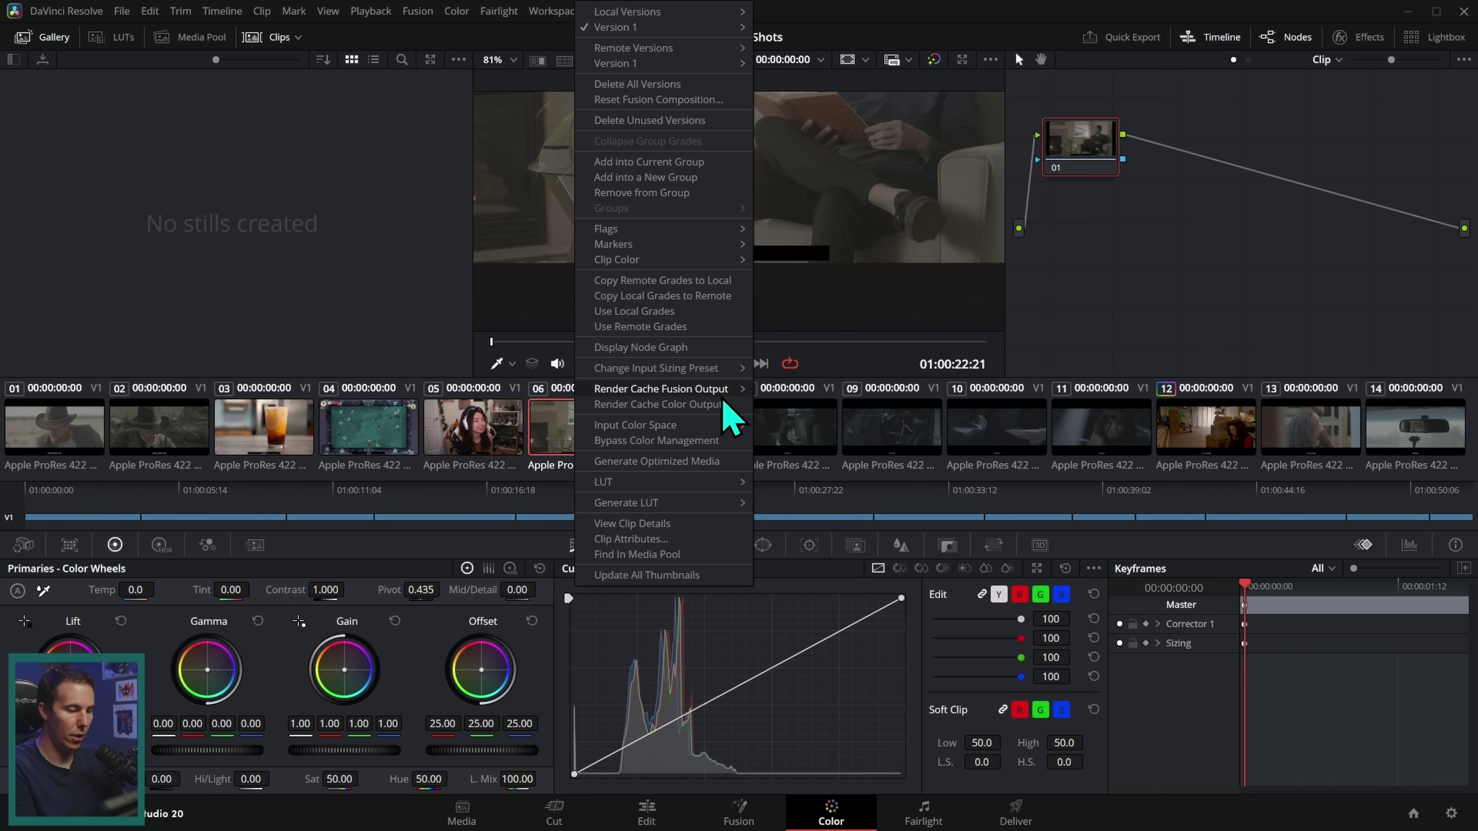
pyautogui.click(356, 449)
pyautogui.click(290, 449)
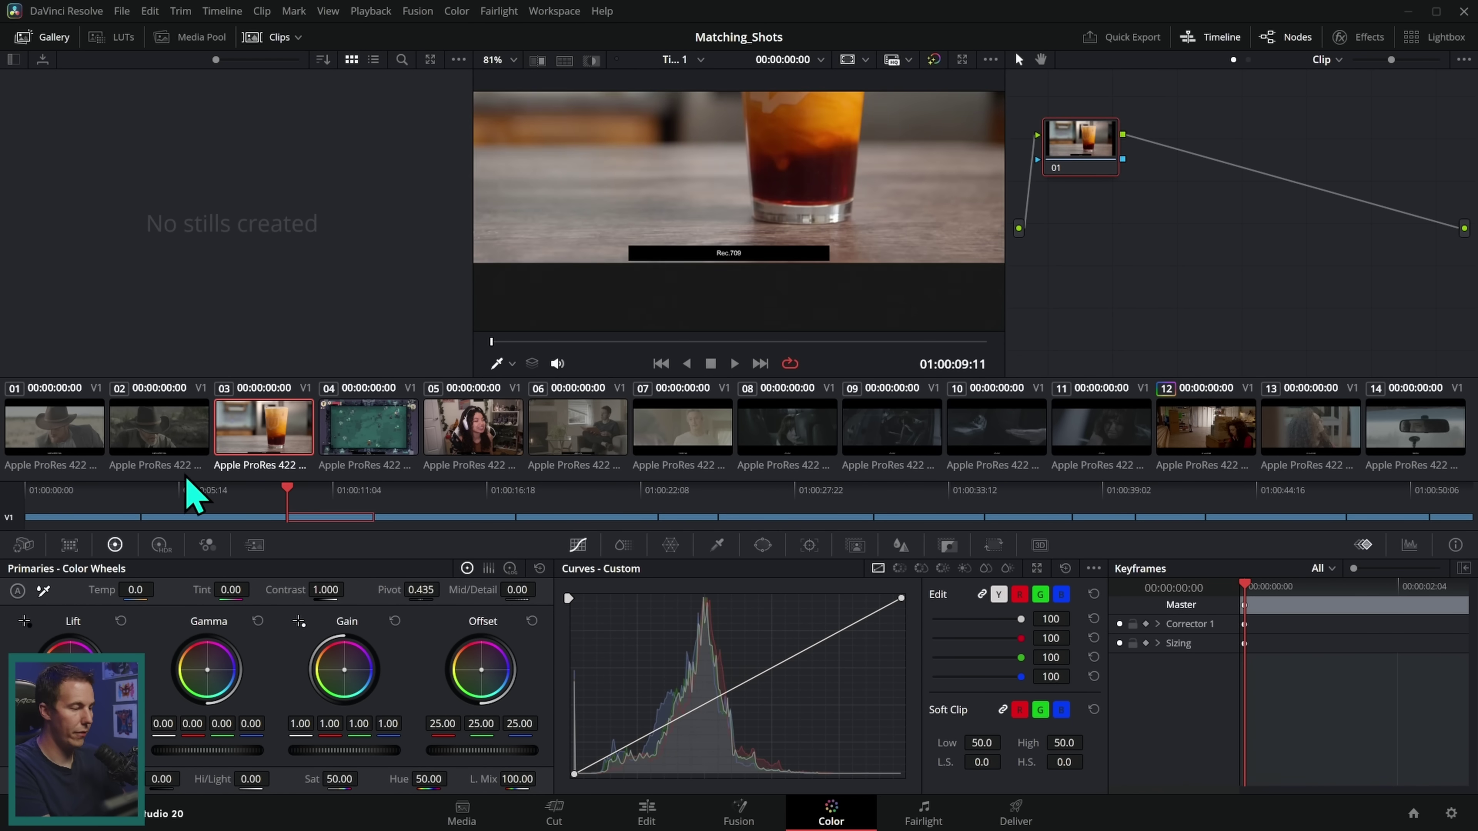
pyautogui.click(160, 463)
pyautogui.keyDown('ctrl'); pyautogui.click(60, 437); pyautogui.keyUp('ctrl')
pyautogui.rightClick(181, 428)
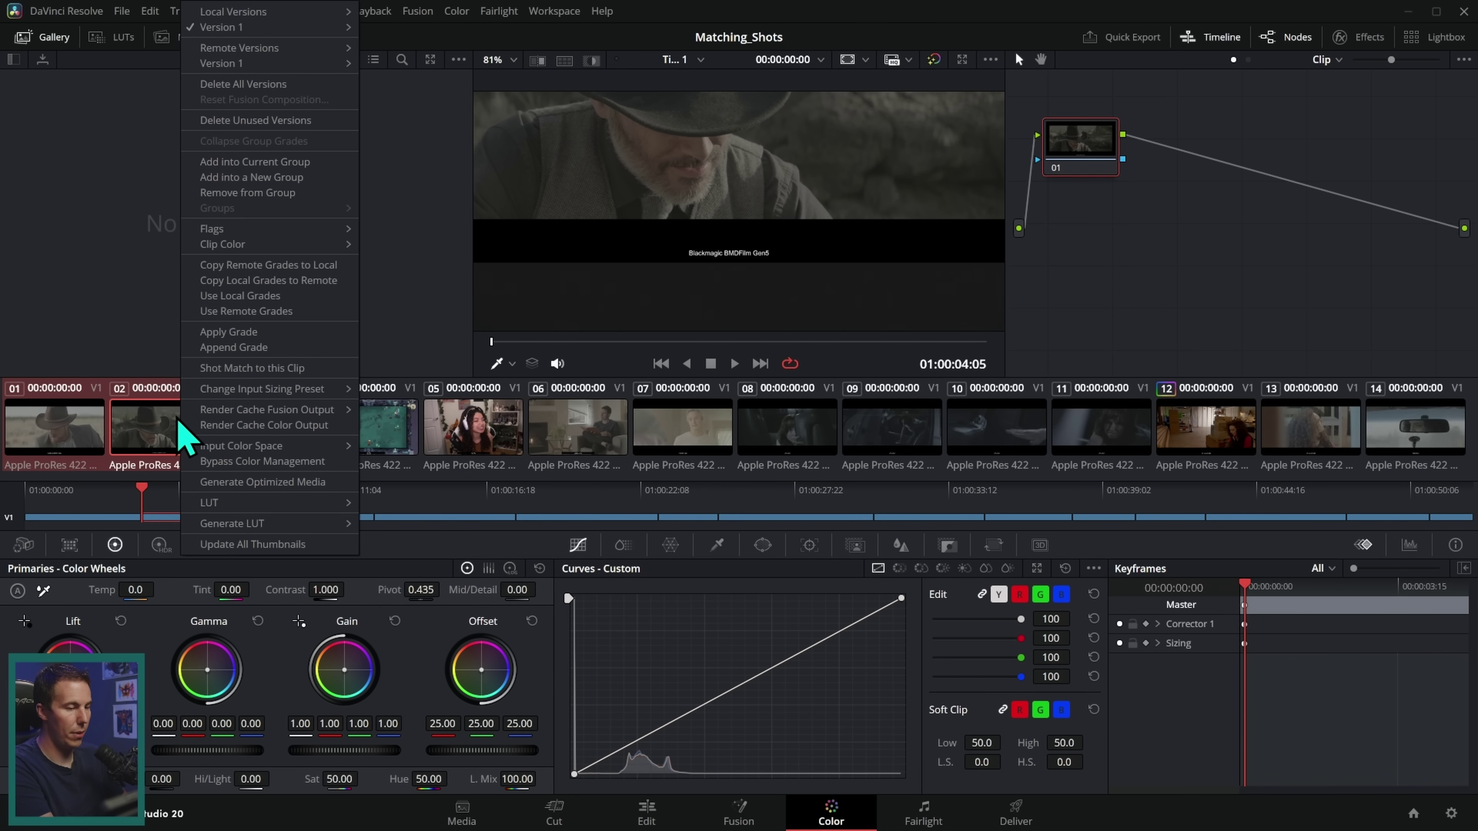
pyautogui.moveTo(337, 445)
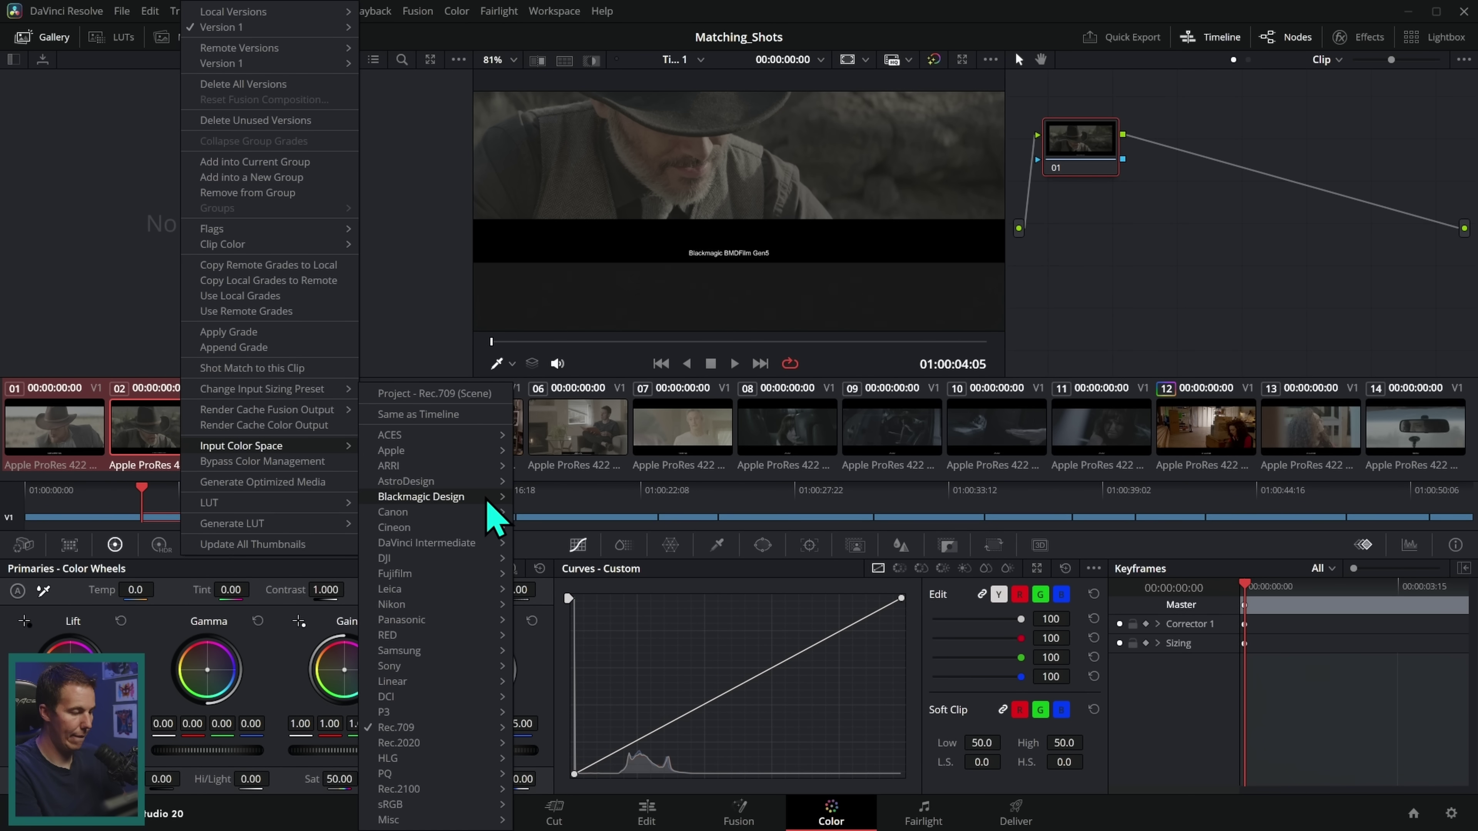
pyautogui.moveTo(498, 500)
pyautogui.click(706, 682)
# - Set clip 14's input color space to RED REDWideGamutRGB/Log3G10
pyautogui.click(1412, 430)
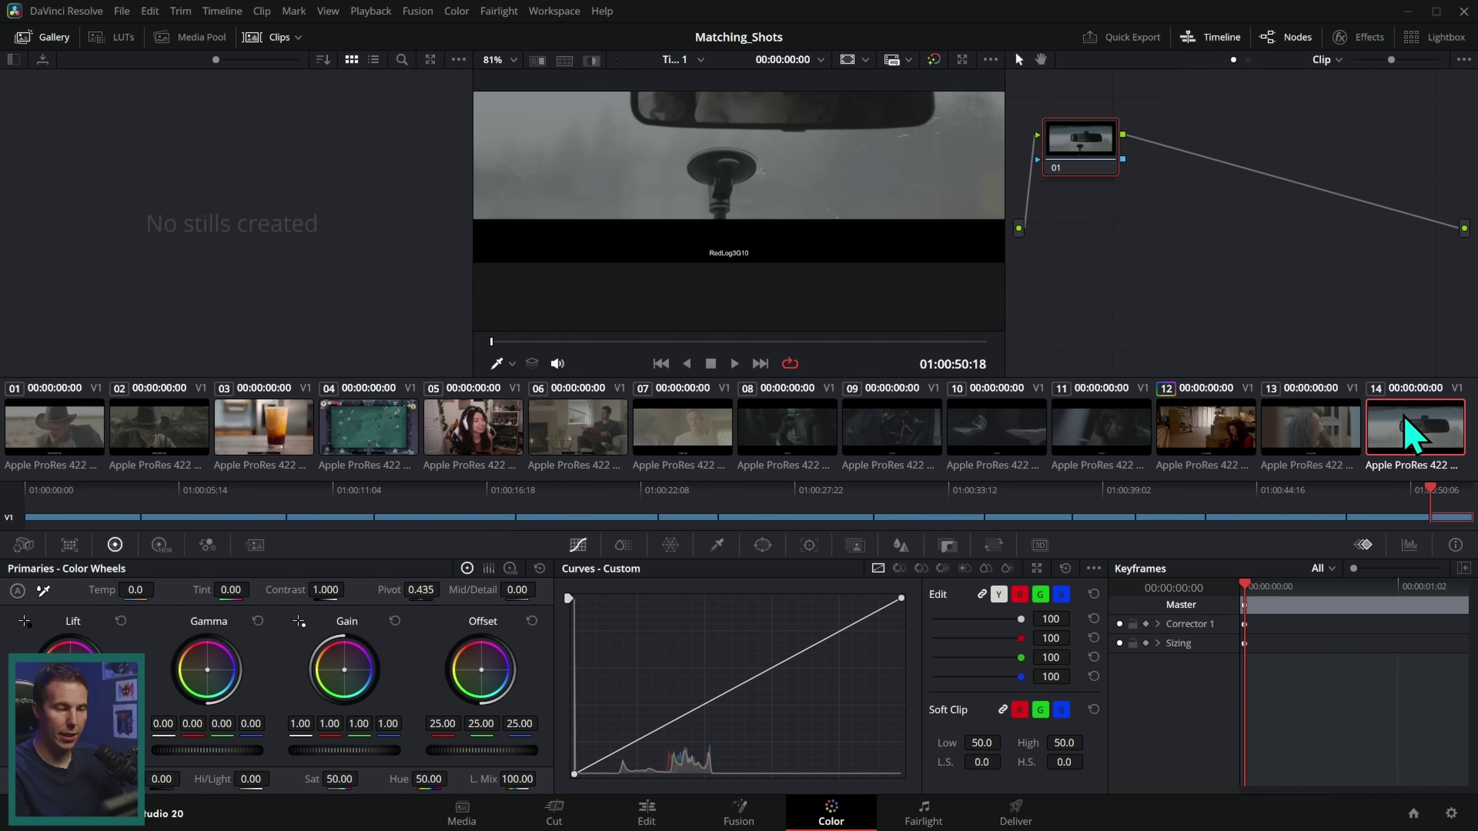
pyautogui.rightClick(1419, 436)
pyautogui.moveTo(1309, 428)
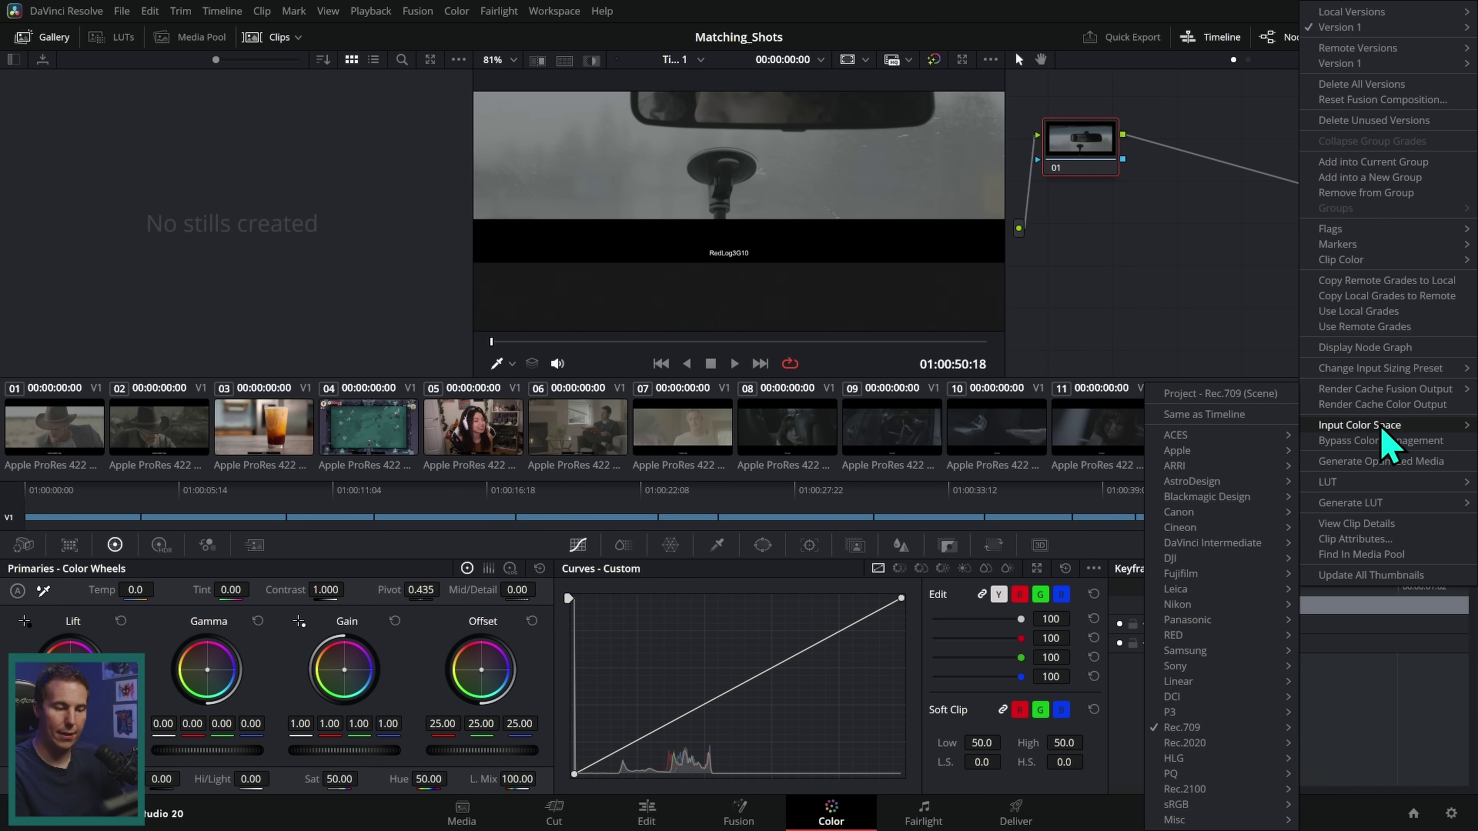
pyautogui.moveTo(1235, 636)
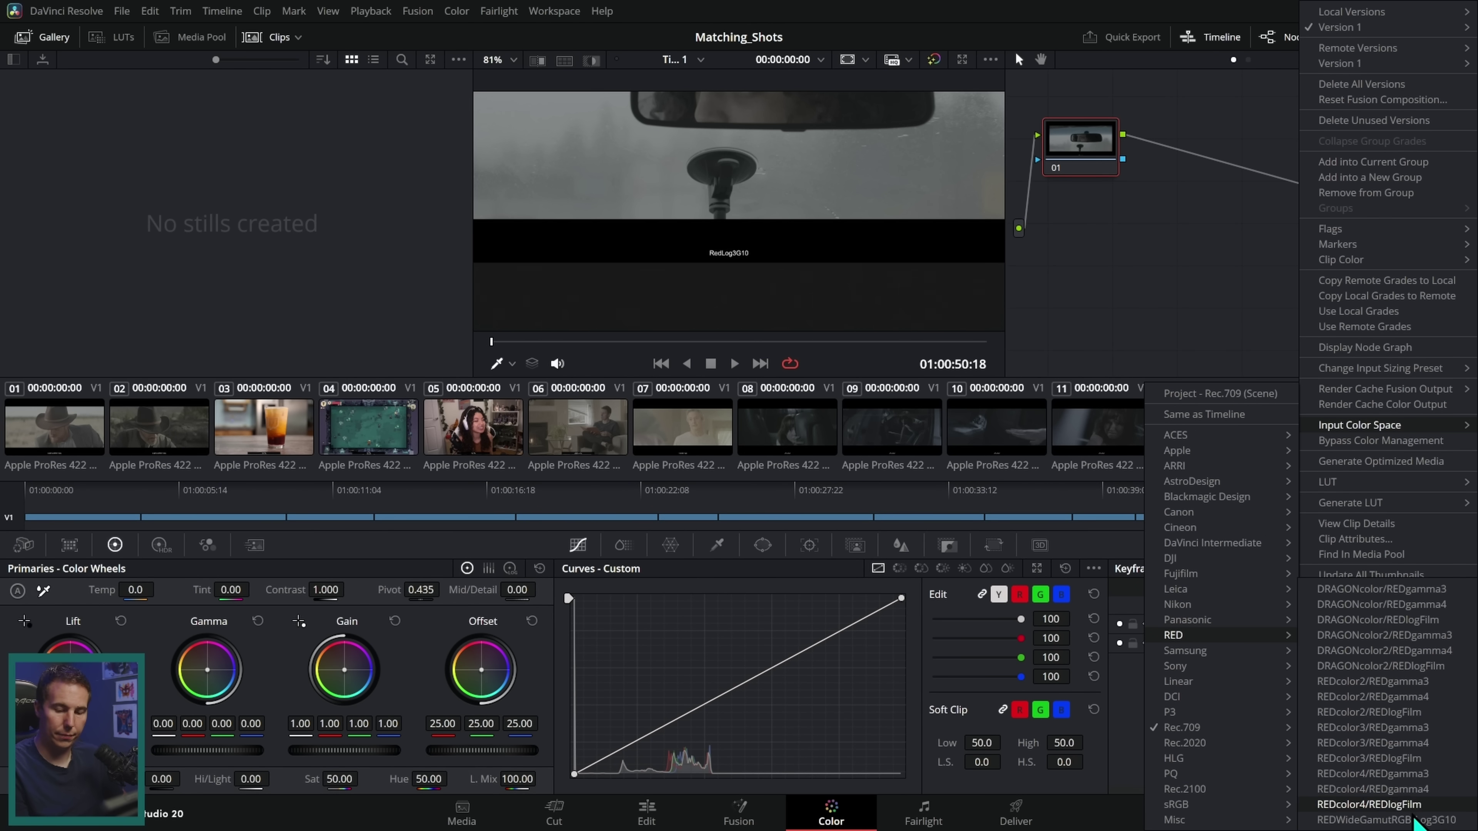
pyautogui.click(1387, 818)
# - Preview every clip from 01 to 14 to check colour, then hide the mini timeline
pyautogui.click(1205, 428)
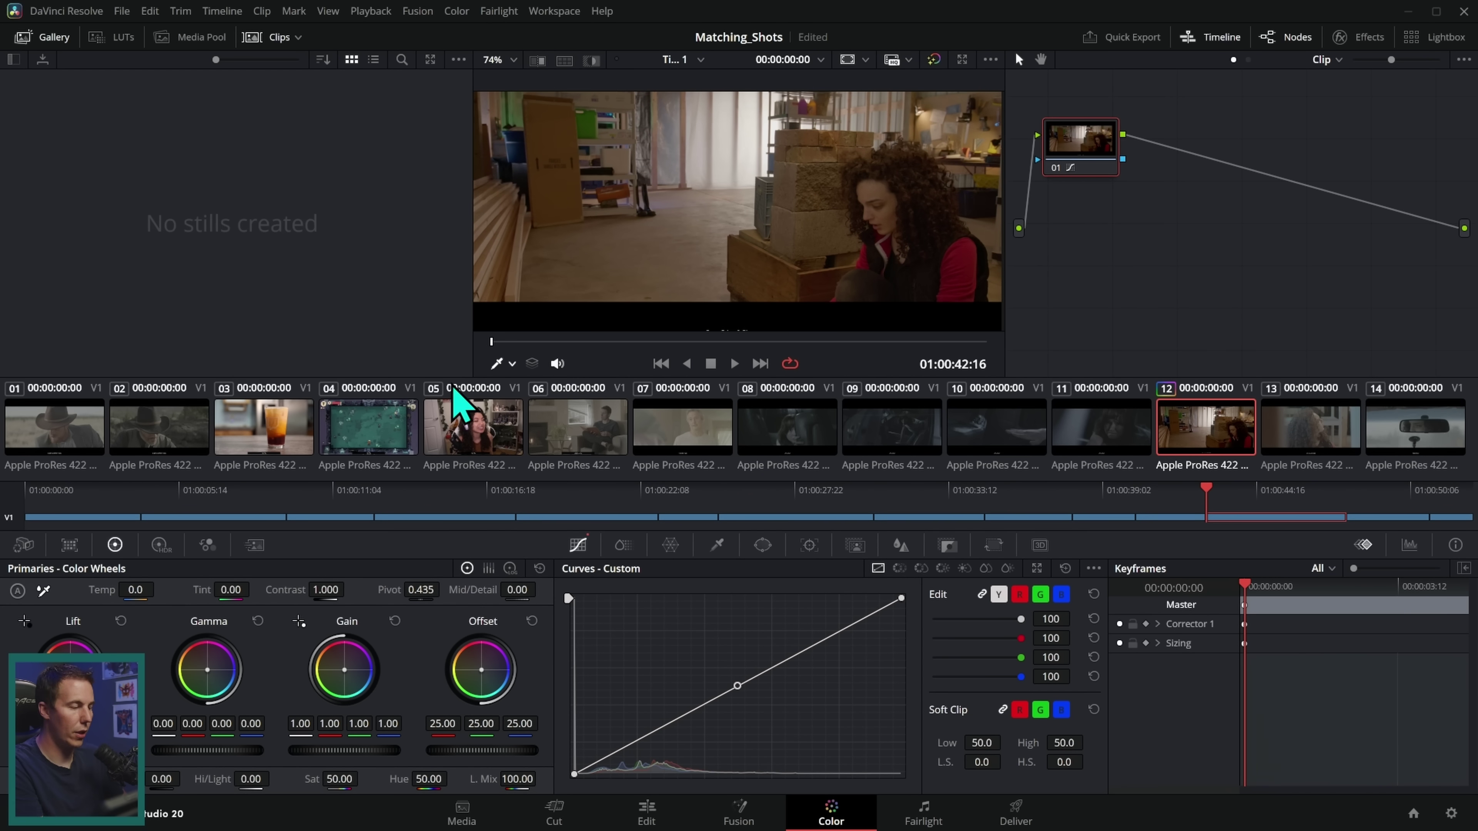
pyautogui.click(73, 449)
pyautogui.click(154, 451)
pyautogui.click(291, 451)
pyautogui.click(372, 451)
pyautogui.click(474, 451)
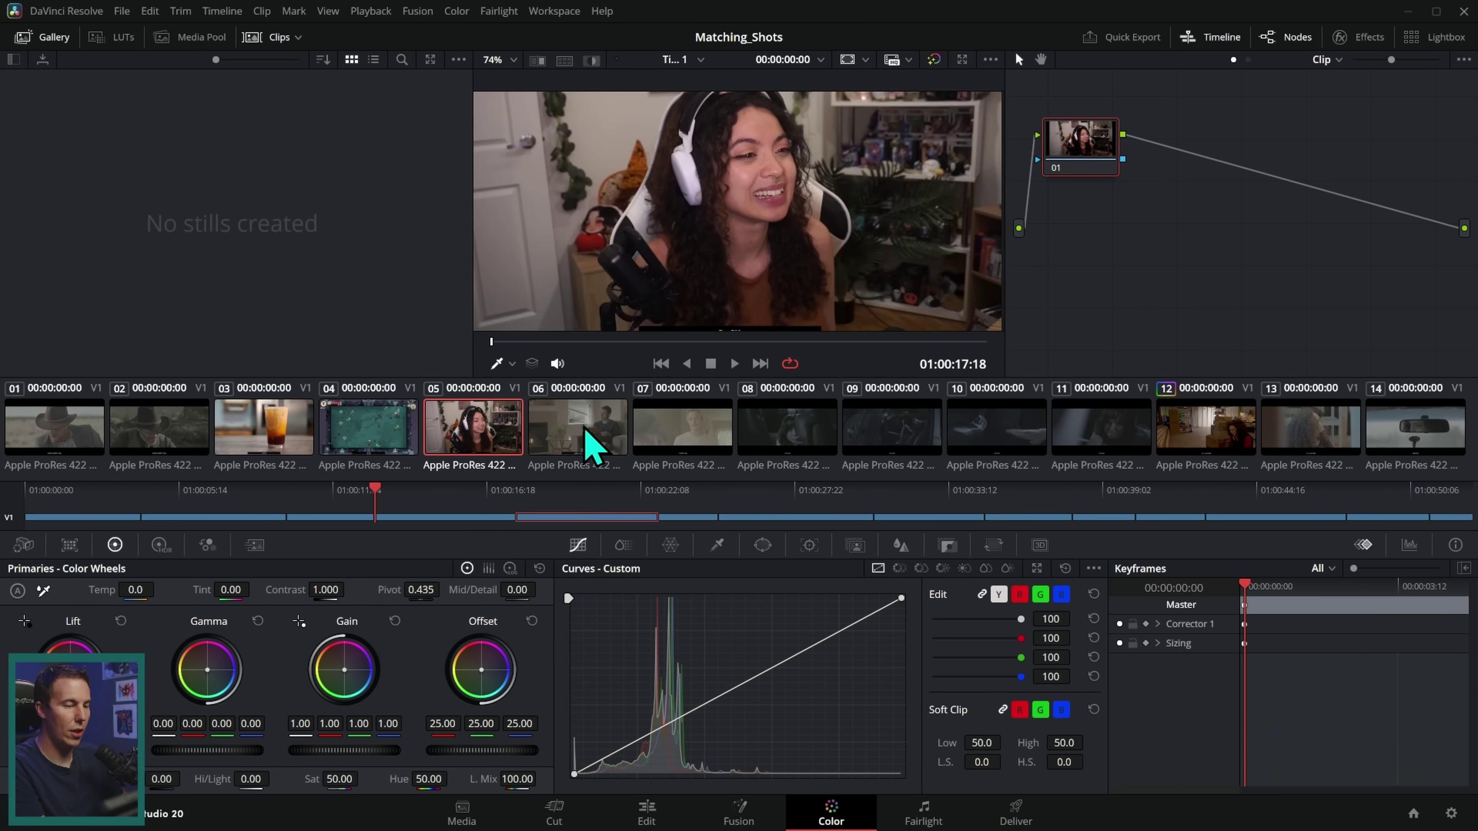
pyautogui.click(579, 451)
pyautogui.click(684, 451)
pyautogui.click(788, 451)
pyautogui.click(902, 451)
pyautogui.click(994, 451)
pyautogui.click(1100, 451)
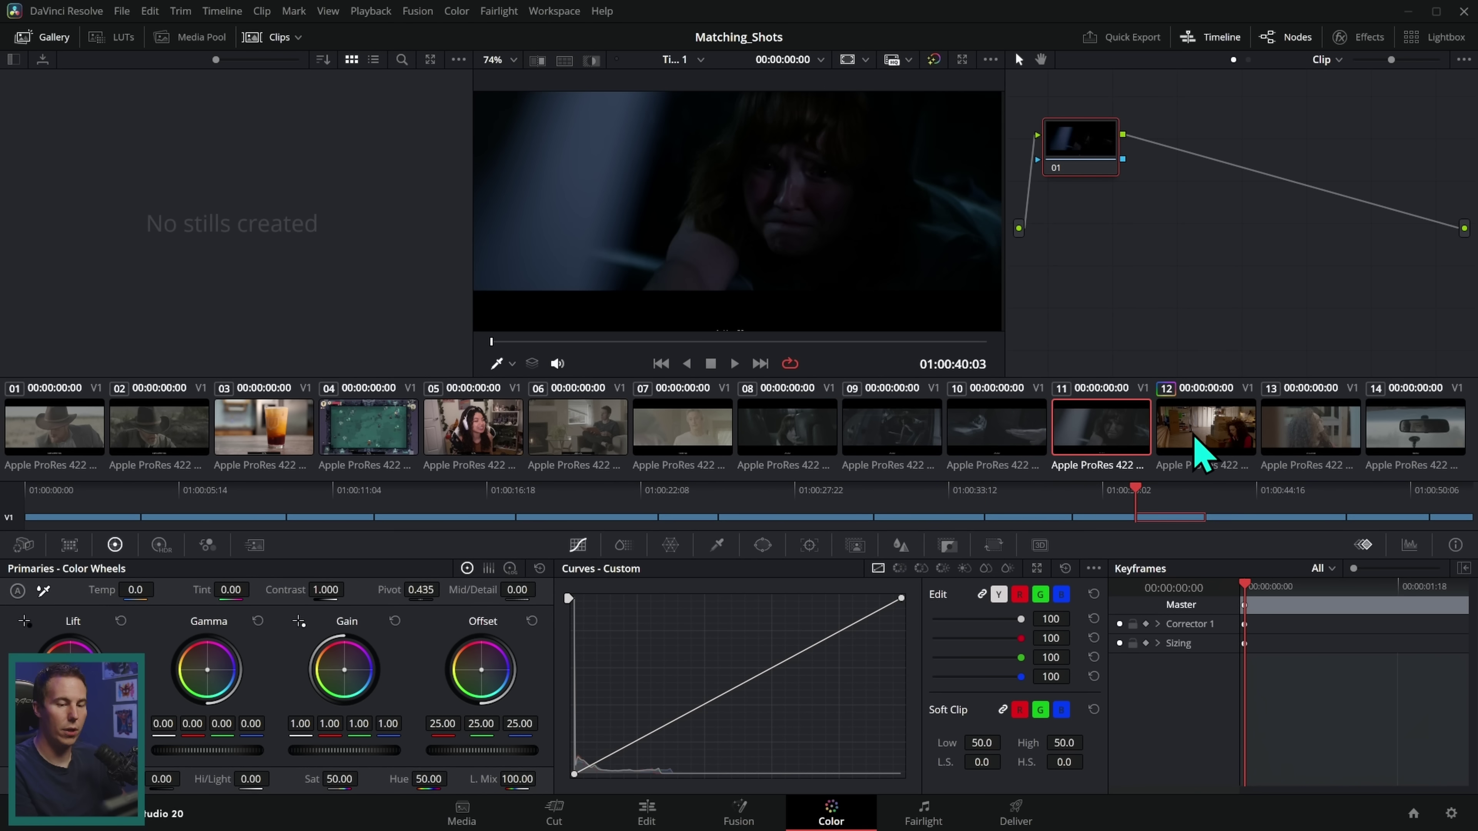
pyautogui.click(1205, 448)
pyautogui.click(1396, 451)
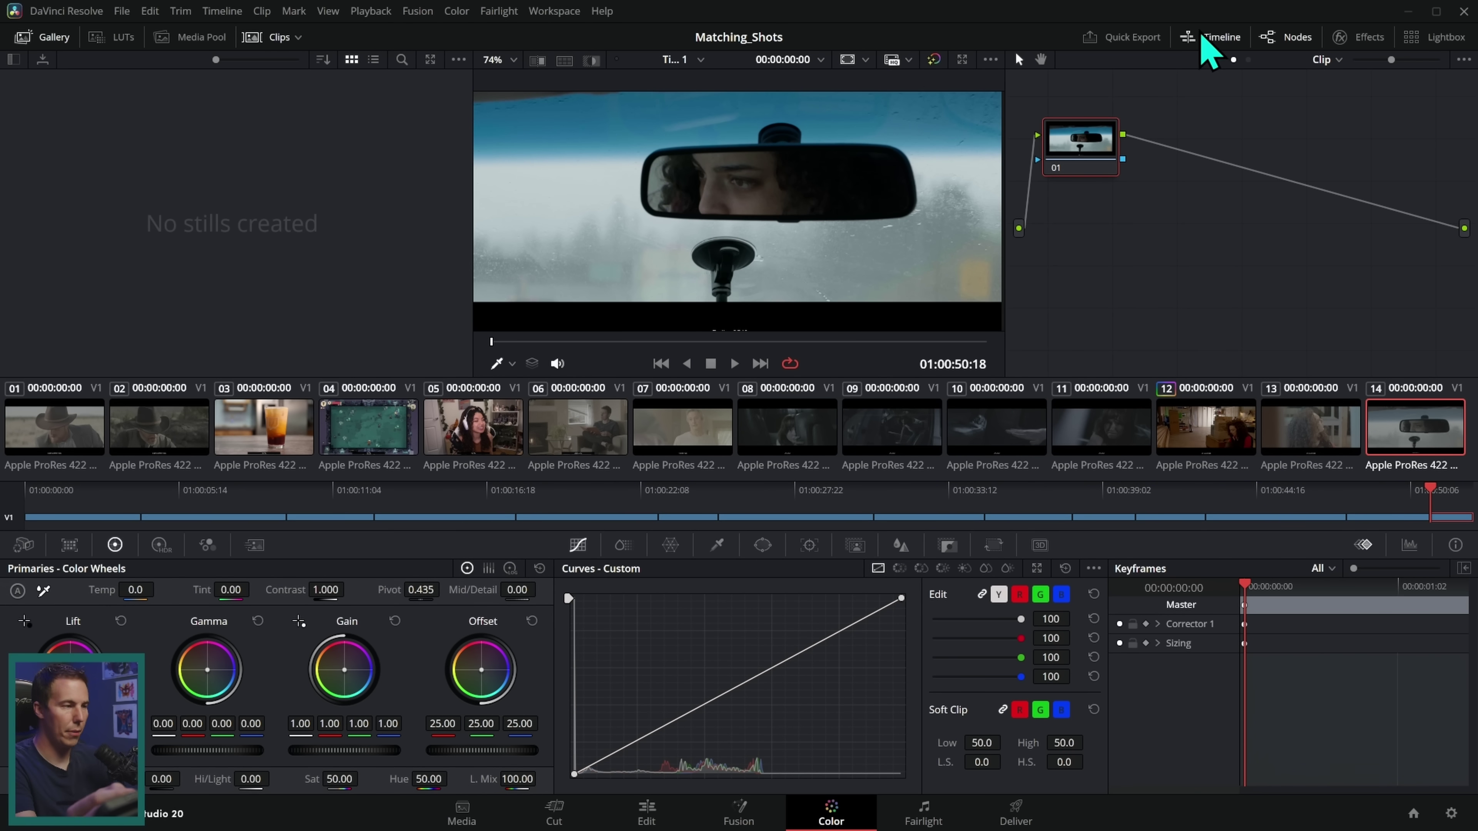
pyautogui.click(1209, 37)
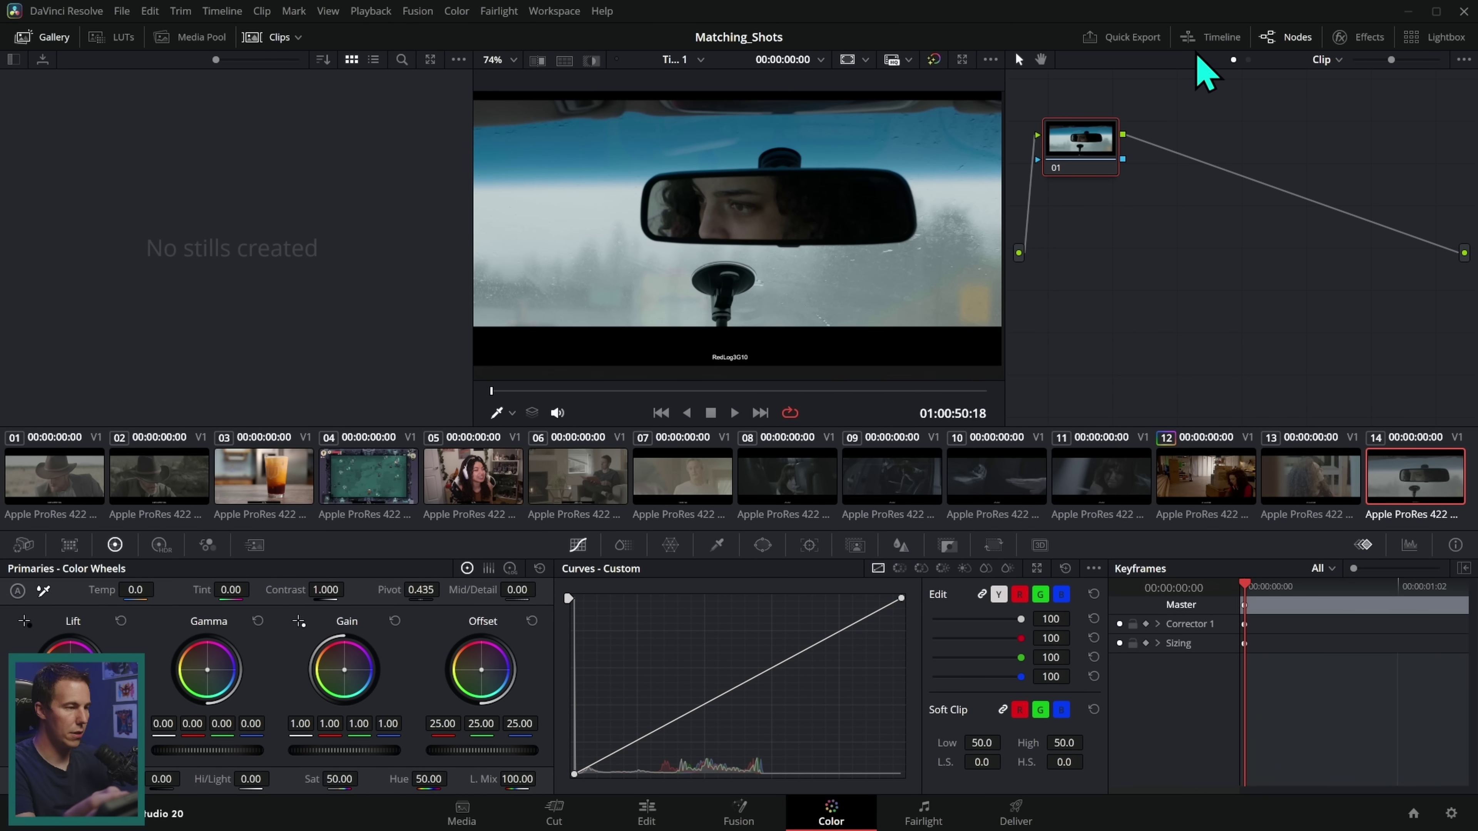
# - Hide the stills gallery and bring up clip 09, comparing it against clips 10 and 08
pyautogui.click(47, 37)
pyautogui.scroll(3, 785, 237)
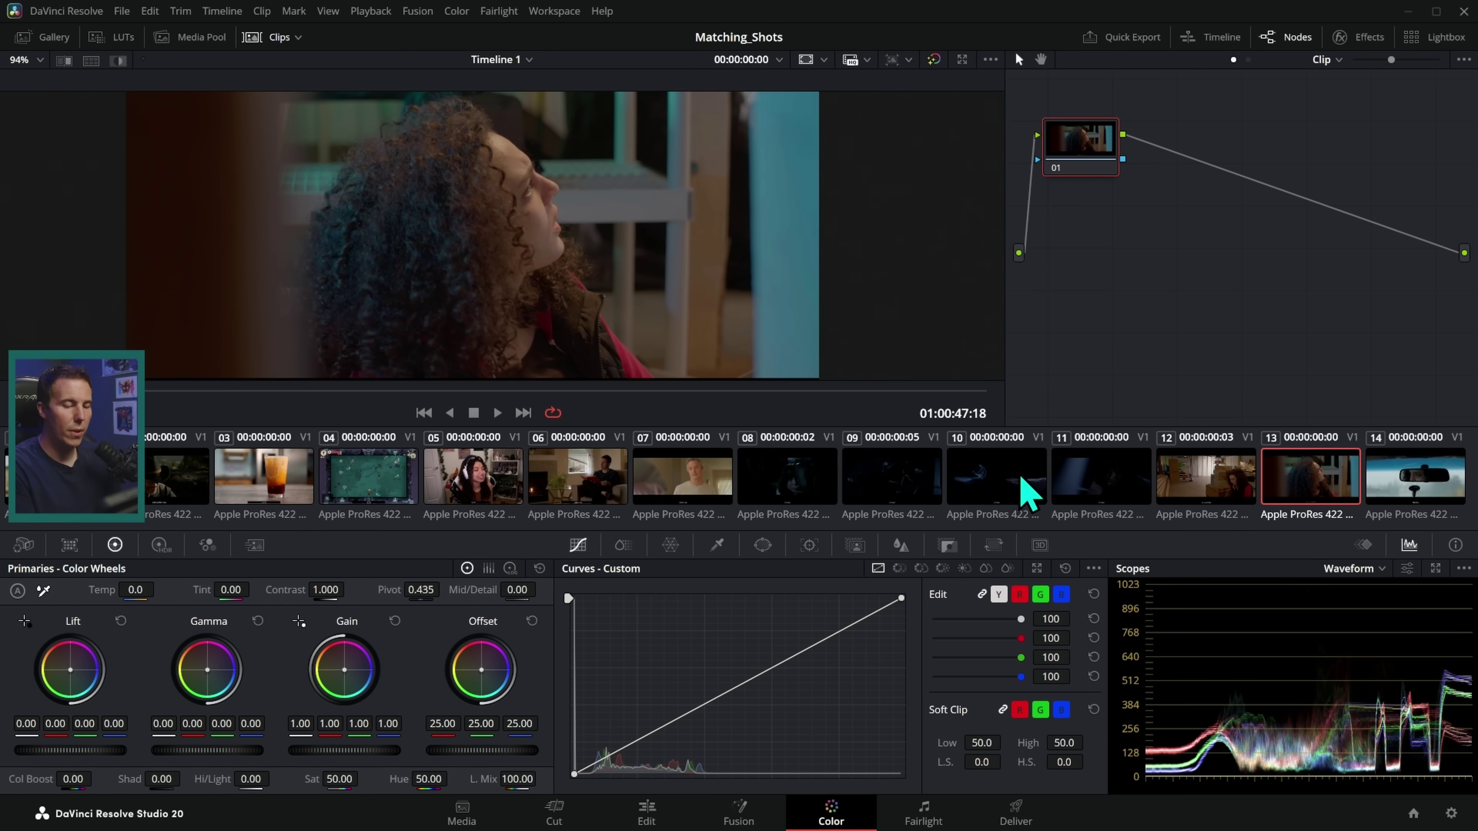
pyautogui.click(983, 489)
pyautogui.click(885, 483)
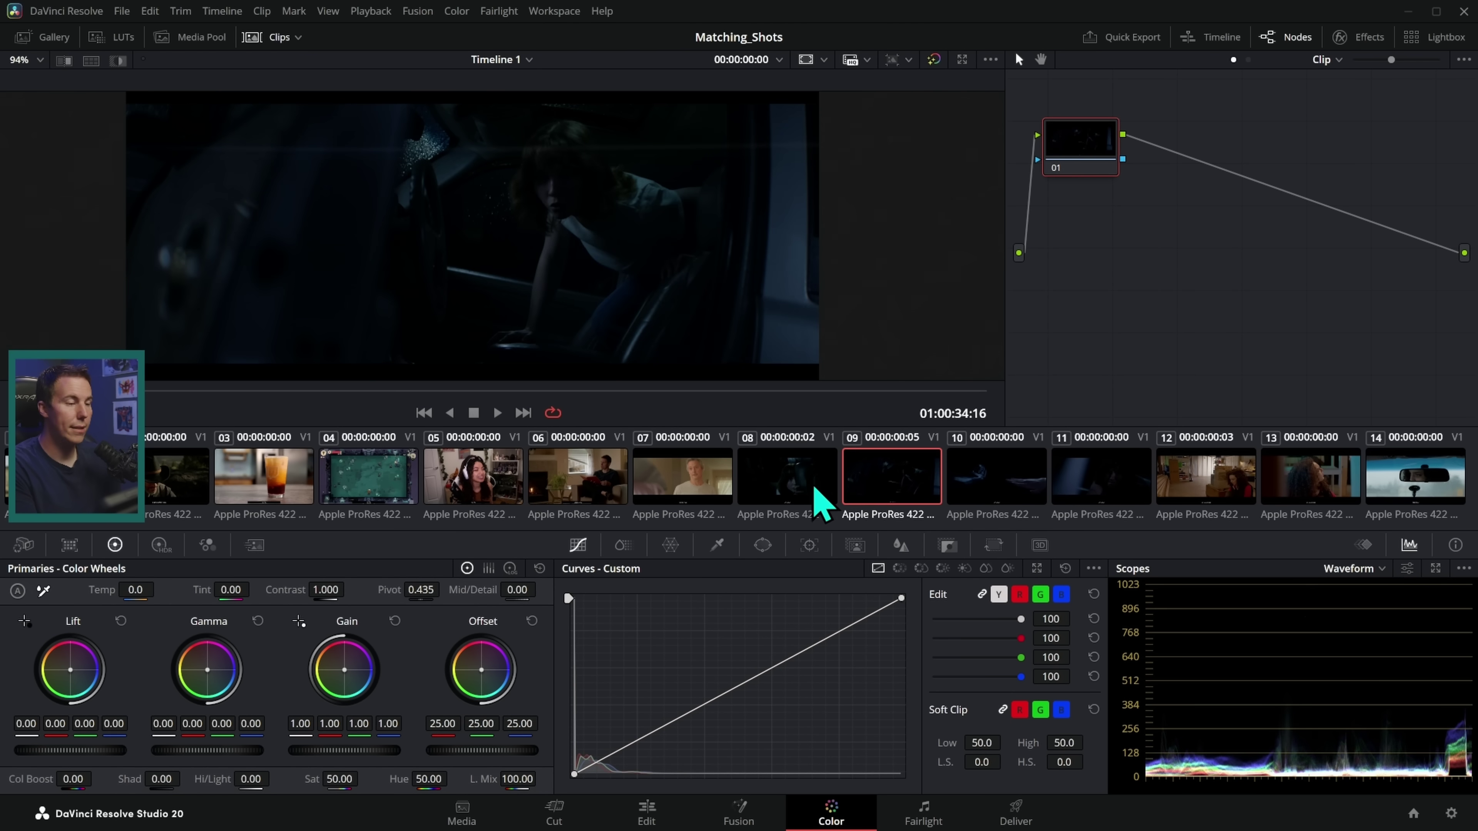
pyautogui.click(779, 499)
pyautogui.click(896, 498)
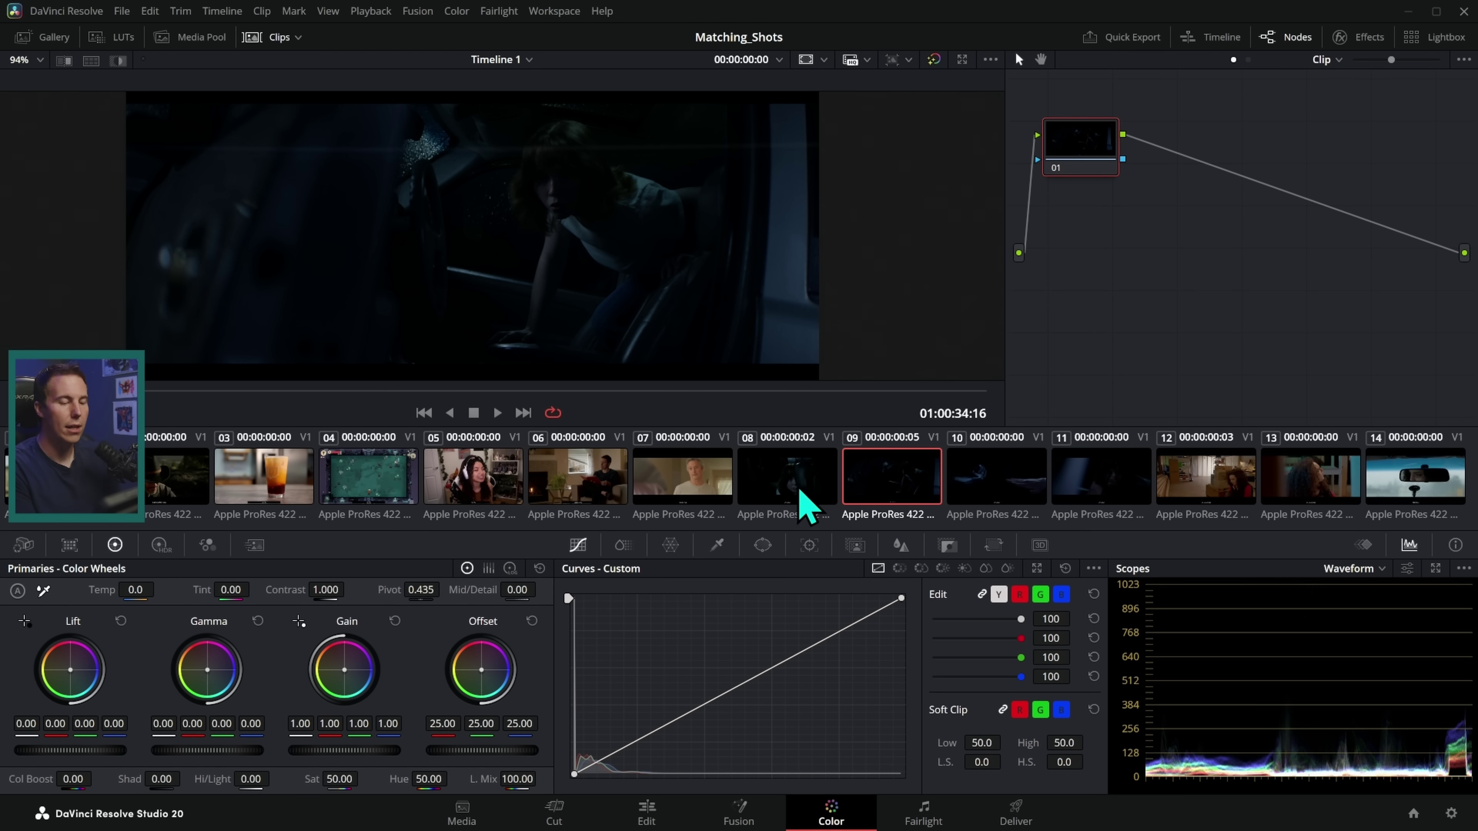
# - Compare clip 09 with clips 10 and 11, then raise its Offset wheel to about 42
pyautogui.click(950, 489)
pyautogui.click(1089, 482)
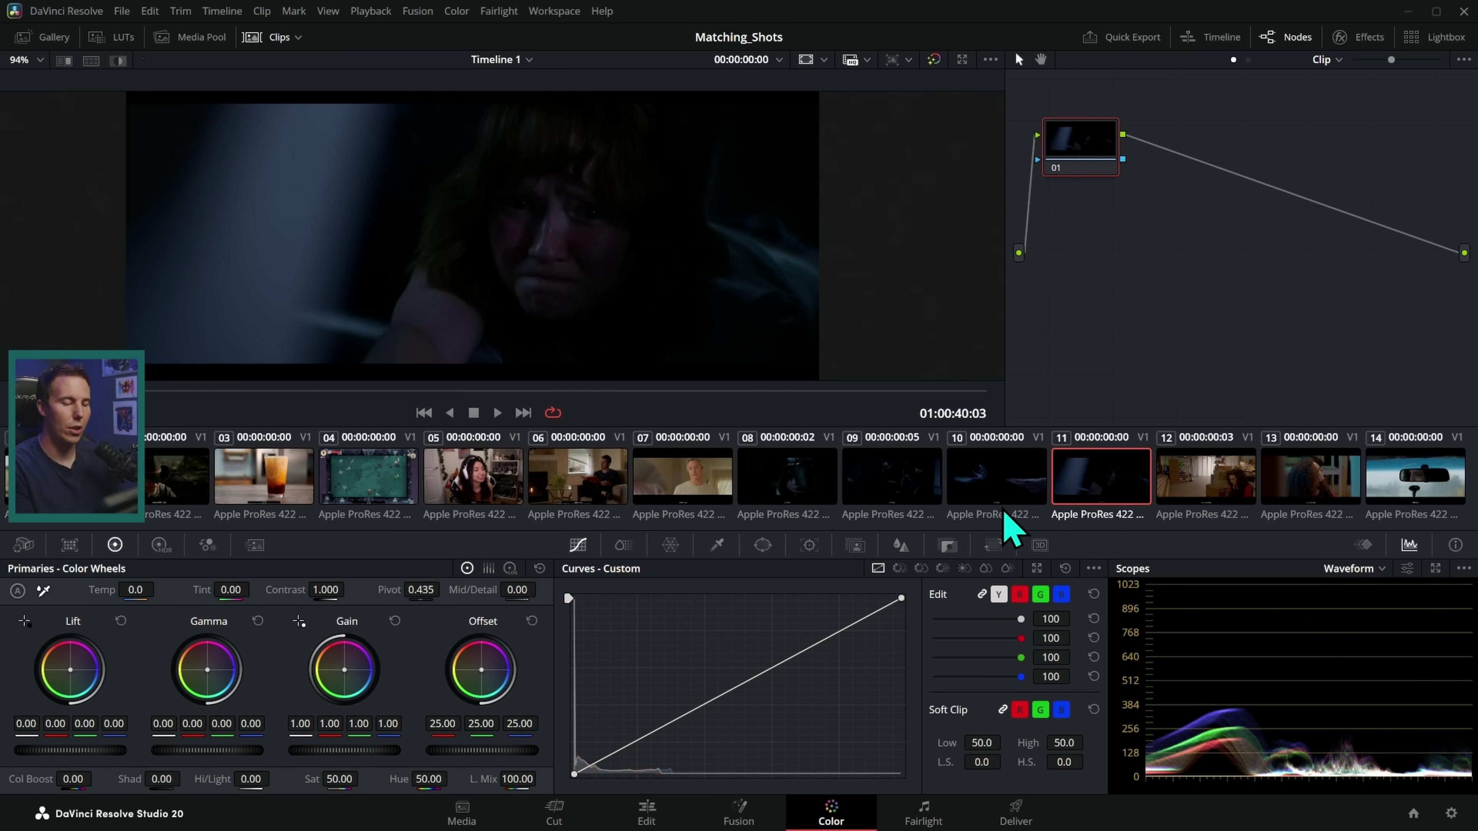
pyautogui.click(890, 477)
pyautogui.click(1077, 483)
pyautogui.click(896, 495)
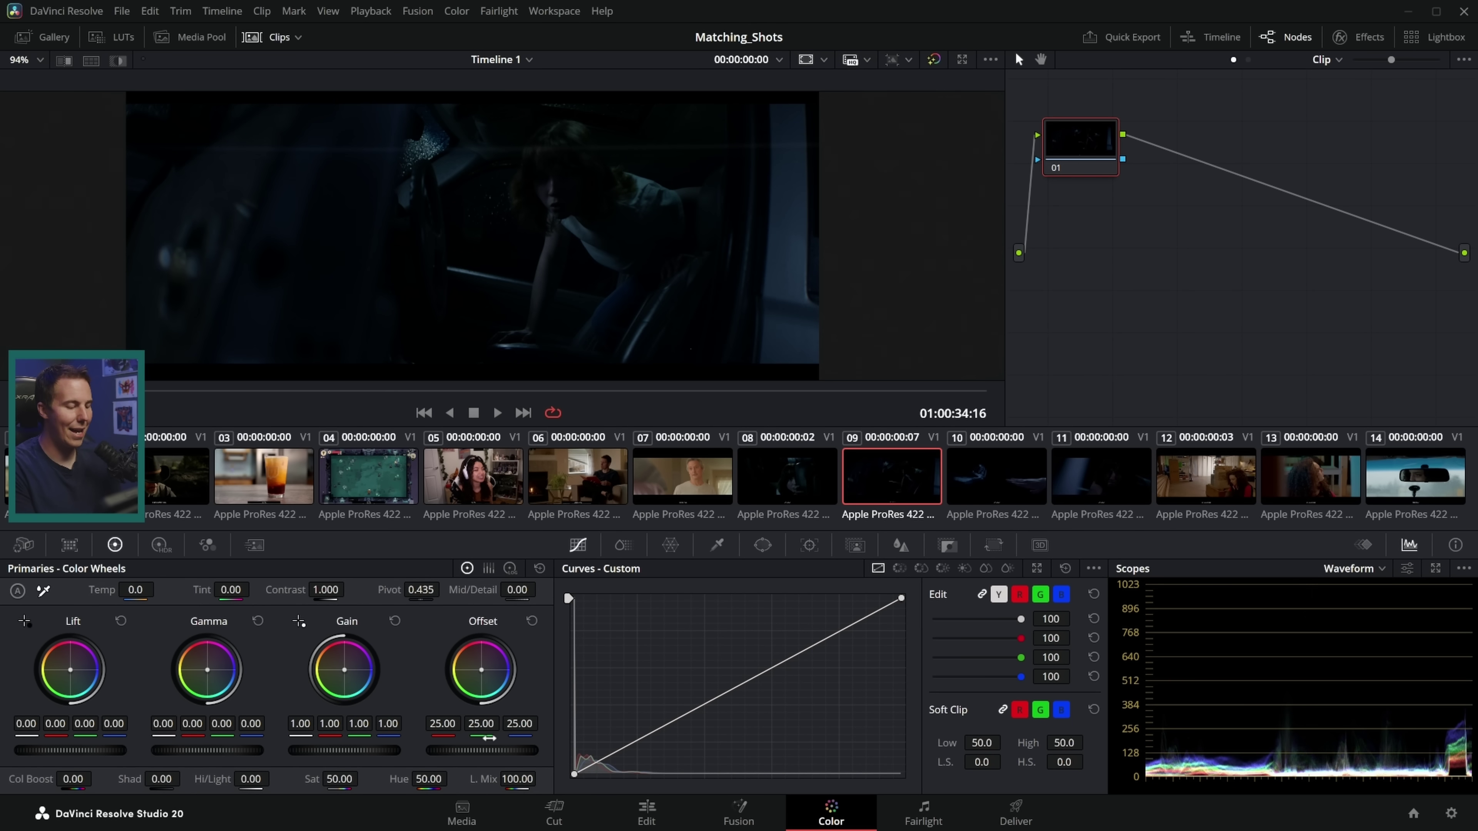
pyautogui.moveTo(482, 750); pyautogui.dragTo(524, 750)
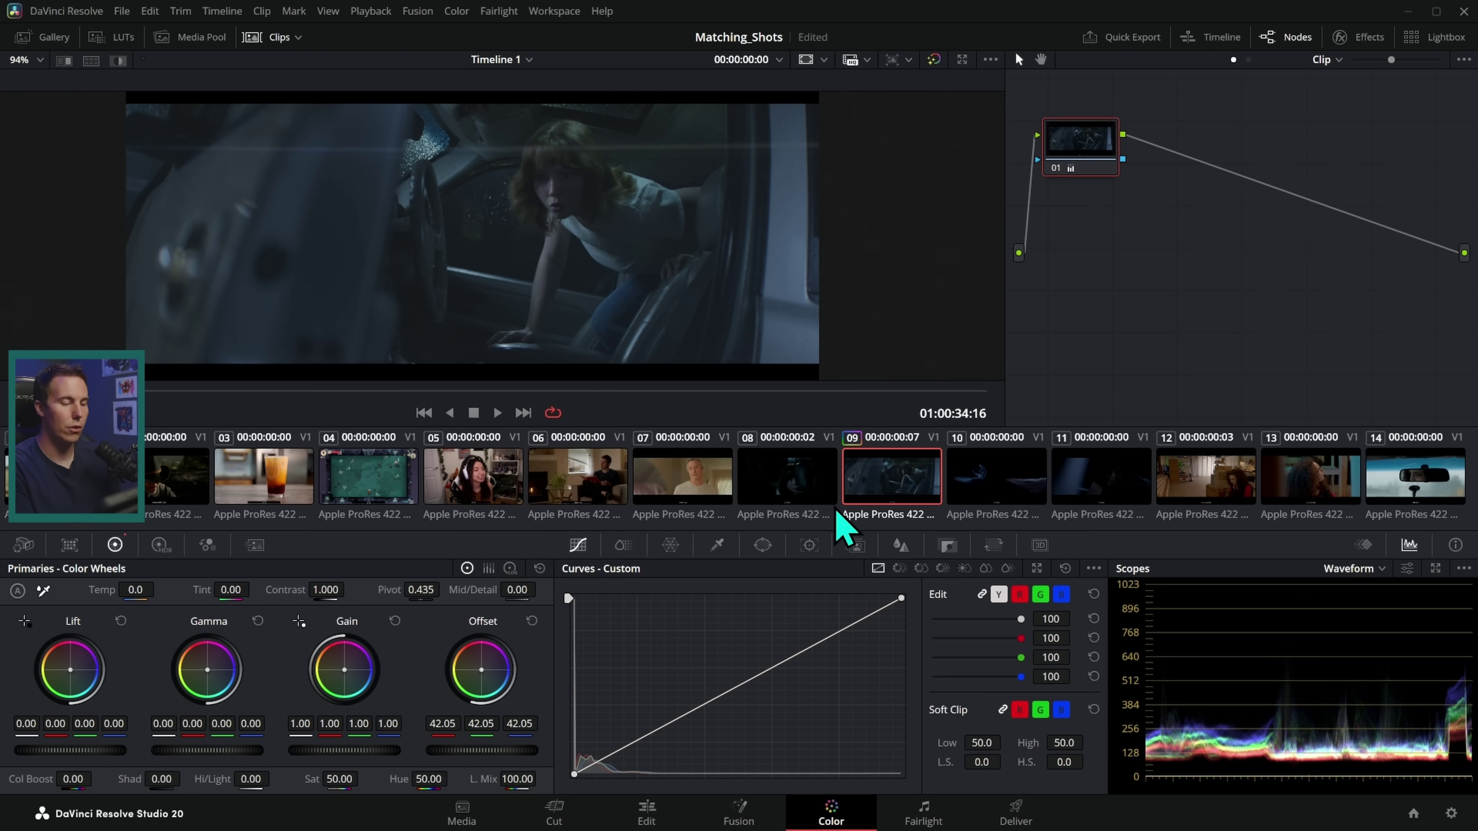
# - Apply clip 09's 42.05 offset to clips 08–11 and step through them to compare
pyautogui.click(838, 510)
pyautogui.keyDown('shift'); pyautogui.click(1065, 486); pyautogui.keyUp('shift')
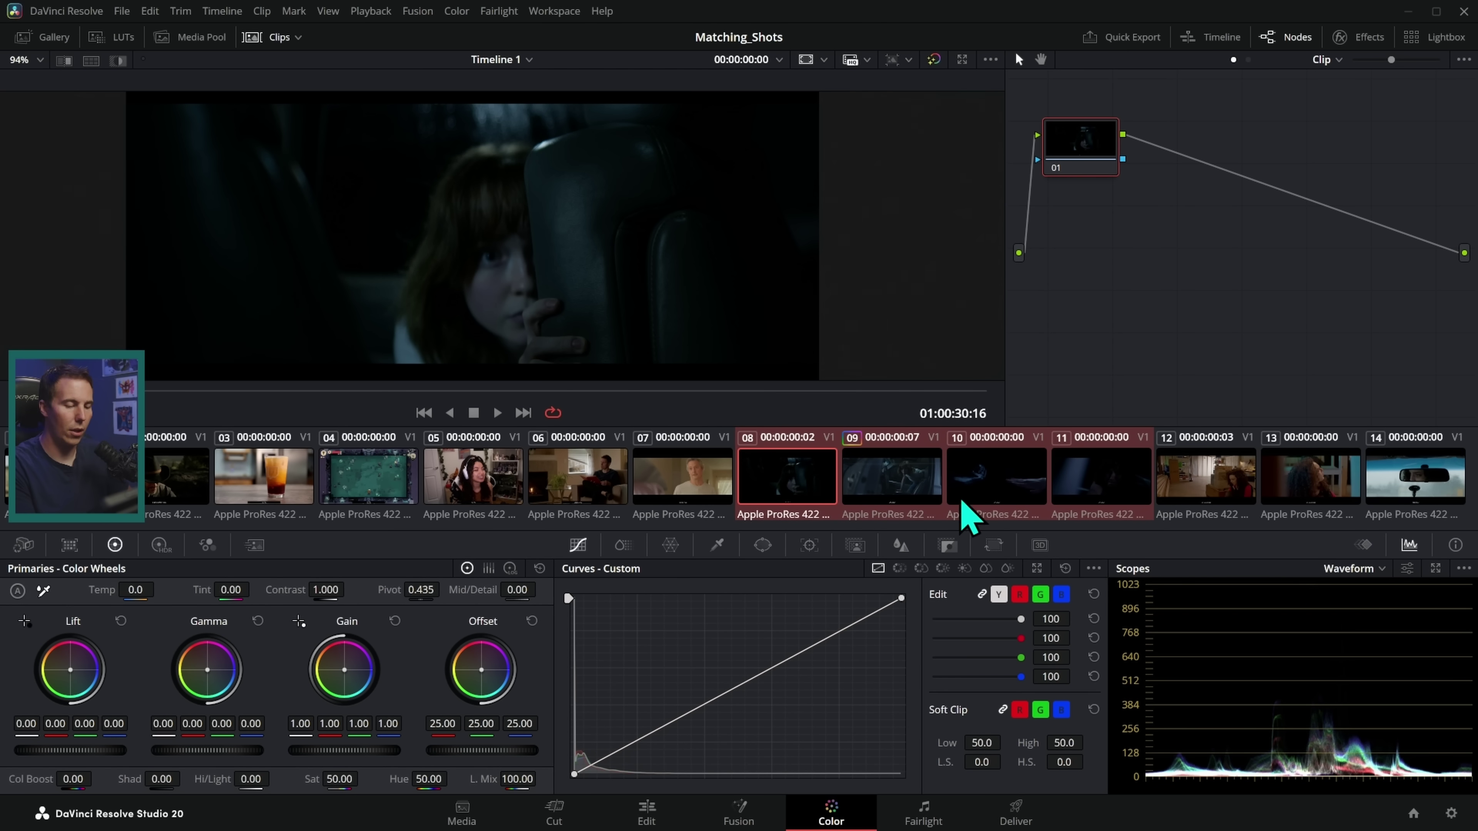
pyautogui.press('=')
pyautogui.click(811, 492)
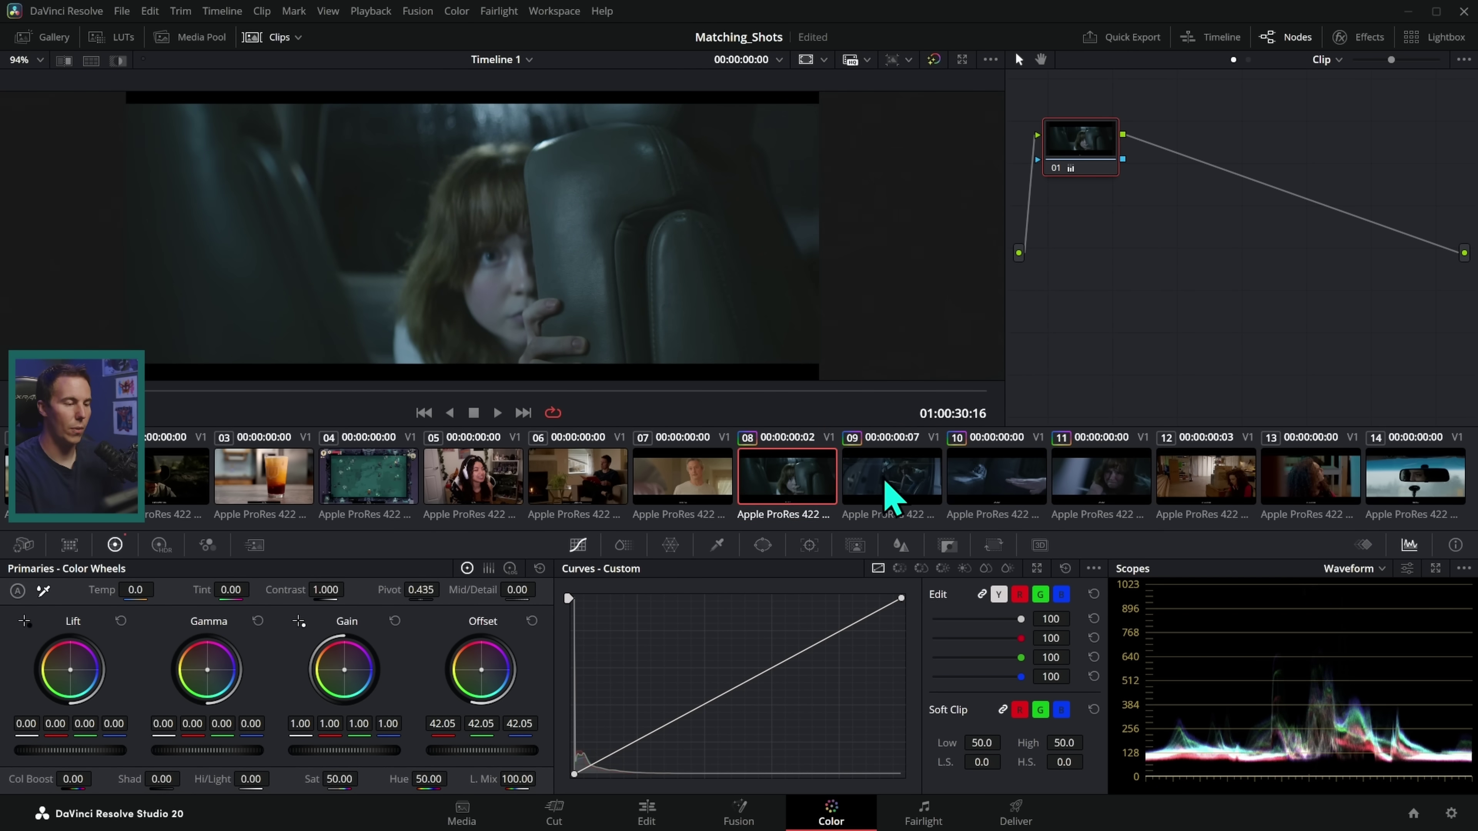
pyautogui.click(1026, 486)
pyautogui.click(1056, 486)
pyautogui.click(989, 486)
pyautogui.click(898, 494)
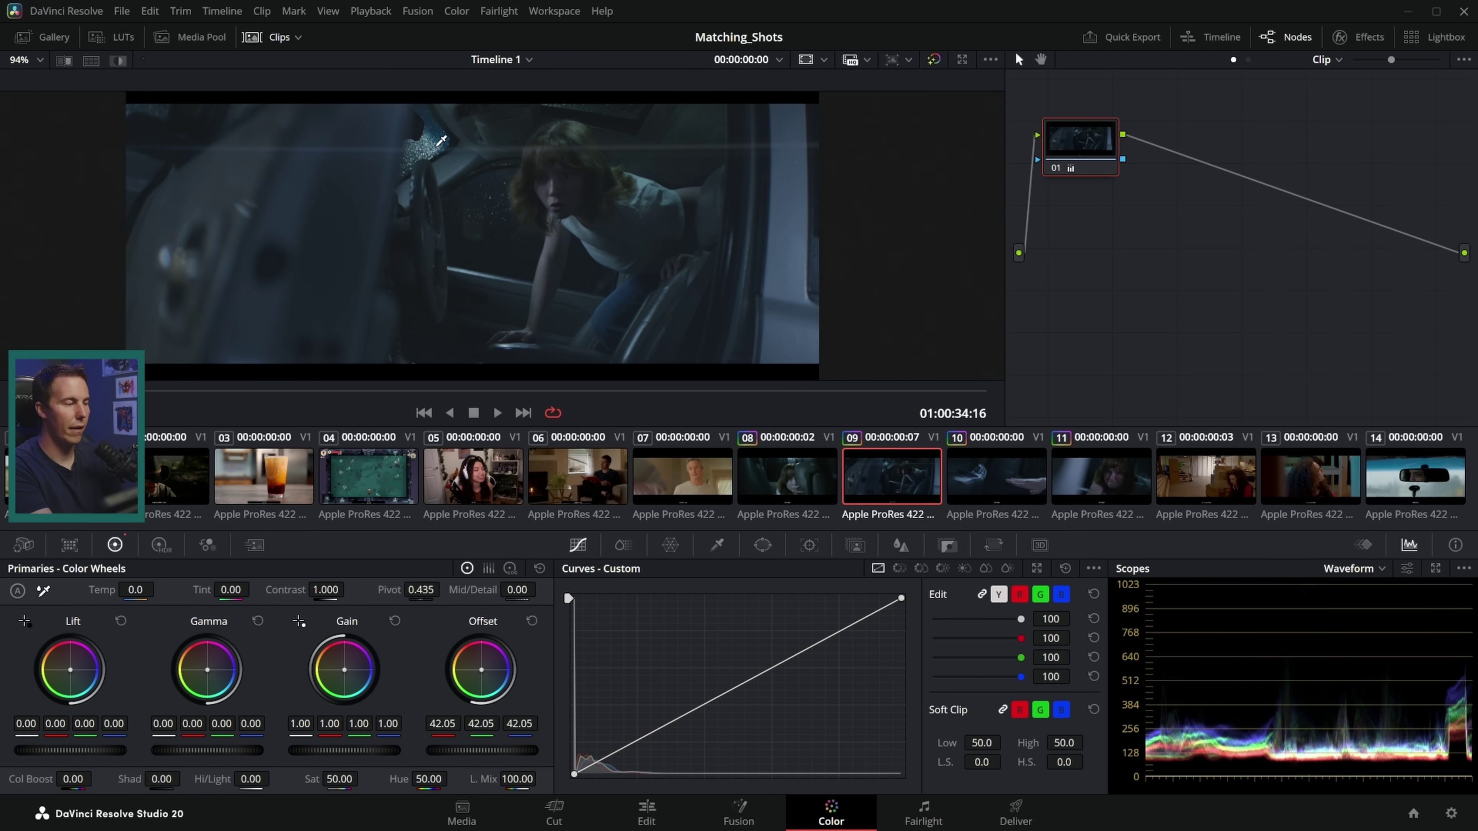
pyautogui.press('Down')
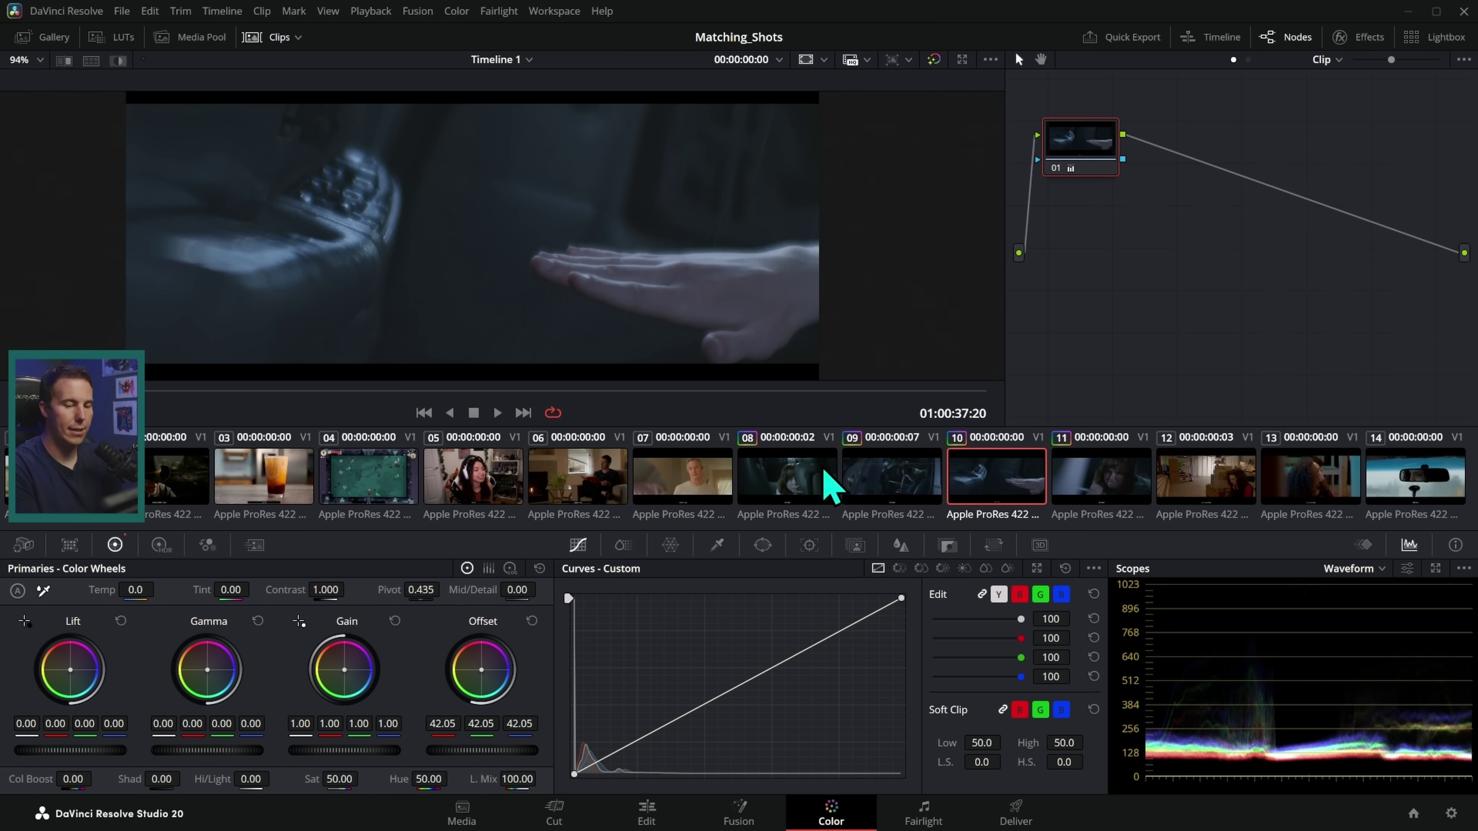
pyautogui.press('Down')
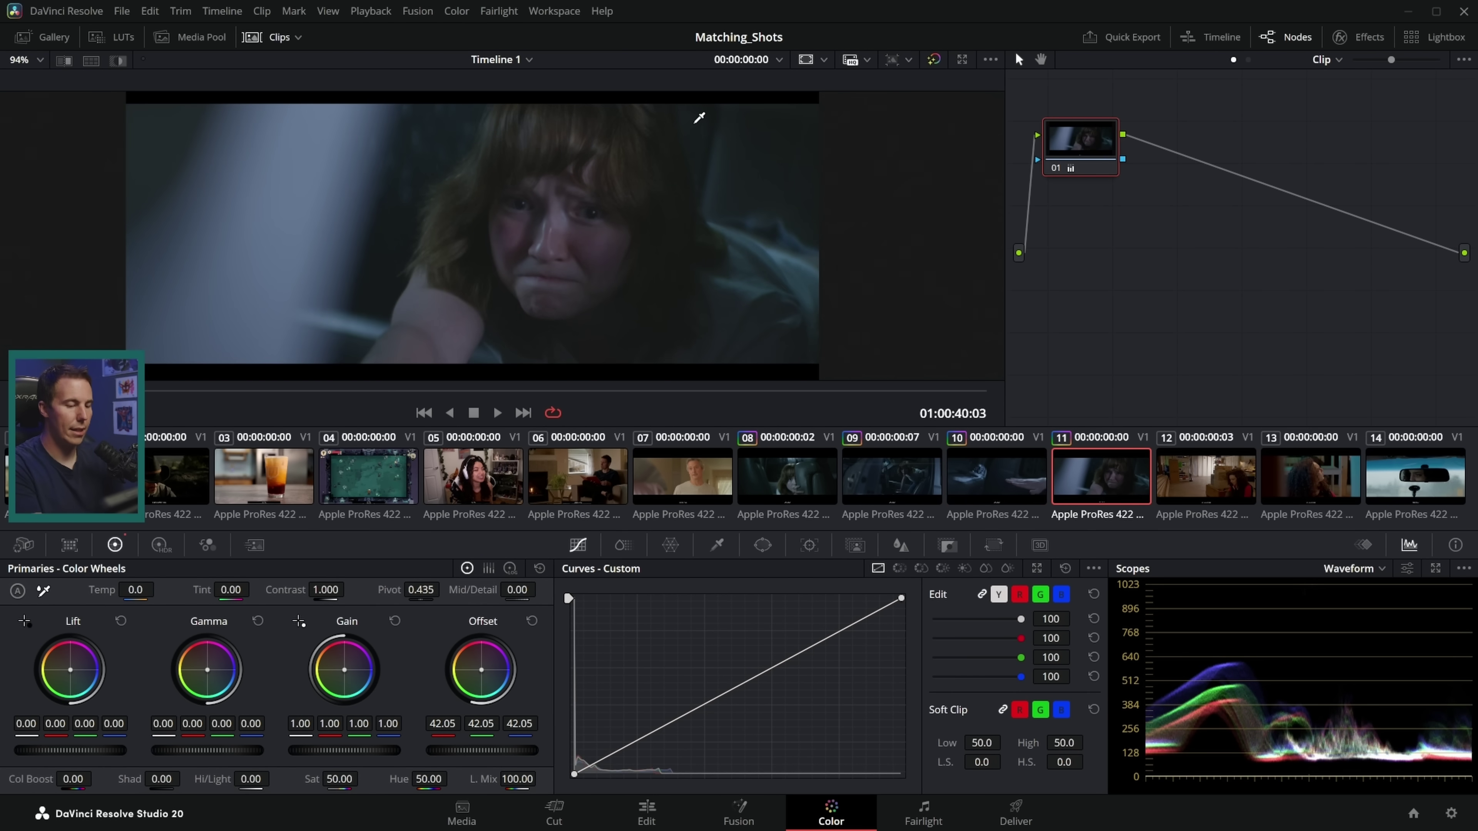
pyautogui.click(776, 500)
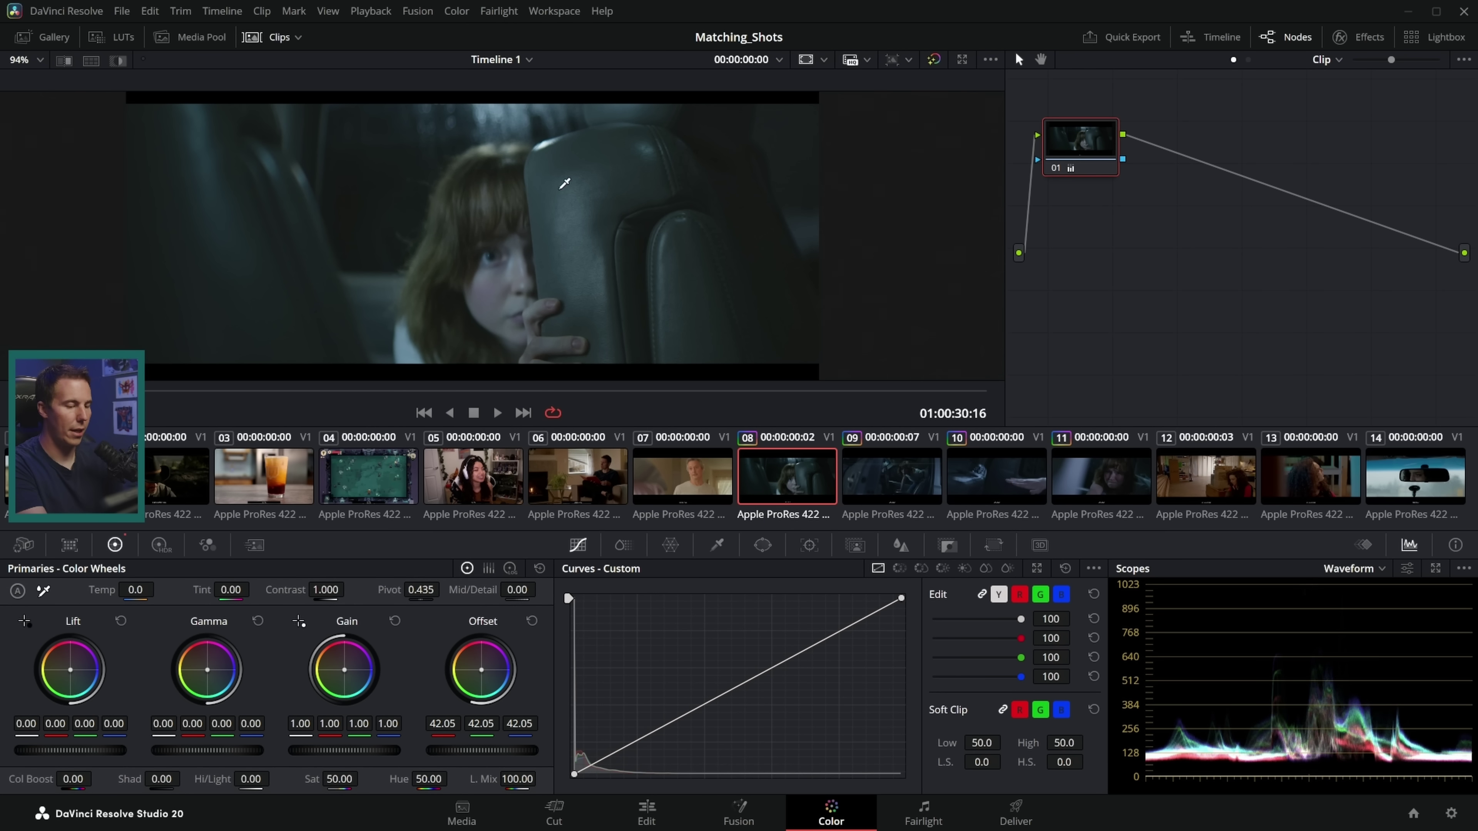
pyautogui.click(890, 498)
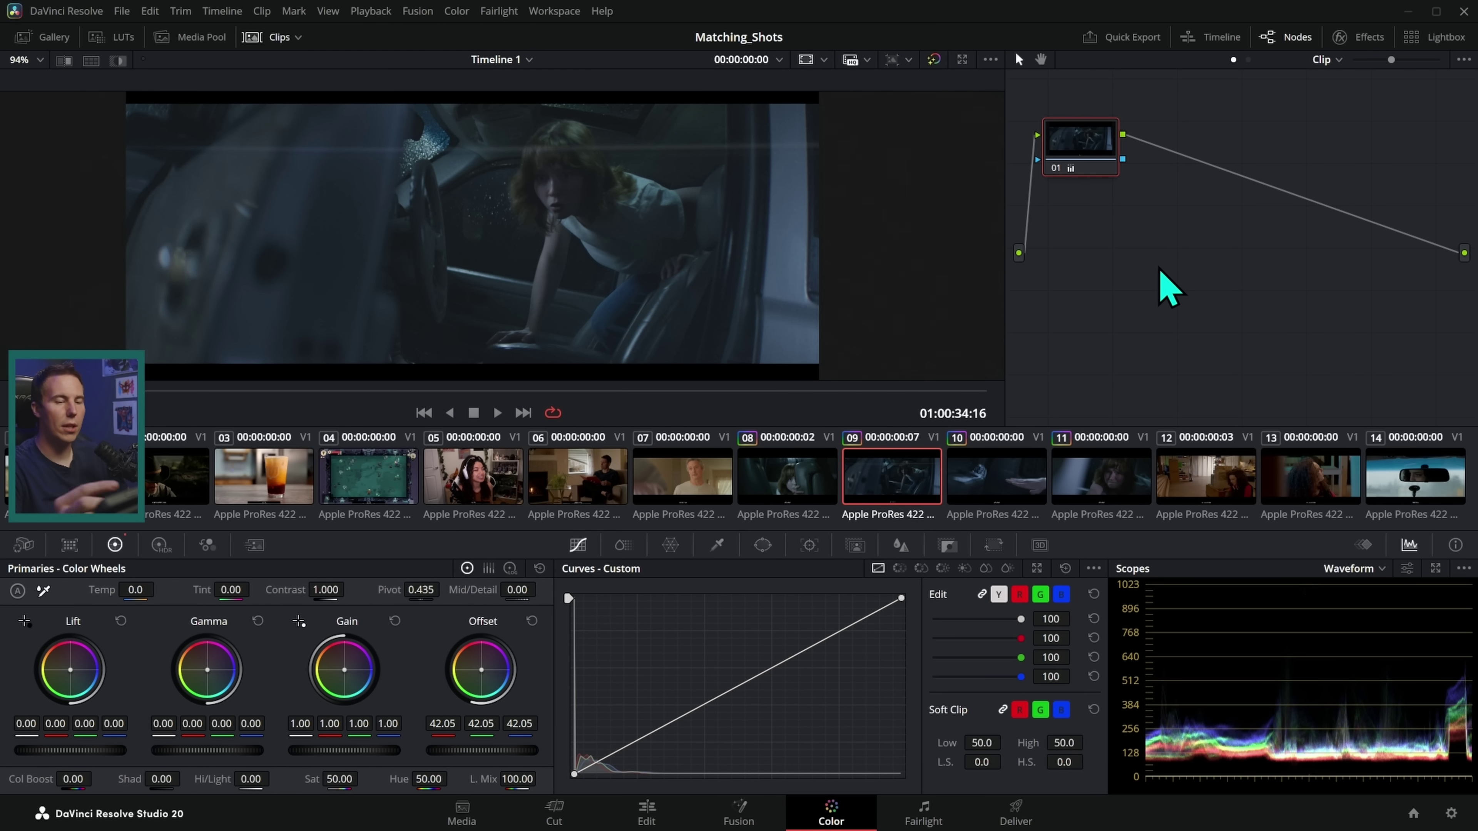
# - Widen the node editor, reset clip 09's grade, and add a serial node labelled LOOk
pyautogui.moveTo(1003, 308); pyautogui.dragTo(911, 317)
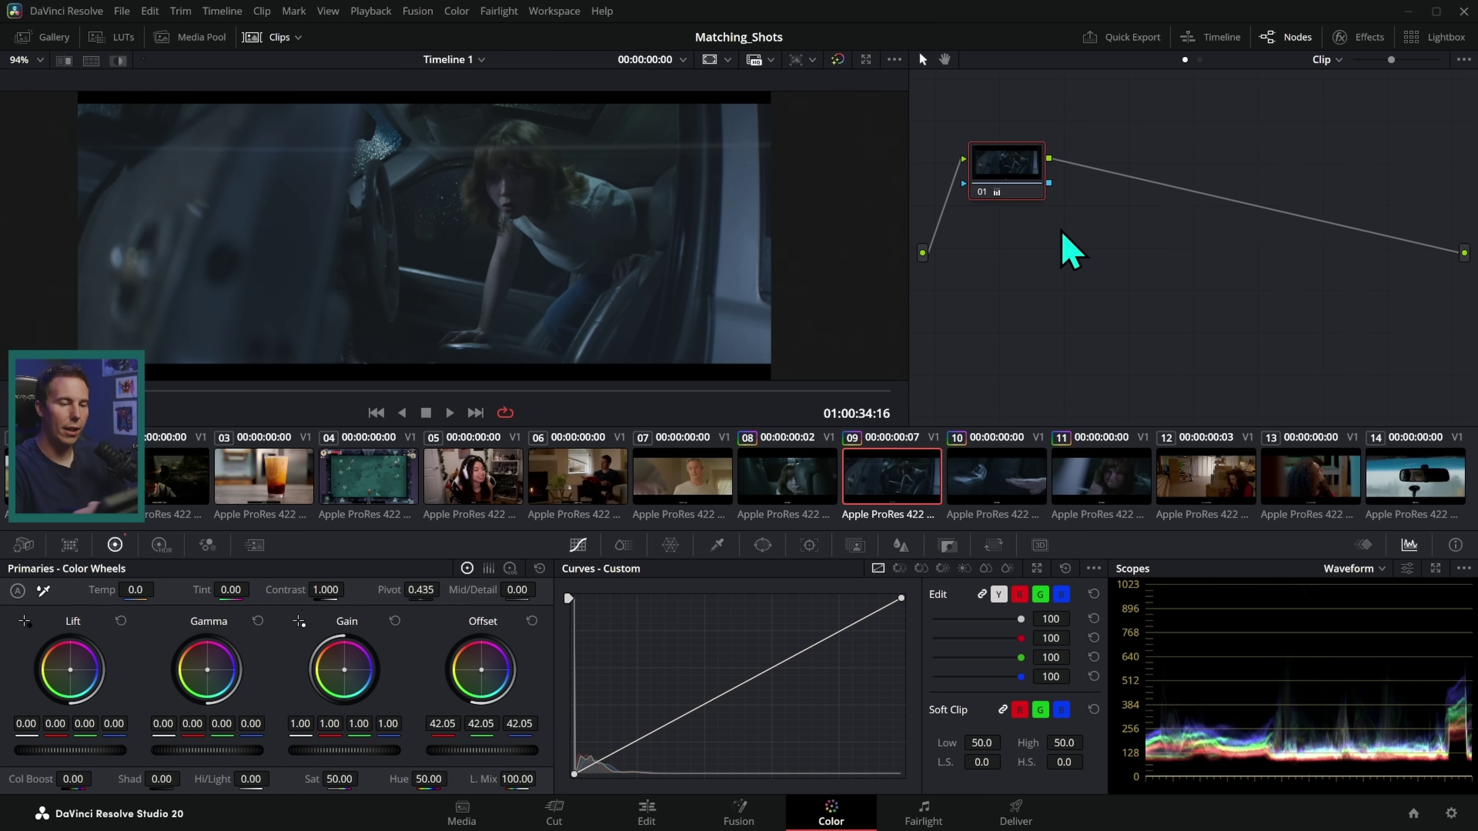
pyautogui.rightClick(1063, 234)
pyautogui.click(1126, 243)
pyautogui.hotkey('alt', 's')
pyautogui.rightClick(1127, 209)
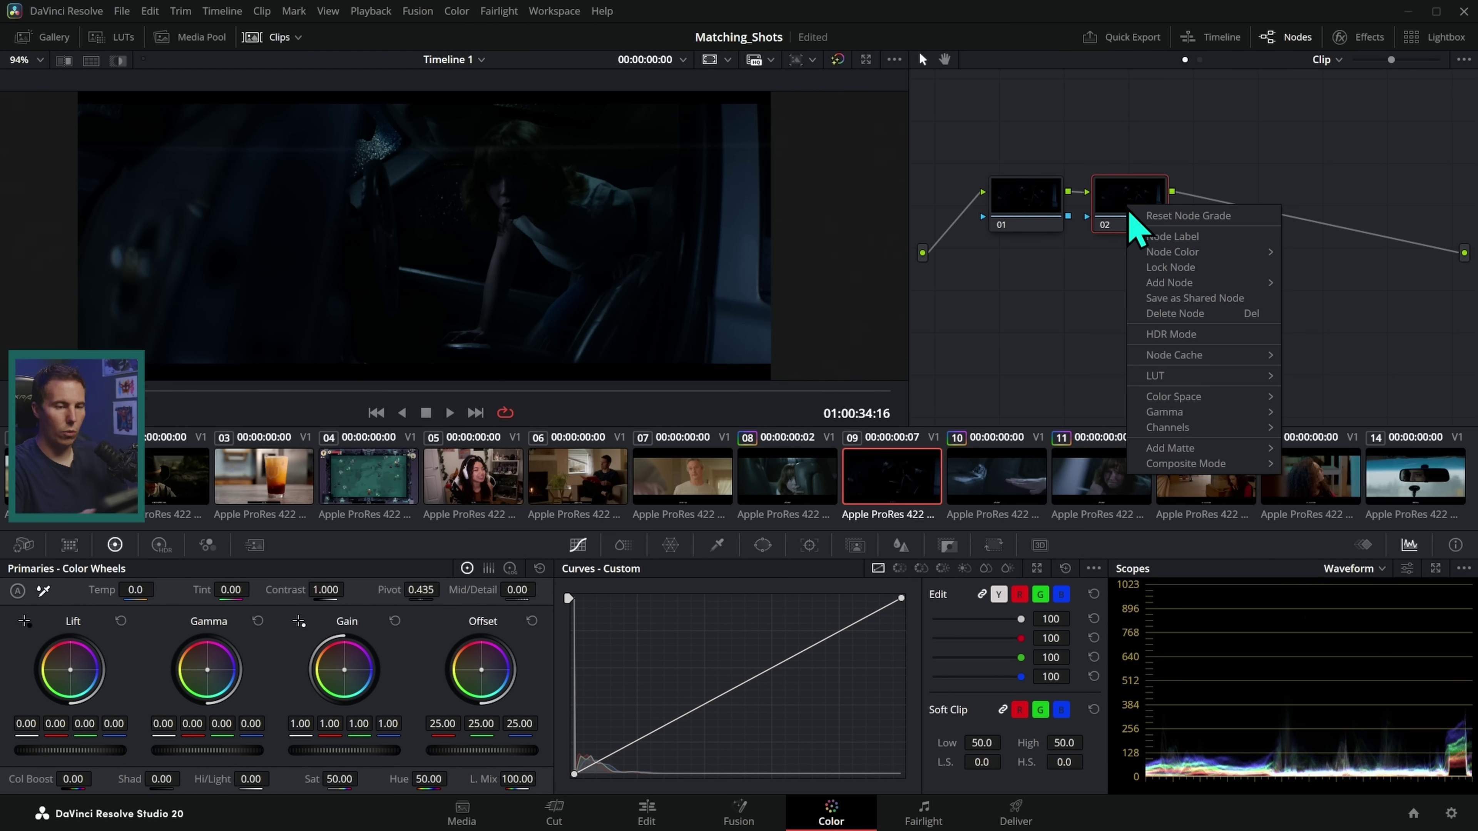
pyautogui.click(1193, 236)
pyautogui.write('LO')
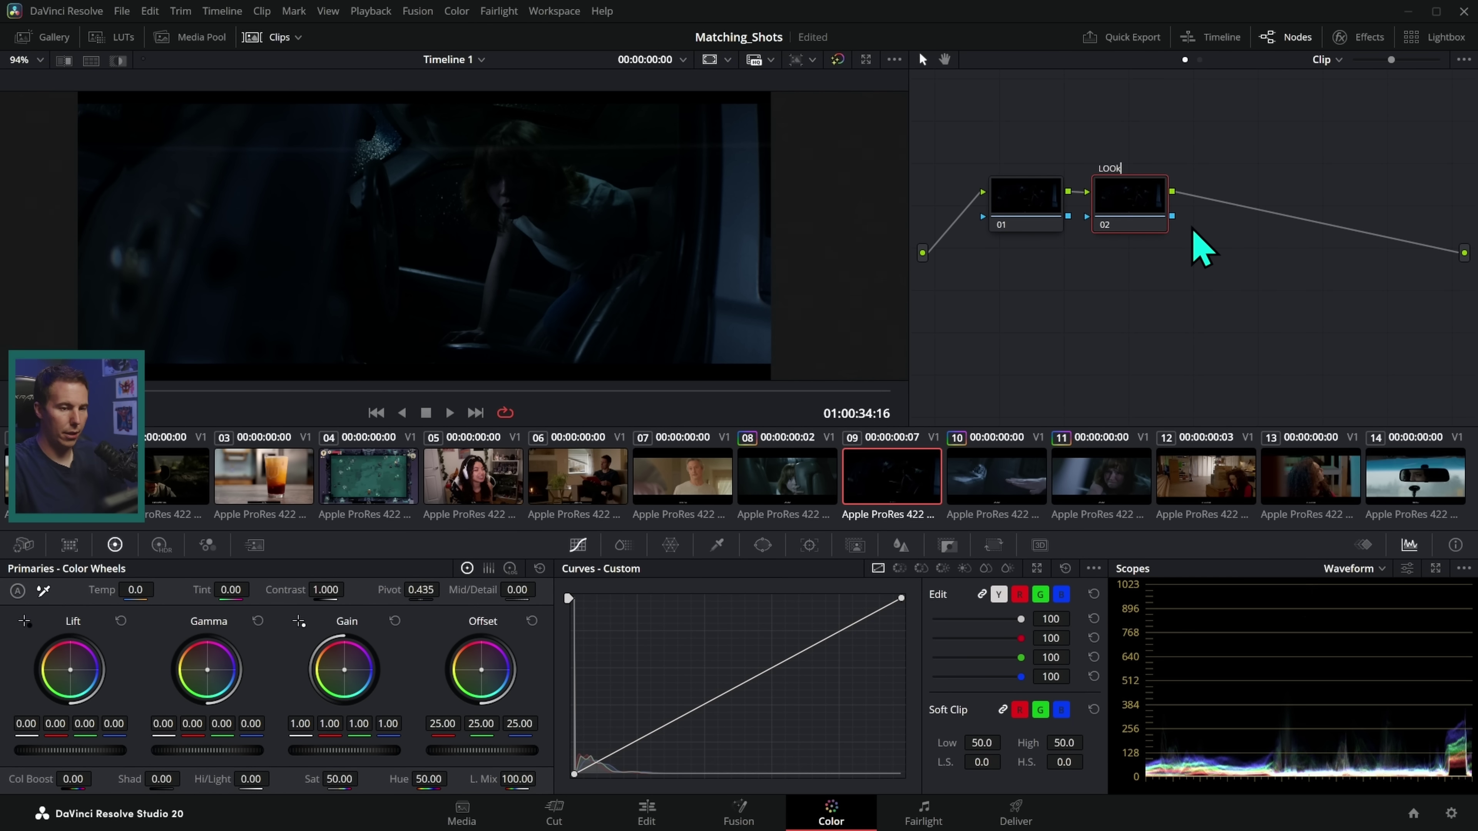
pyautogui.write('Ok')
pyautogui.press('Return')
# - Label node 01 Exposure and add a serial node labelled Contrast after it
pyautogui.click(1005, 228)
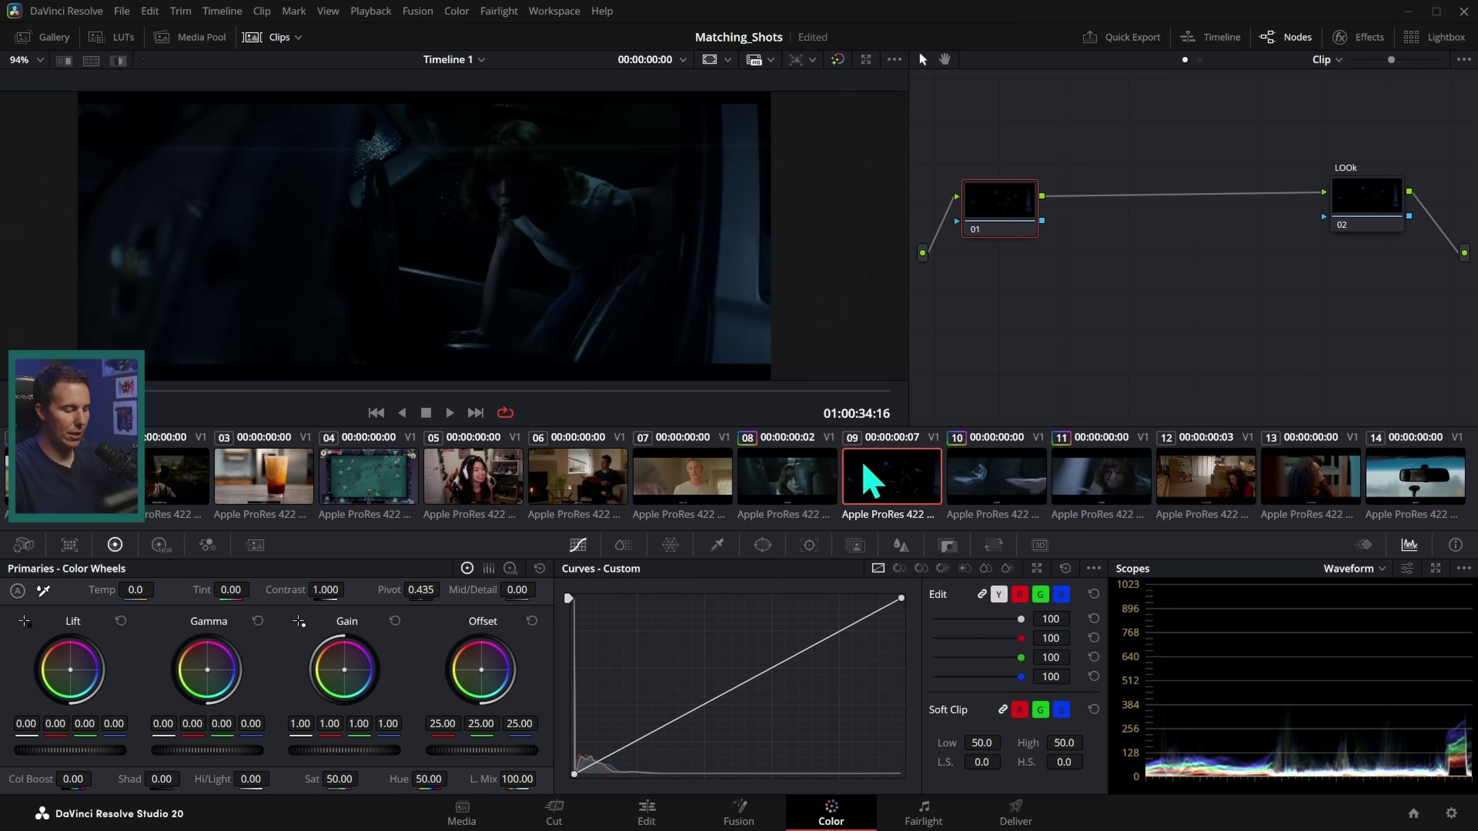
pyautogui.rightClick(1006, 201)
pyautogui.click(1072, 250)
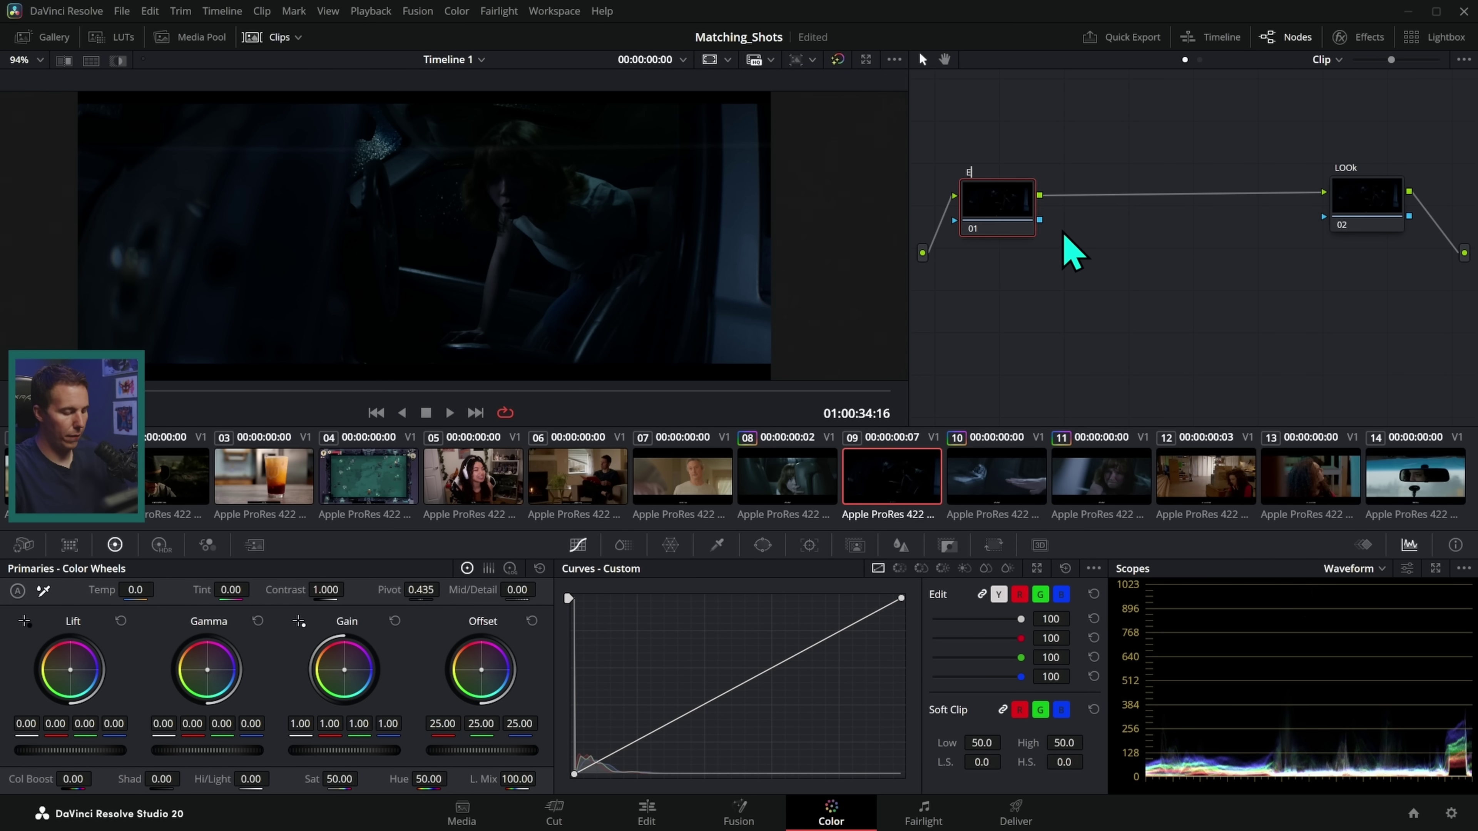
pyautogui.write('Exposure')
pyautogui.press('Return')
pyautogui.hotkey('alt', 's')
pyautogui.rightClick(1097, 204)
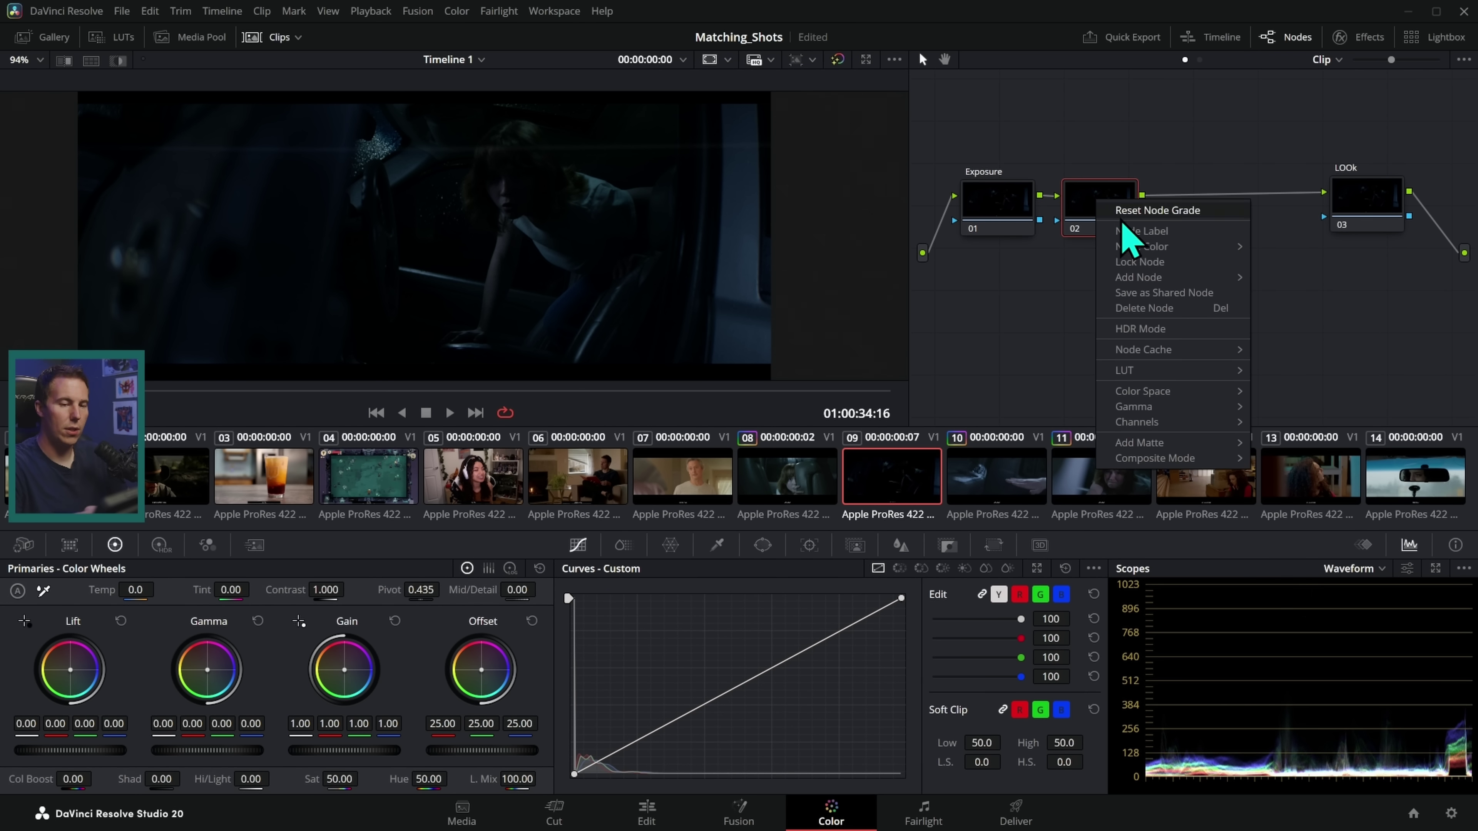
pyautogui.click(1154, 232)
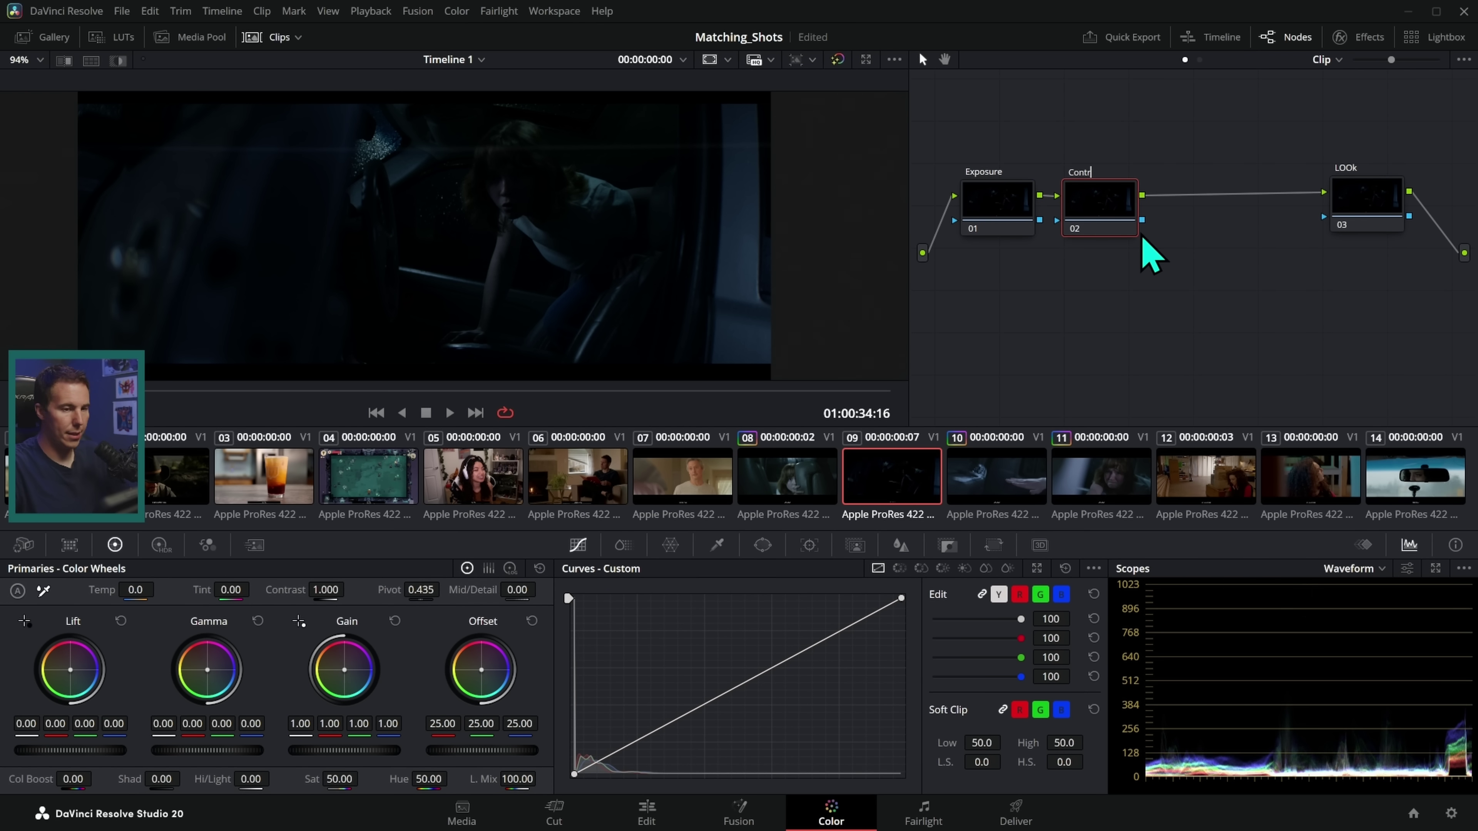
pyautogui.write('Contrast')
pyautogui.press('Return')
# - Add two more serial nodes labelled Temp/Sat and Other
pyautogui.hotkey('alt', 's')
pyautogui.doubleClick(1181, 214)
pyautogui.write('Temp/Sat')
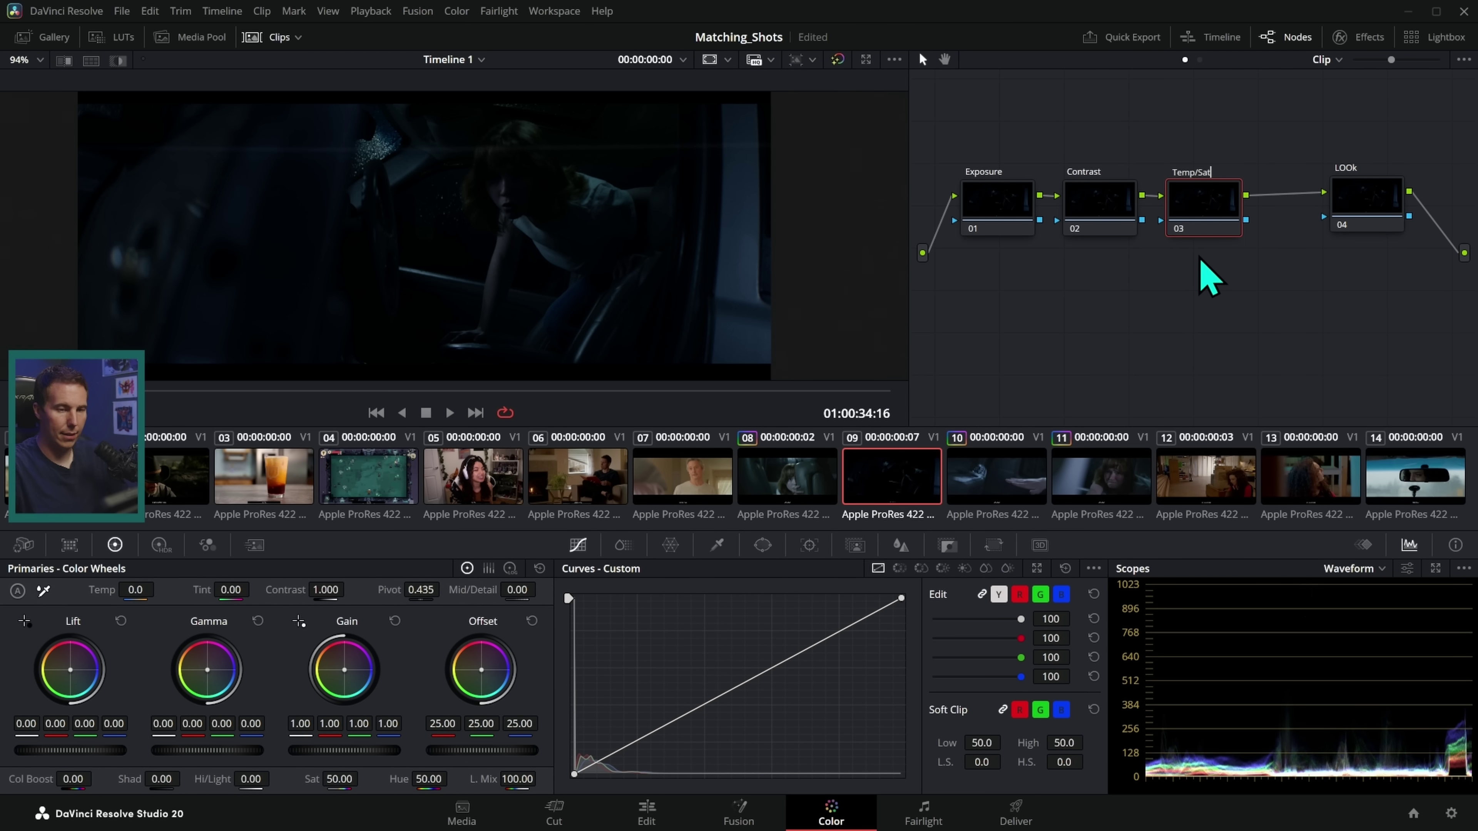
pyautogui.press('Return')
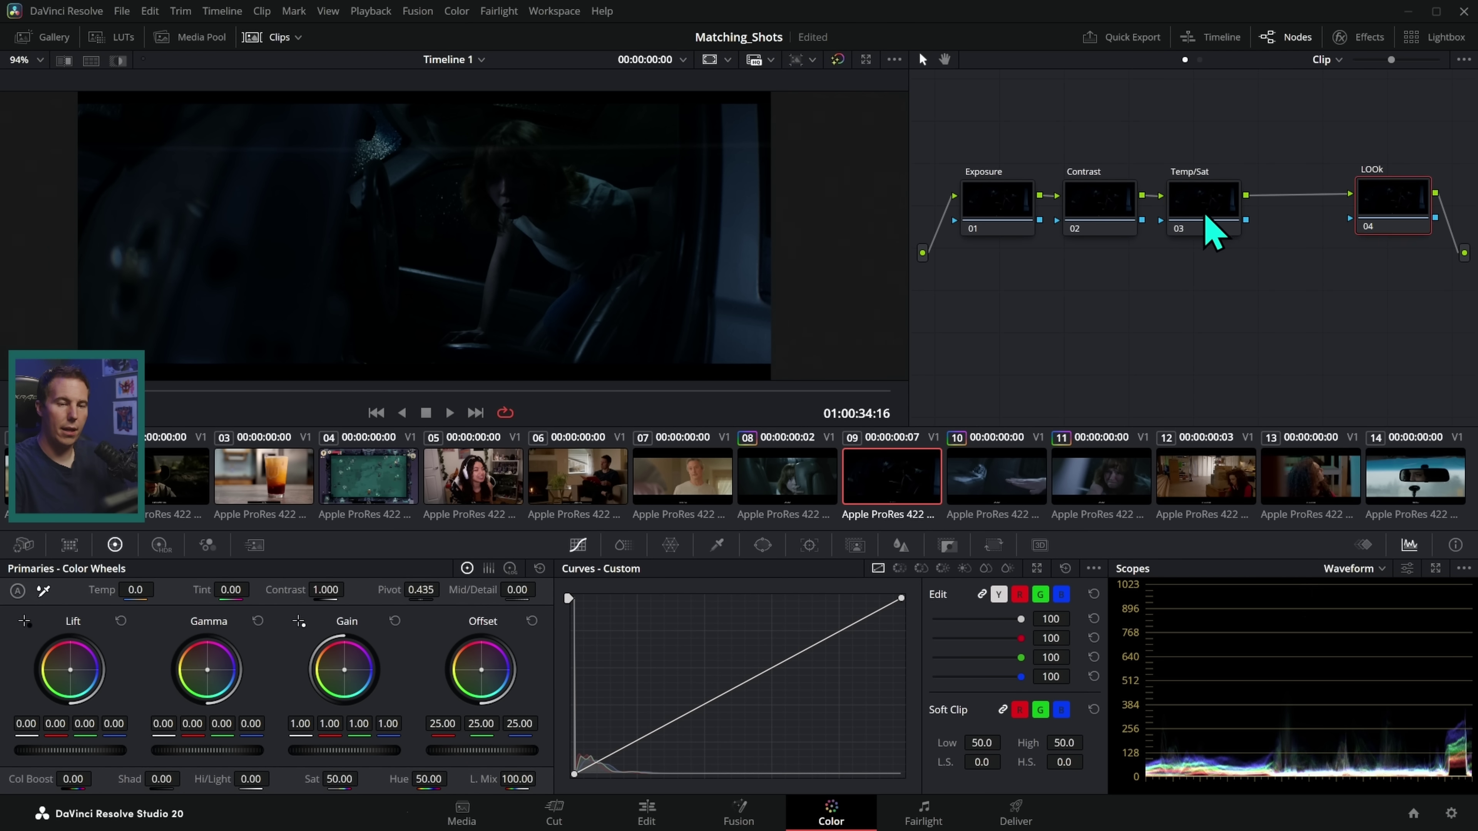
pyautogui.hotkey('alt', 's')
pyautogui.write('Other')
pyautogui.press('Return')
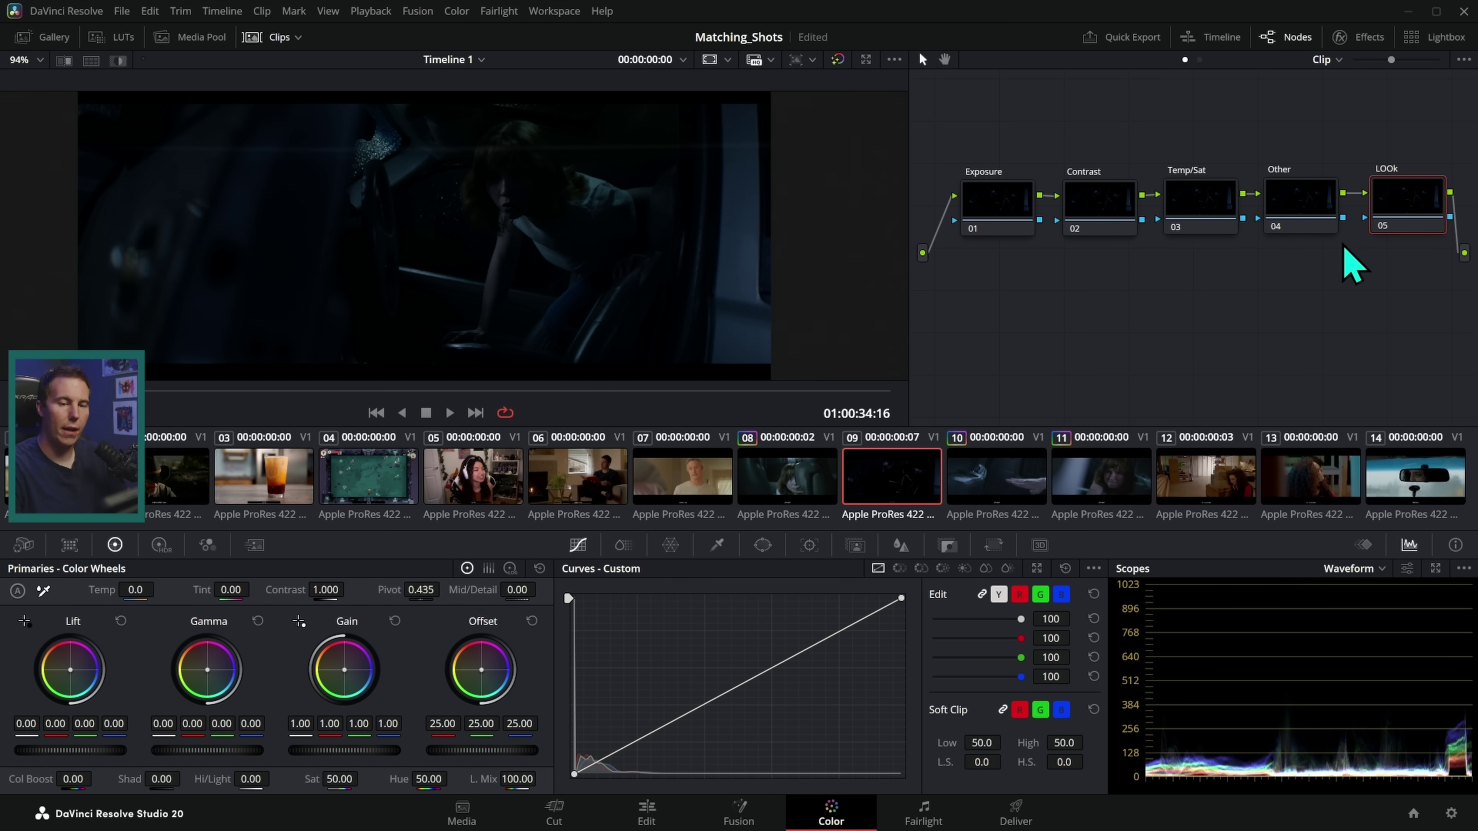
# - Lift shot 9's Exposure node with the master offset and copy its grade onto shots 8–11
pyautogui.click(992, 216)
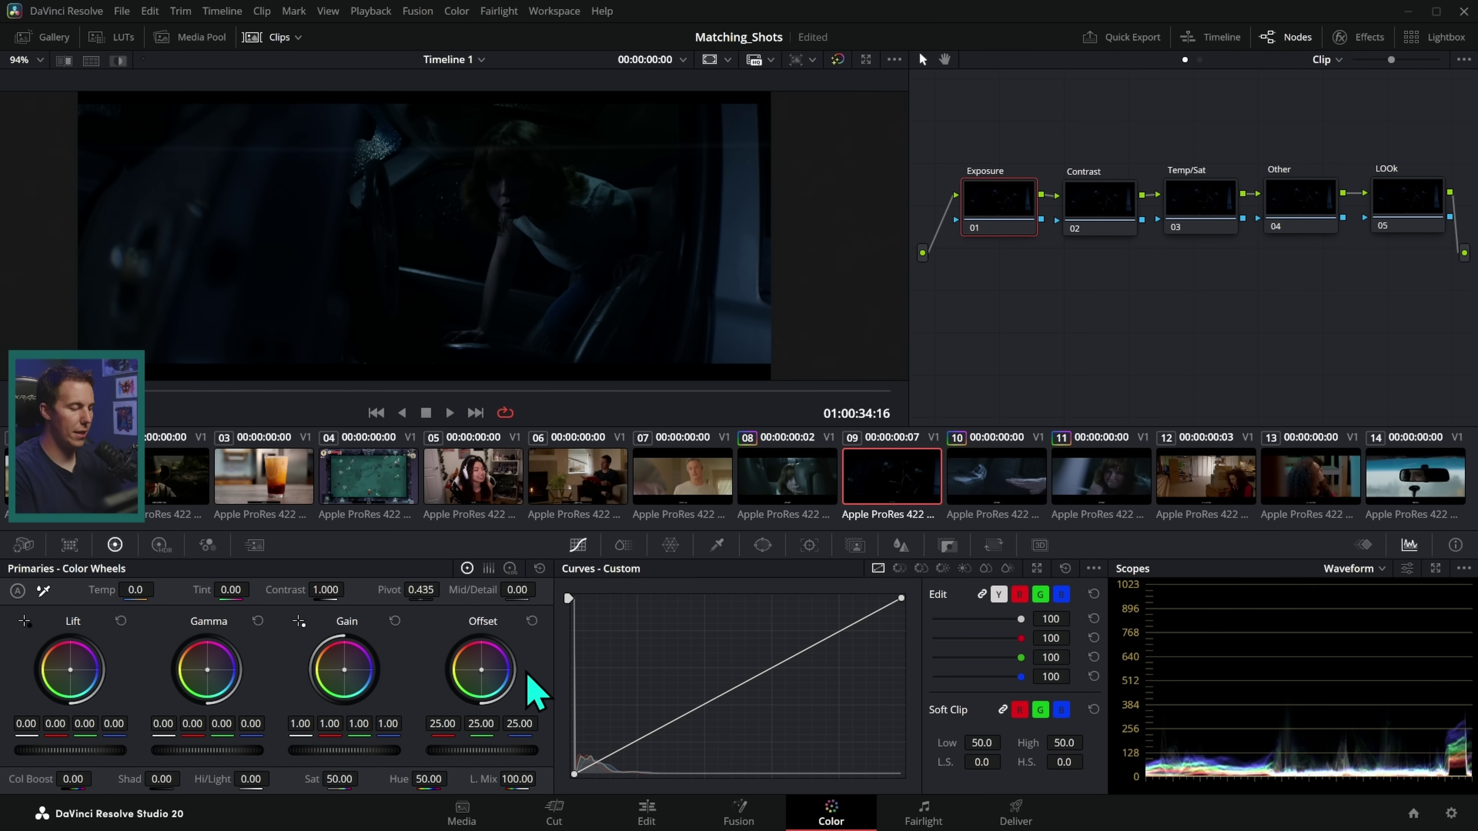
pyautogui.moveTo(465, 752); pyautogui.dragTo(495, 752)
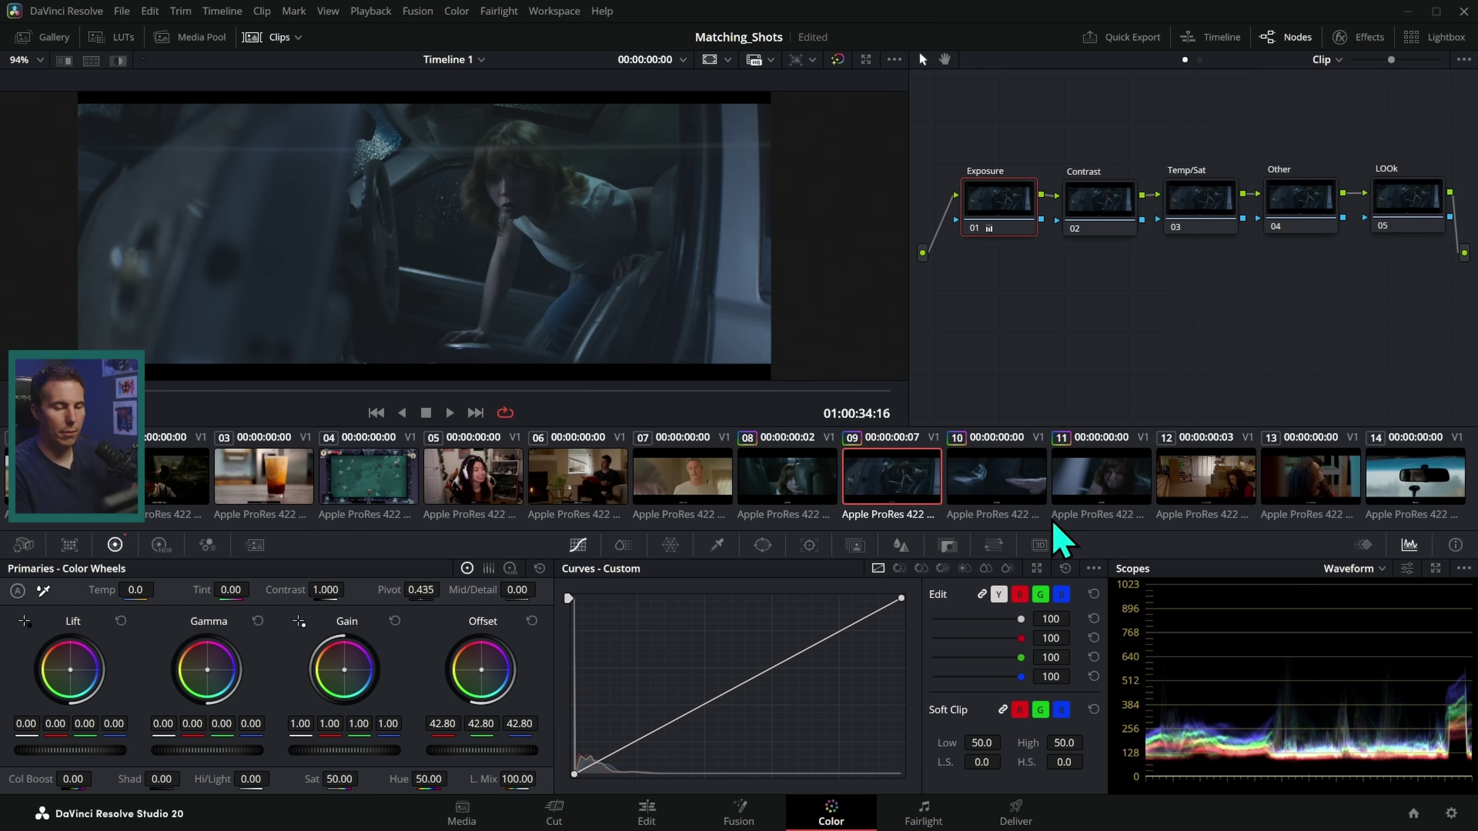
pyautogui.click(1089, 499)
pyautogui.keyDown('shift'); pyautogui.click(777, 492); pyautogui.keyUp('shift')
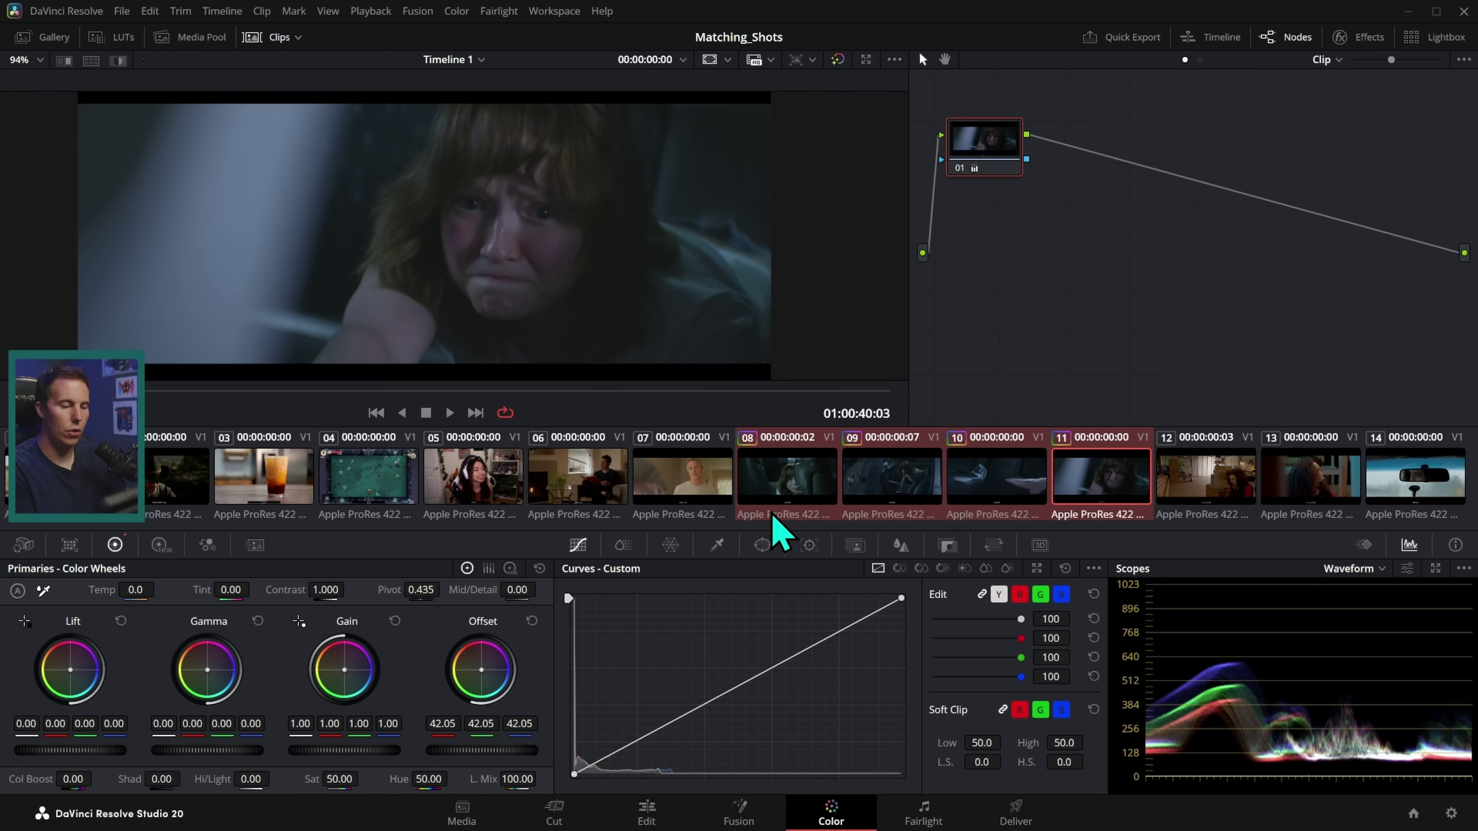
pyautogui.middleClick(896, 491)
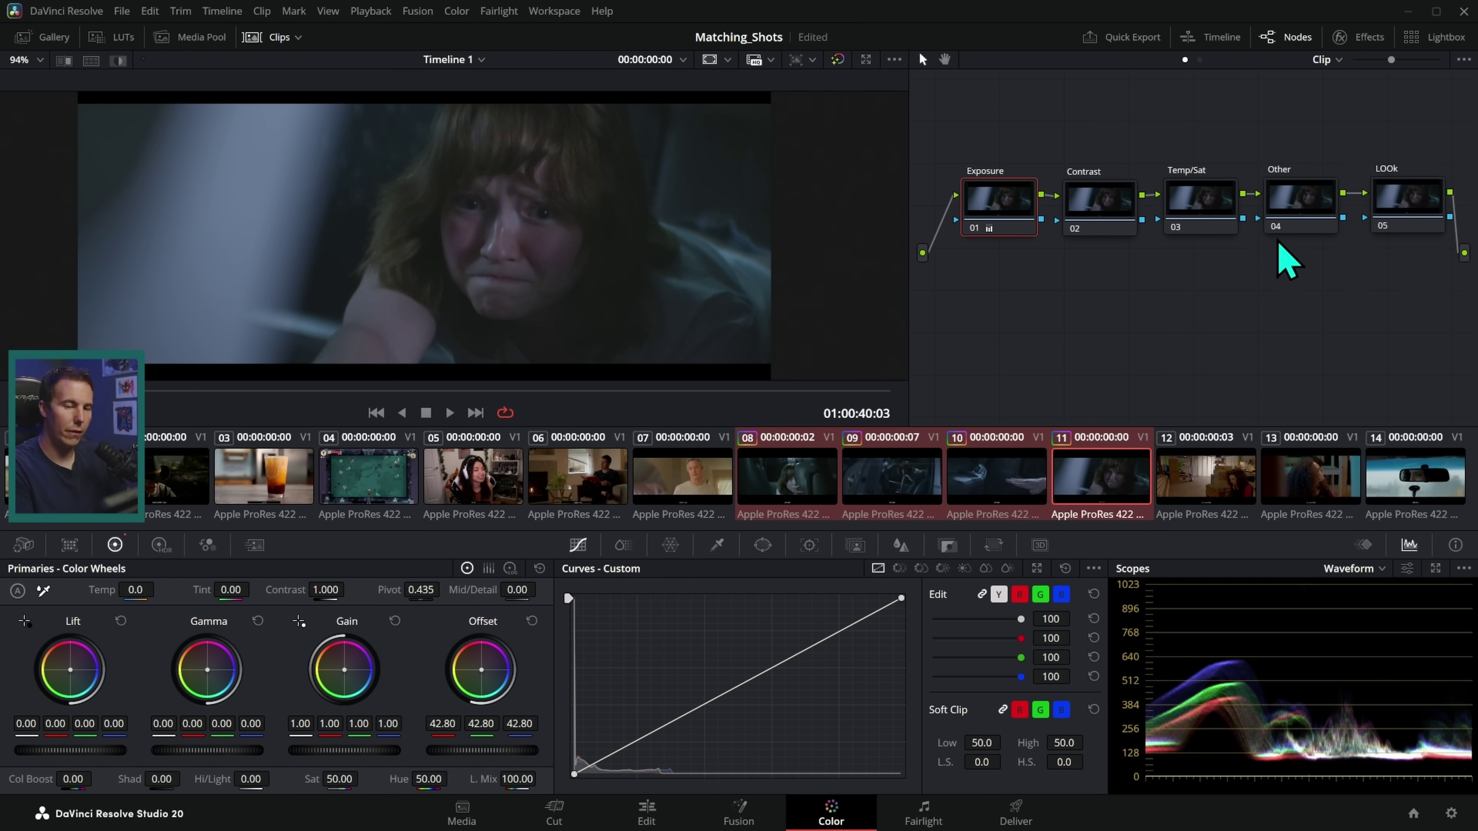
# - Give shot 9's LOOk node a contrast curve and cool its temperature to -260
pyautogui.click(1010, 486)
pyautogui.click(896, 507)
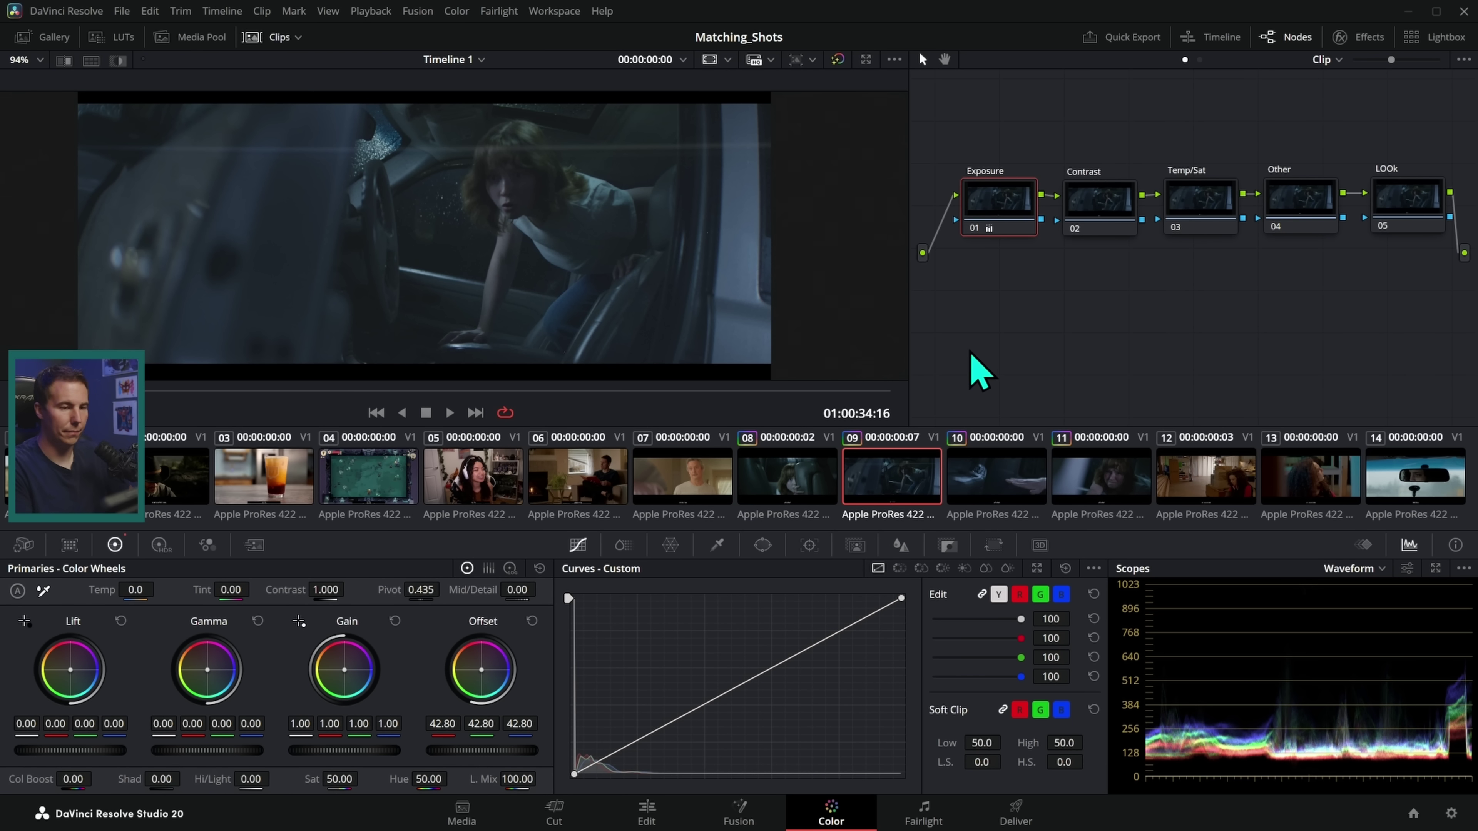
pyautogui.click(1408, 203)
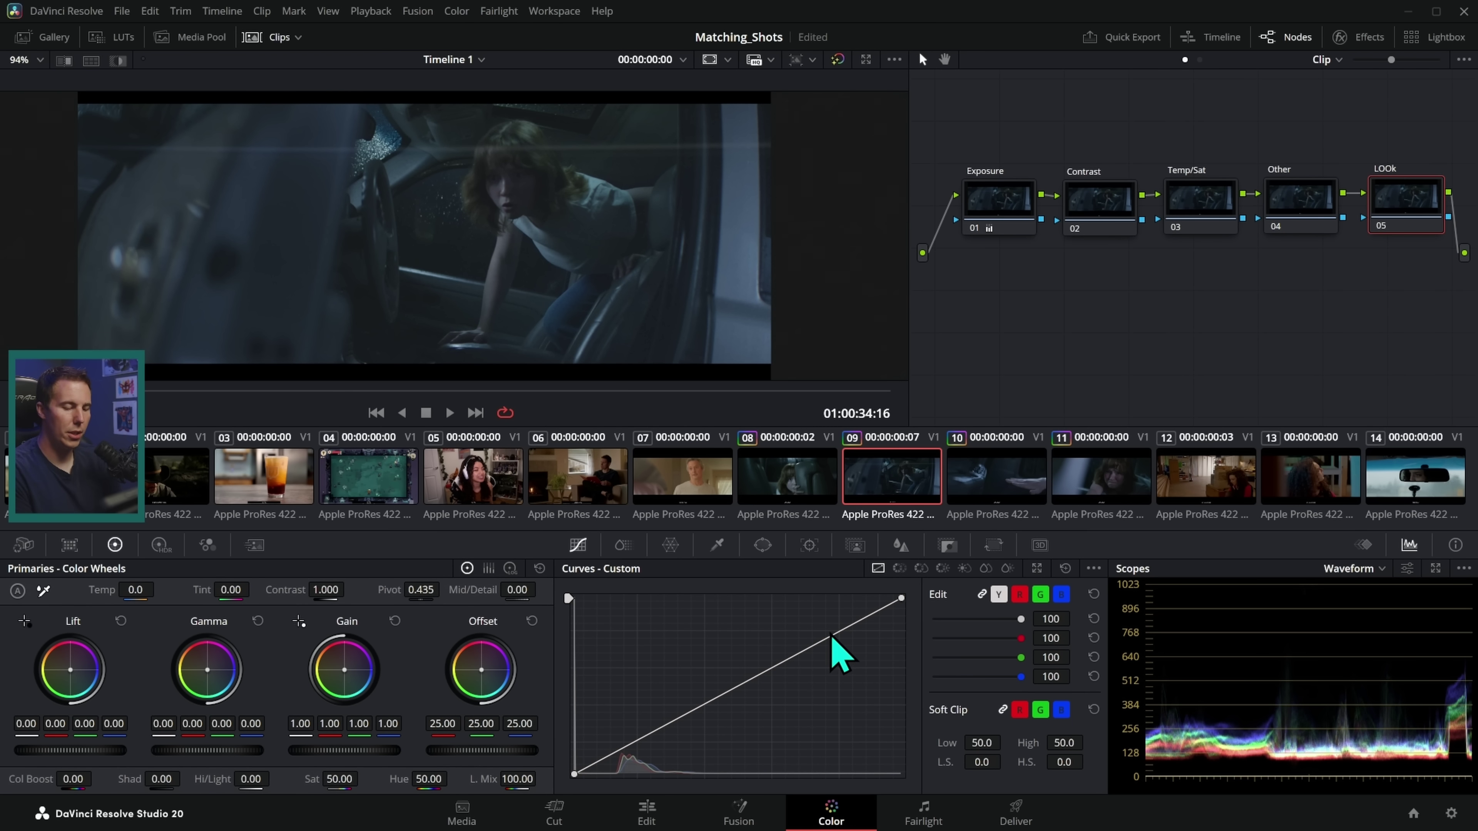
pyautogui.moveTo(825, 638); pyautogui.dragTo(825, 629)
pyautogui.moveTo(625, 748); pyautogui.dragTo(626, 760)
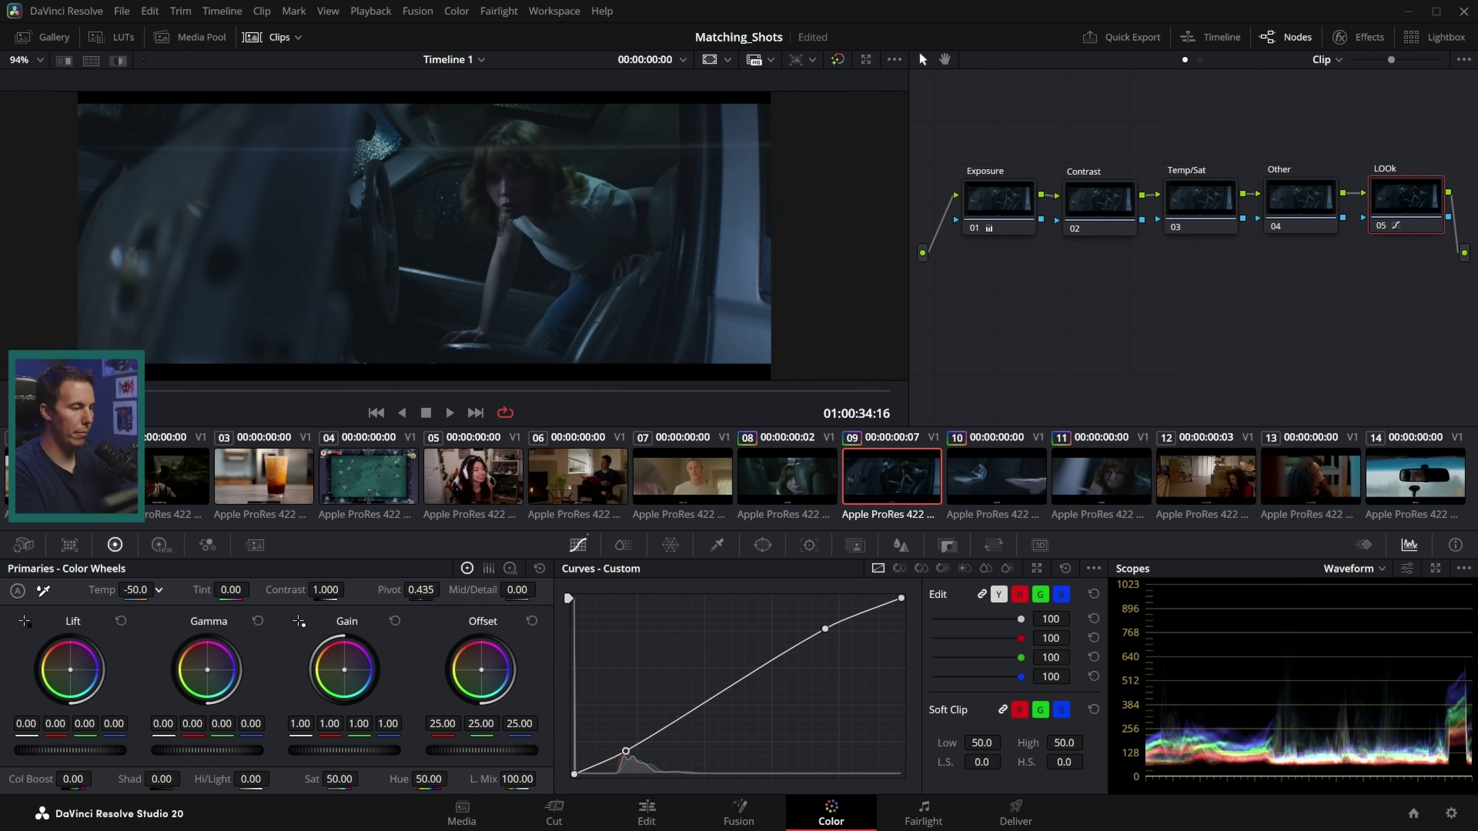
pyautogui.moveTo(136, 589); pyautogui.dragTo(111, 590)
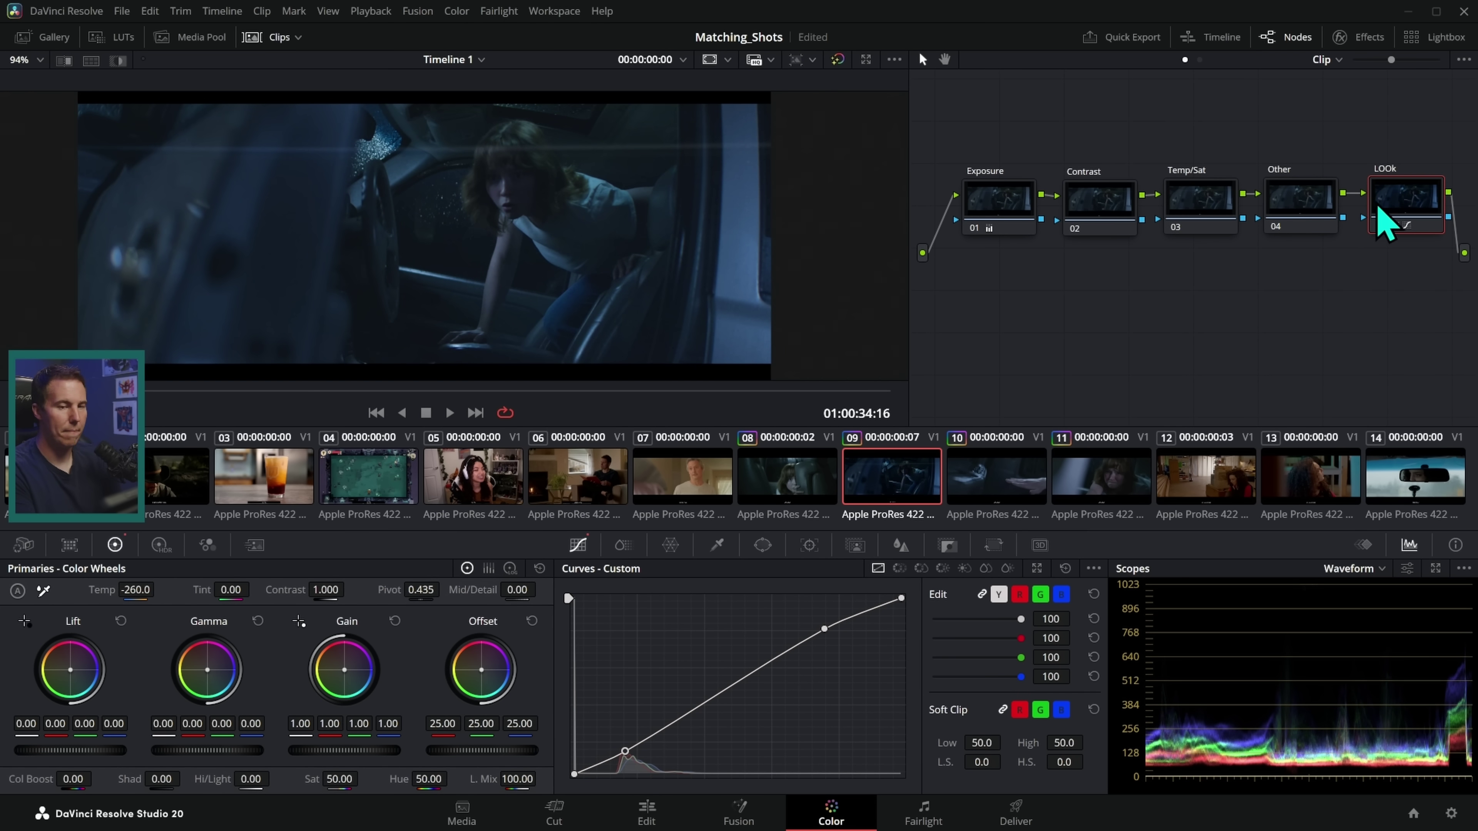
# - Reselect shots 8–11 and review shots 11 and 10 with the new look
pyautogui.click(802, 502)
pyautogui.keyDown('shift'); pyautogui.click(1088, 501); pyautogui.keyUp('shift')
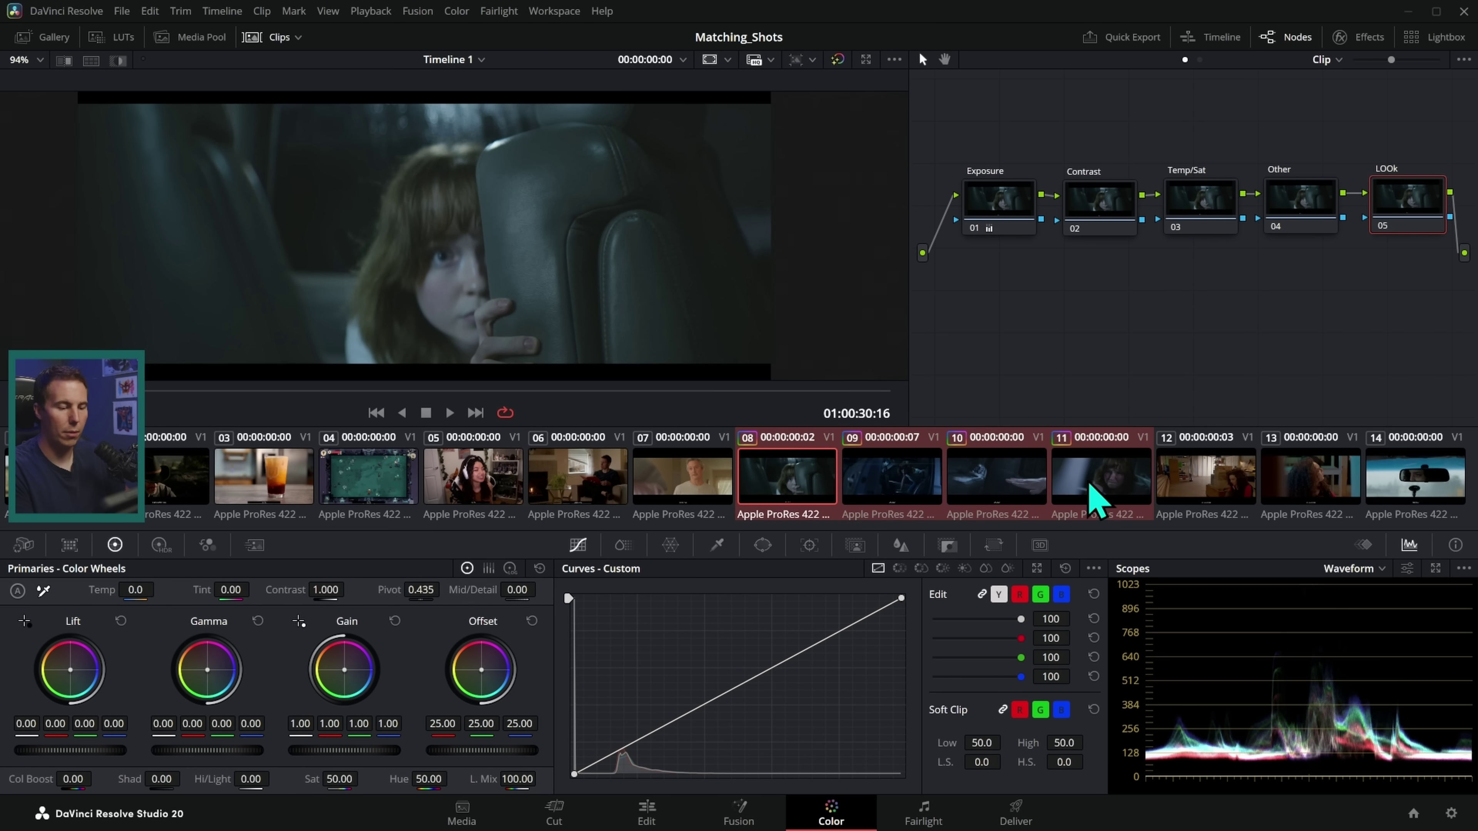
pyautogui.click(1104, 492)
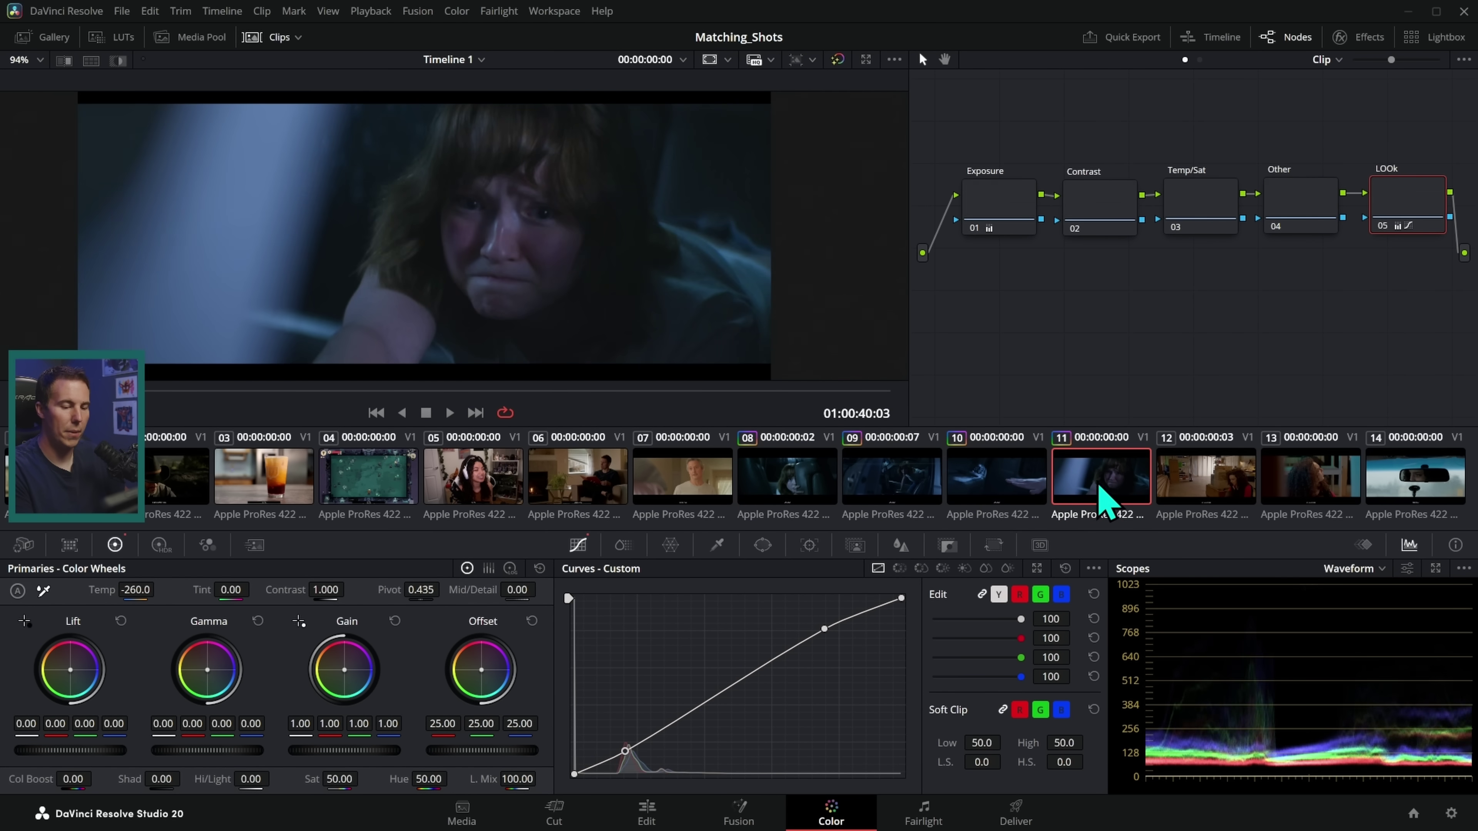
pyautogui.click(996, 483)
# - On shot 9's Exposure node, lower the offset to 39.55 and raise gain to 1.19
pyautogui.click(925, 474)
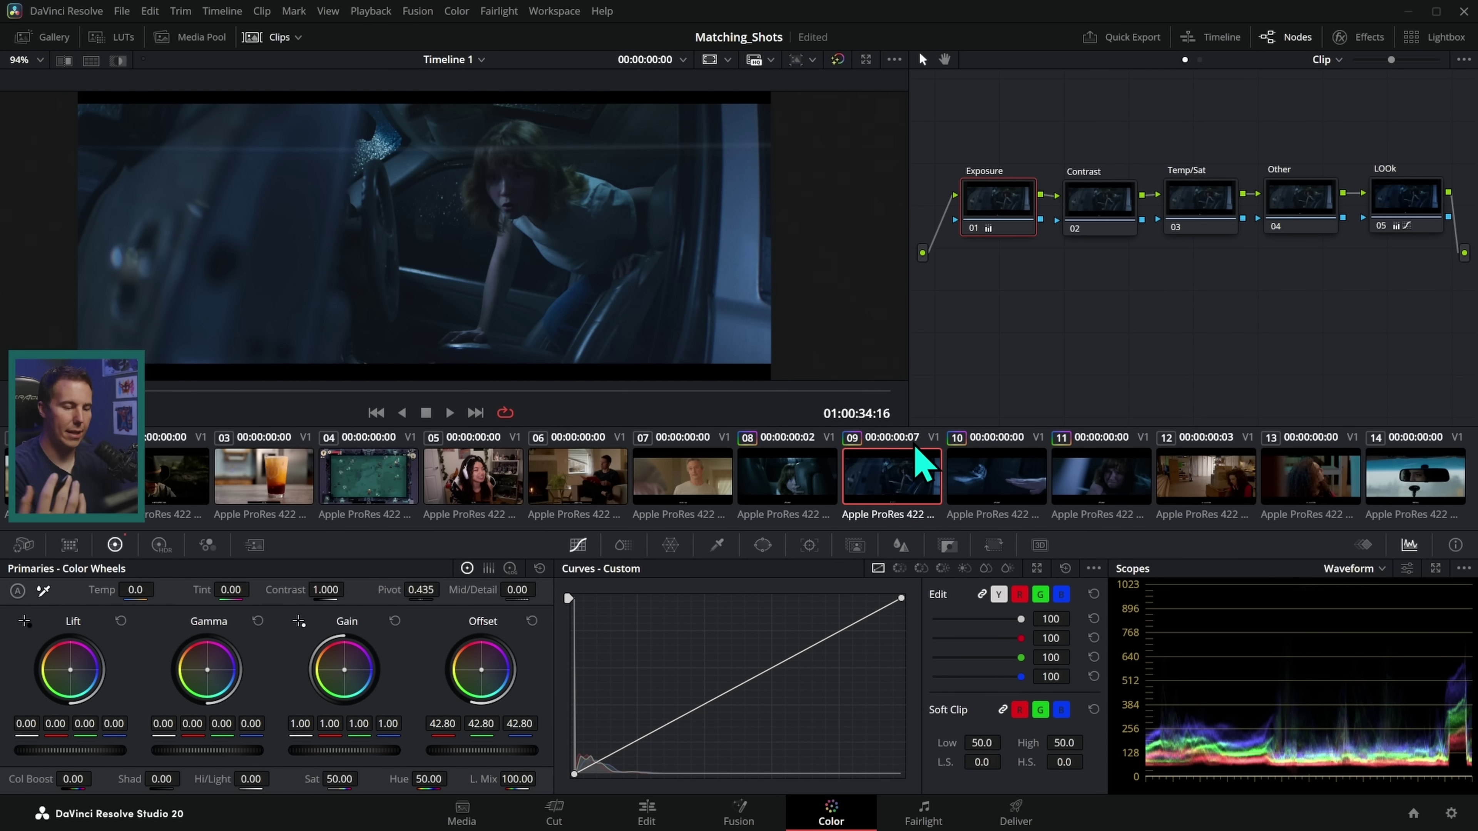
pyautogui.moveTo(966, 282); pyautogui.dragTo(1238, 320)
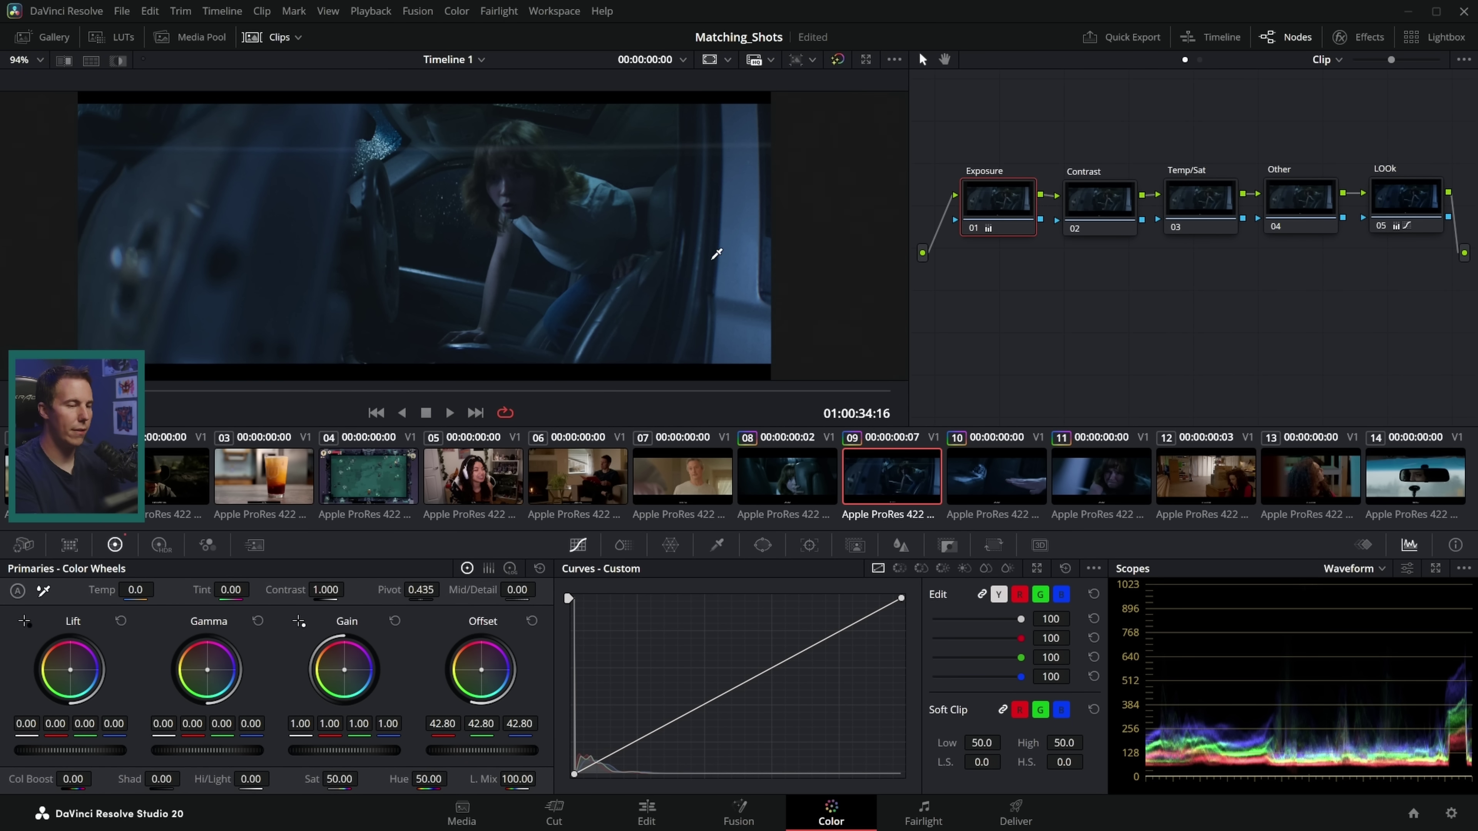
pyautogui.scroll(2, 716, 254)
pyautogui.keyDown('shift'); pyautogui.click(324, 165); pyautogui.keyUp('shift')
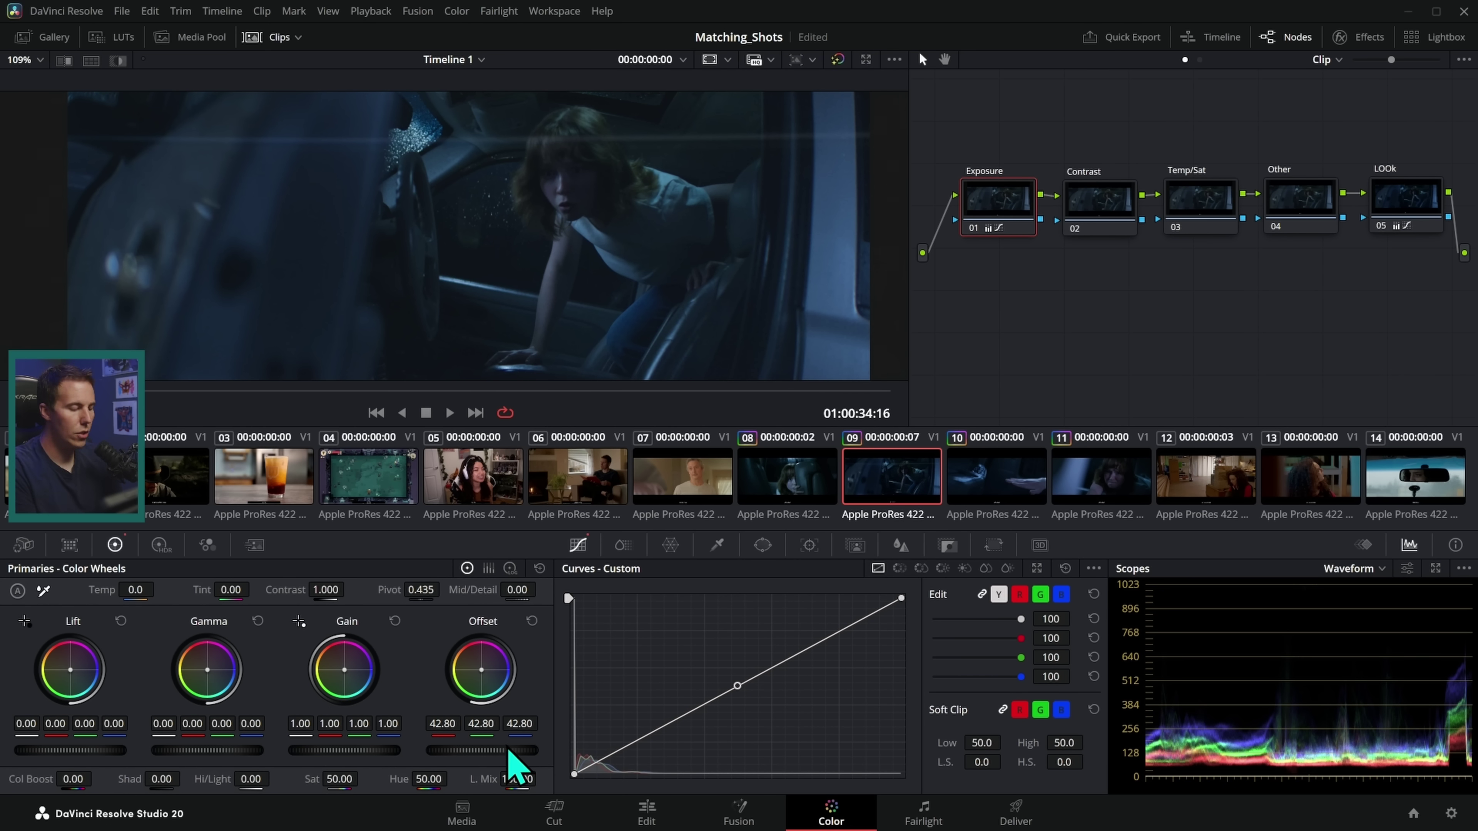
pyautogui.moveTo(481, 750); pyautogui.dragTo(458, 750)
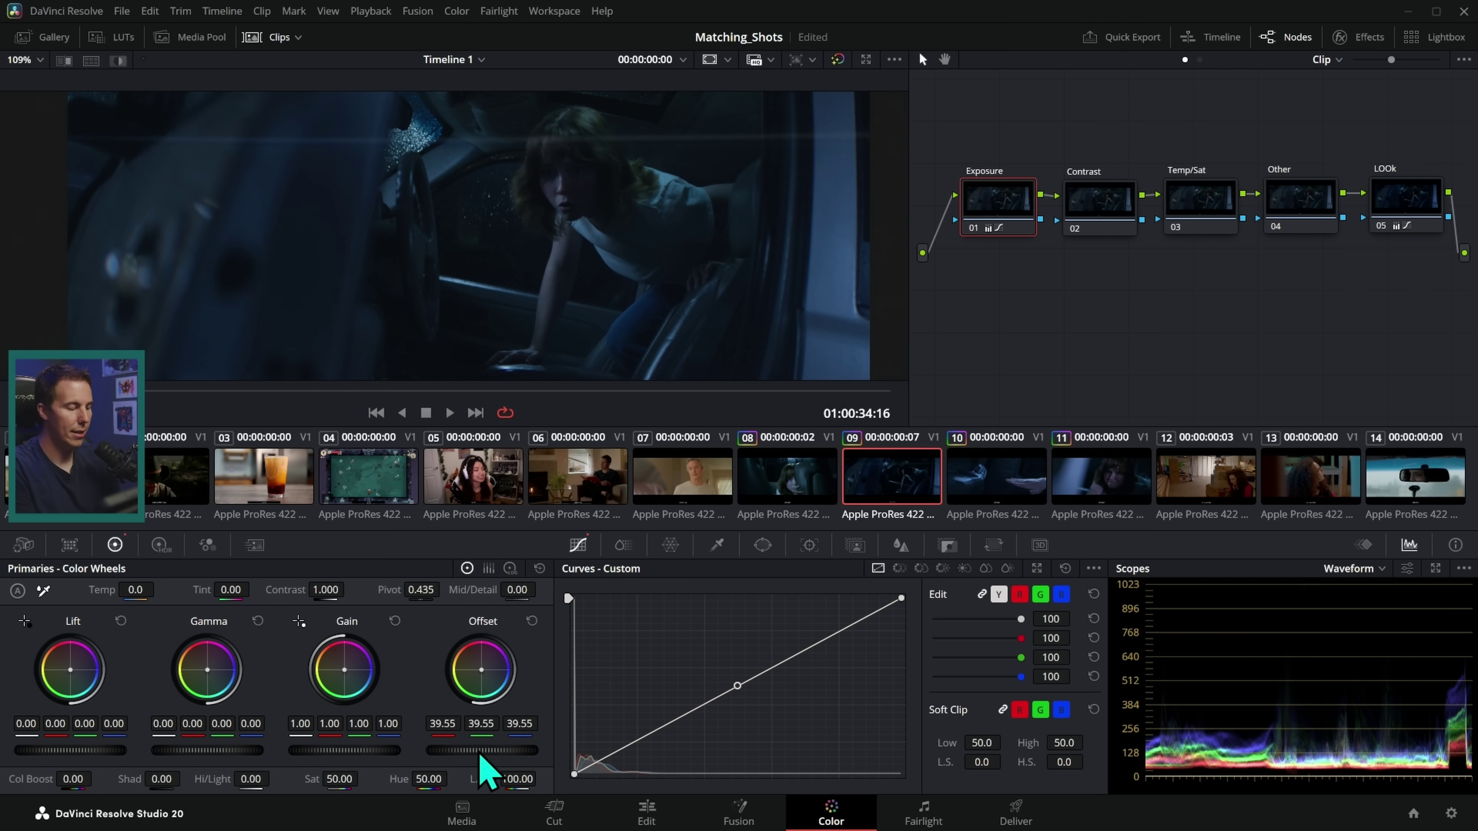
pyautogui.moveTo(349, 751); pyautogui.dragTo(391, 750)
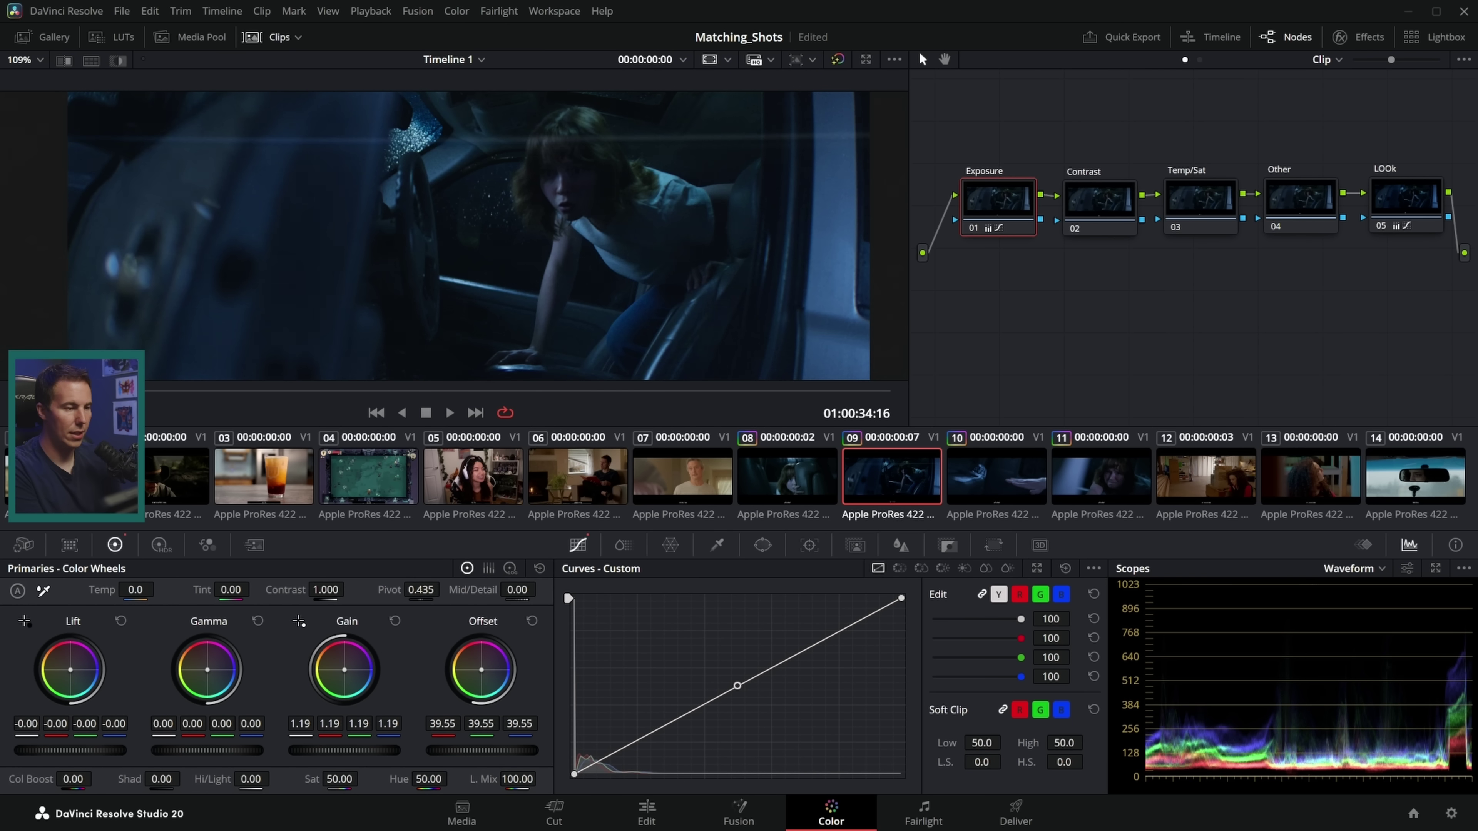
# - Raise the Contrast node to 1.096 and add a midpoint to the Other node's curve
pyautogui.click(1094, 224)
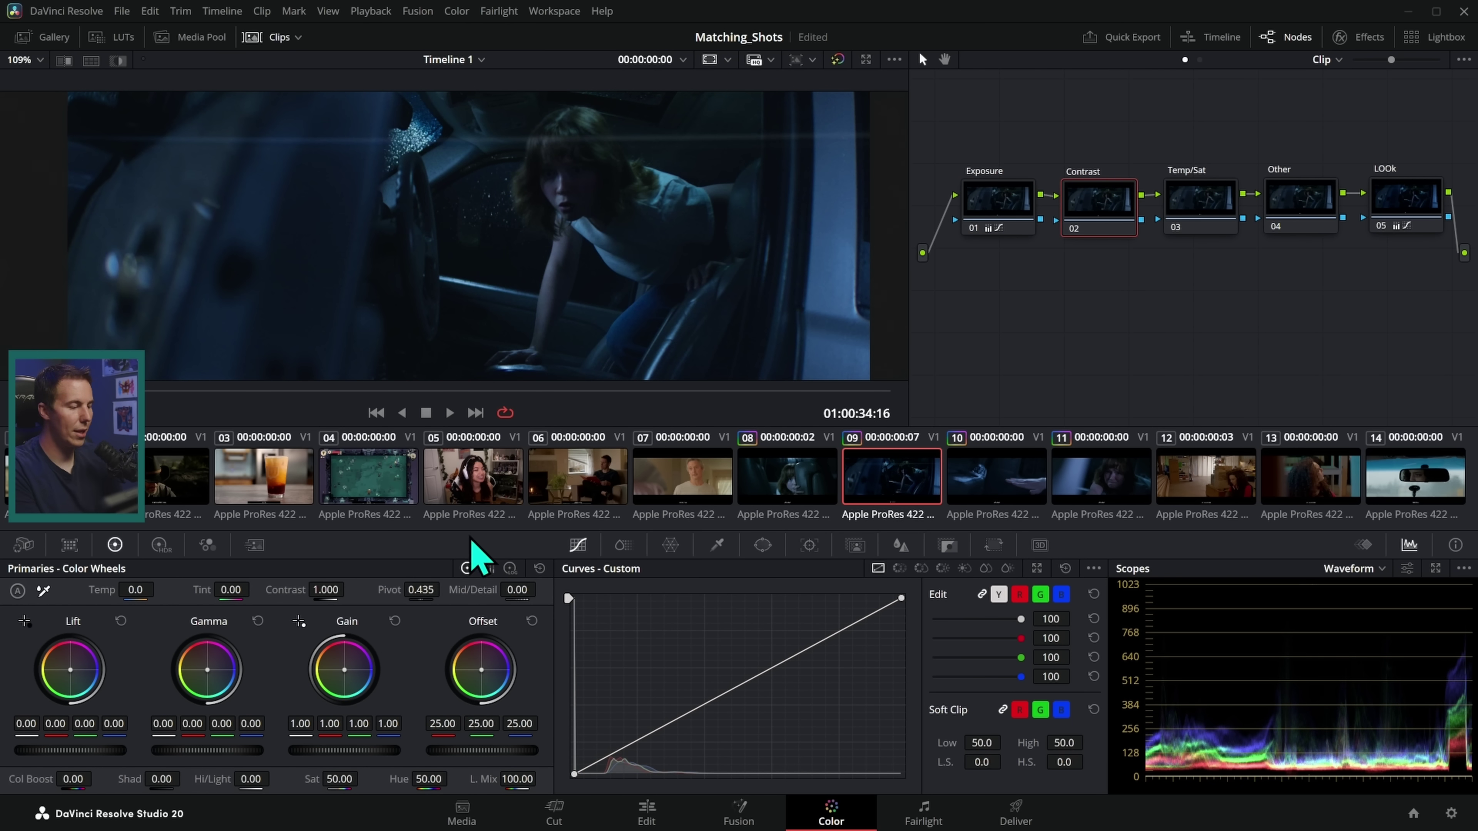
pyautogui.moveTo(320, 589); pyautogui.dragTo(459, 589)
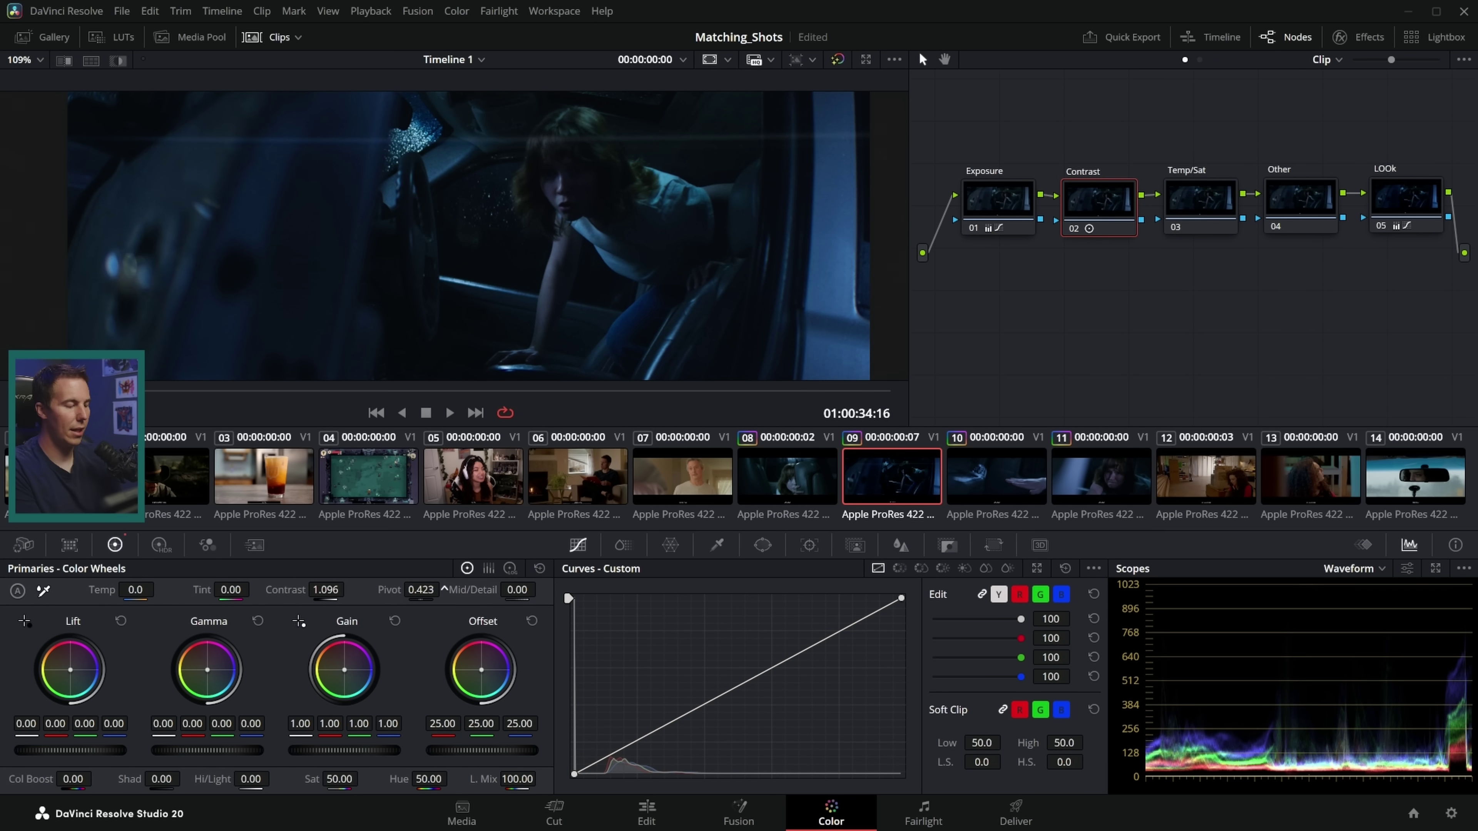
pyautogui.click(1202, 204)
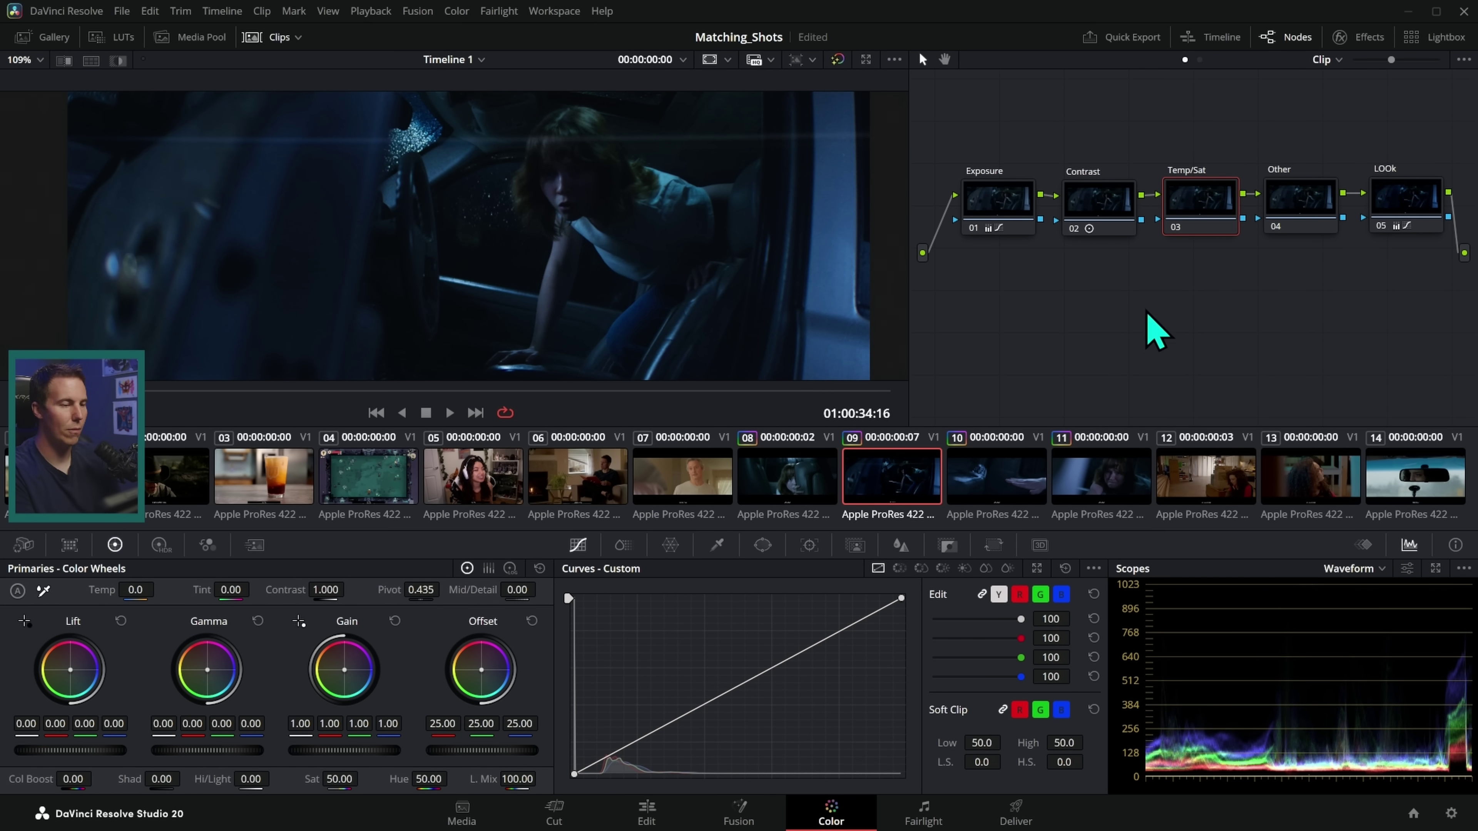
pyautogui.click(1308, 212)
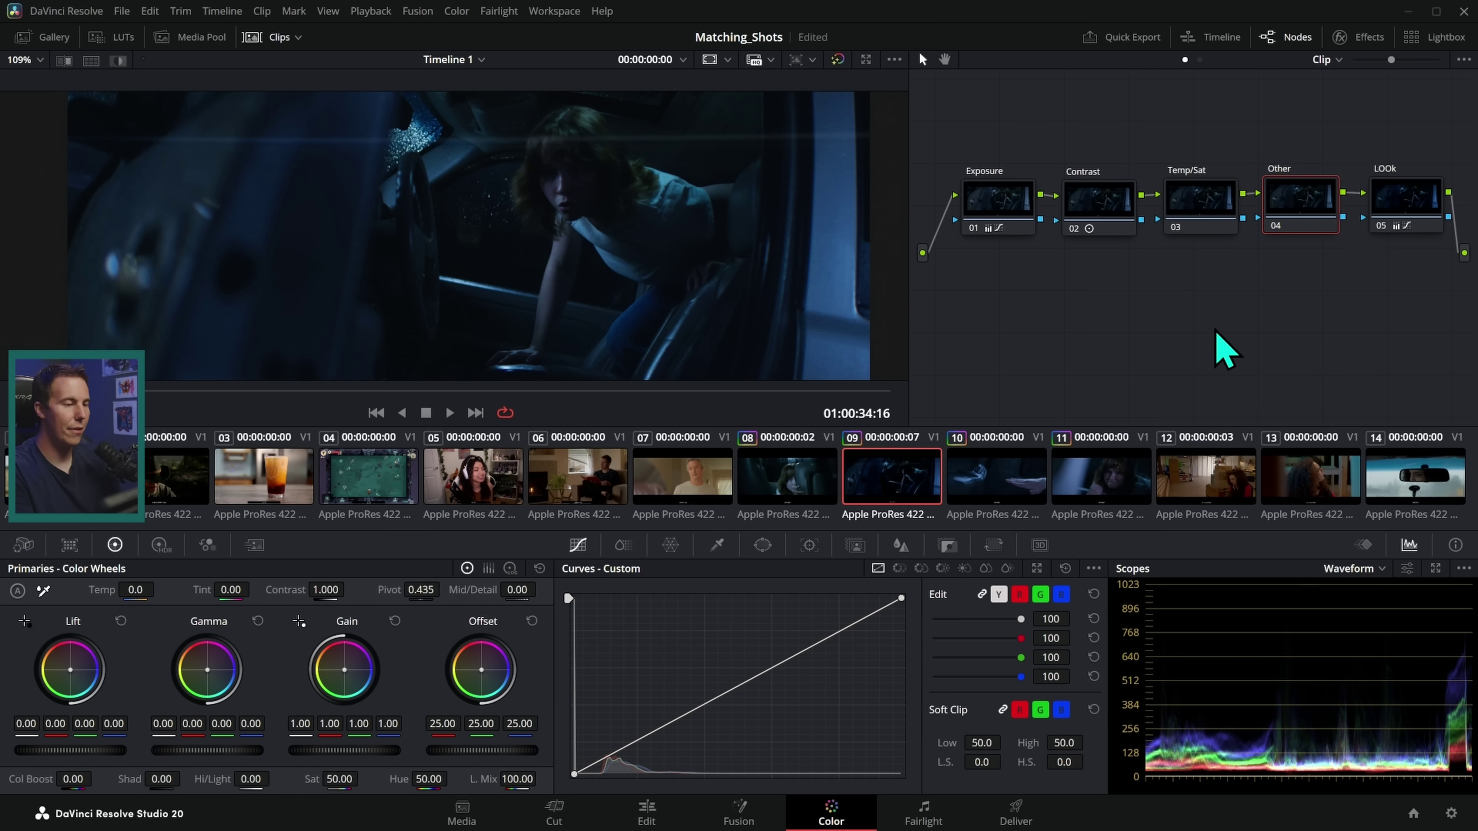
pyautogui.scroll(-1, 704, 273)
pyautogui.click(704, 274)
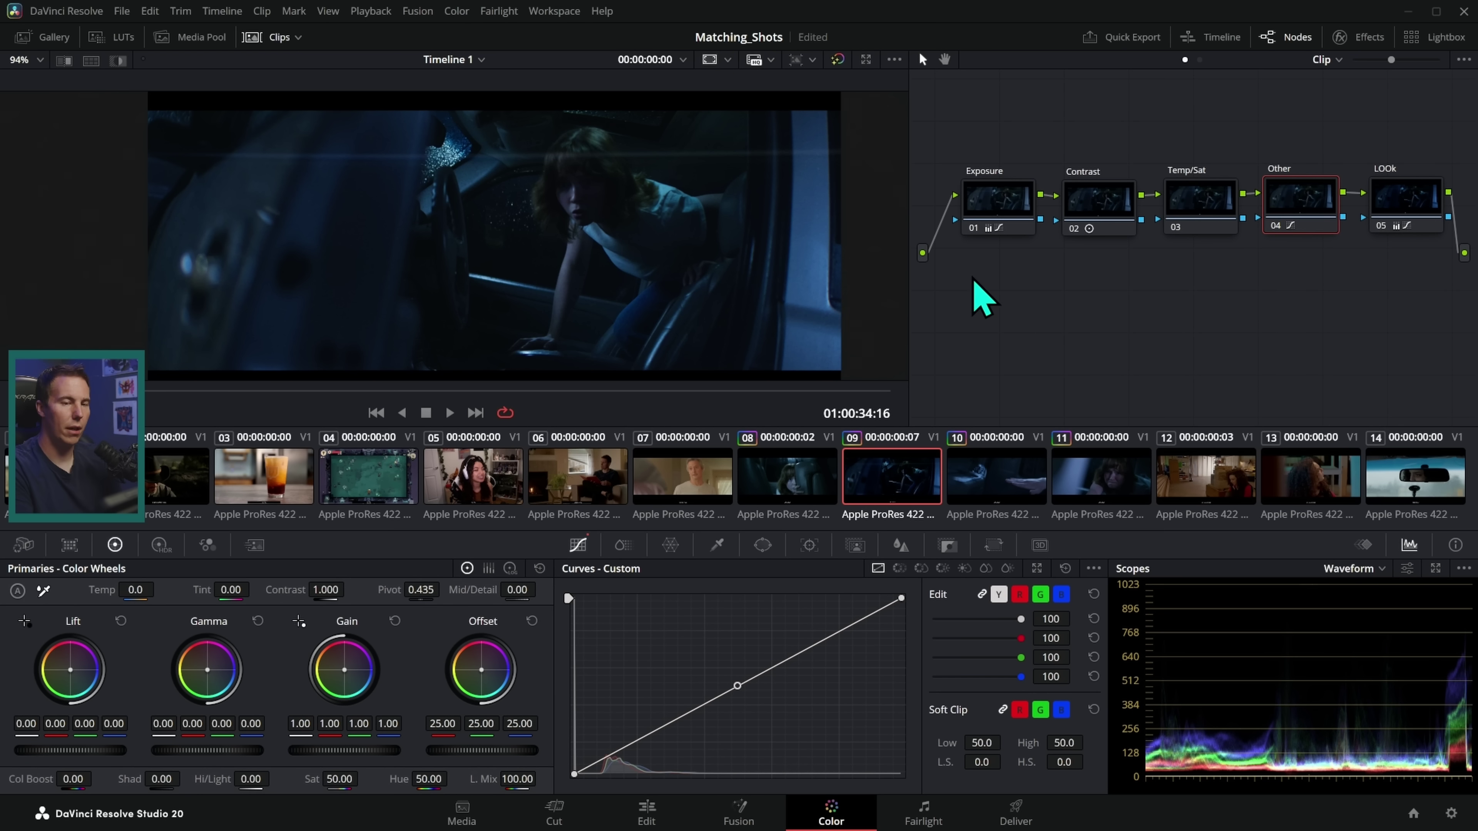
pyautogui.moveTo(974, 279); pyautogui.dragTo(1309, 221)
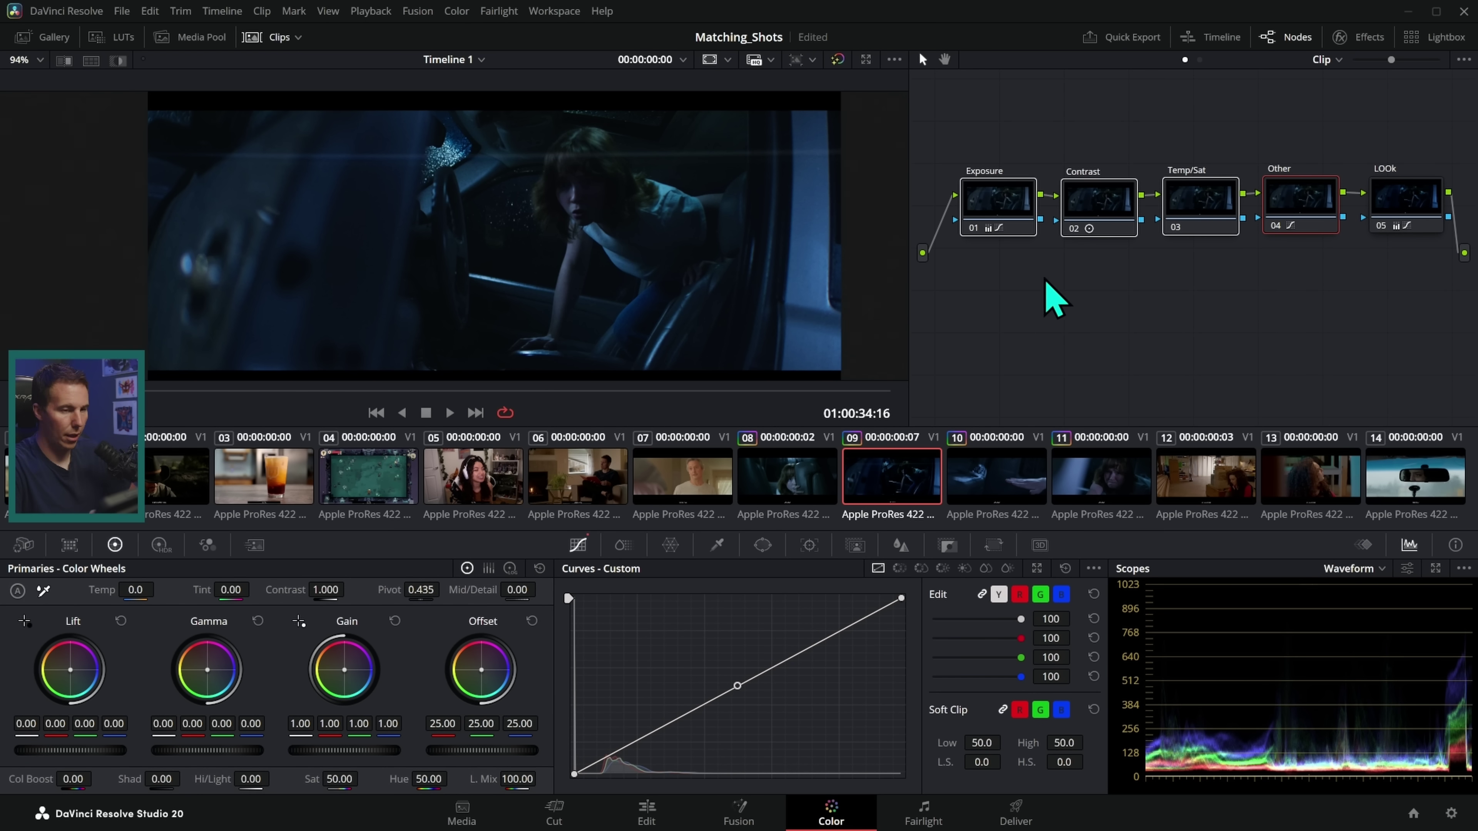
pyautogui.hotkey('ctrl', 'd')
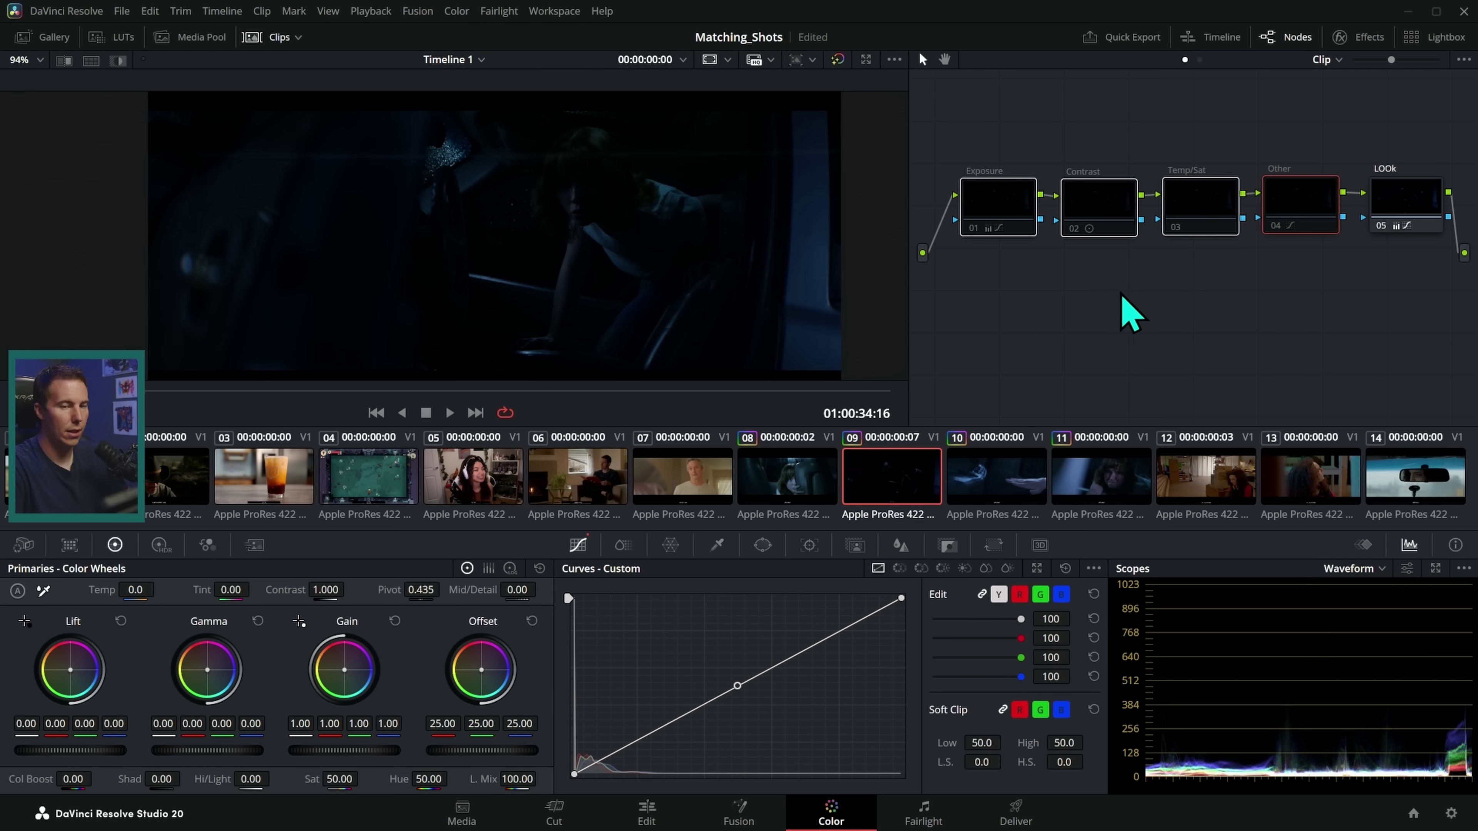
pyautogui.hotkey('ctrl', 'd')
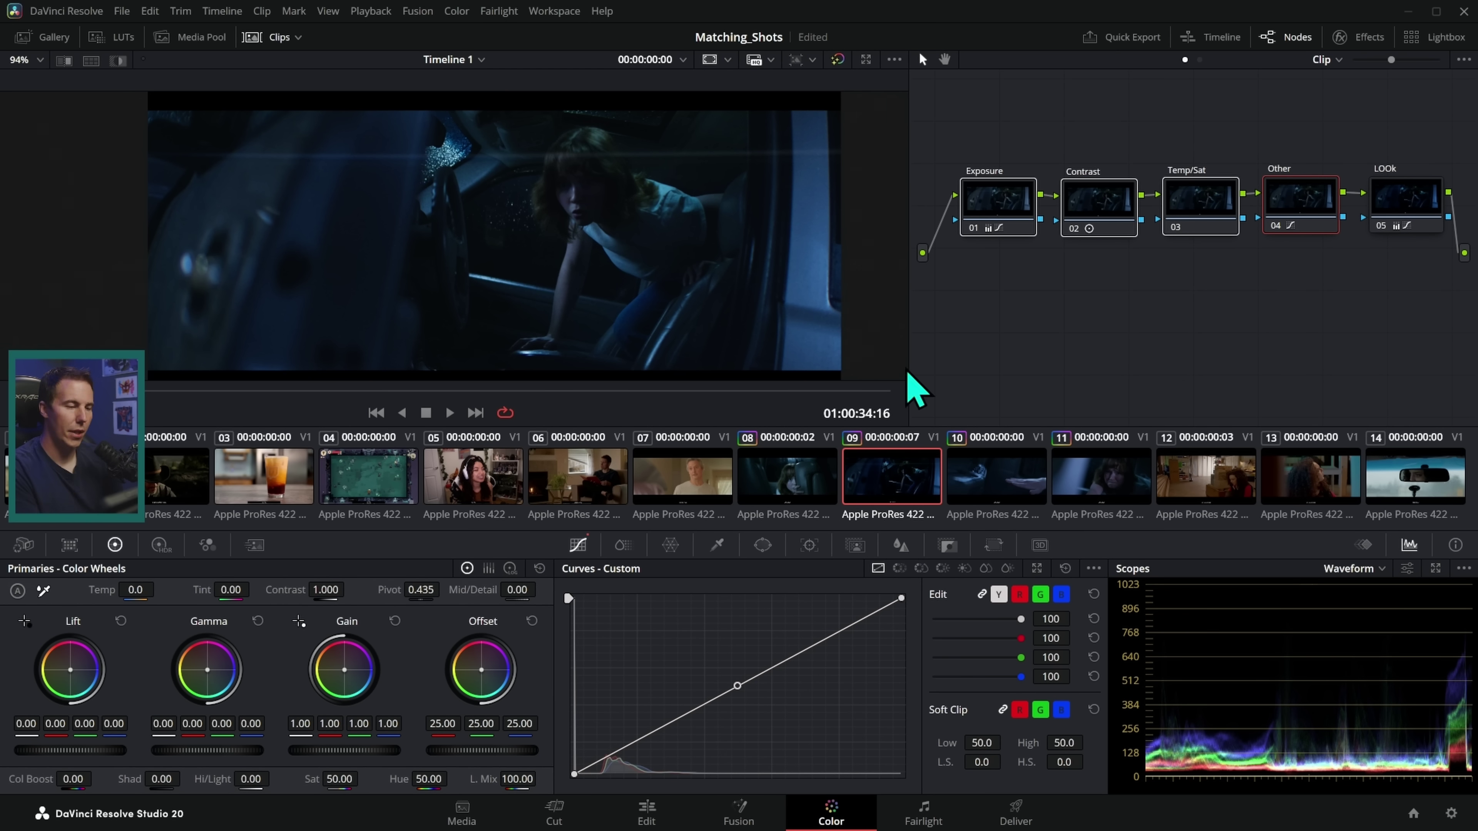
pyautogui.rightClick(717, 256)
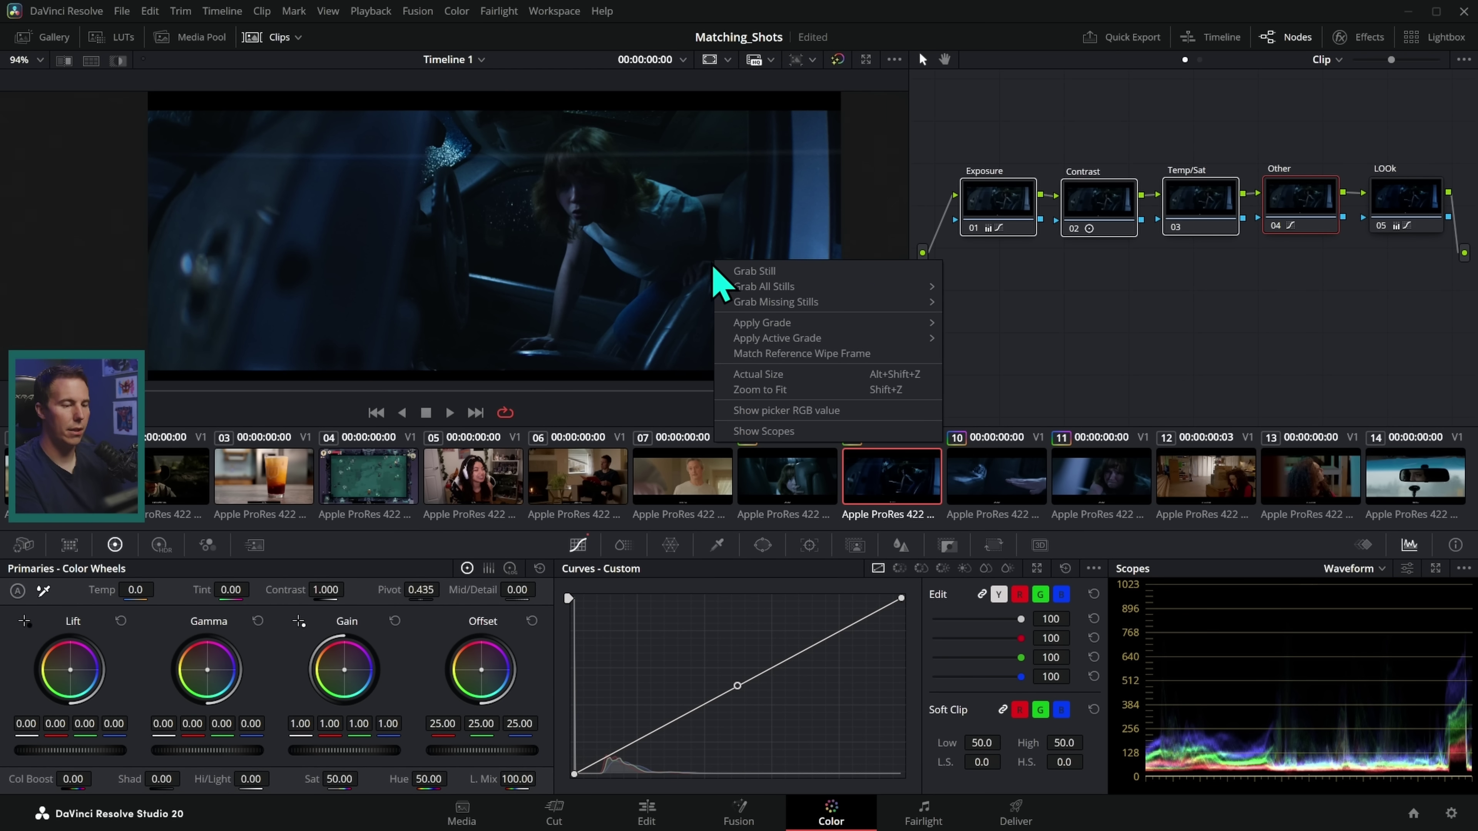
# - Grab a still of shot 9 and delete stills 1.6.1 and 1.9.2 from the gallery
pyautogui.click(754, 271)
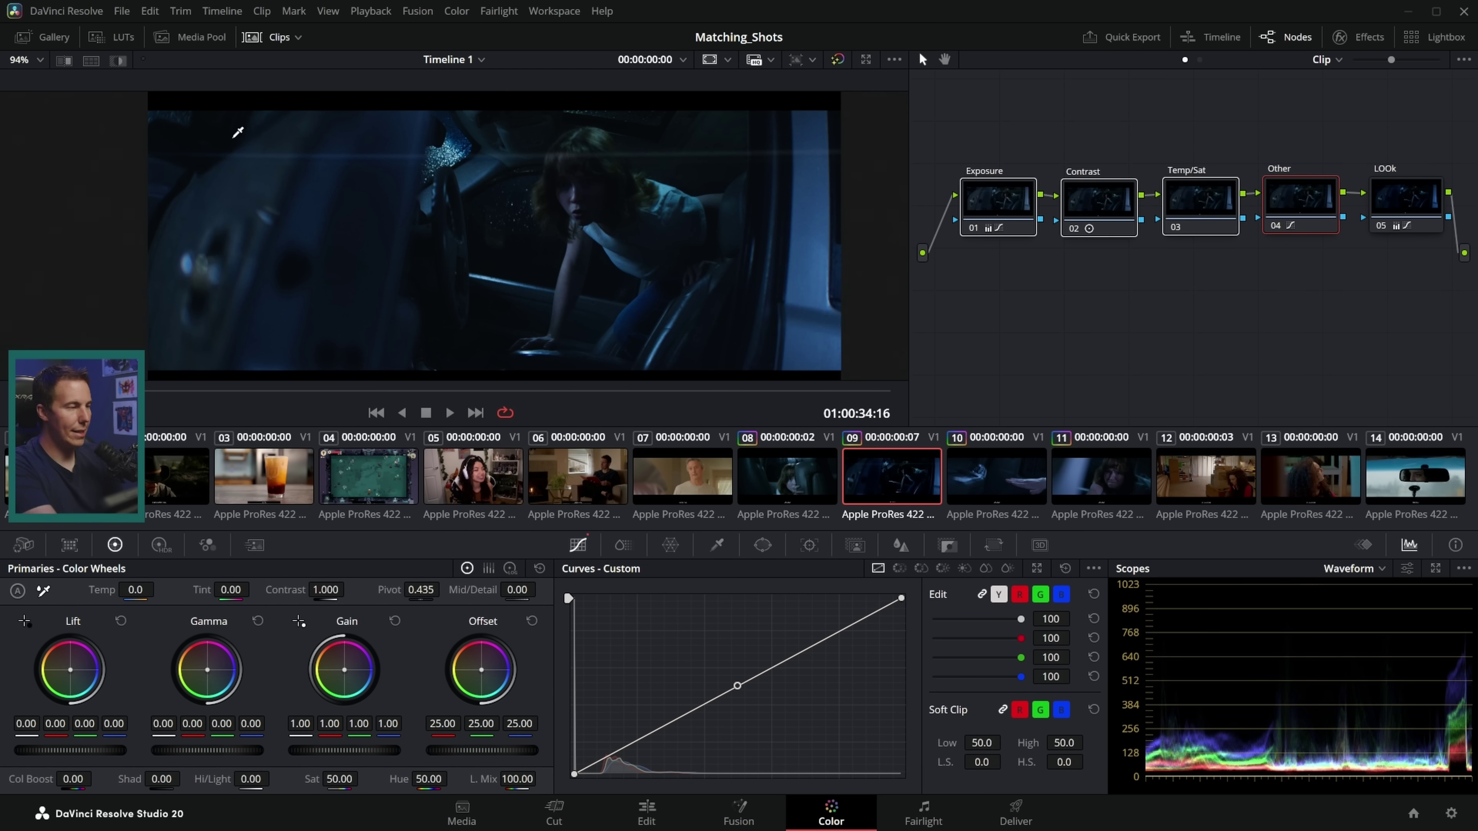
pyautogui.click(52, 38)
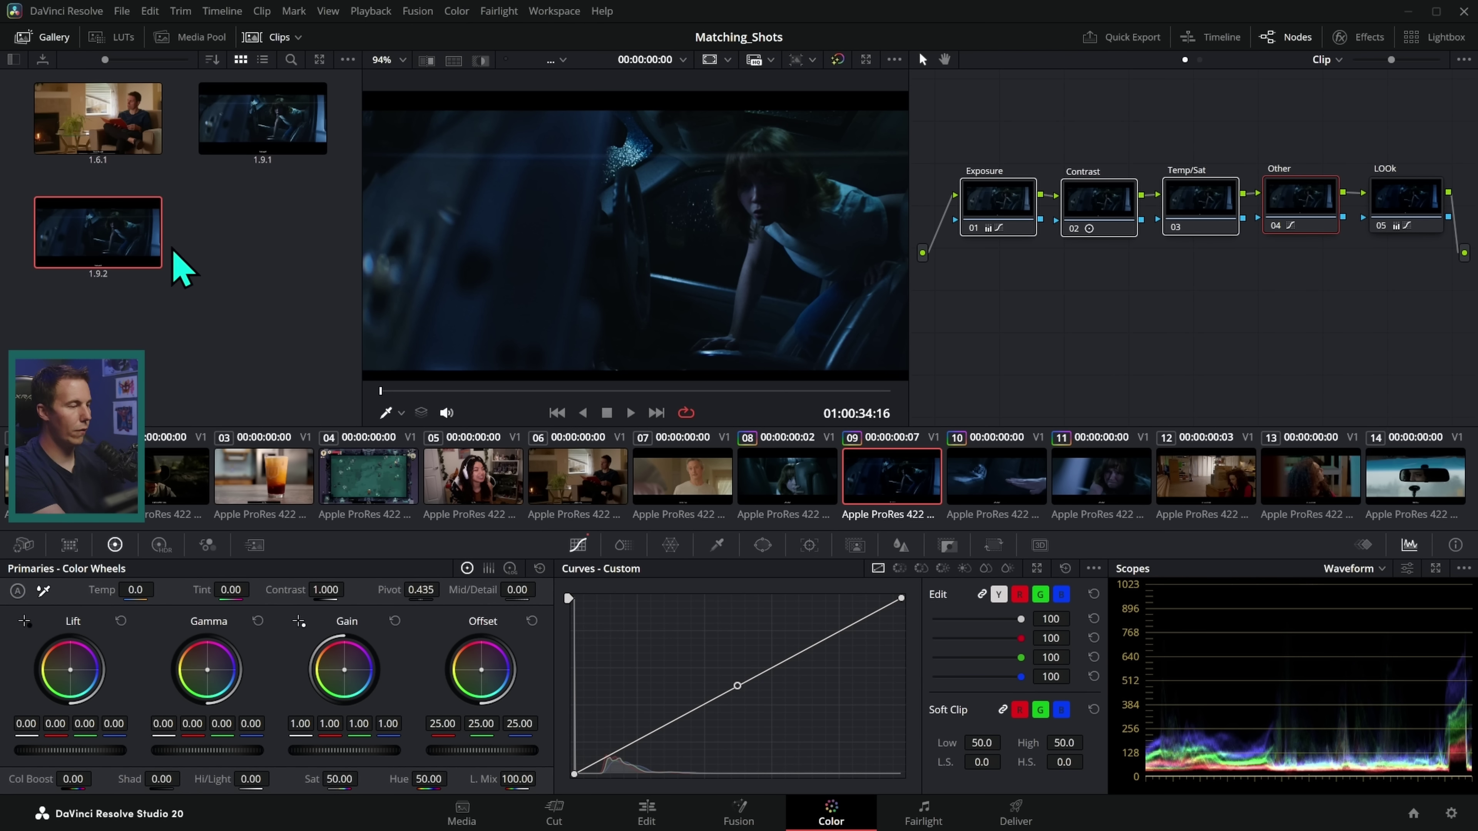
pyautogui.click(259, 245)
pyautogui.click(122, 132)
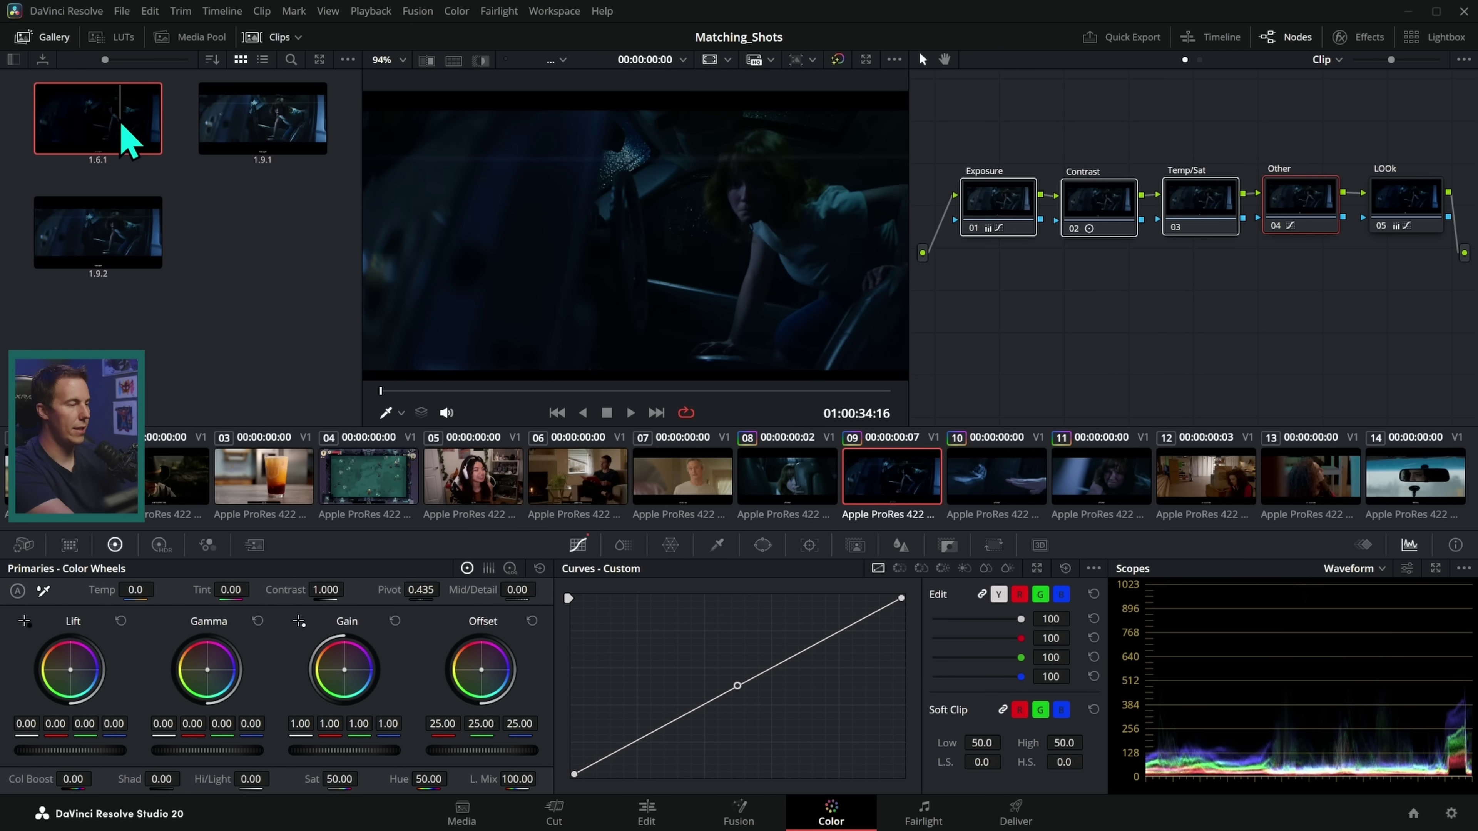
pyautogui.press('Delete')
pyautogui.click(263, 140)
pyautogui.press('Delete')
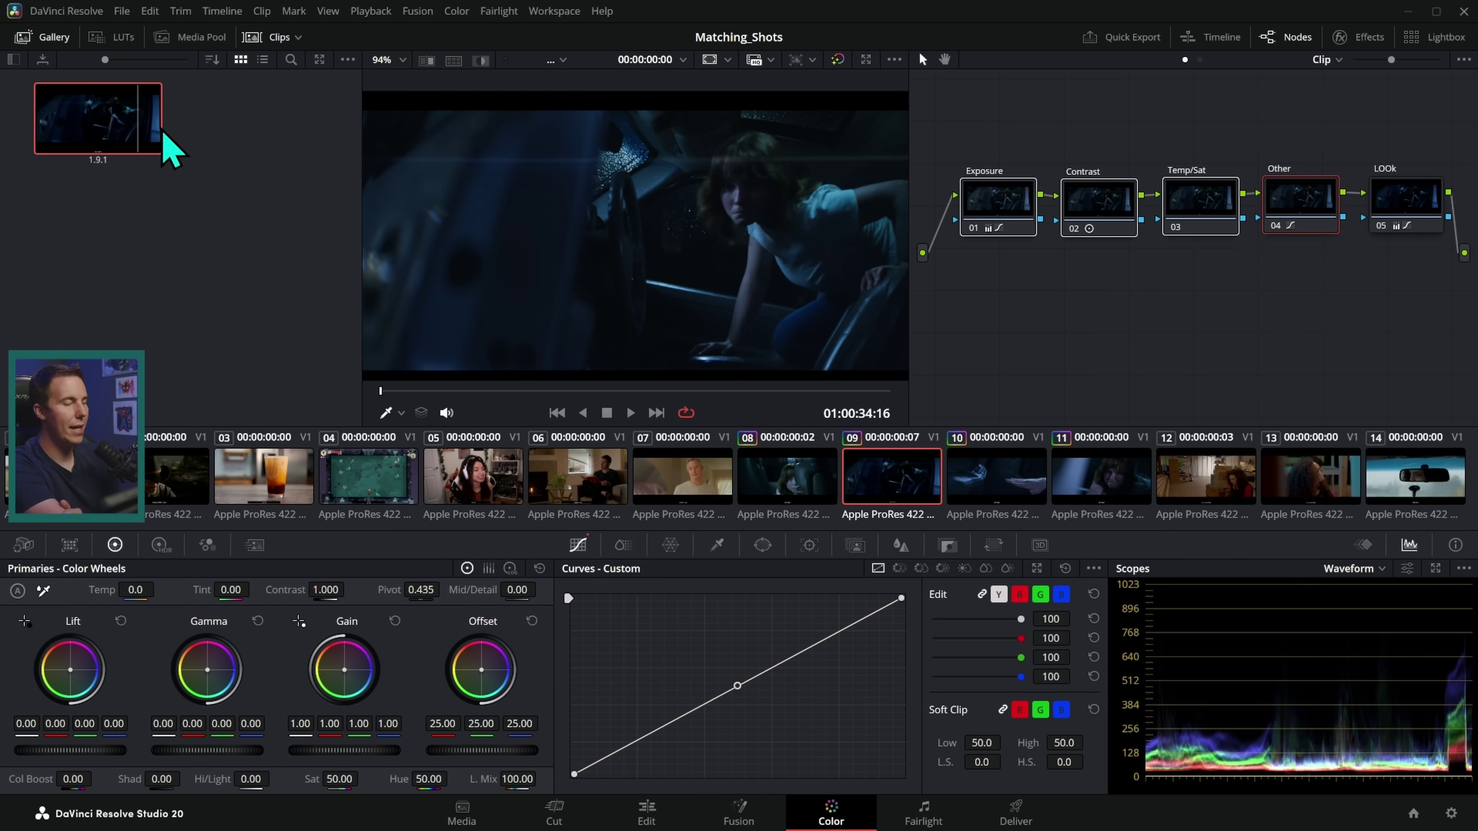
# - Compare clip 07 against still 1.9.1 in a split-screen wipe with the gallery hidden
pyautogui.click(683, 489)
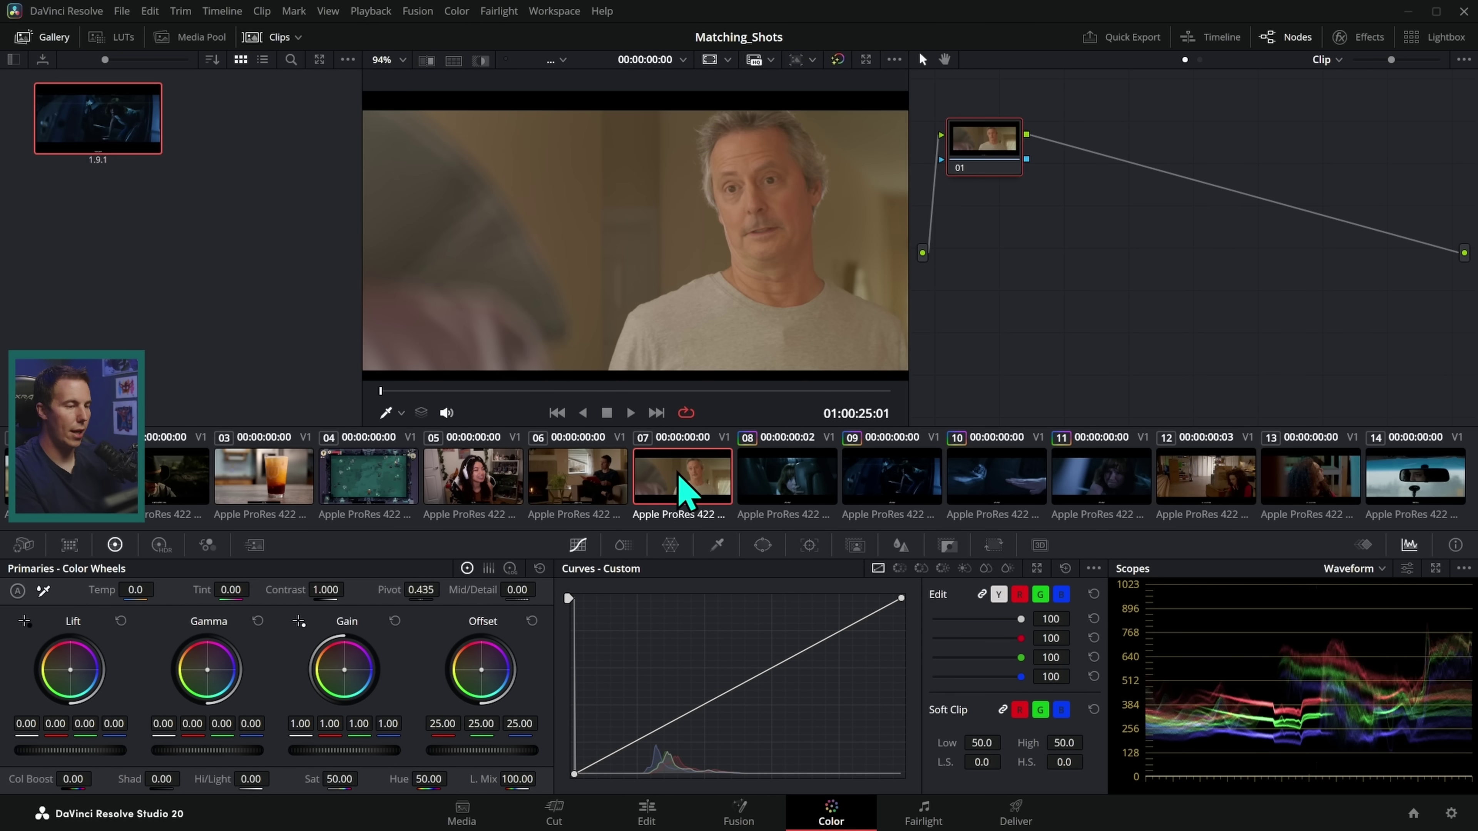
pyautogui.click(426, 60)
pyautogui.click(52, 39)
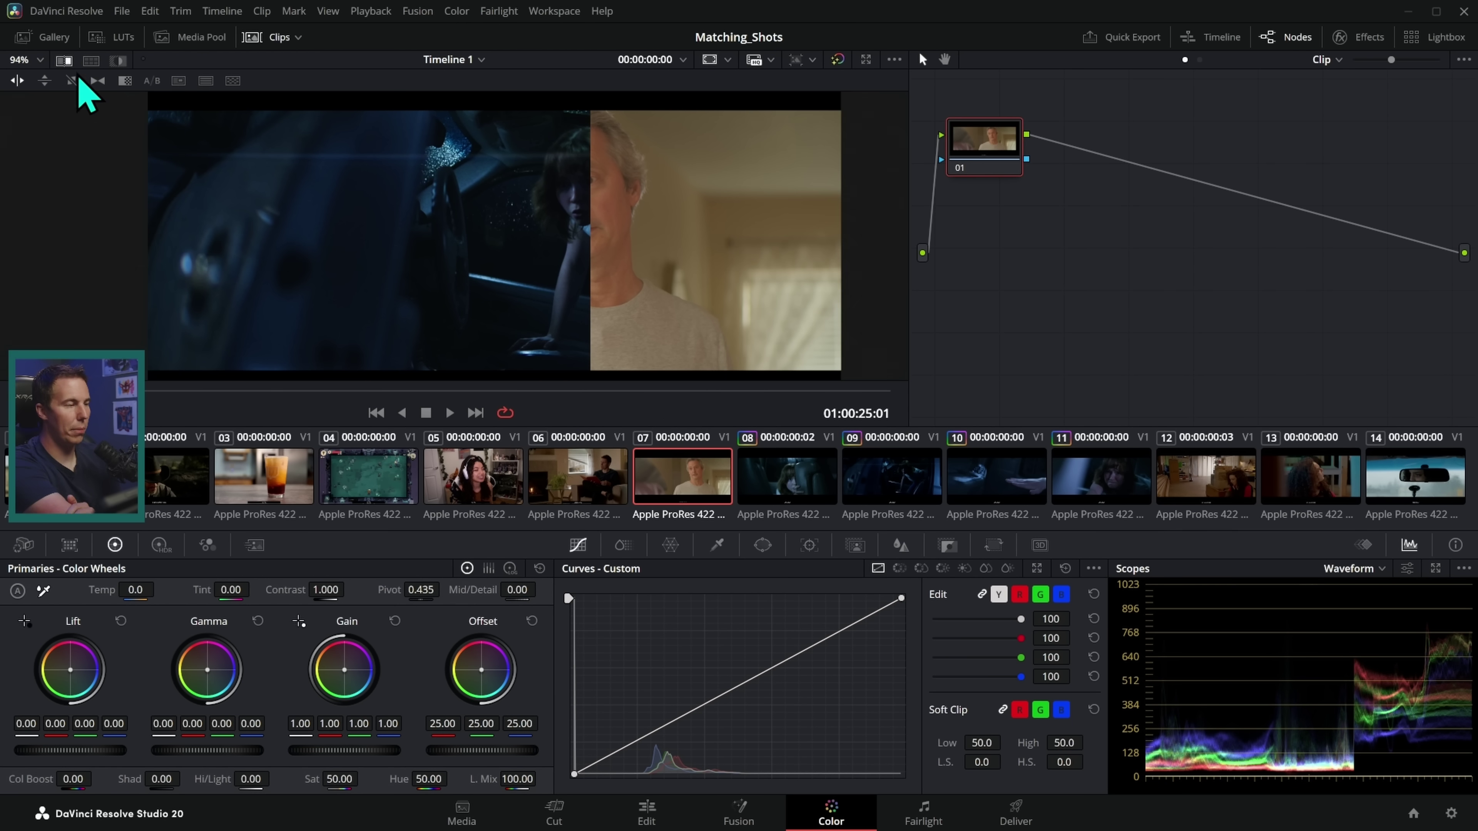
pyautogui.moveTo(597, 290); pyautogui.dragTo(745, 277)
pyautogui.click(873, 495)
# - Bring up clip 10, the hand shot, split-screen against the shot 9 still
pyautogui.click(798, 497)
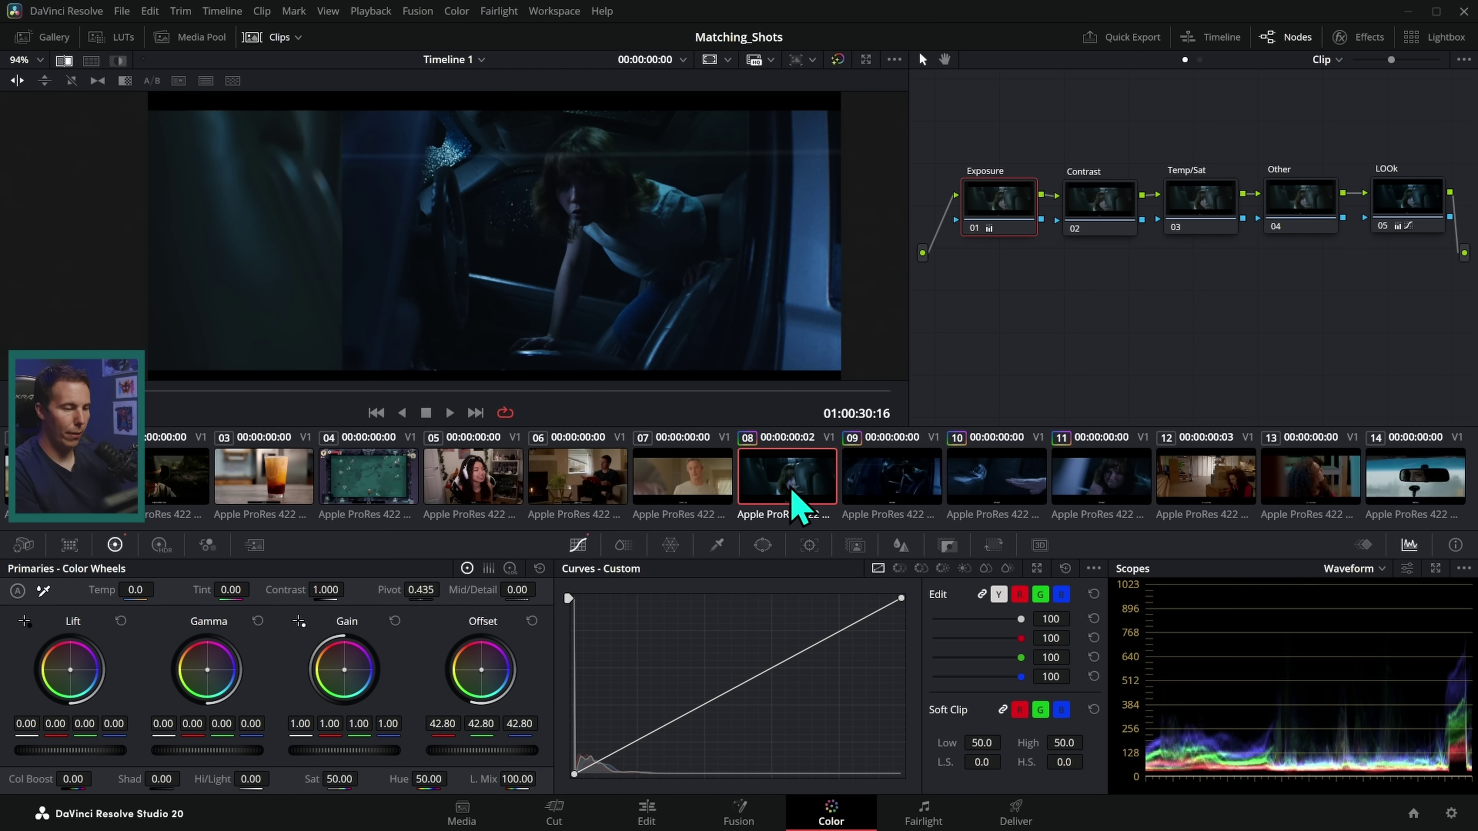
pyautogui.click(1006, 488)
pyautogui.click(1094, 506)
pyautogui.click(937, 501)
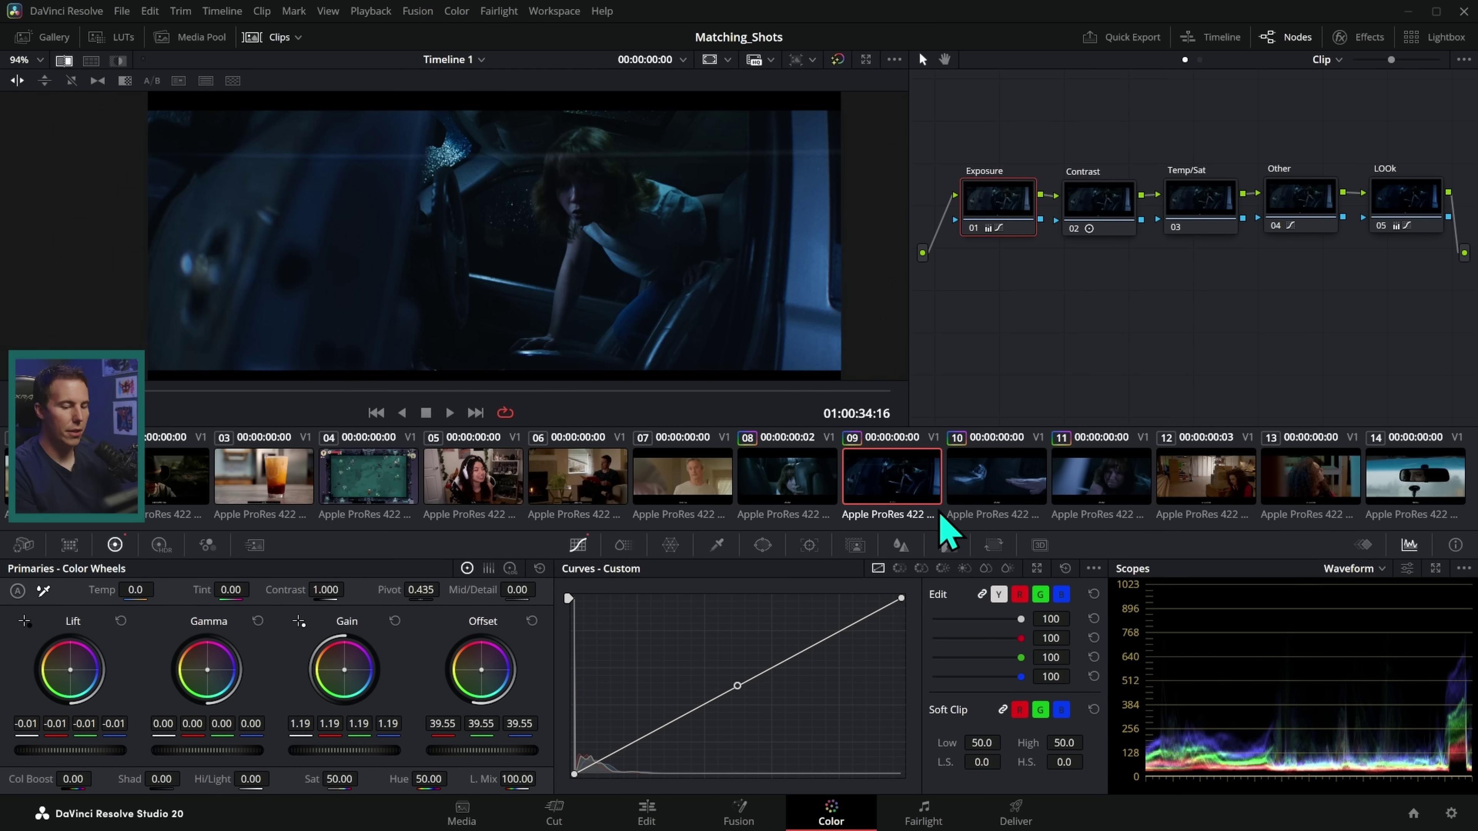
pyautogui.click(996, 494)
pyautogui.moveTo(413, 293); pyautogui.dragTo(599, 310)
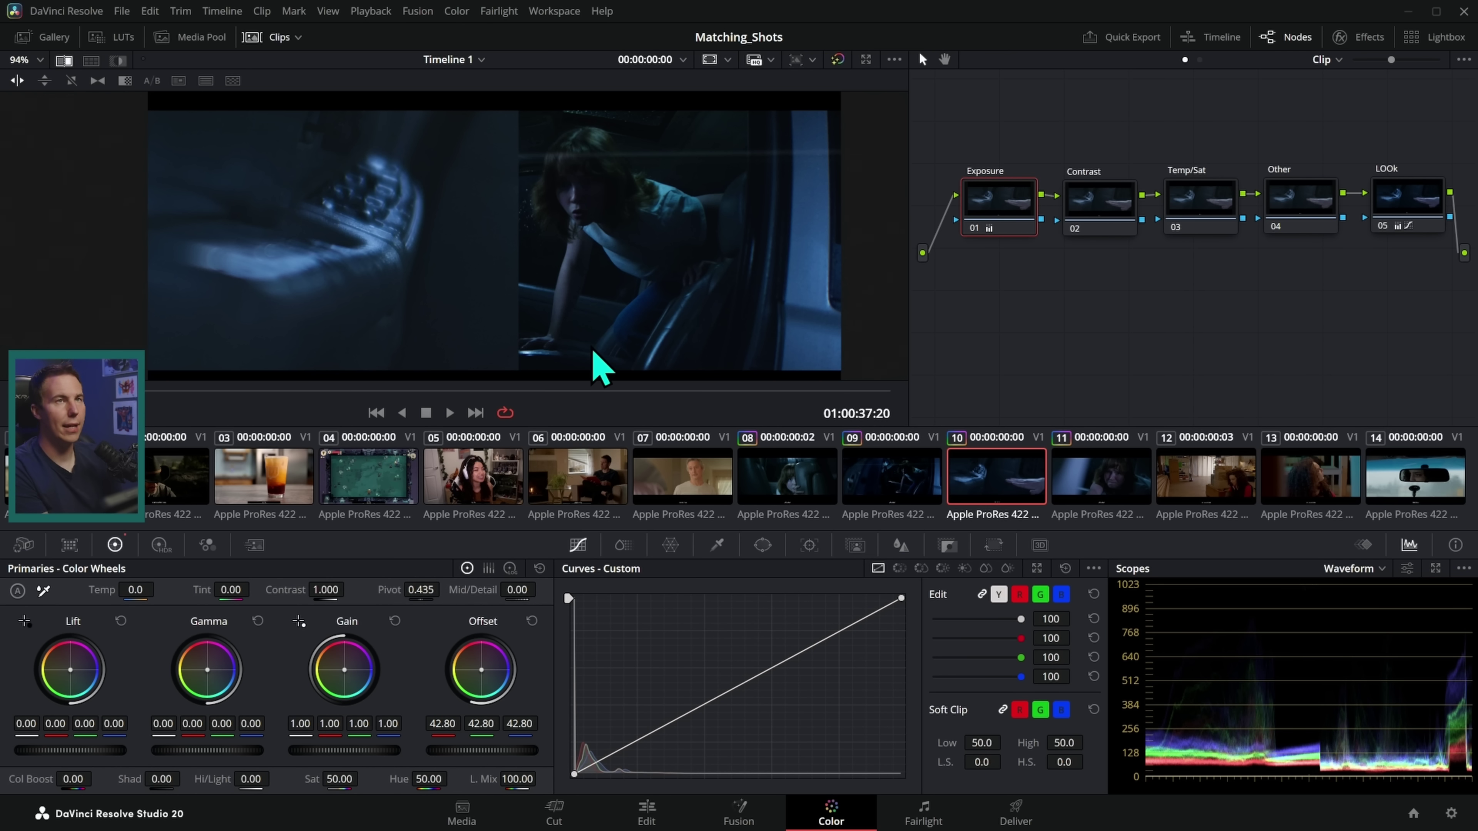
pyautogui.moveTo(619, 313)
pyautogui.mouseDown()
pyautogui.moveTo(484, 317)
pyautogui.moveTo(601, 307)
pyautogui.mouseUp()
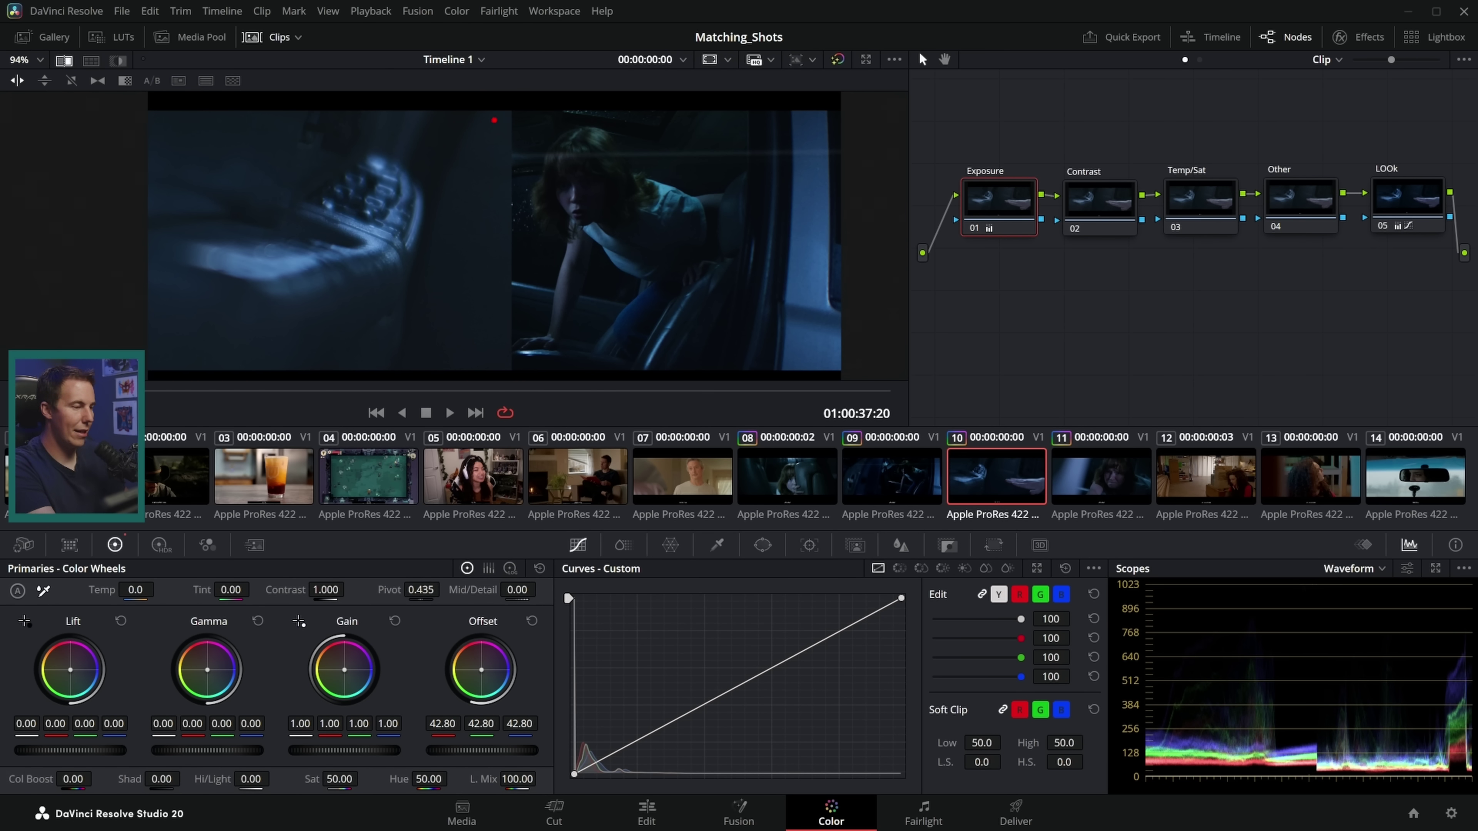
pyautogui.moveTo(494, 120); pyautogui.dragTo(419, 84)
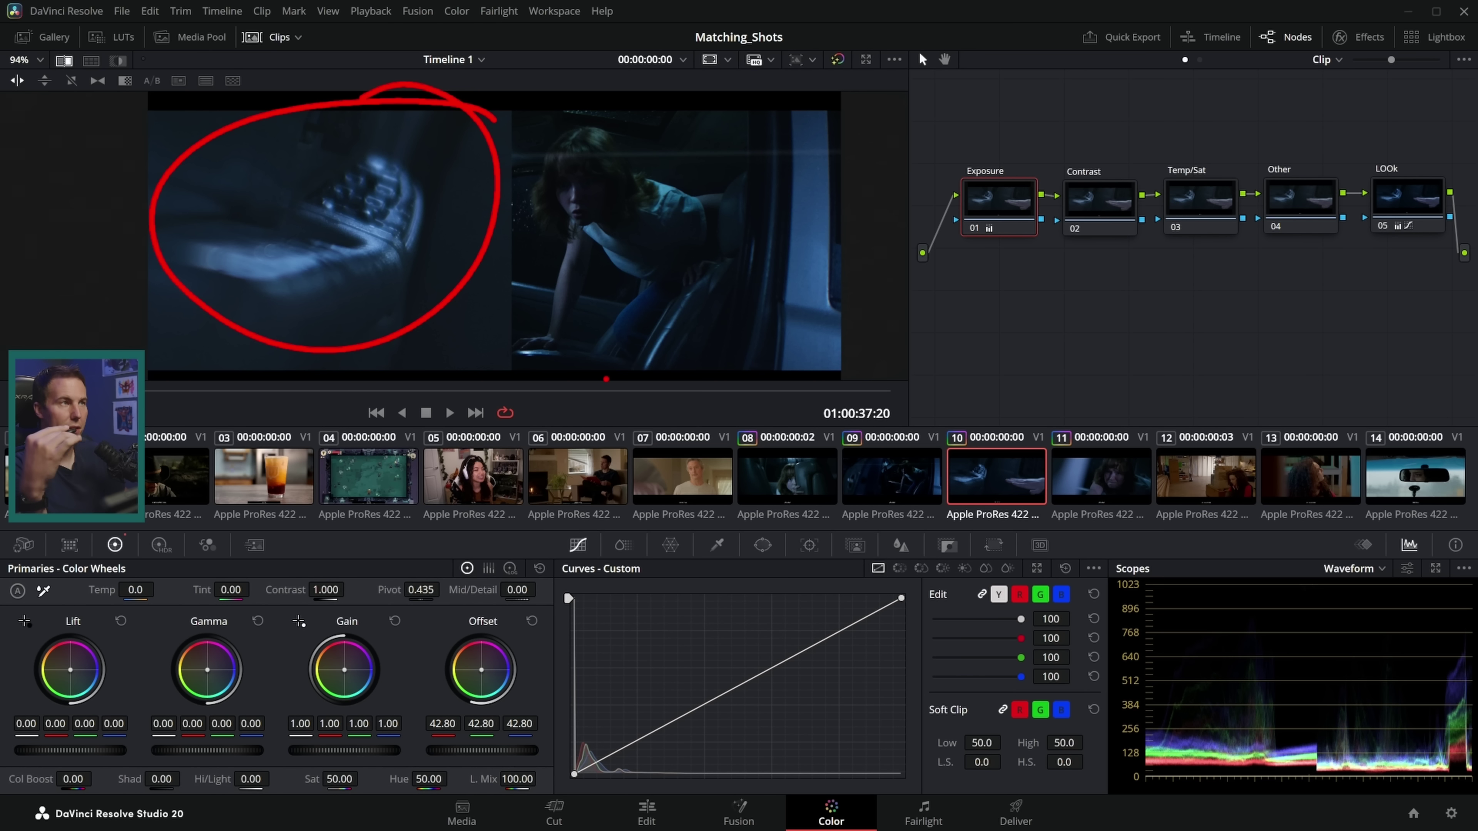
pyautogui.press('Escape')
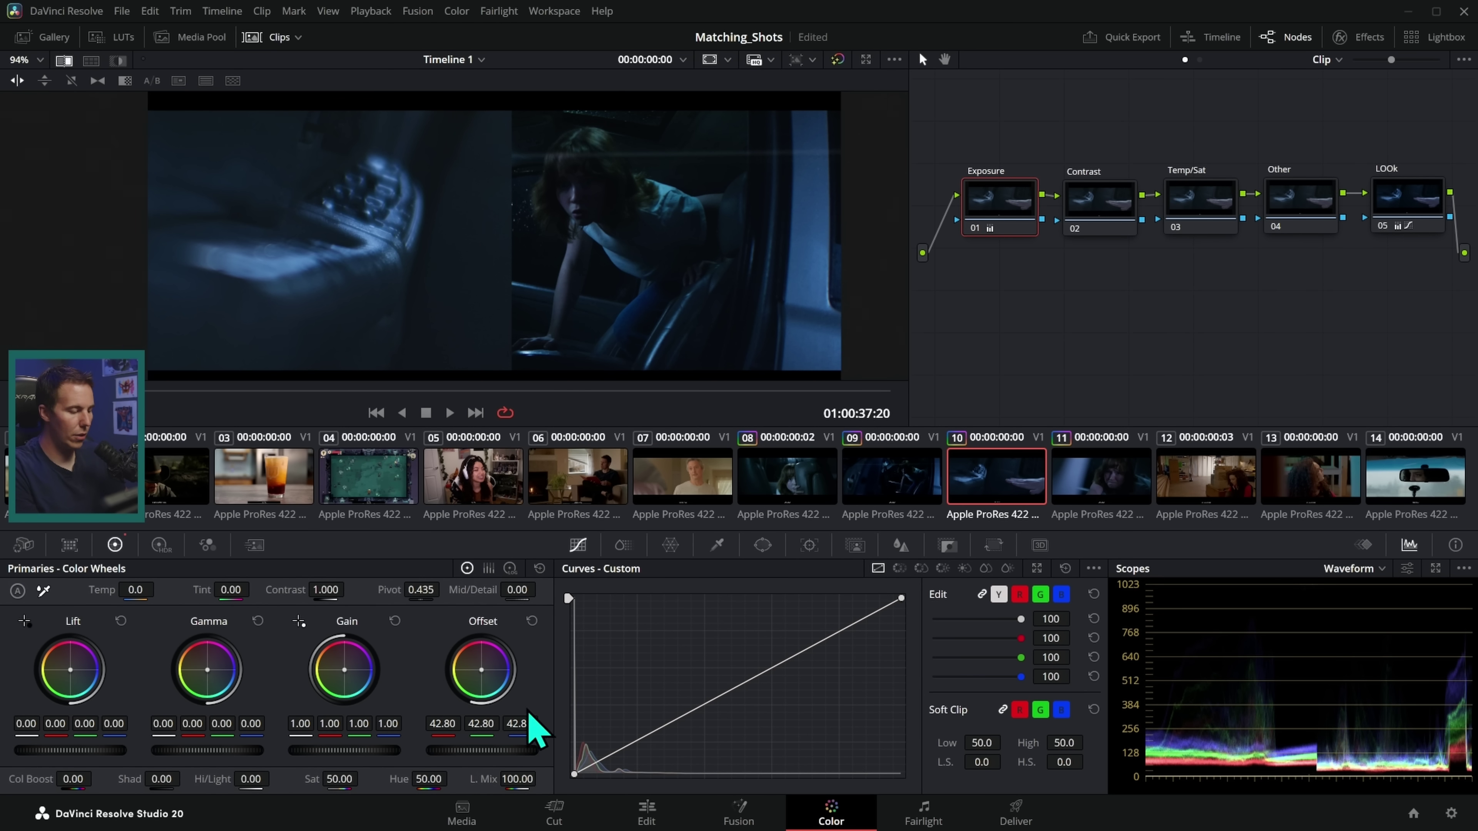
# - Darken clip 10's Offset to 35.30 and re-check the match across the wipe
pyautogui.moveTo(482, 749); pyautogui.dragTo(428, 750)
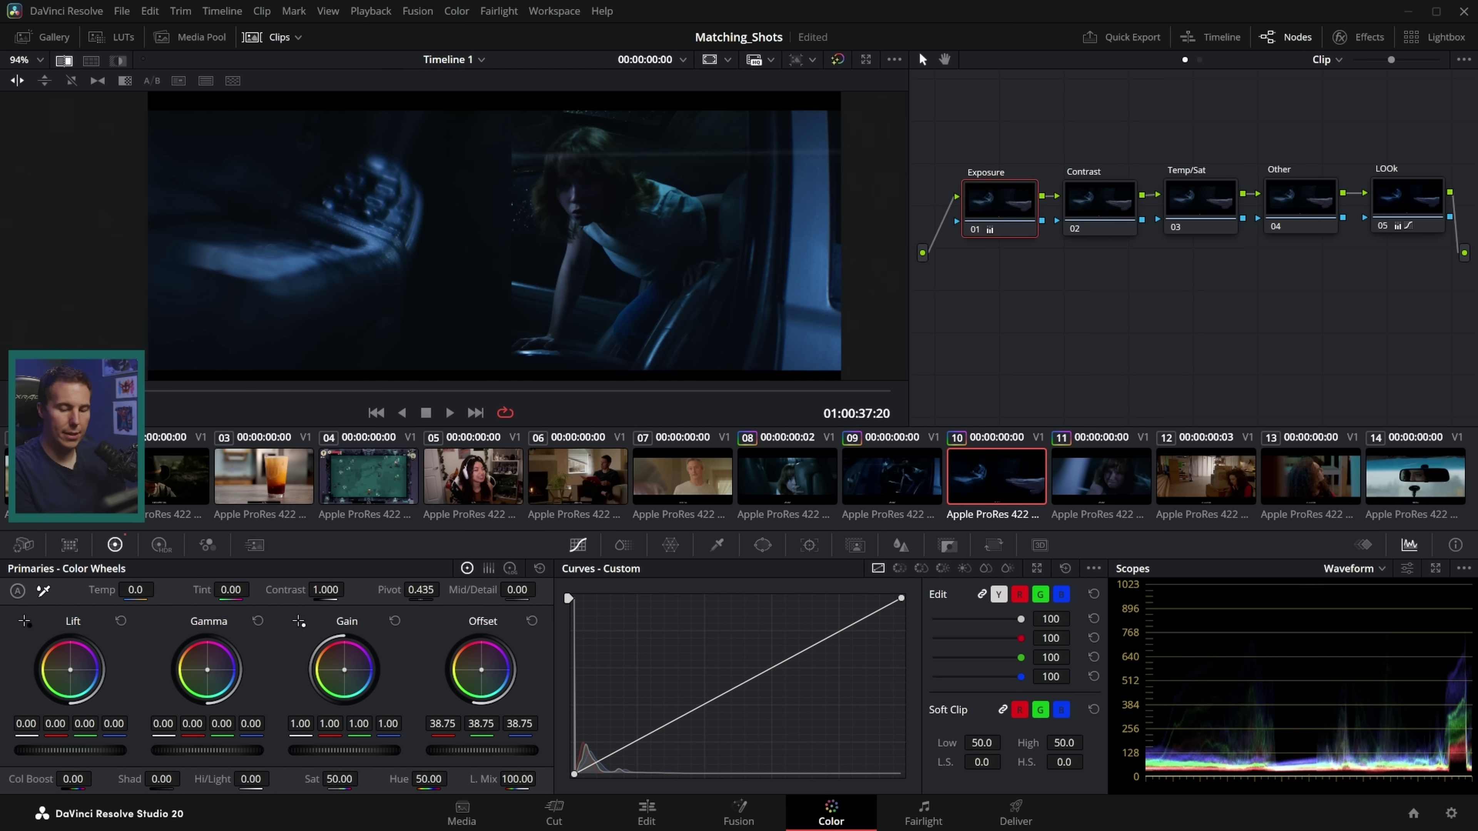
pyautogui.moveTo(482, 749); pyautogui.dragTo(512, 750)
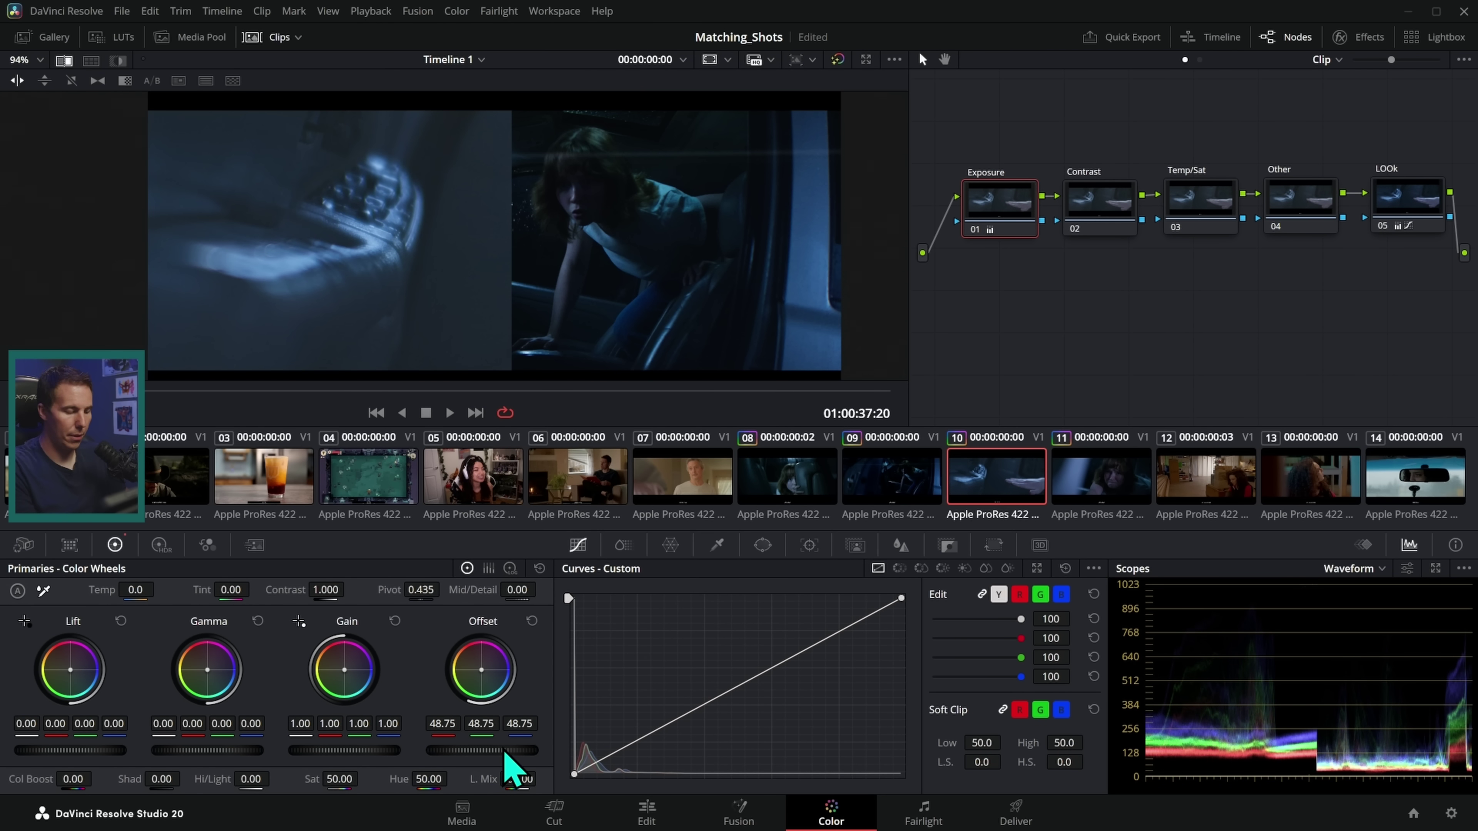
pyautogui.moveTo(521, 751); pyautogui.dragTo(479, 750)
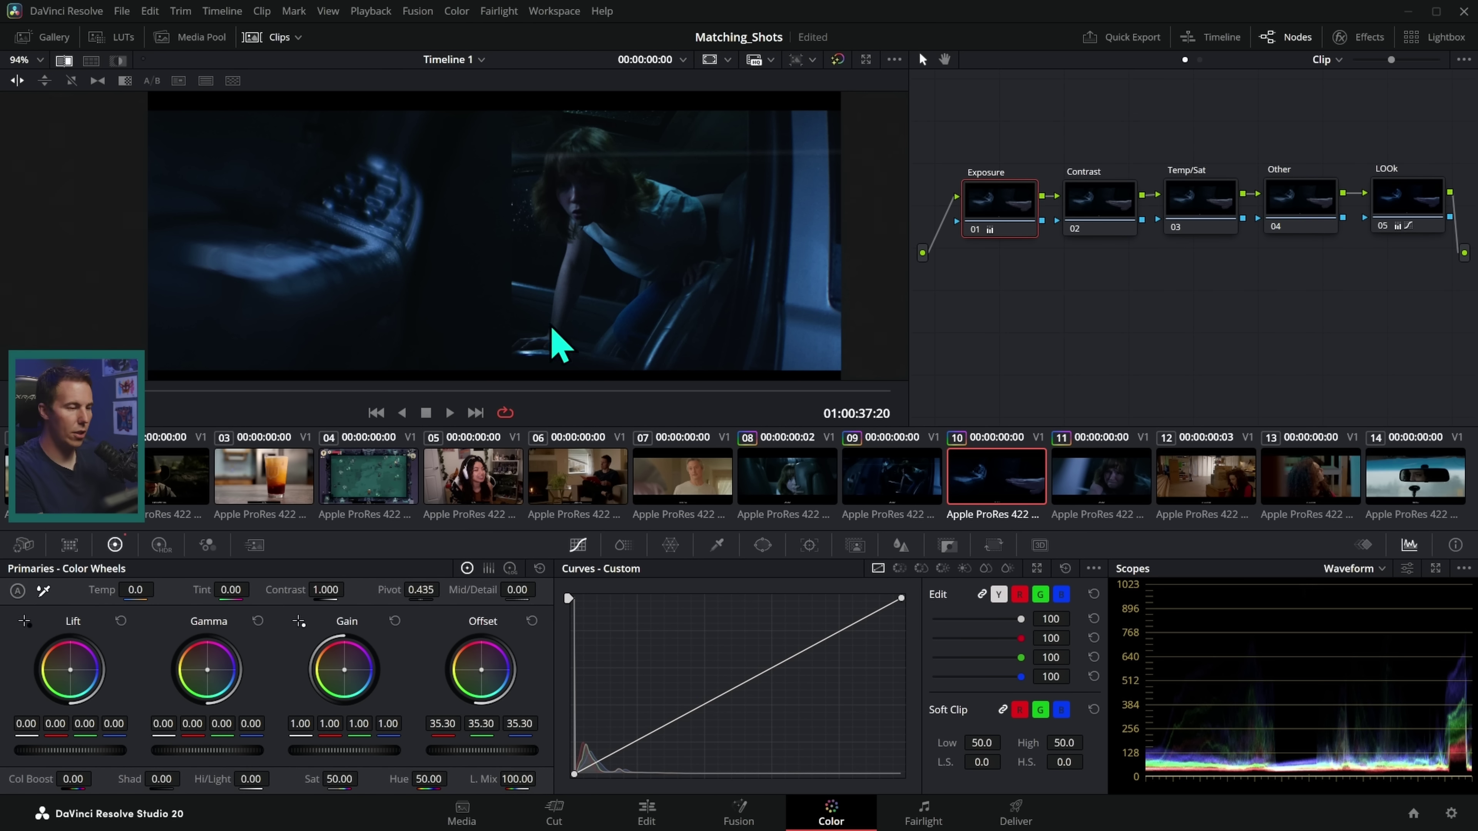
pyautogui.moveTo(478, 281); pyautogui.dragTo(500, 338)
pyautogui.moveTo(440, 326); pyautogui.dragTo(754, 298)
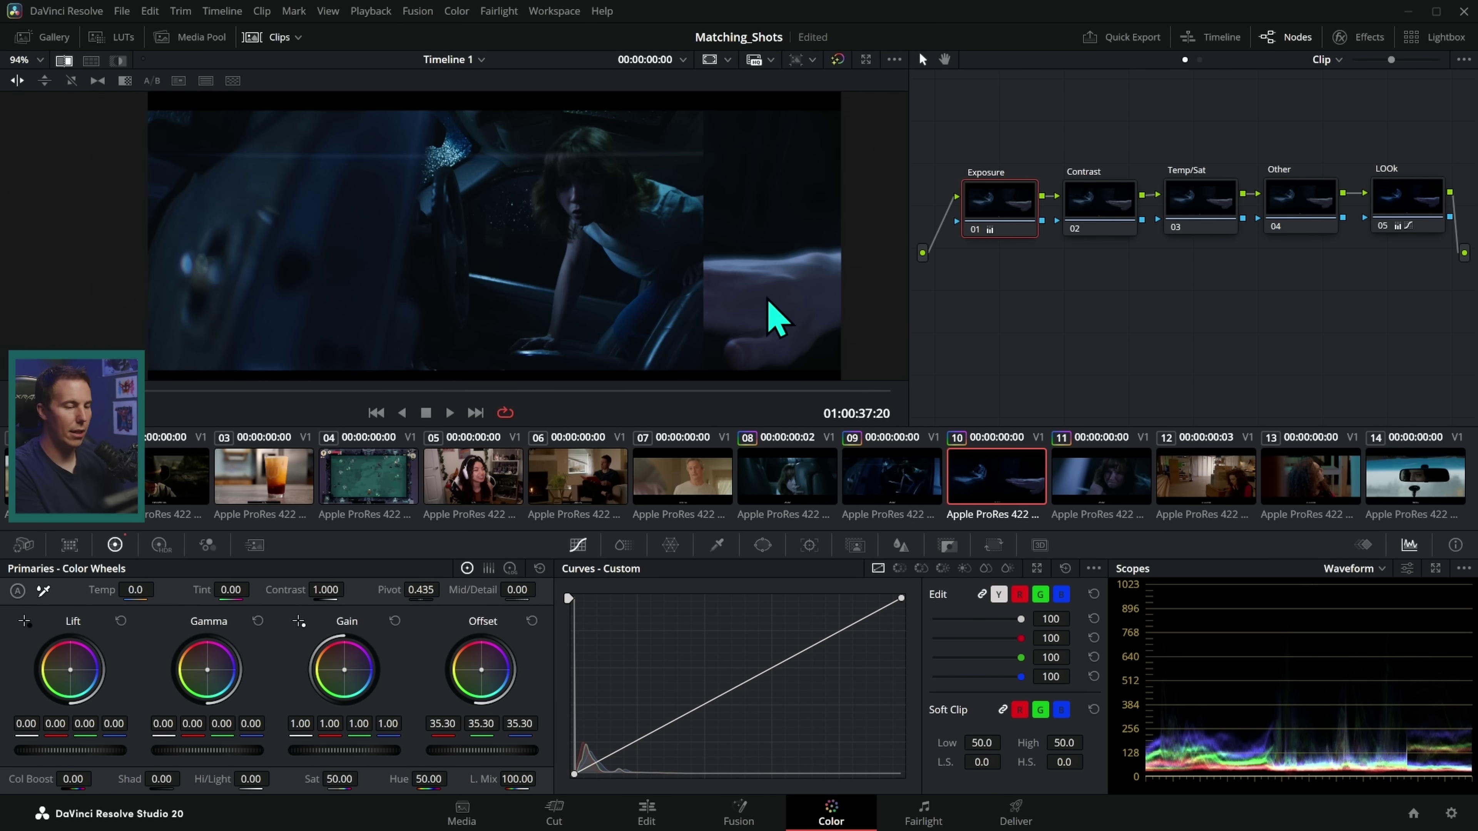
pyautogui.moveTo(729, 317); pyautogui.dragTo(472, 347)
pyautogui.moveTo(607, 293); pyautogui.dragTo(444, 337)
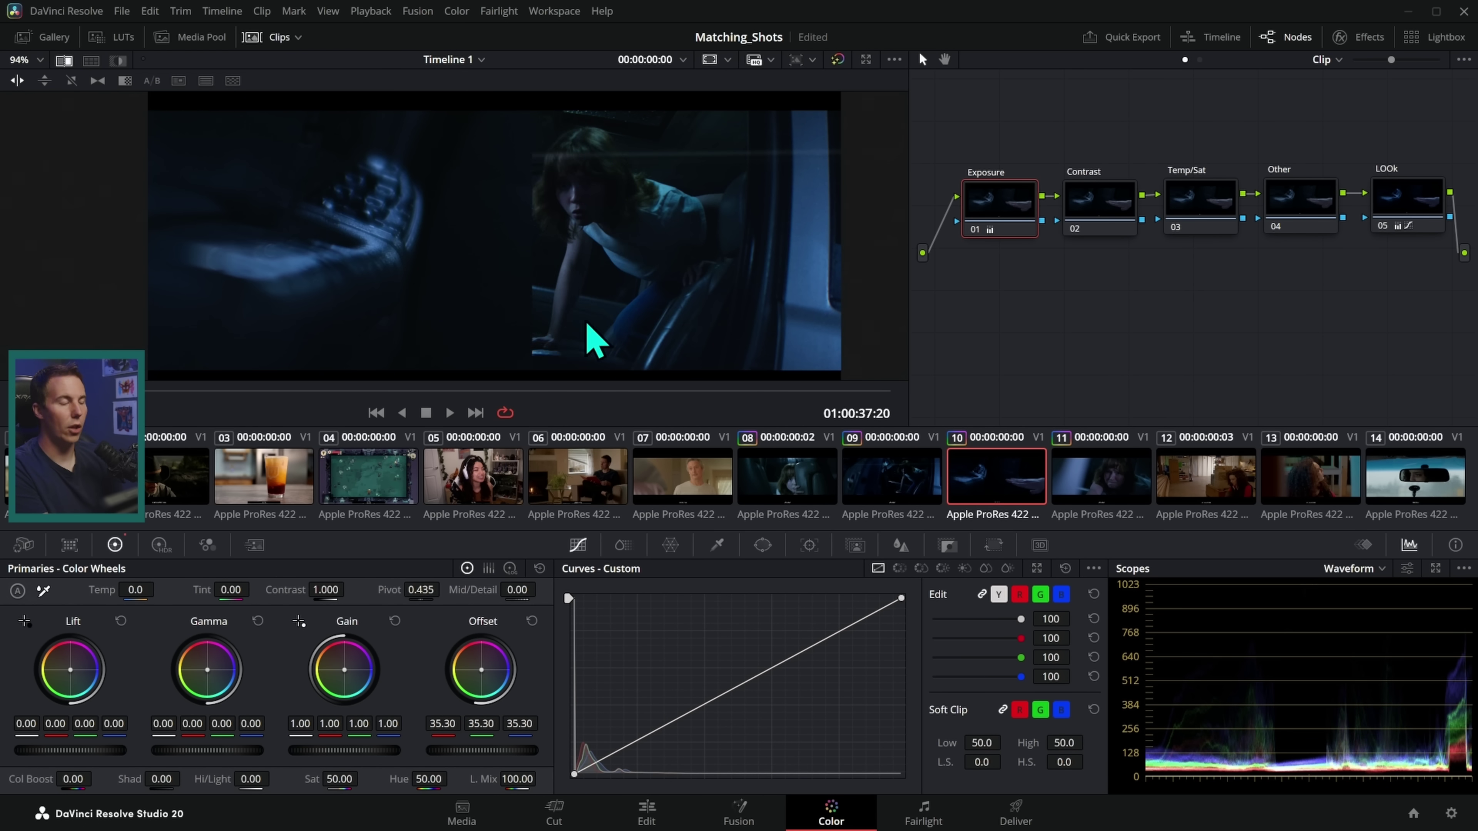
pyautogui.moveTo(594, 324); pyautogui.dragTo(435, 310)
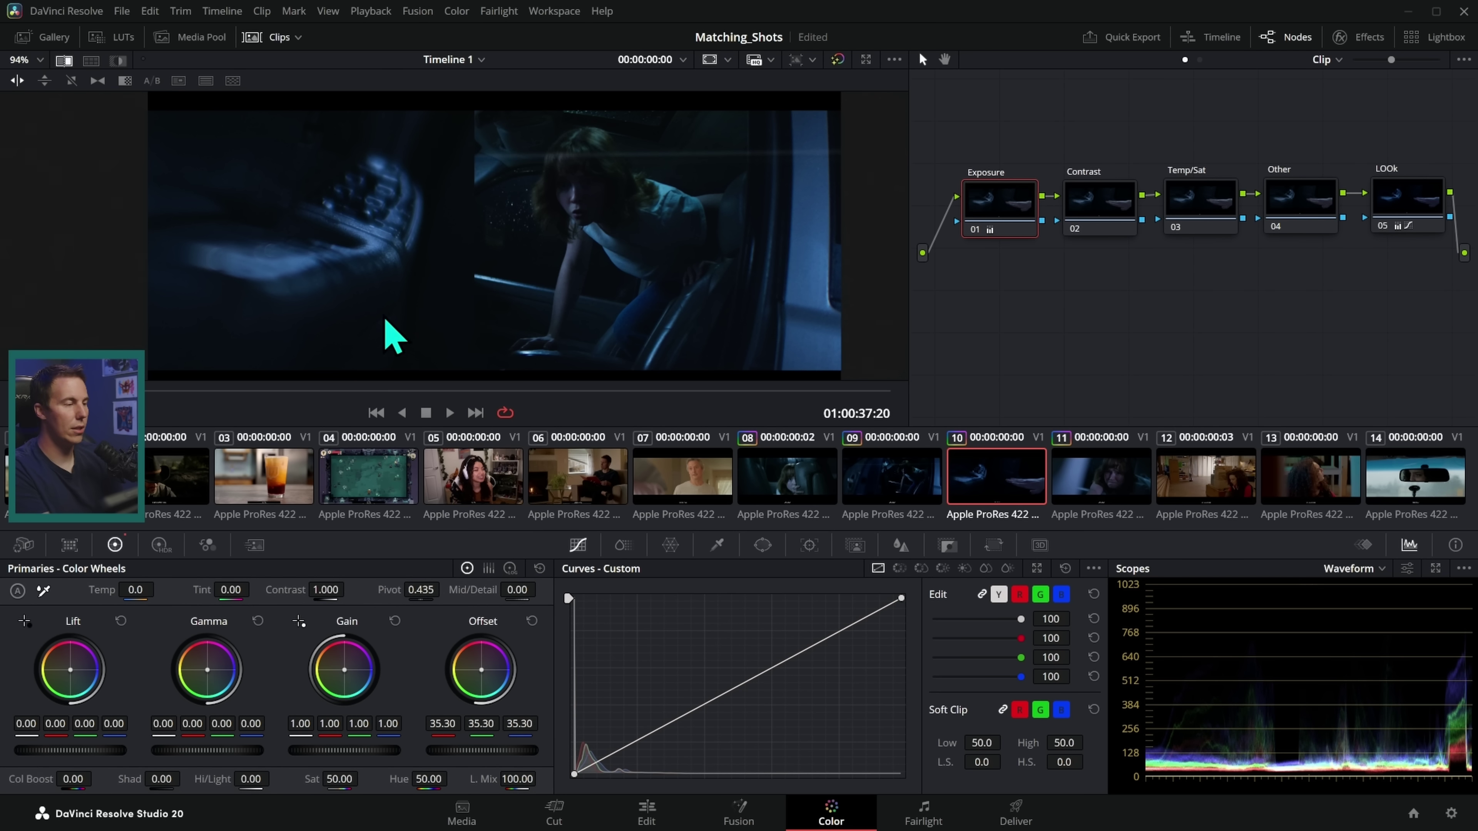
# - Turn off the wipe and flip repeatedly between clips 09 and 10 to compare them
pyautogui.click(64, 60)
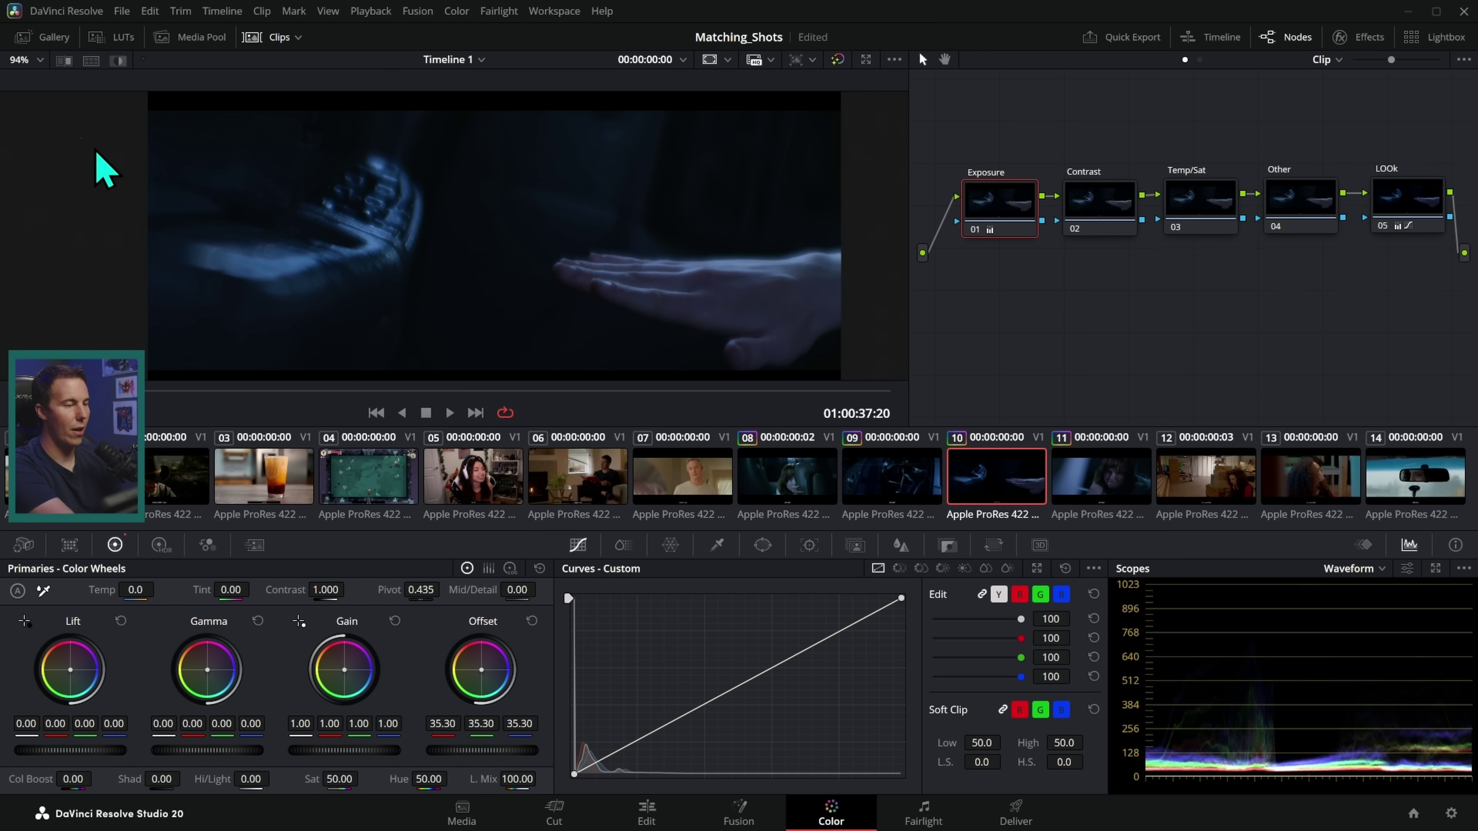
pyautogui.click(917, 492)
pyautogui.click(962, 489)
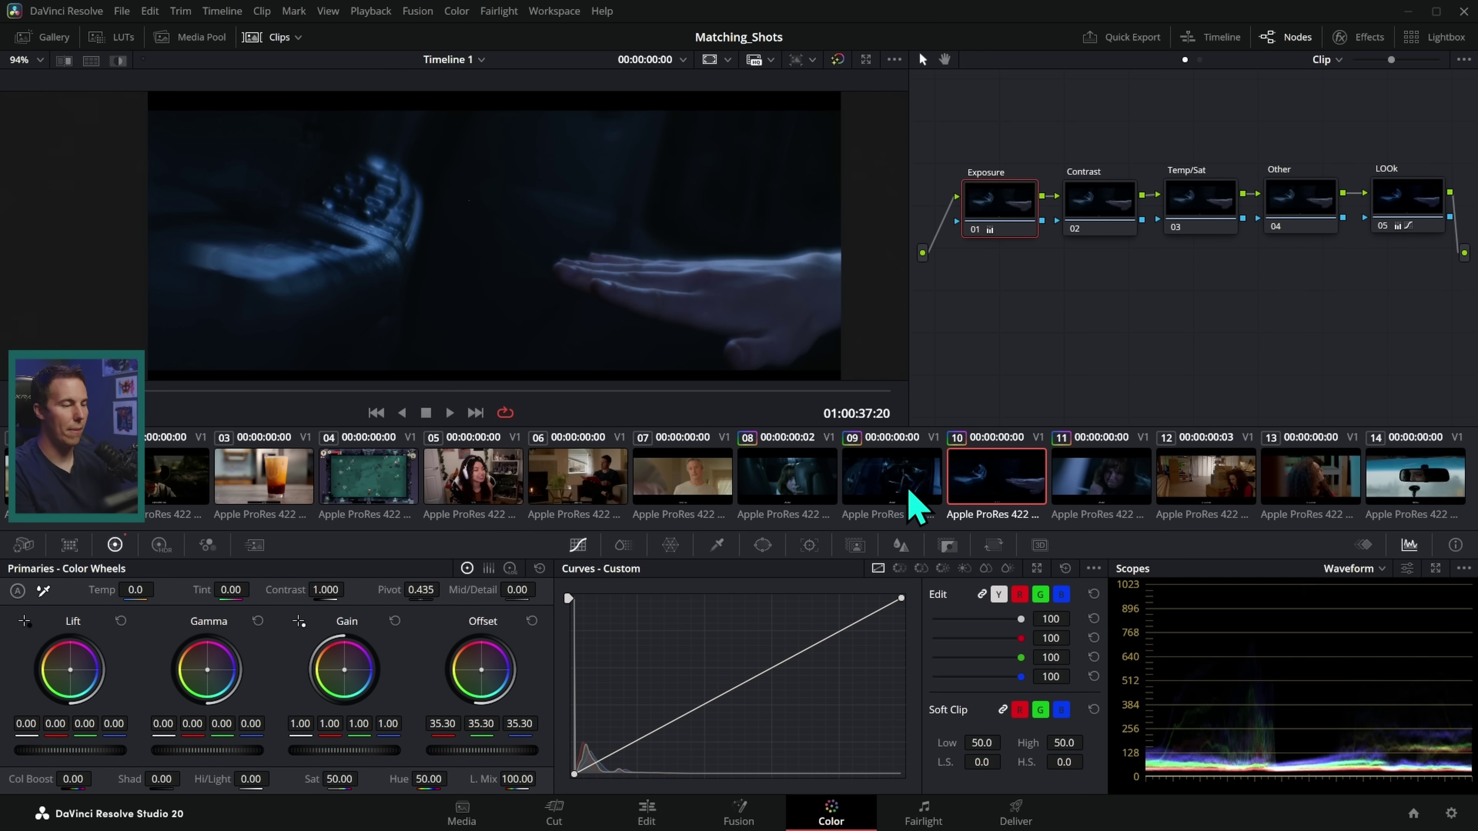
pyautogui.click(927, 494)
pyautogui.click(954, 489)
pyautogui.click(937, 486)
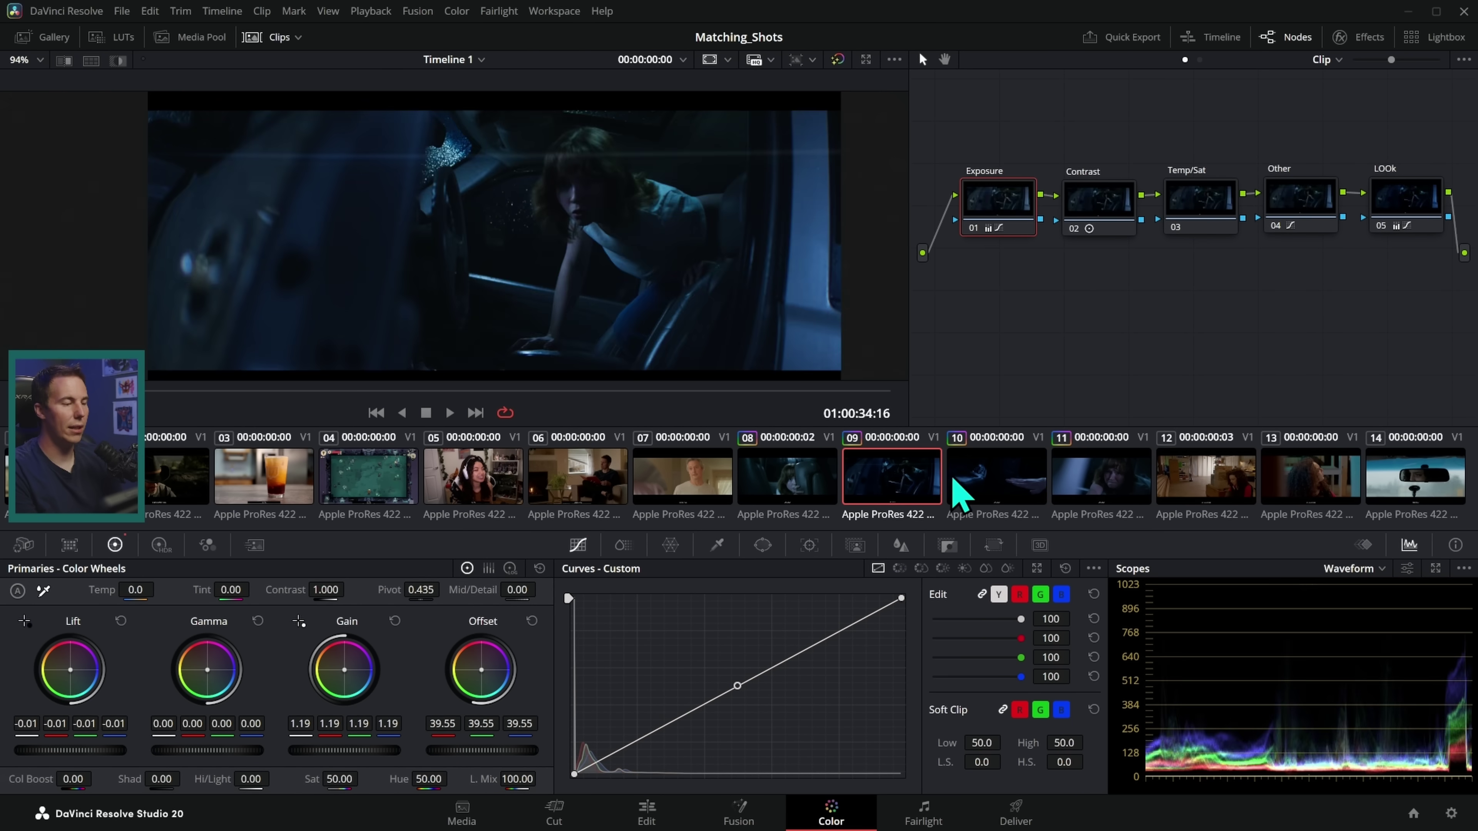
pyautogui.press('Down')
pyautogui.click(918, 494)
pyautogui.click(977, 492)
pyautogui.click(922, 494)
pyautogui.click(975, 491)
pyautogui.click(922, 494)
pyautogui.click(969, 494)
pyautogui.click(924, 494)
pyautogui.click(969, 494)
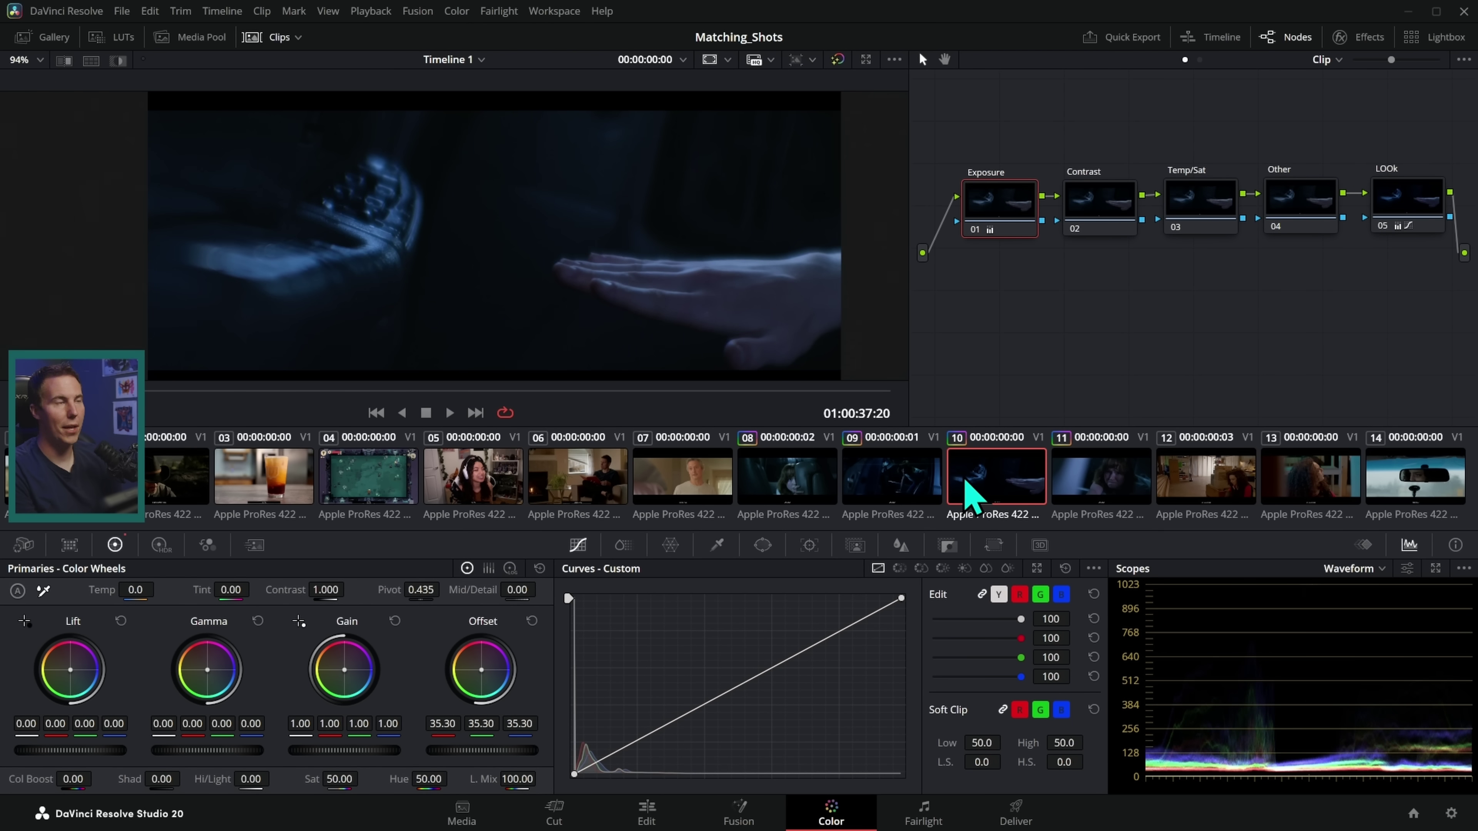
pyautogui.click(910, 507)
pyautogui.click(992, 506)
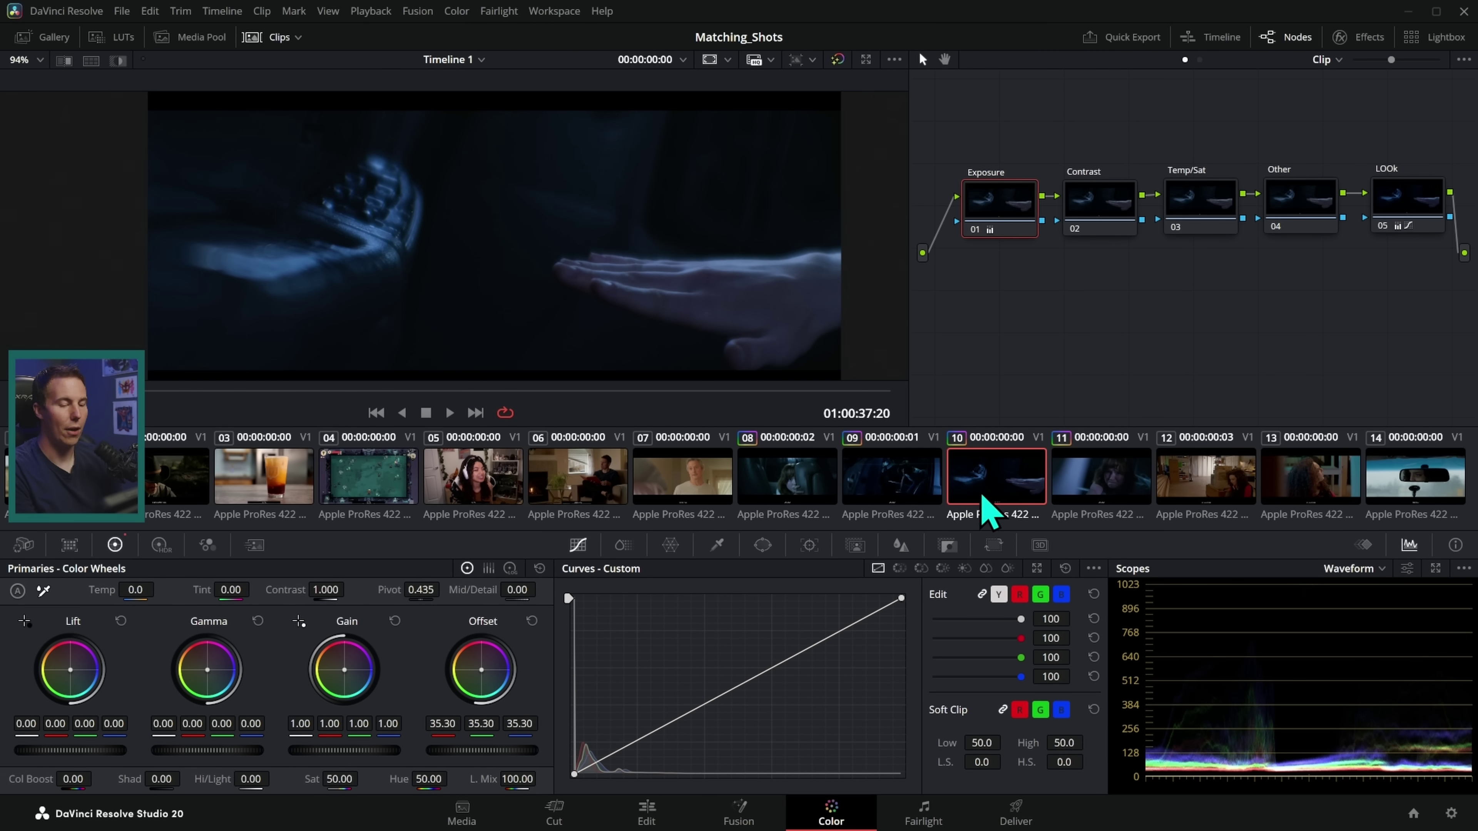
pyautogui.click(924, 500)
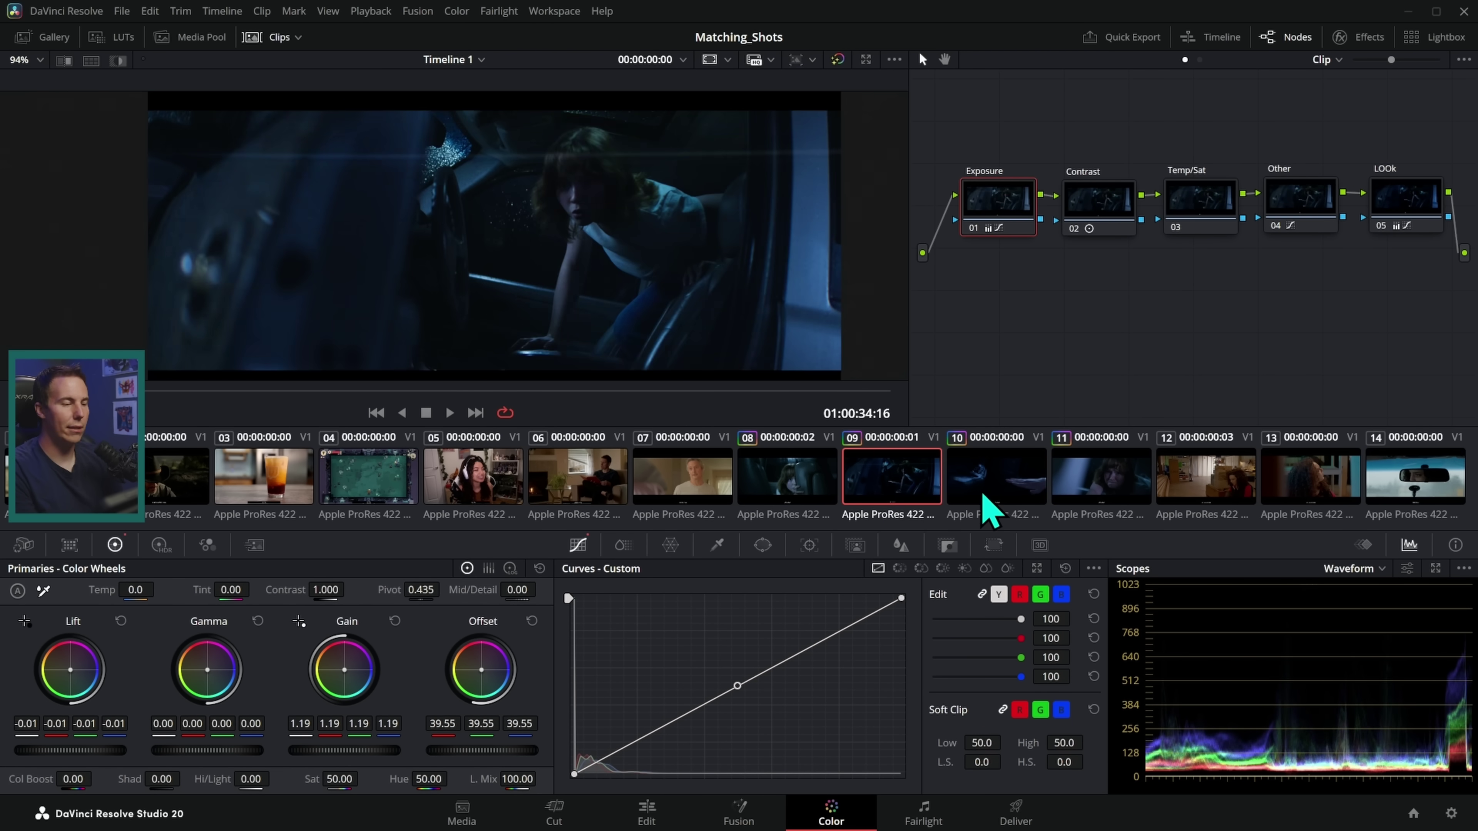
pyautogui.click(984, 503)
pyautogui.click(931, 505)
pyautogui.click(983, 495)
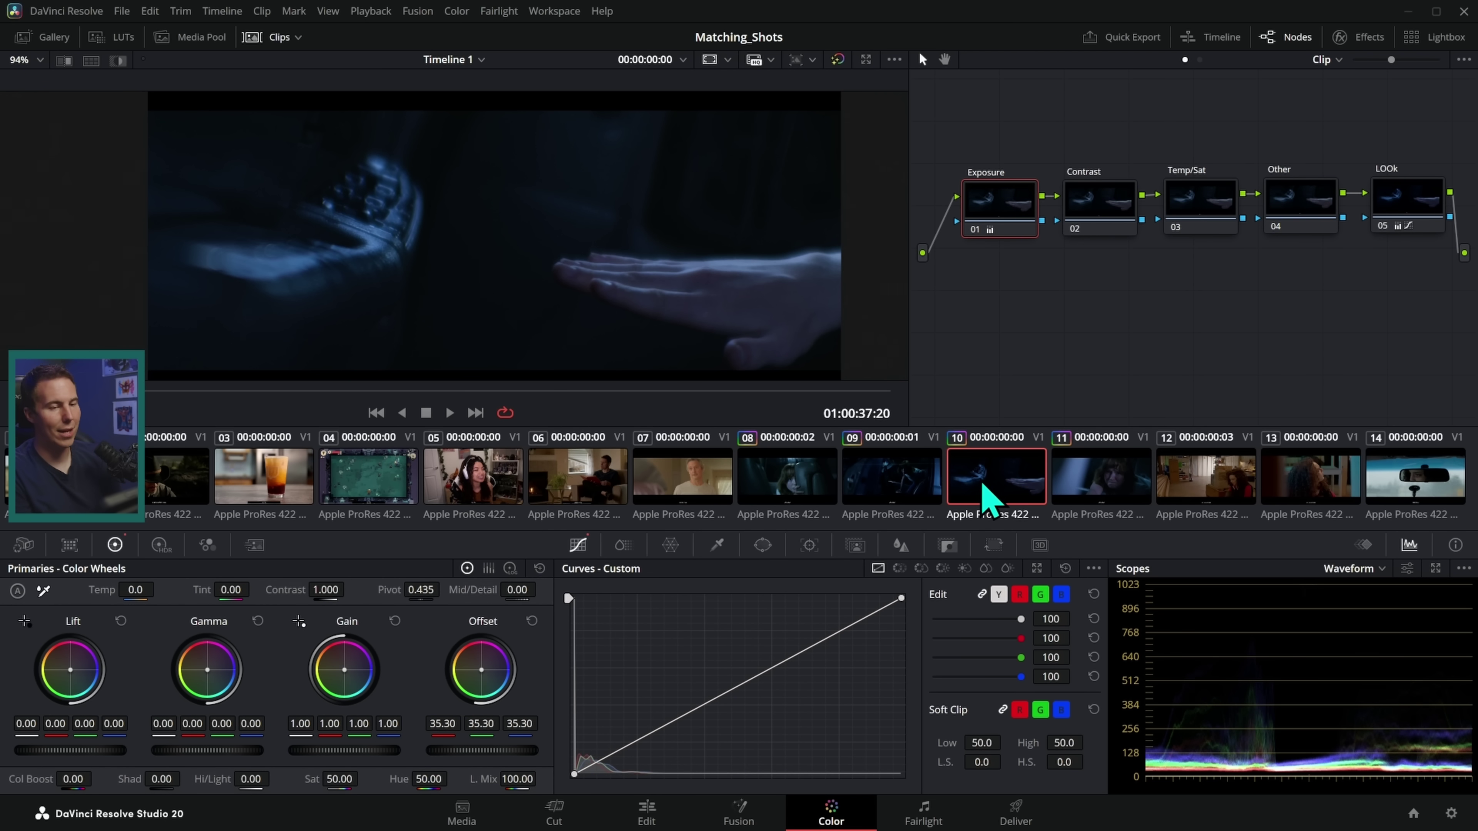
# - Compare clip 09 with clip 11, then show clip 11 split-screen against the reference
pyautogui.click(931, 506)
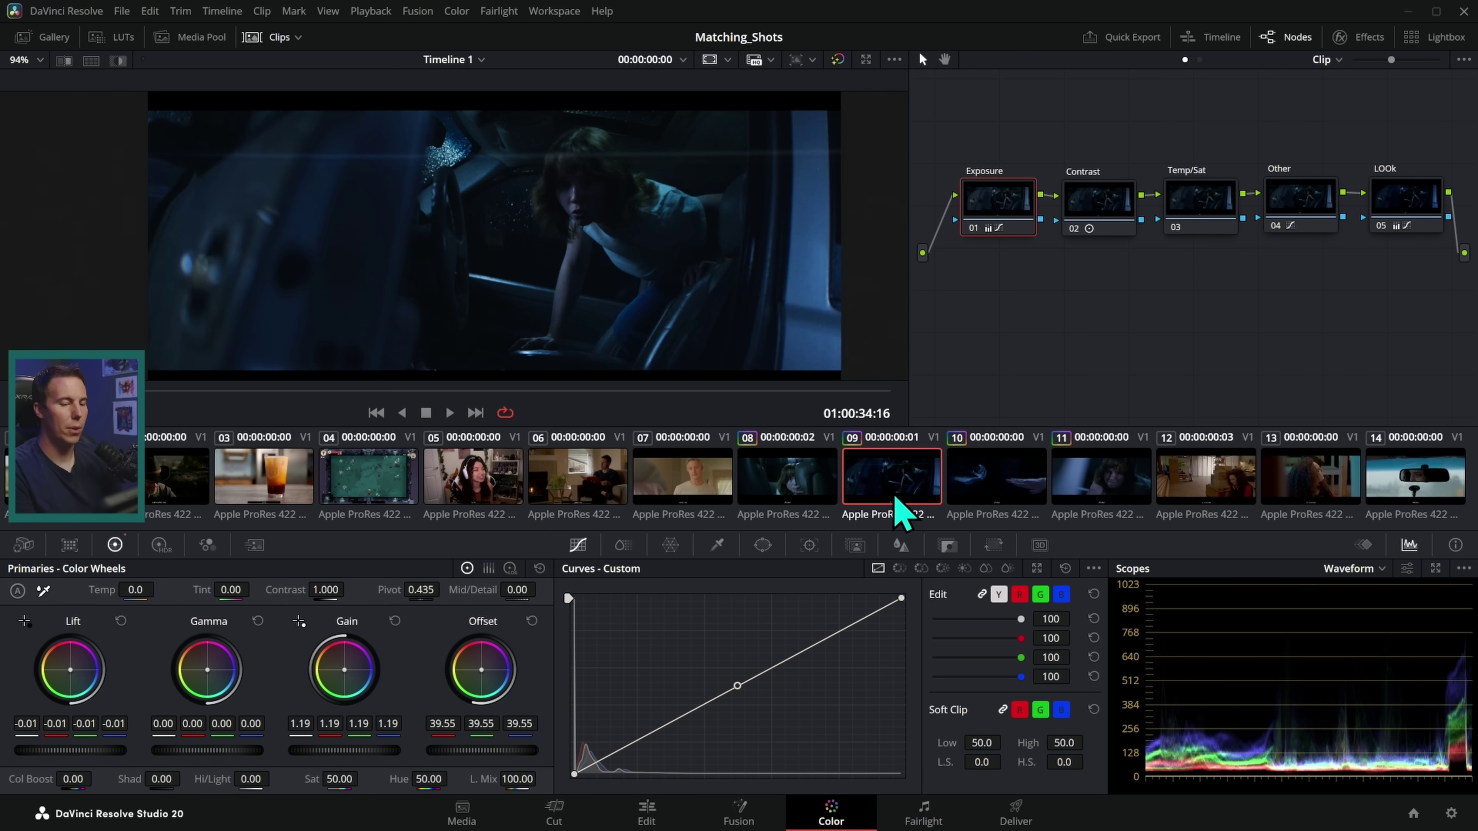
pyautogui.click(1091, 495)
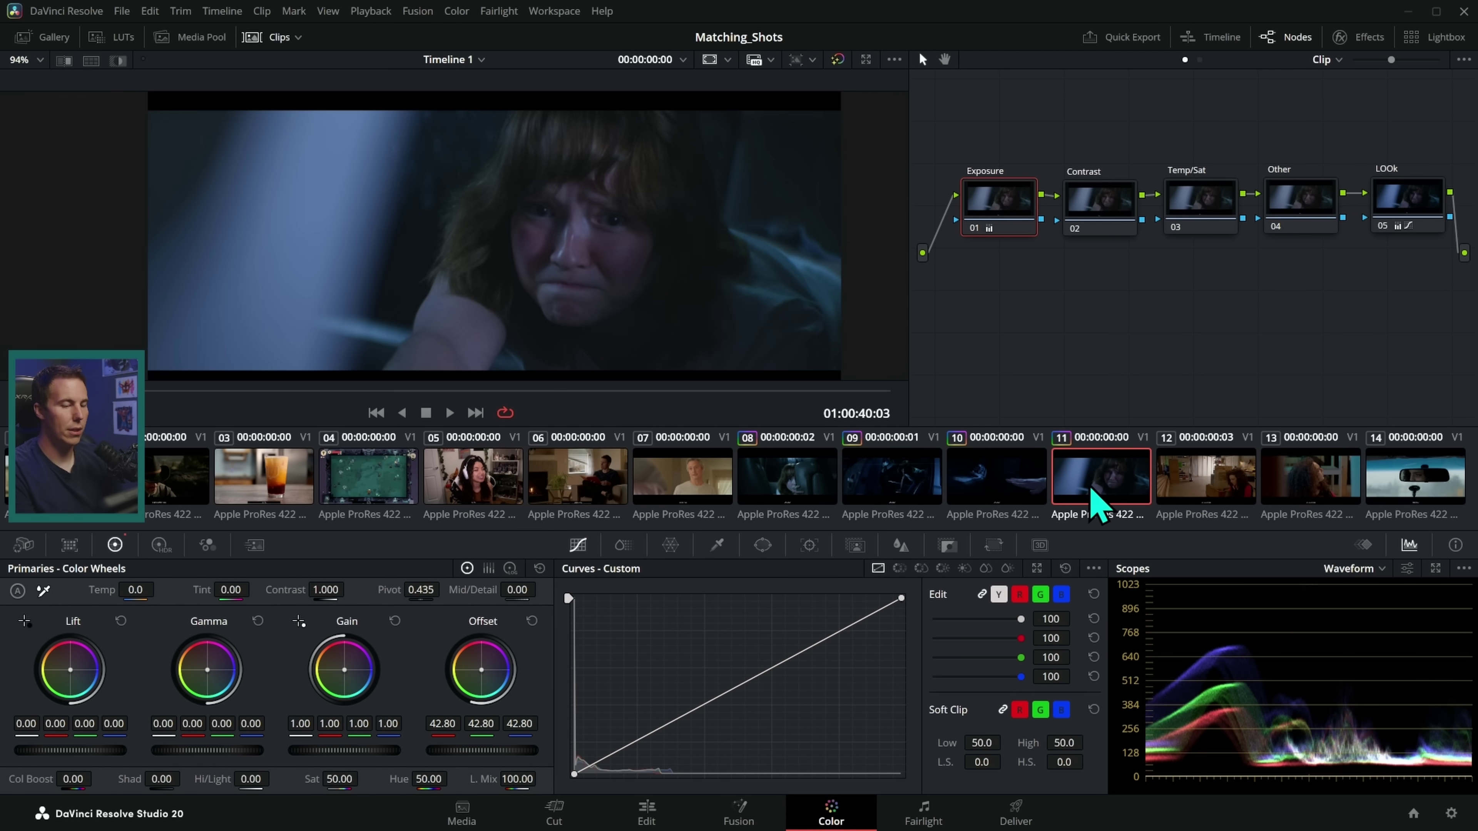
pyautogui.click(931, 501)
pyautogui.click(1108, 495)
pyautogui.click(920, 497)
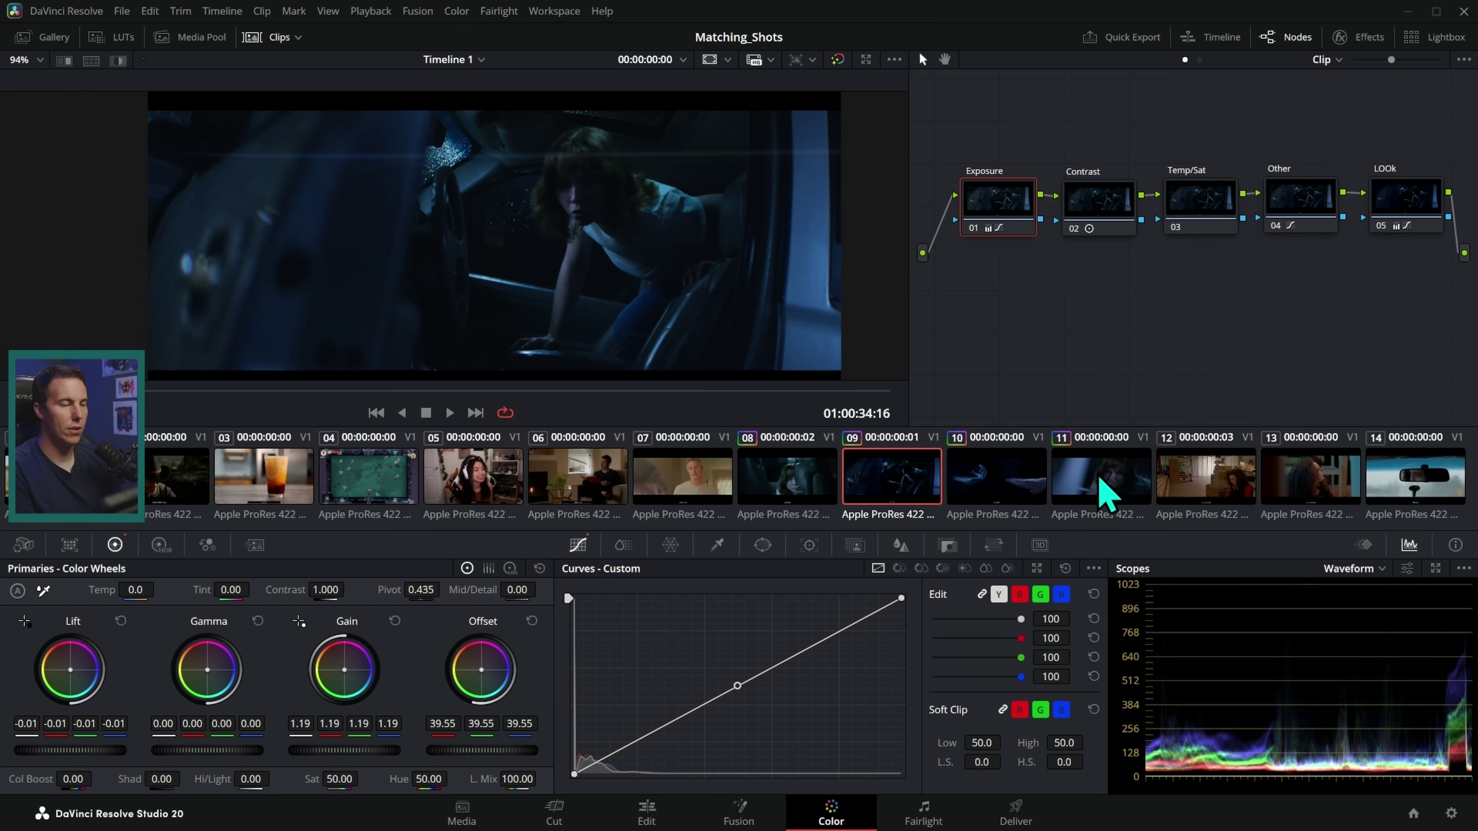
pyautogui.click(1108, 496)
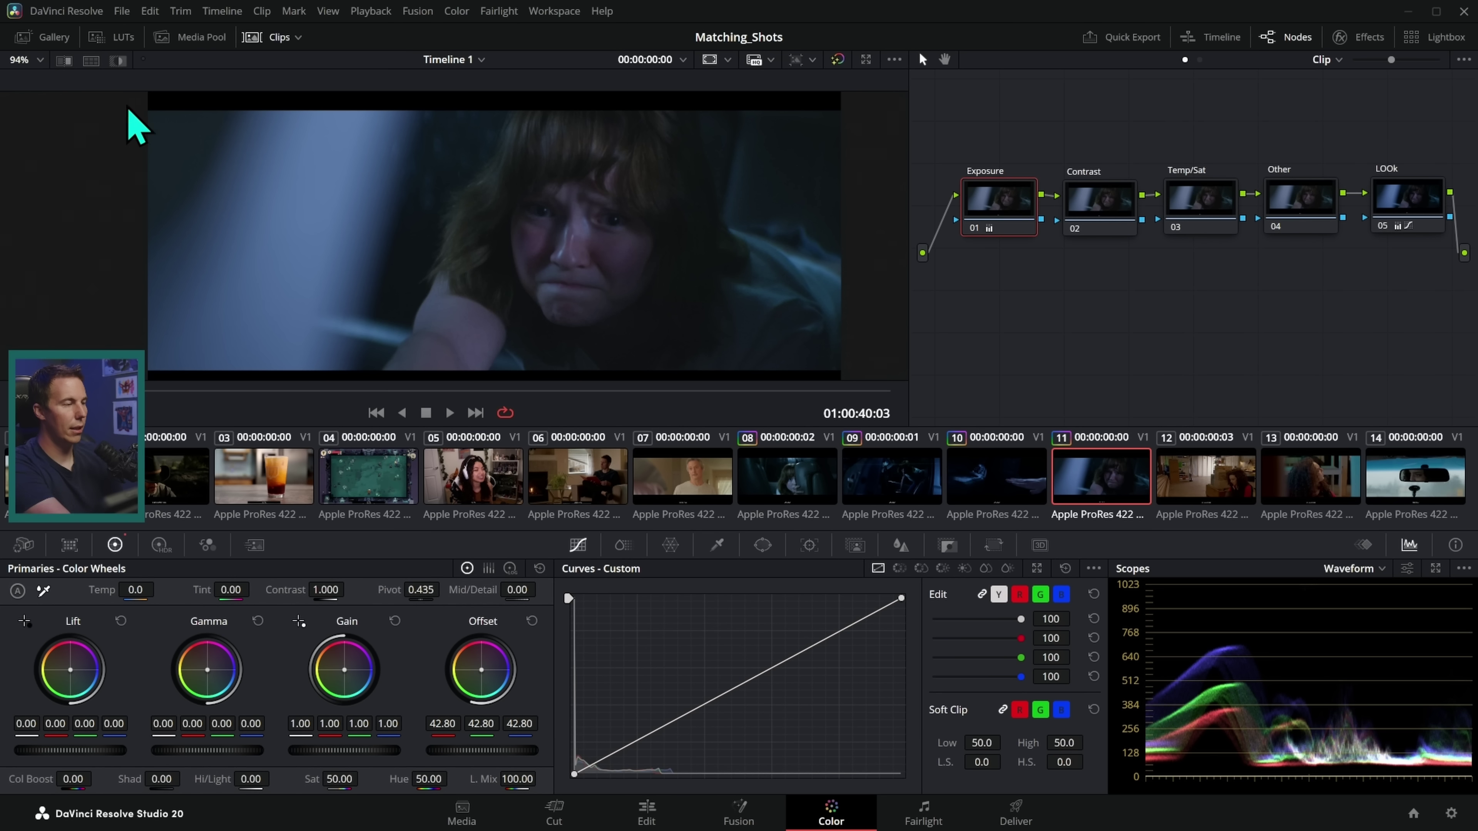
pyautogui.click(63, 60)
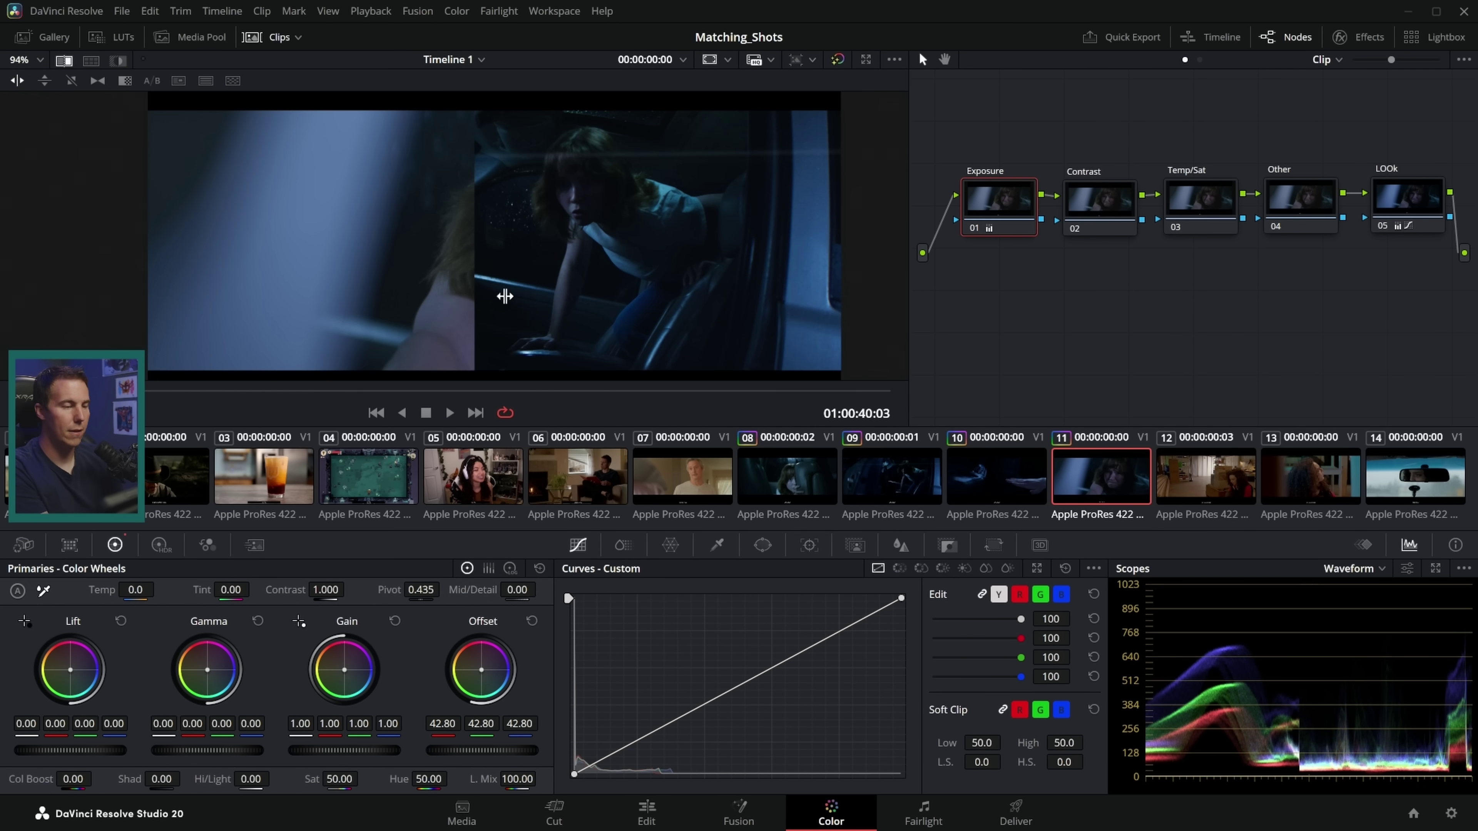
# - Copy the hand shot's 35.30 offset grade onto clip 11 and check it across the wipe
pyautogui.moveTo(504, 296); pyautogui.dragTo(607, 344)
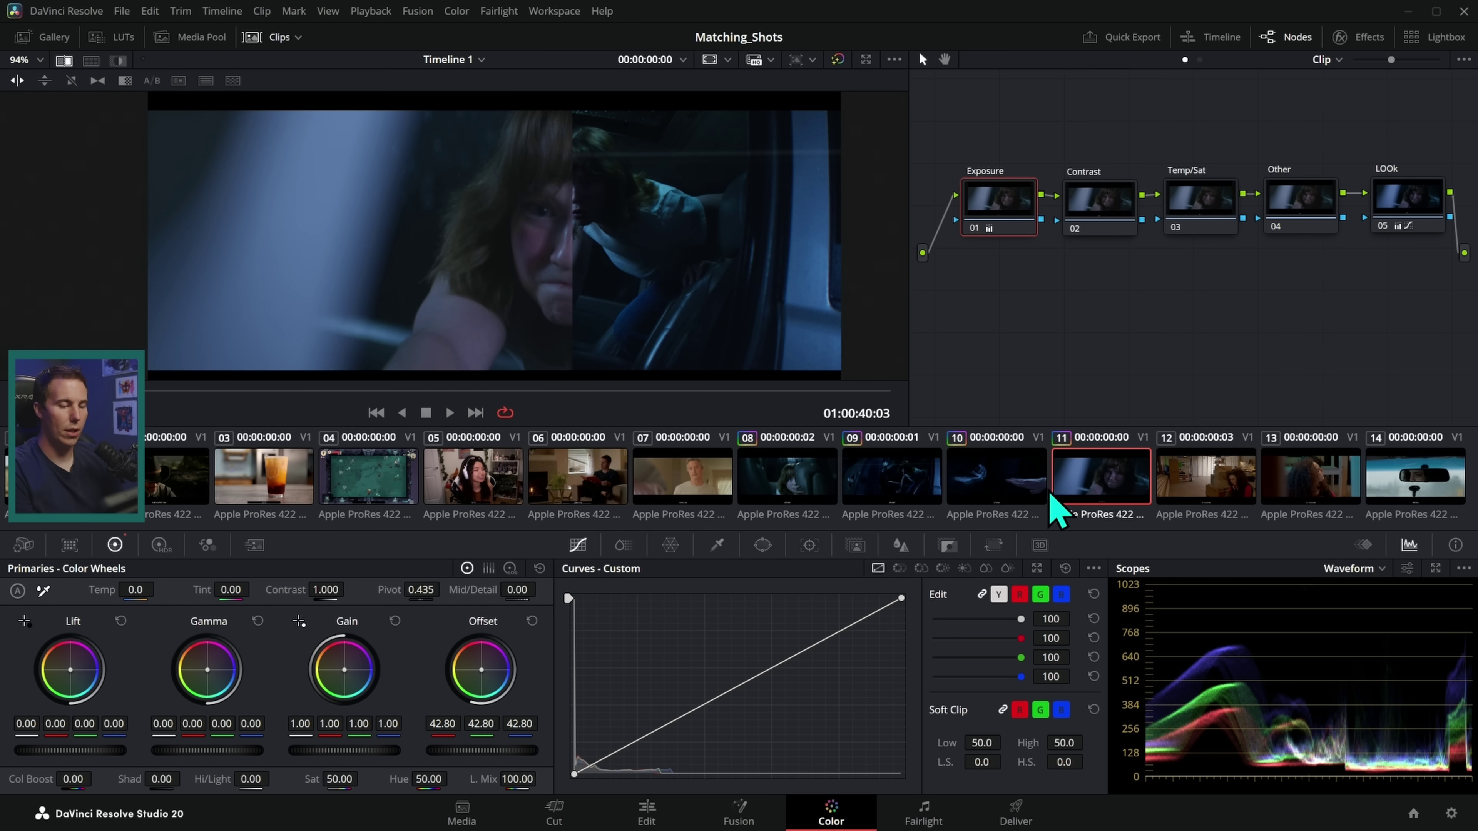
pyautogui.middleClick(1009, 507)
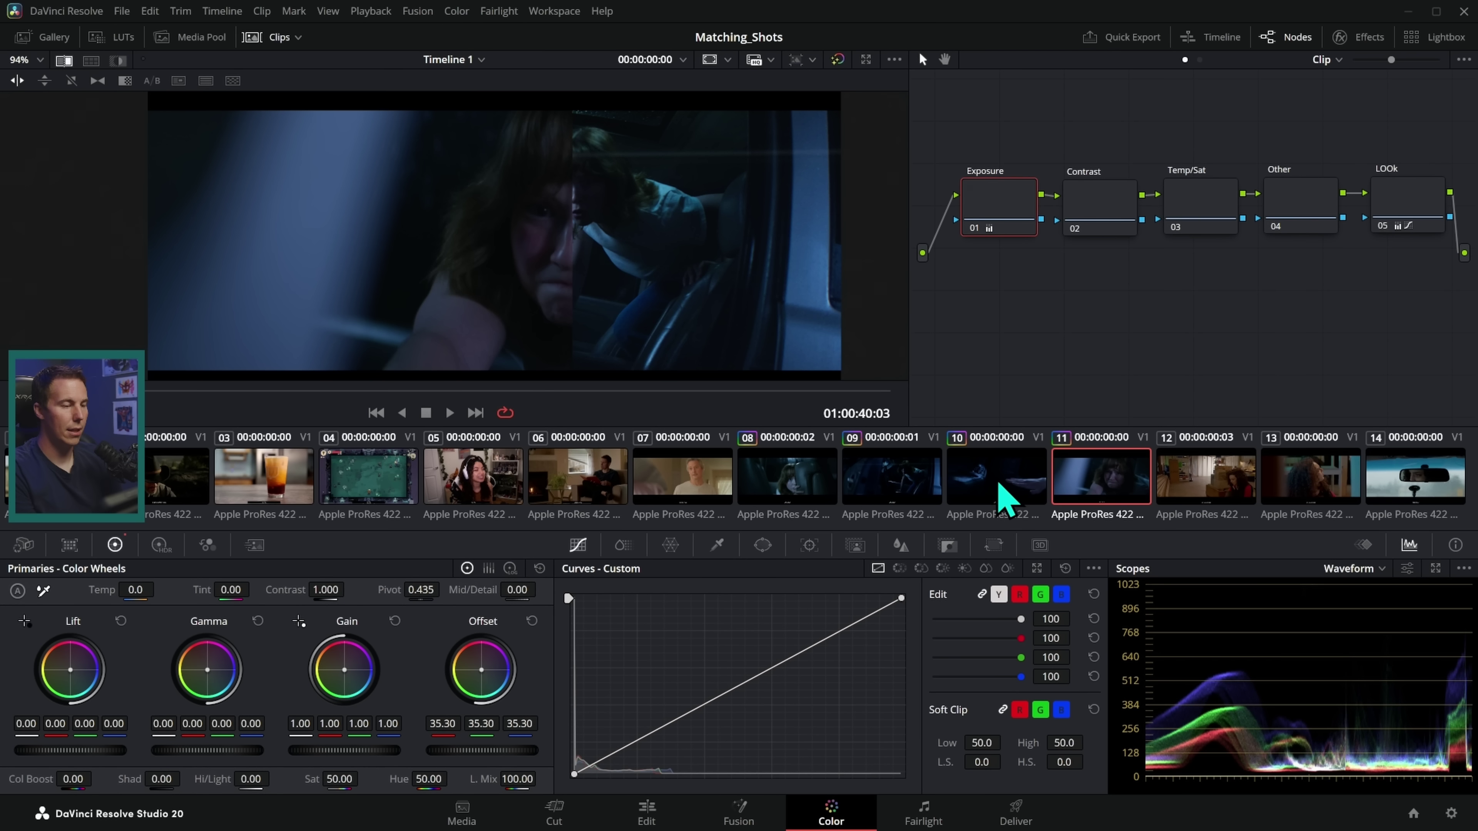
pyautogui.moveTo(570, 308); pyautogui.dragTo(762, 325)
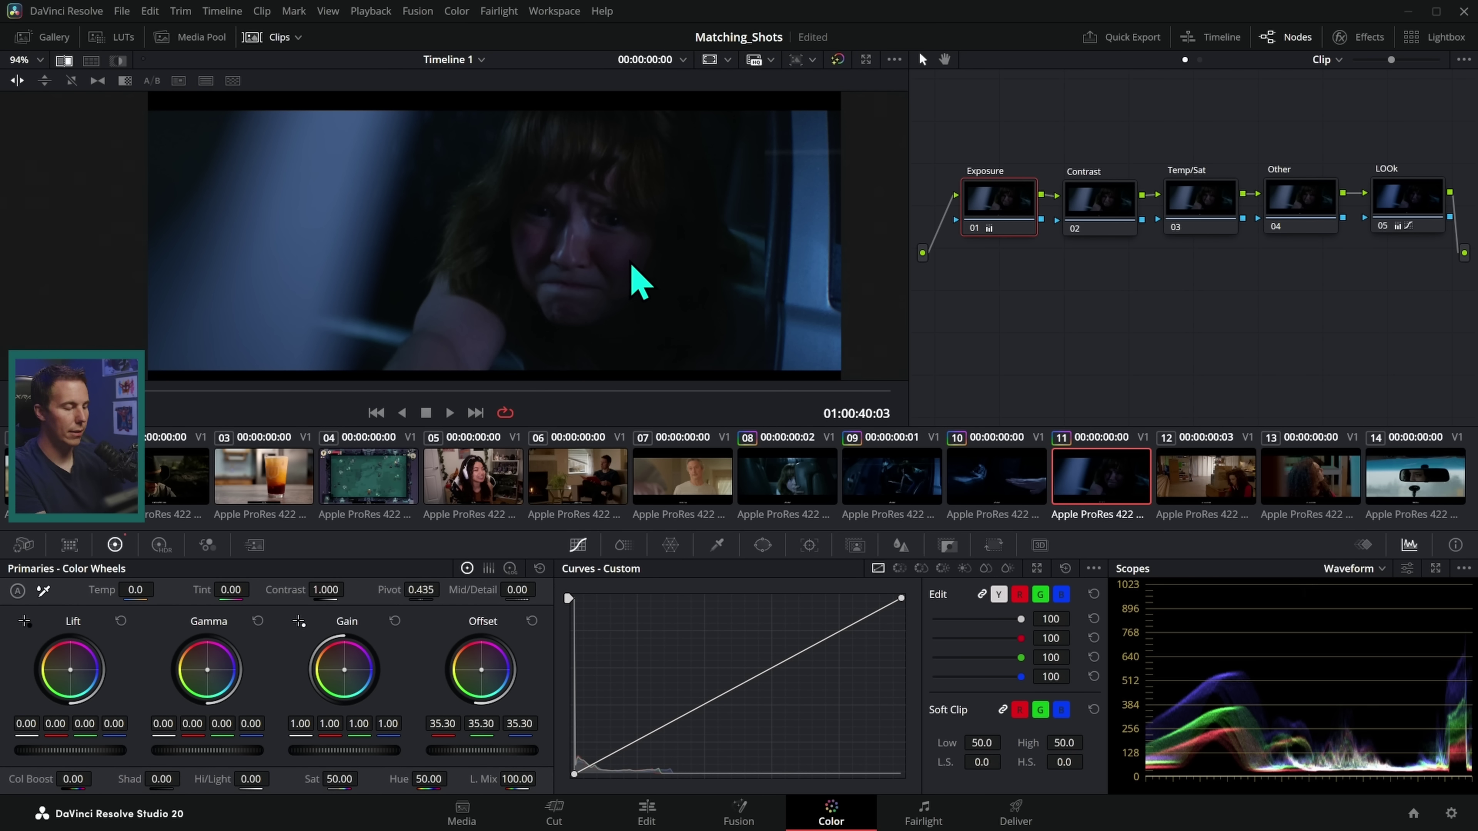
pyautogui.moveTo(639, 282)
pyautogui.mouseDown()
pyautogui.moveTo(578, 327)
pyautogui.moveTo(619, 298)
pyautogui.mouseUp()
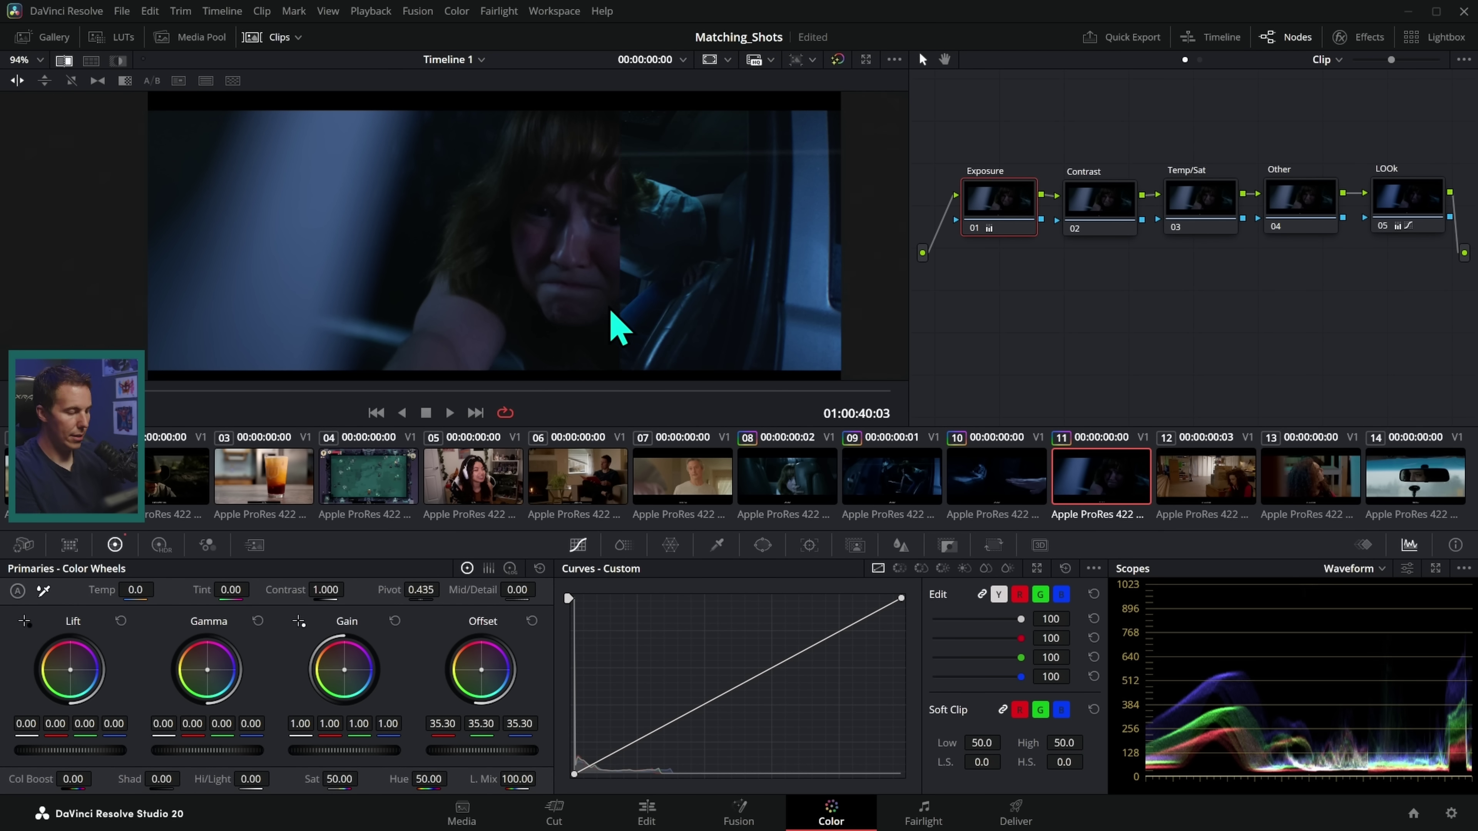
# - Raise shot 11's gain to 1.17 and sweep the wipe to compare with the reference
pyautogui.moveTo(343, 751); pyautogui.dragTo(370, 751)
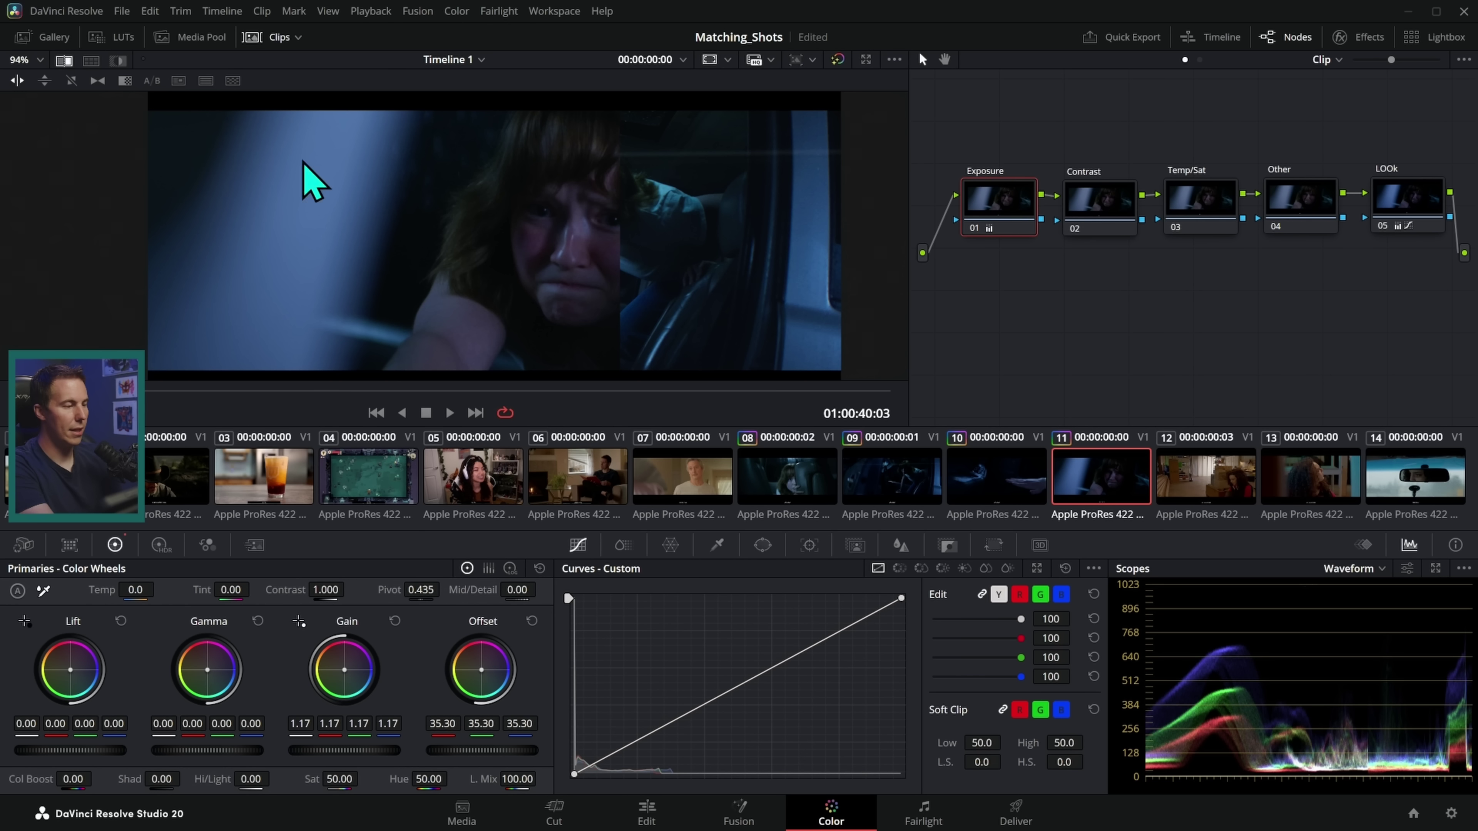
pyautogui.moveTo(620, 285)
pyautogui.mouseDown()
pyautogui.moveTo(468, 307)
pyautogui.moveTo(617, 291)
pyautogui.mouseUp()
pyautogui.moveTo(585, 231); pyautogui.dragTo(690, 291)
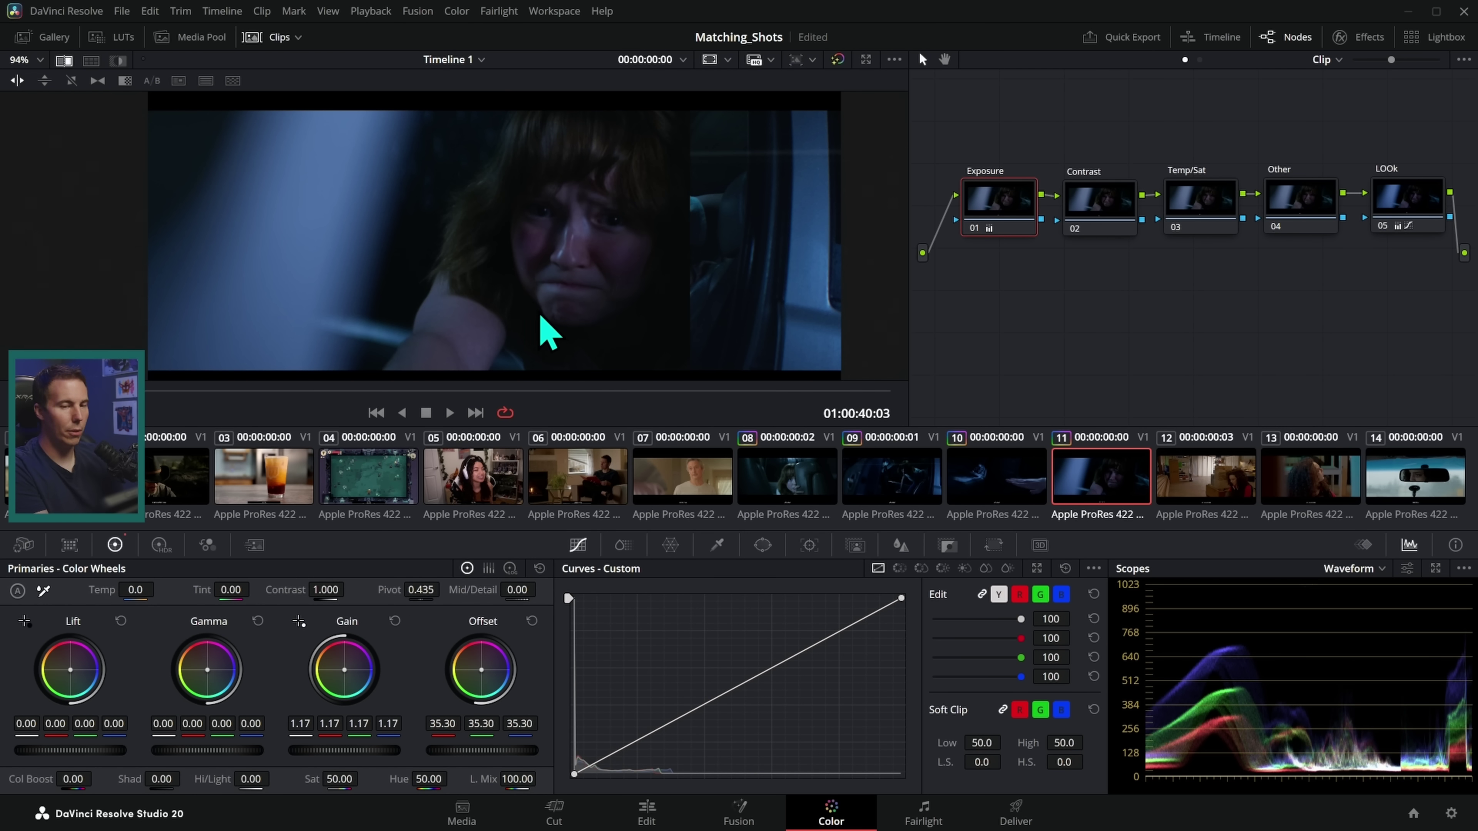
# - Push shot 11's Temp/Sat tint to -13.50 and turn off the split-screen wipe
pyautogui.click(1185, 213)
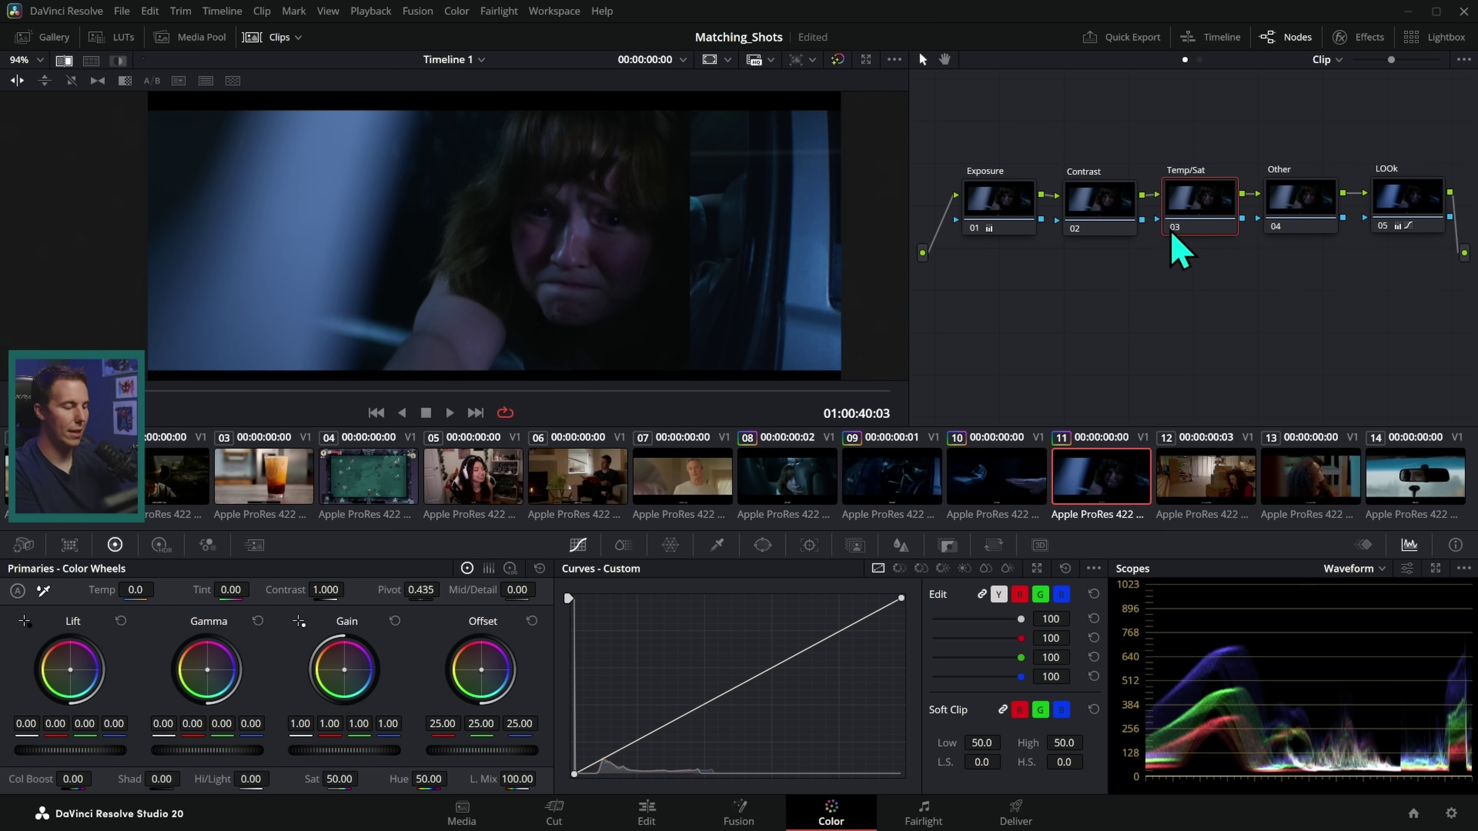
pyautogui.moveTo(230, 589); pyautogui.dragTo(215, 590)
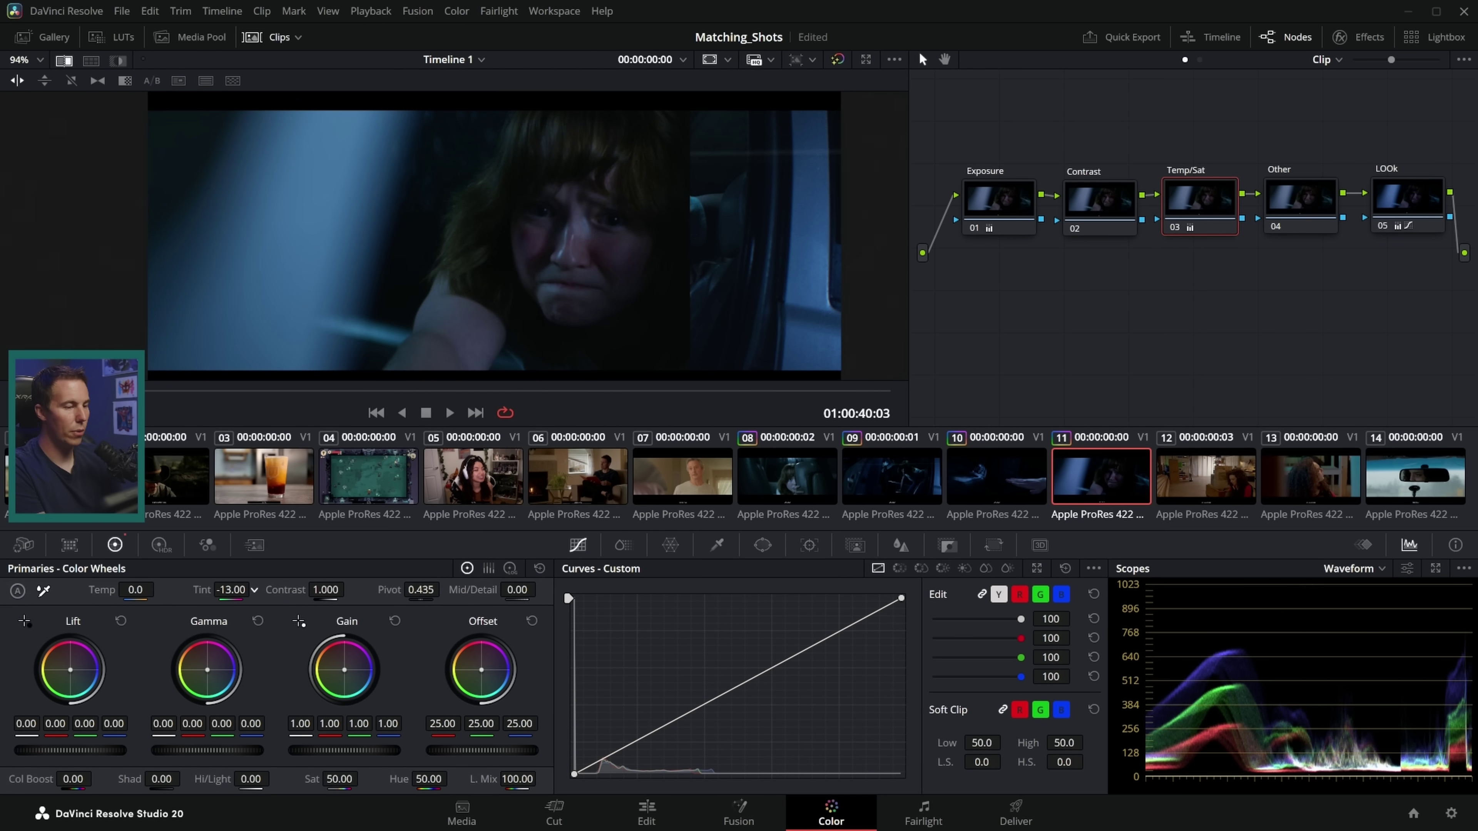
pyautogui.moveTo(664, 285); pyautogui.dragTo(630, 321)
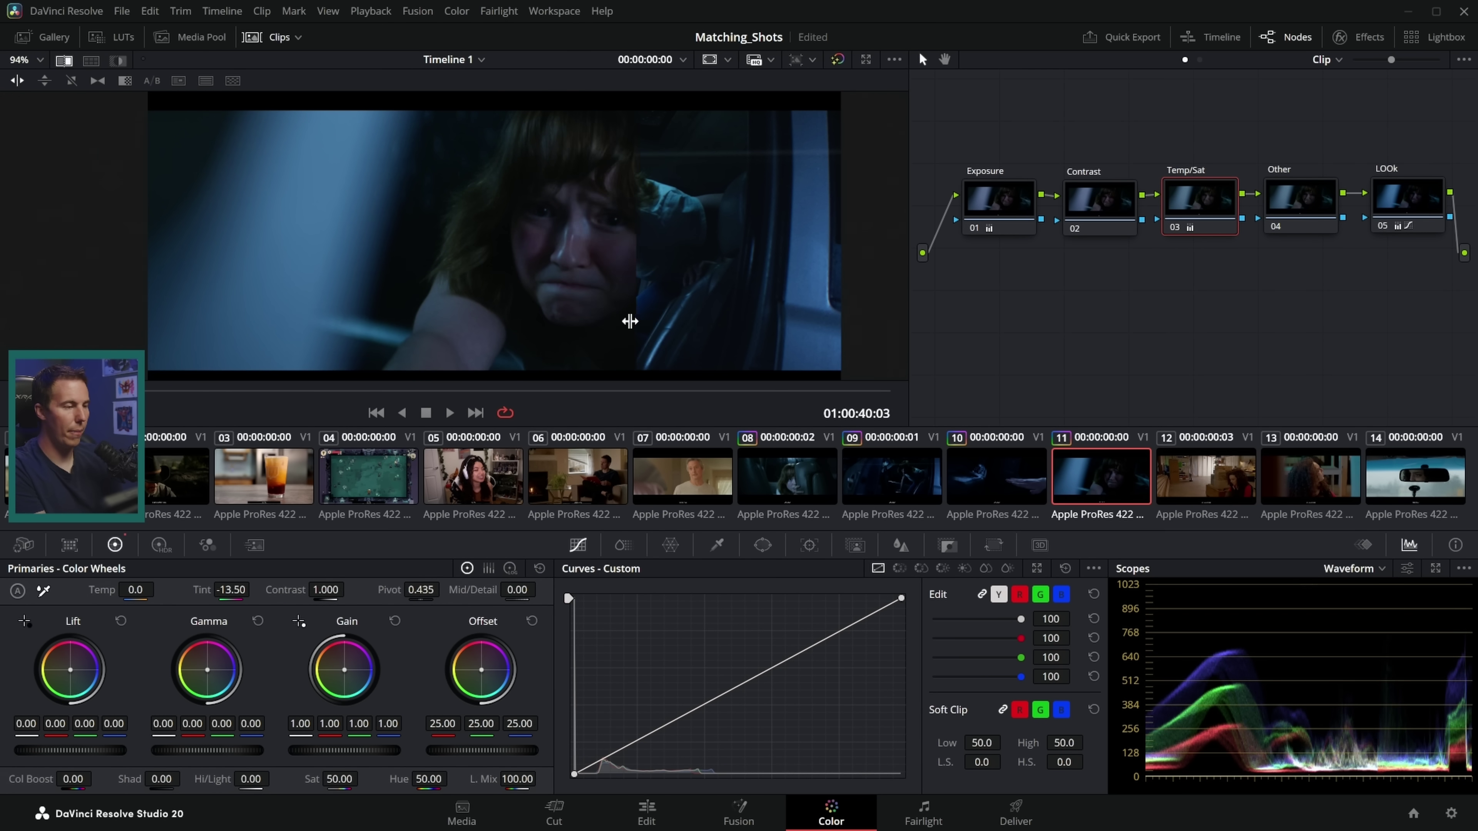
pyautogui.click(65, 61)
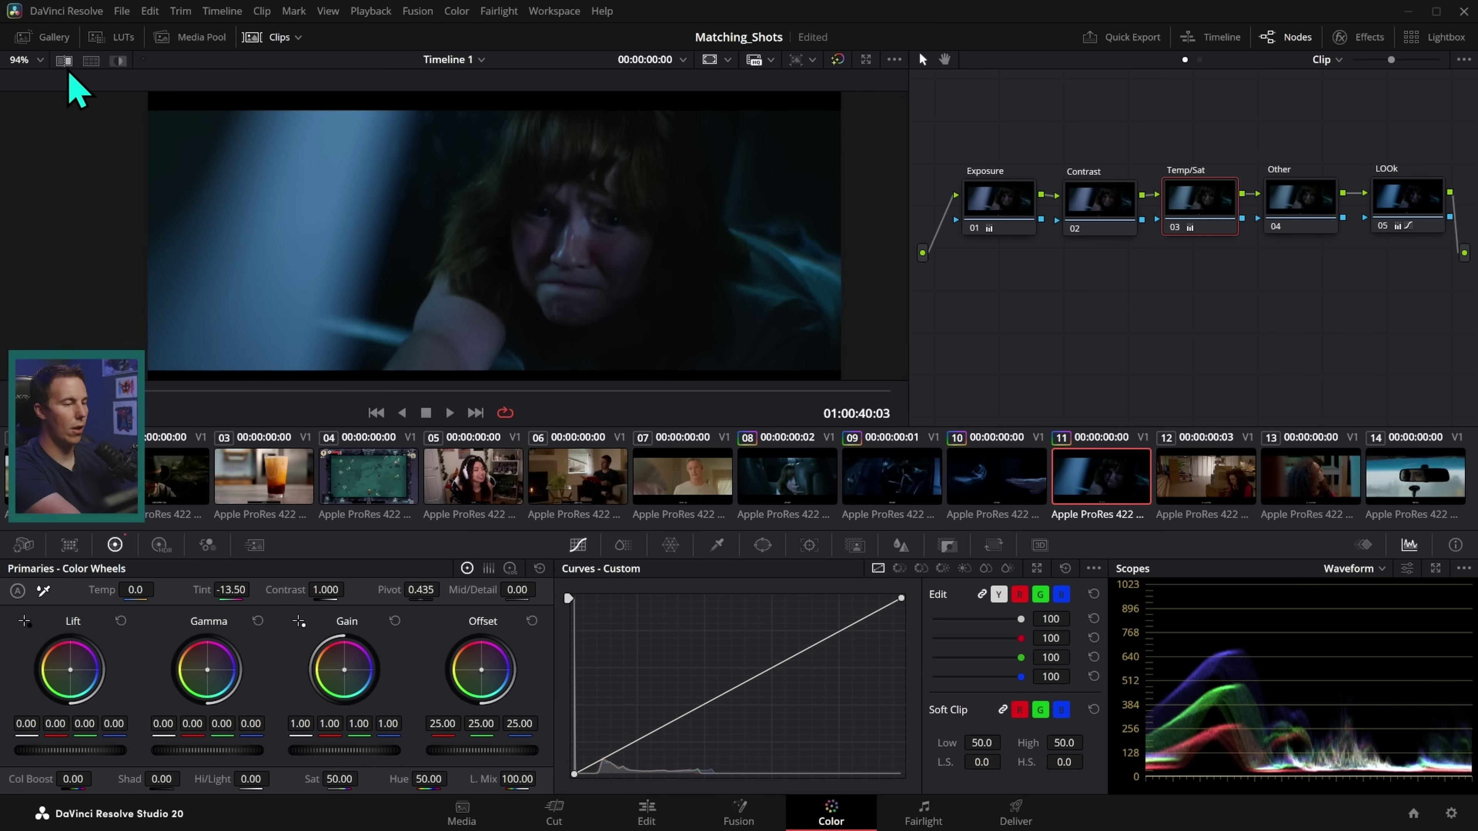
# - Compare shot 11 against shots 9 and 10, then ease its tint back to -1.00
pyautogui.click(907, 489)
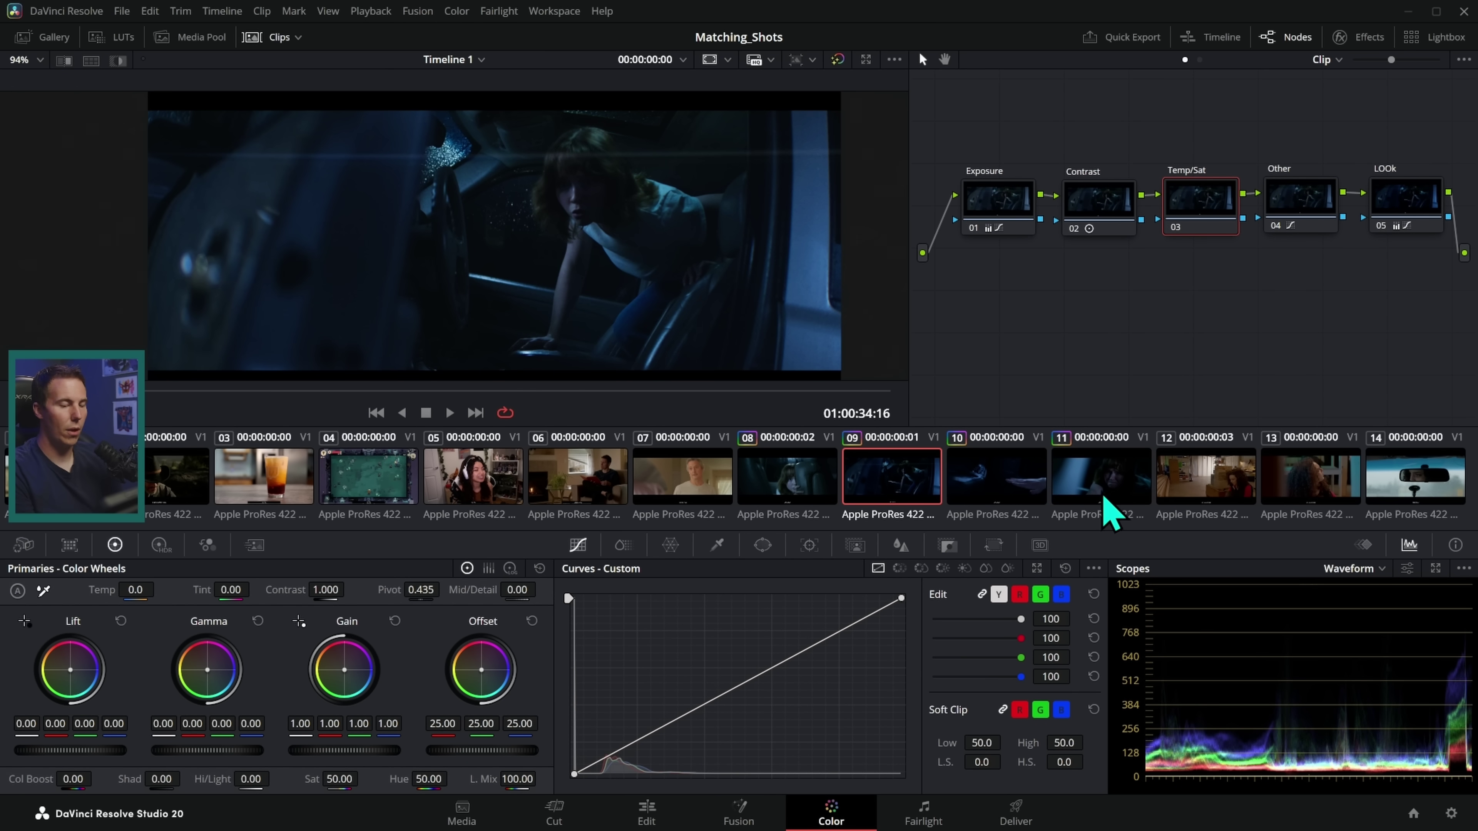
pyautogui.click(1094, 478)
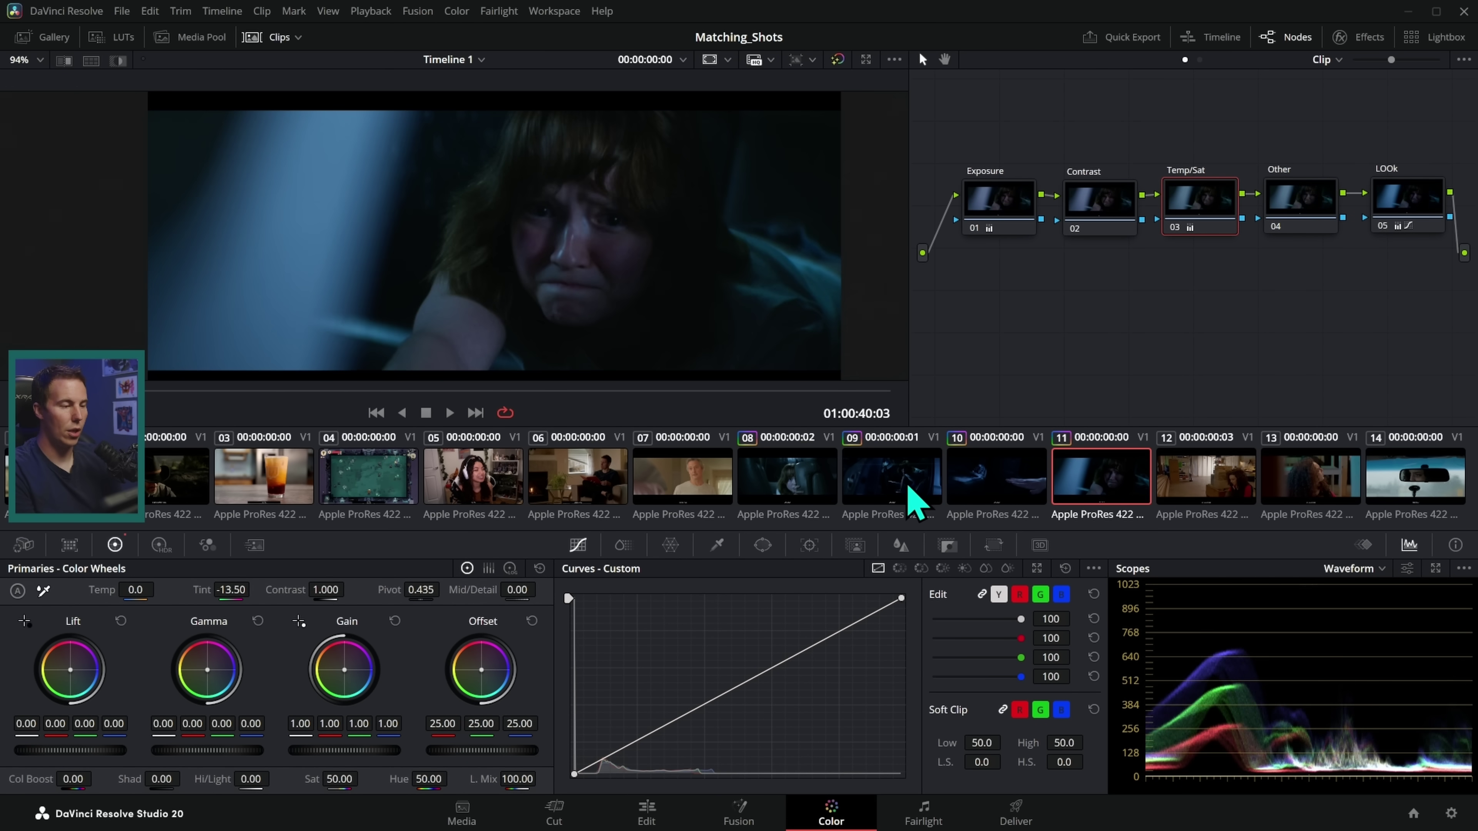
pyautogui.click(1019, 496)
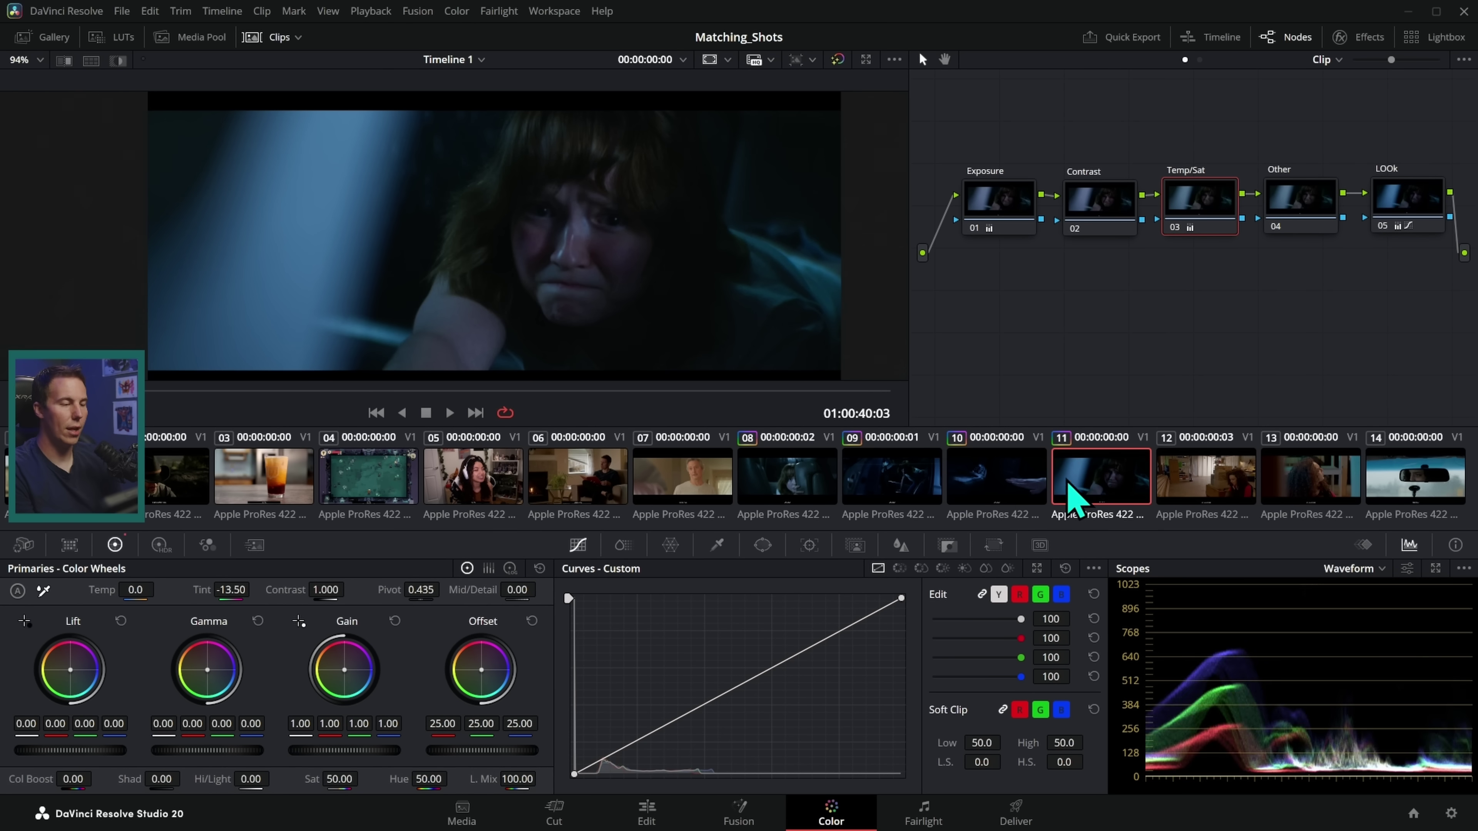
pyautogui.click(1094, 489)
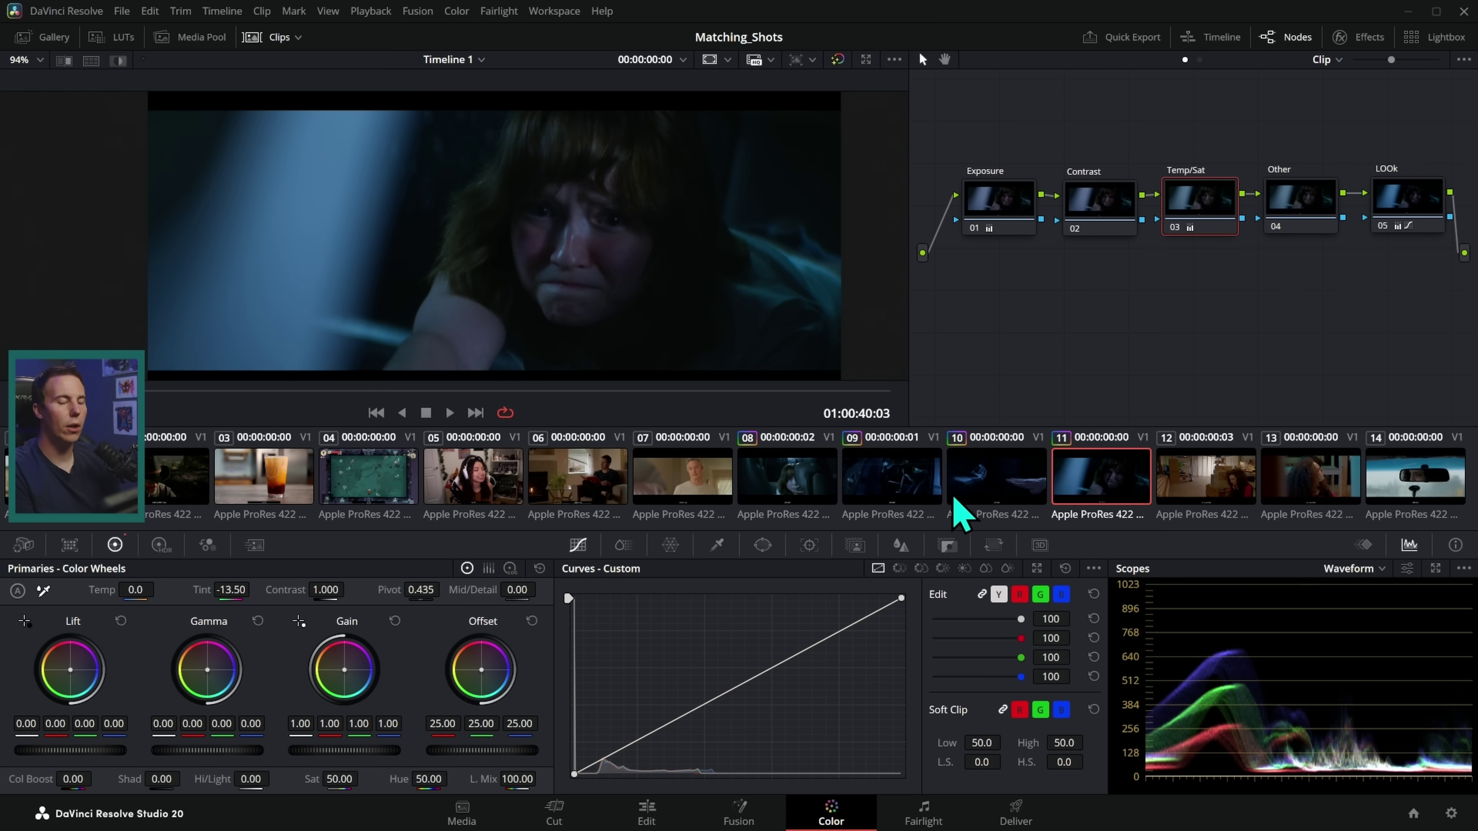
pyautogui.click(905, 504)
pyautogui.click(1098, 495)
pyautogui.click(897, 495)
pyautogui.click(1094, 495)
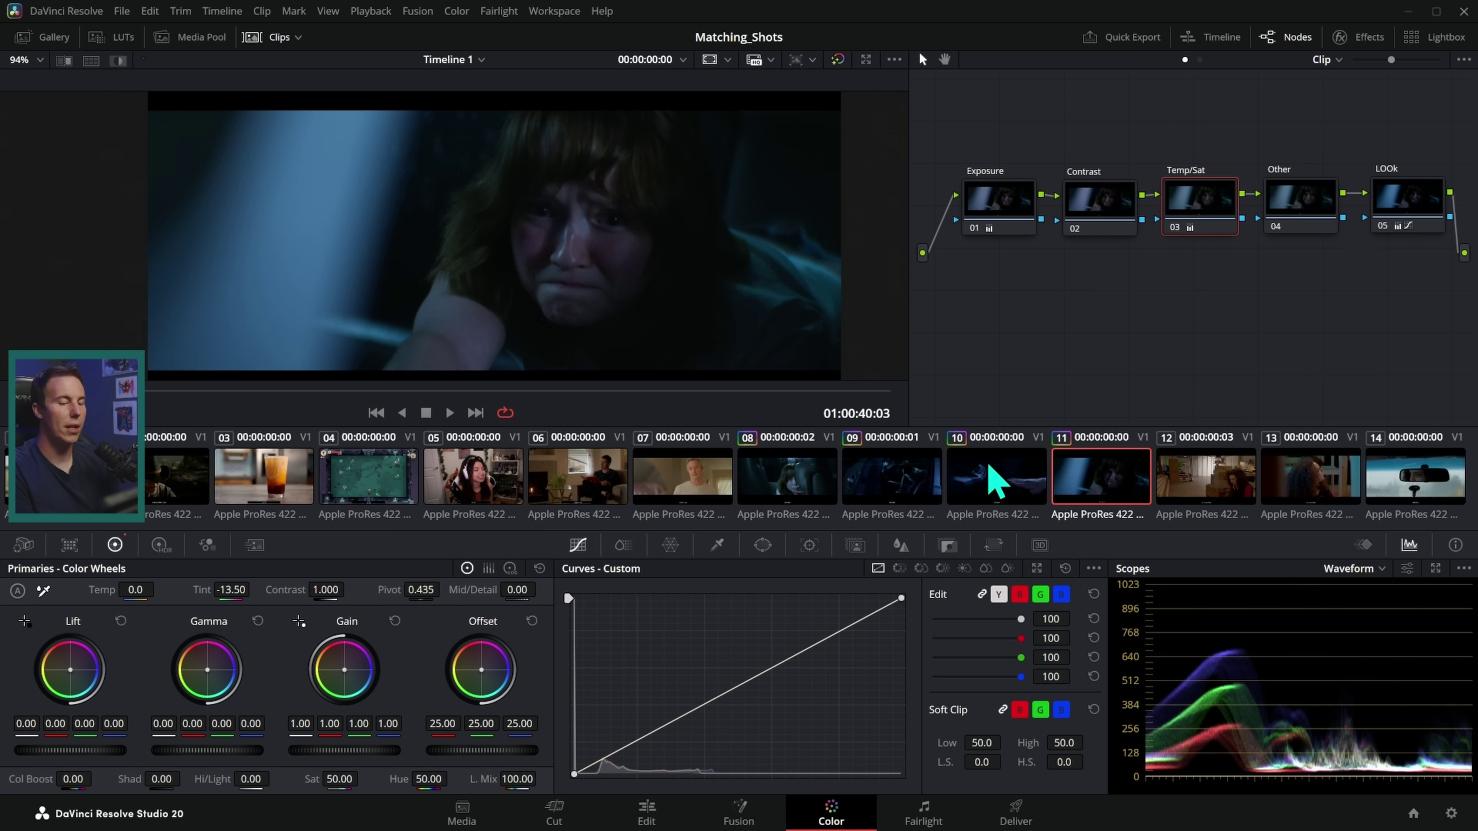
pyautogui.click(896, 495)
pyautogui.click(1084, 483)
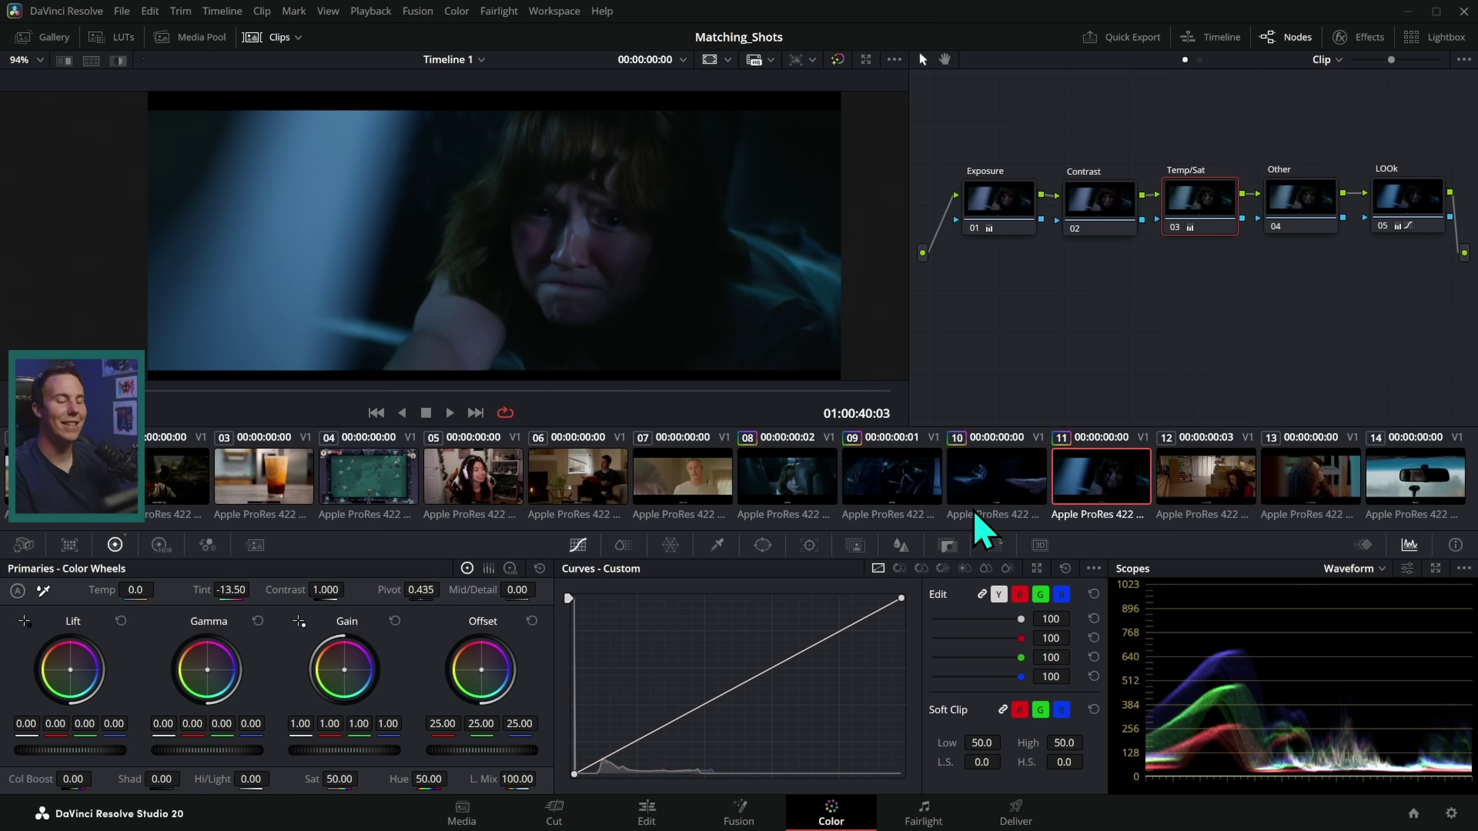
pyautogui.click(979, 486)
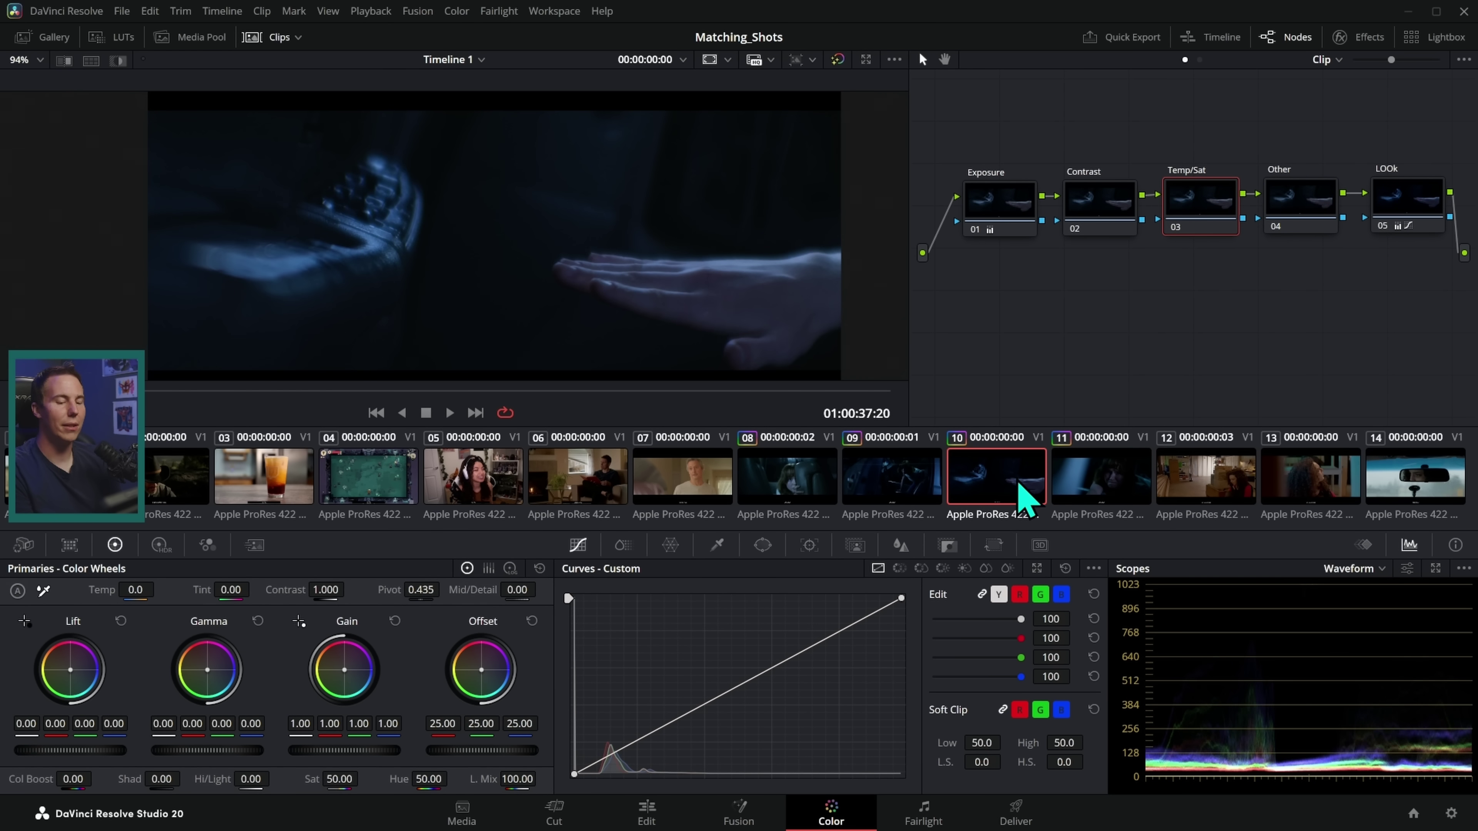
pyautogui.click(1102, 496)
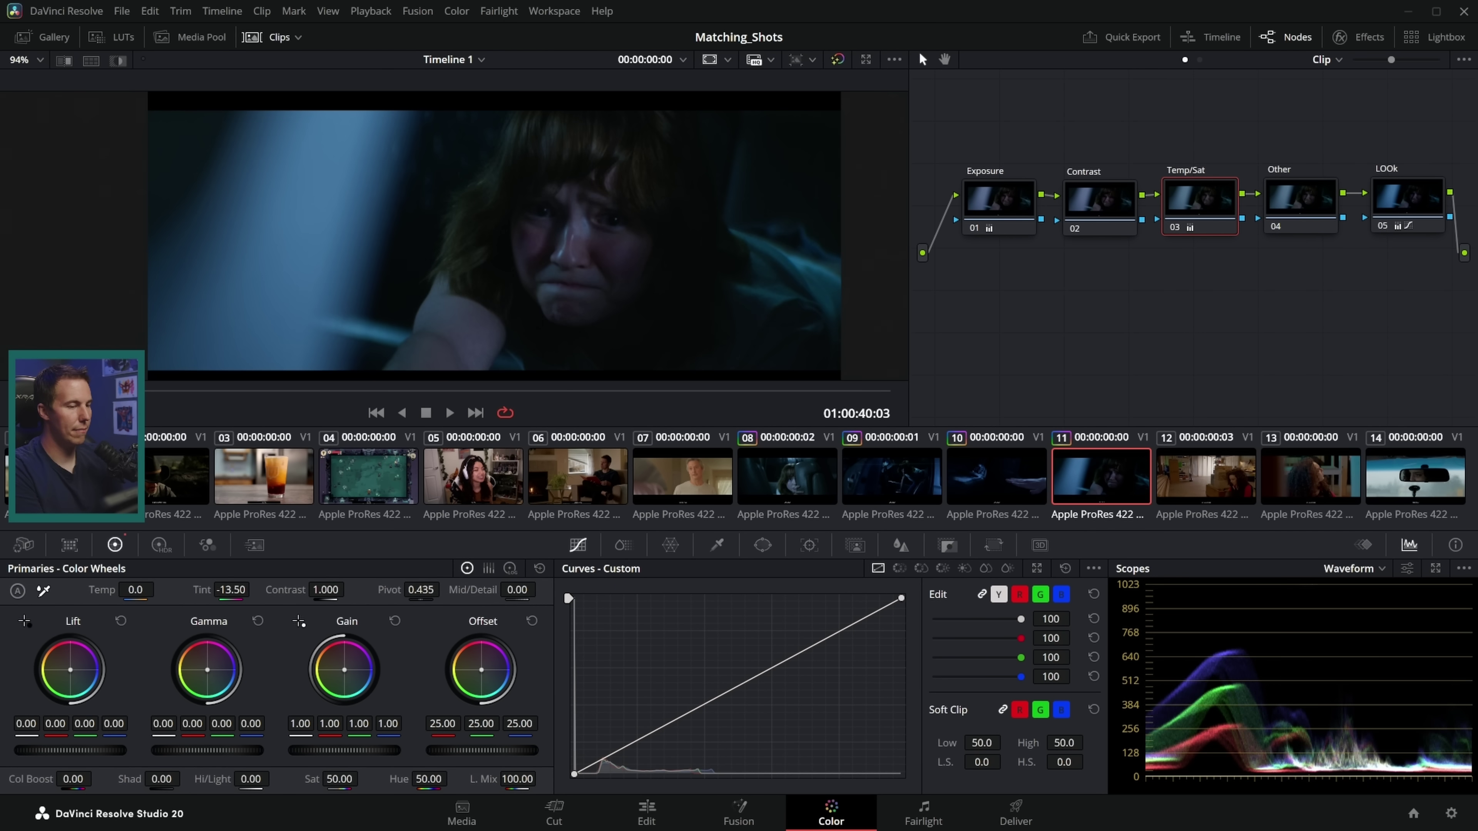
pyautogui.moveTo(231, 589); pyautogui.dragTo(248, 618)
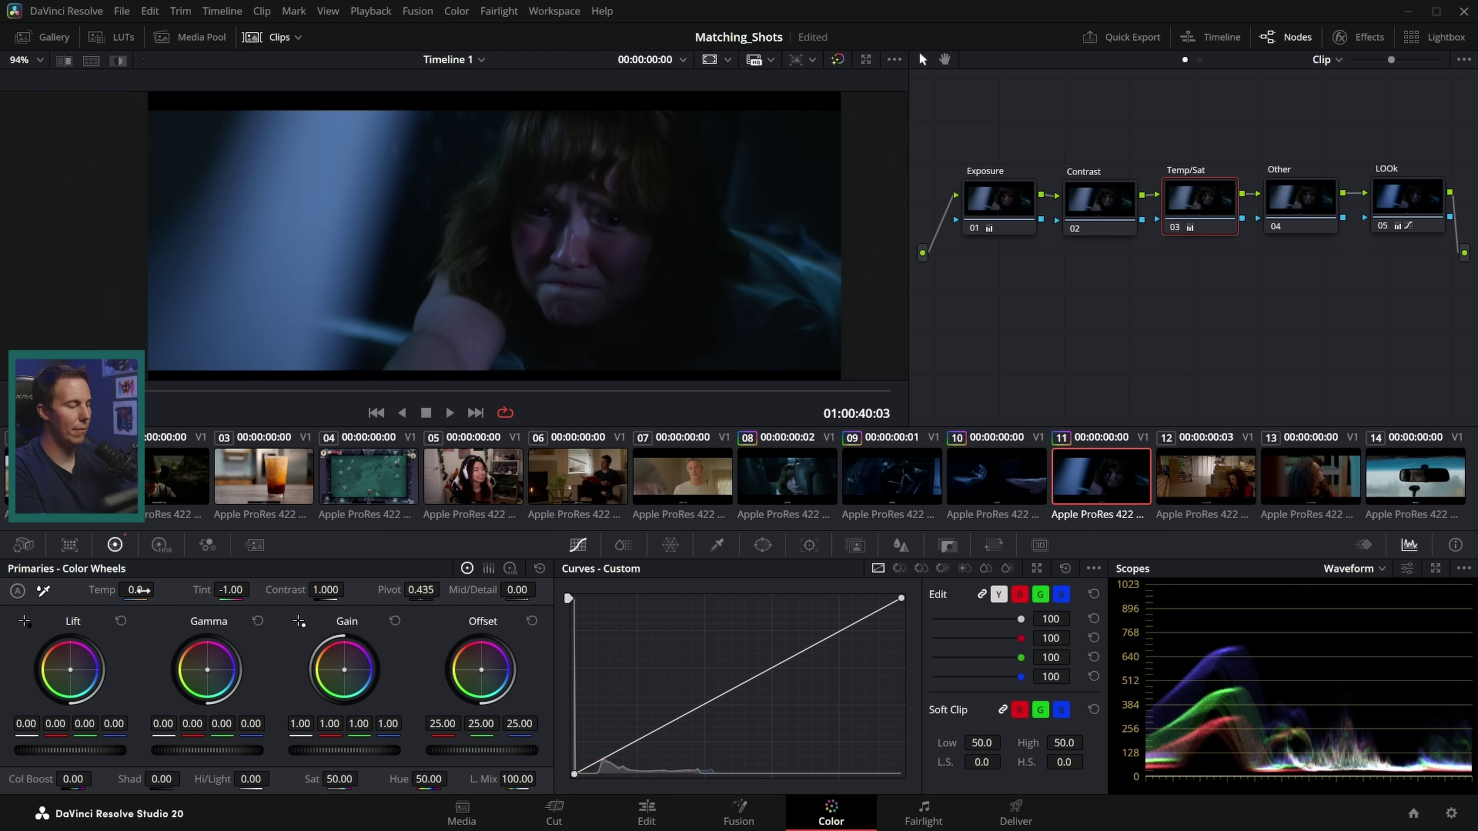
# - Cool shot 11's temperature to -190.0 and compare it against shot 9
pyautogui.moveTo(135, 590); pyautogui.dragTo(107, 590)
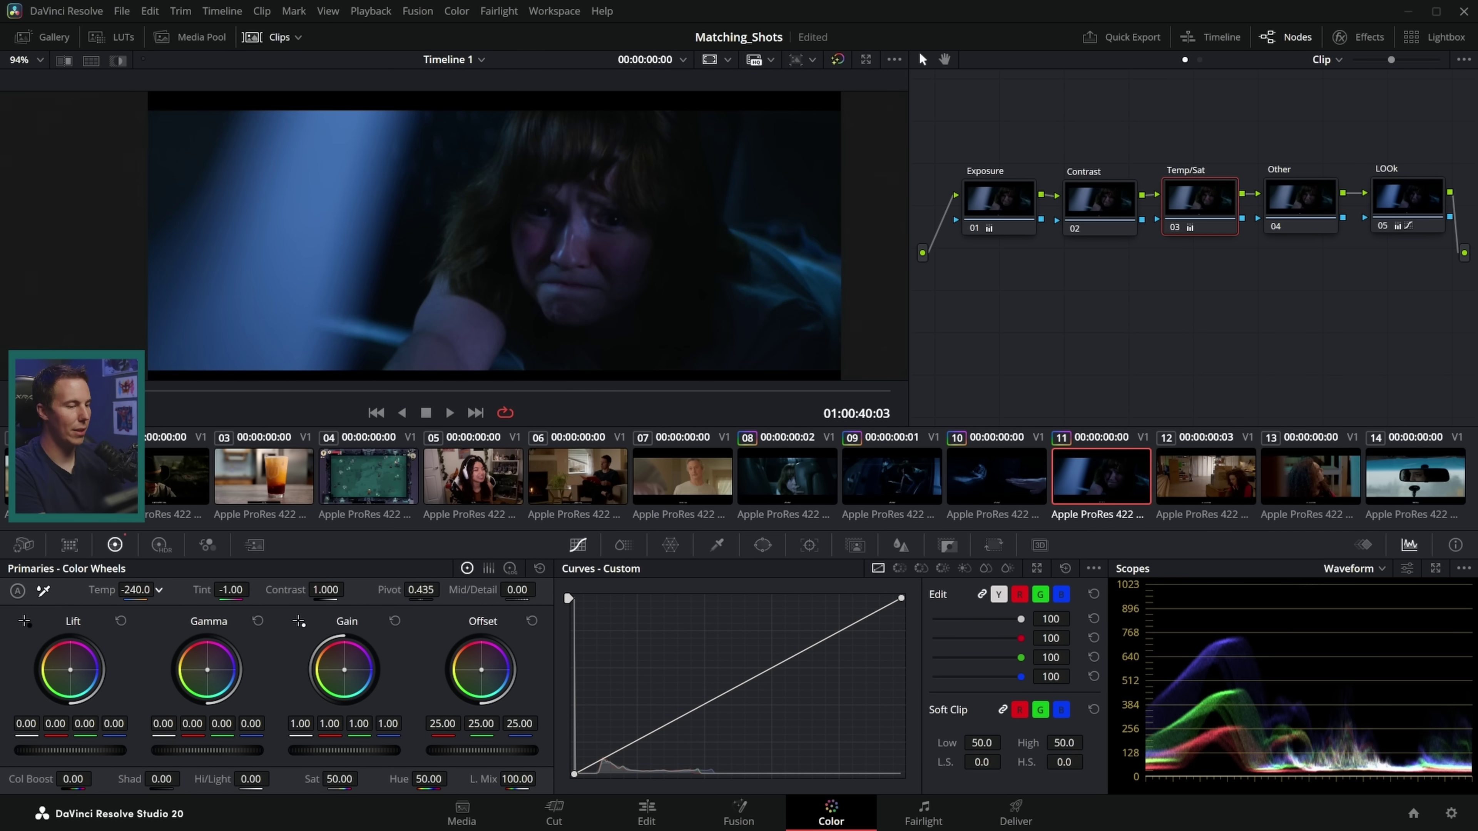
pyautogui.click(896, 480)
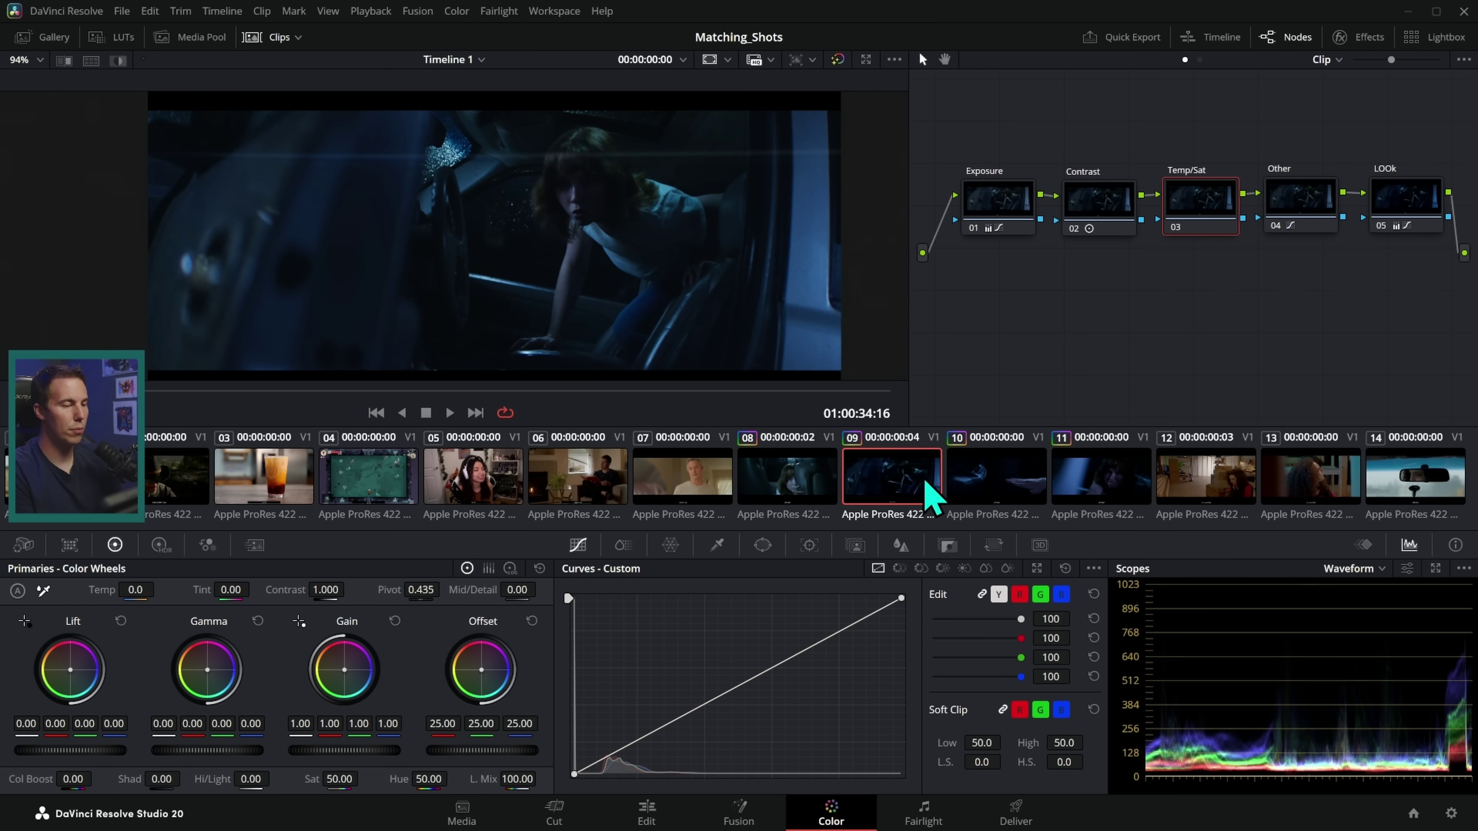
pyautogui.click(1099, 483)
pyautogui.click(881, 488)
pyautogui.click(1093, 502)
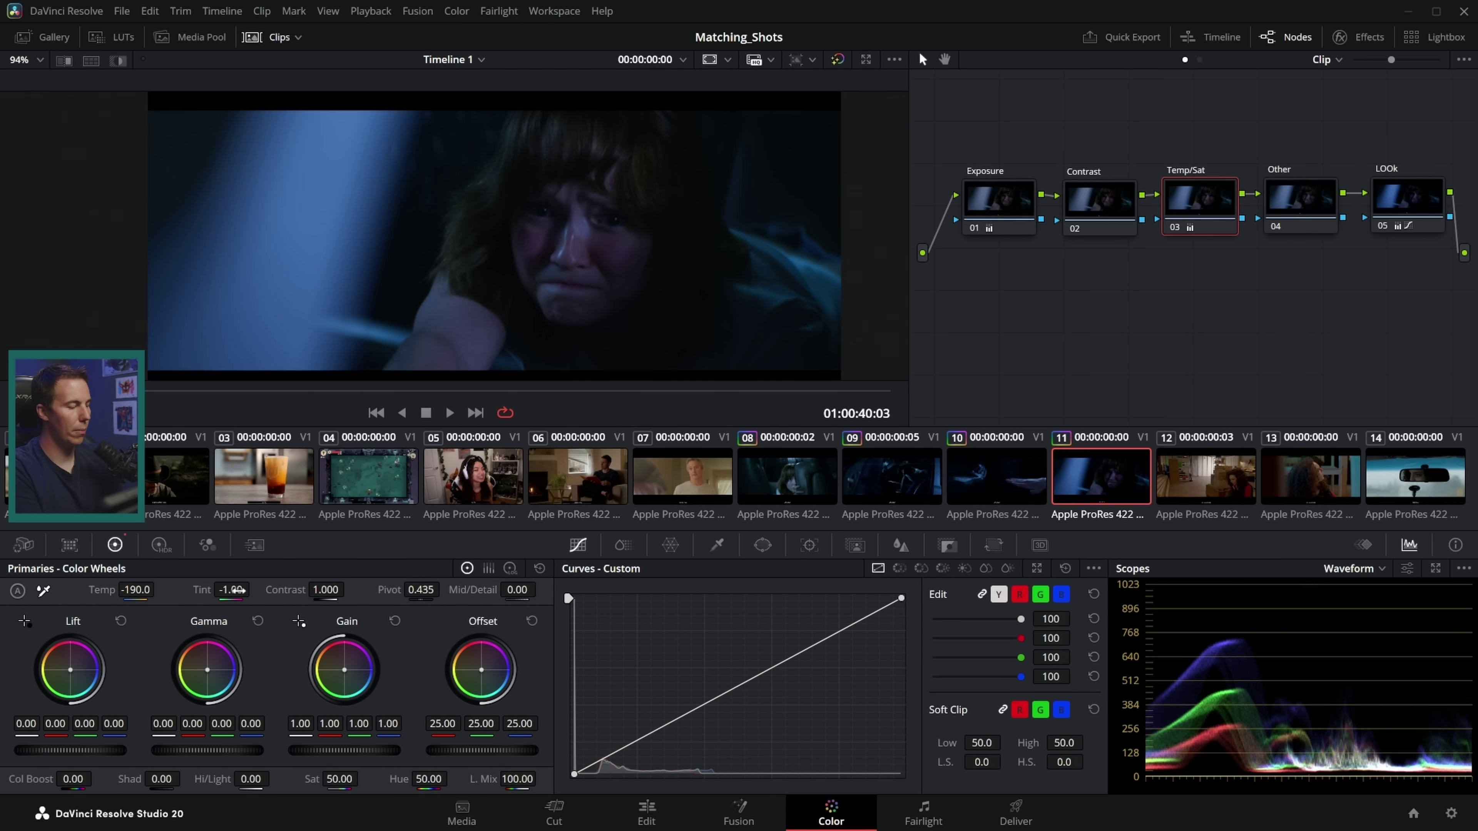
# - Set shot 11's tint to -6.50, flipping against shot 9 and finally bringing up shot 10
pyautogui.moveTo(237, 591); pyautogui.dragTo(229, 591)
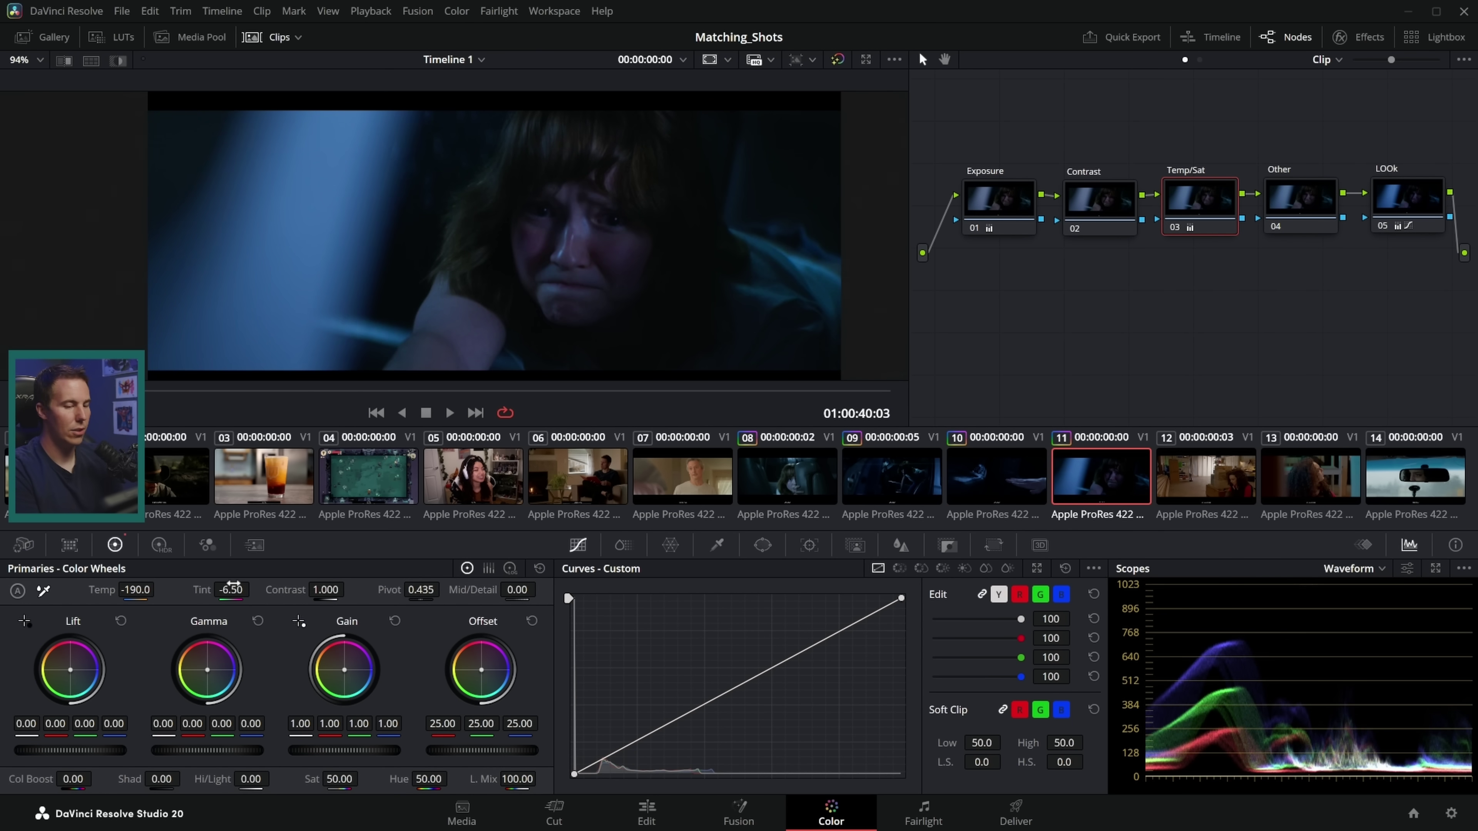
pyautogui.click(896, 483)
pyautogui.click(1091, 483)
pyautogui.click(896, 483)
pyautogui.click(1091, 483)
pyautogui.click(896, 483)
pyautogui.click(1059, 495)
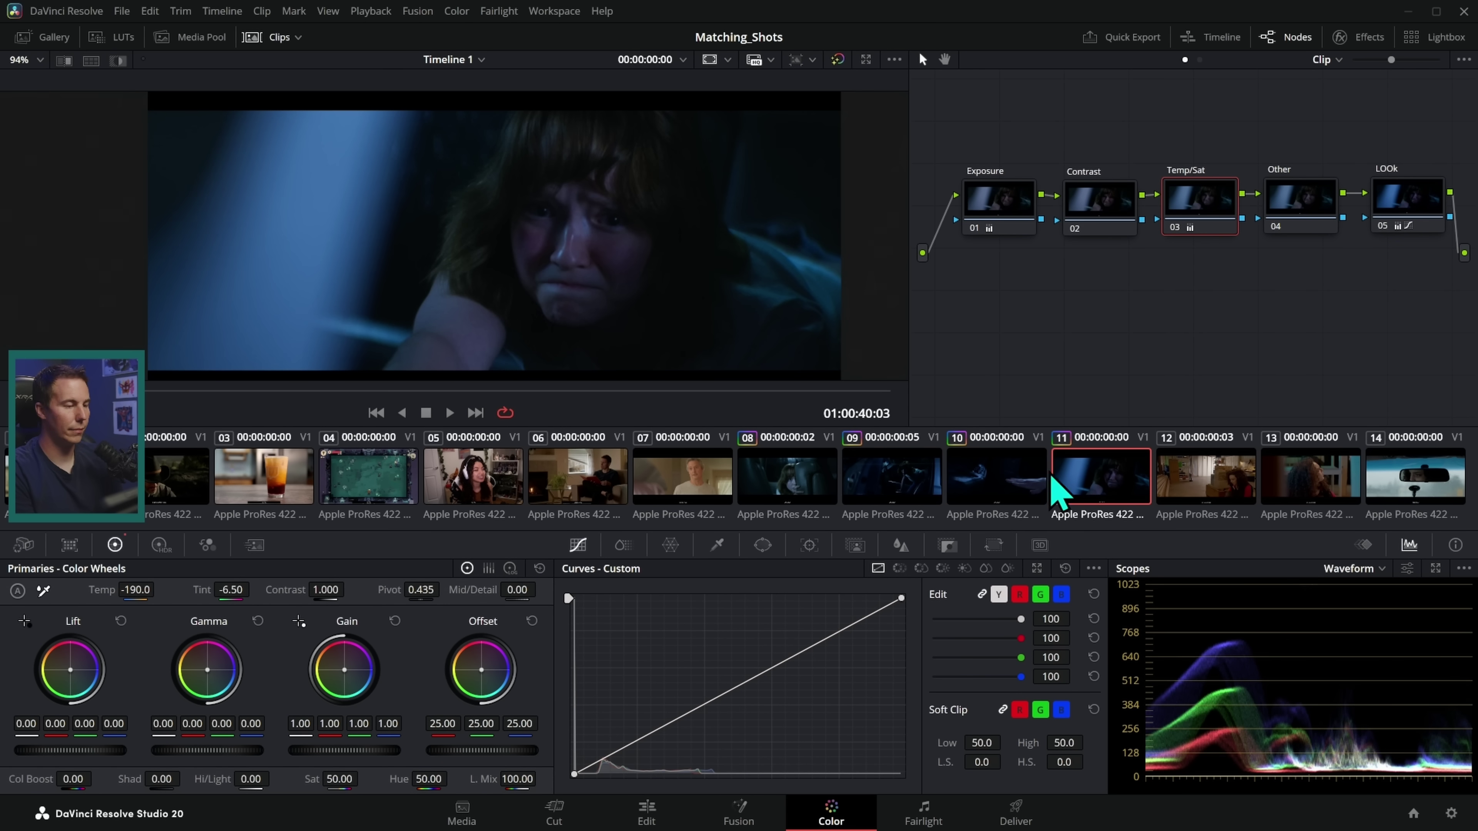
pyautogui.click(948, 485)
pyautogui.click(1093, 485)
pyautogui.click(907, 489)
pyautogui.click(1105, 512)
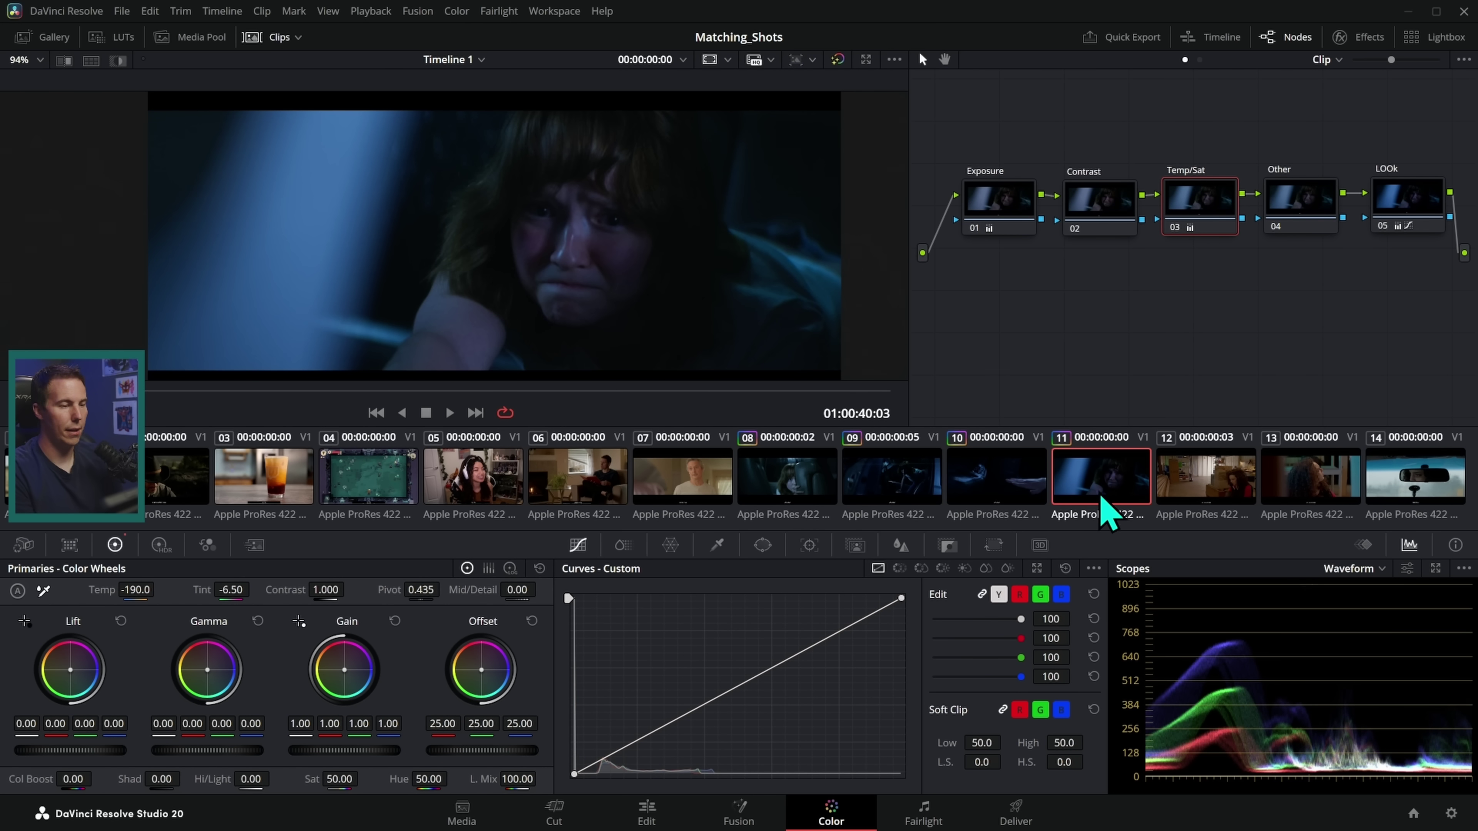
pyautogui.click(879, 512)
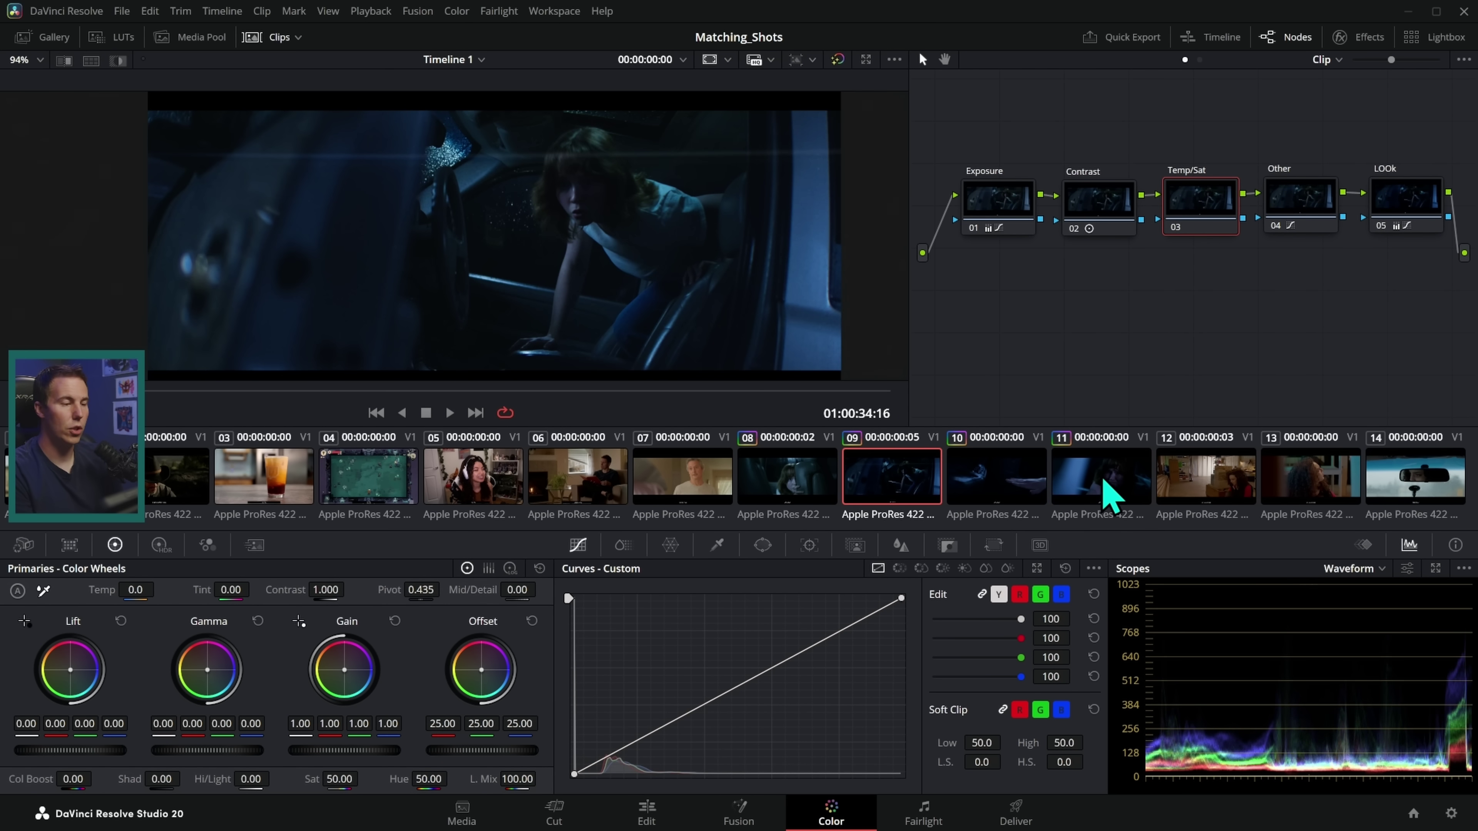
pyautogui.click(1108, 495)
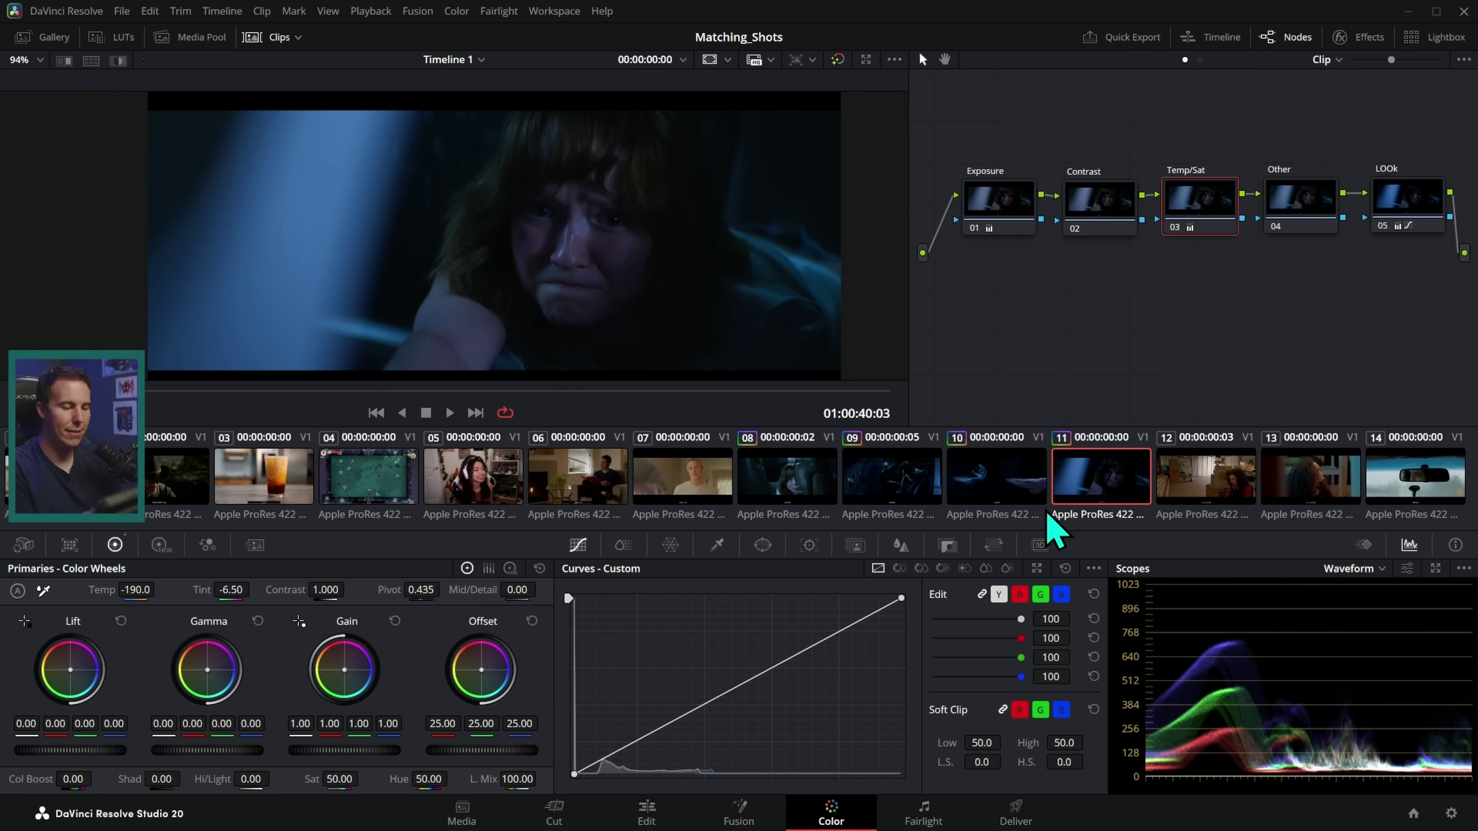
pyautogui.click(895, 507)
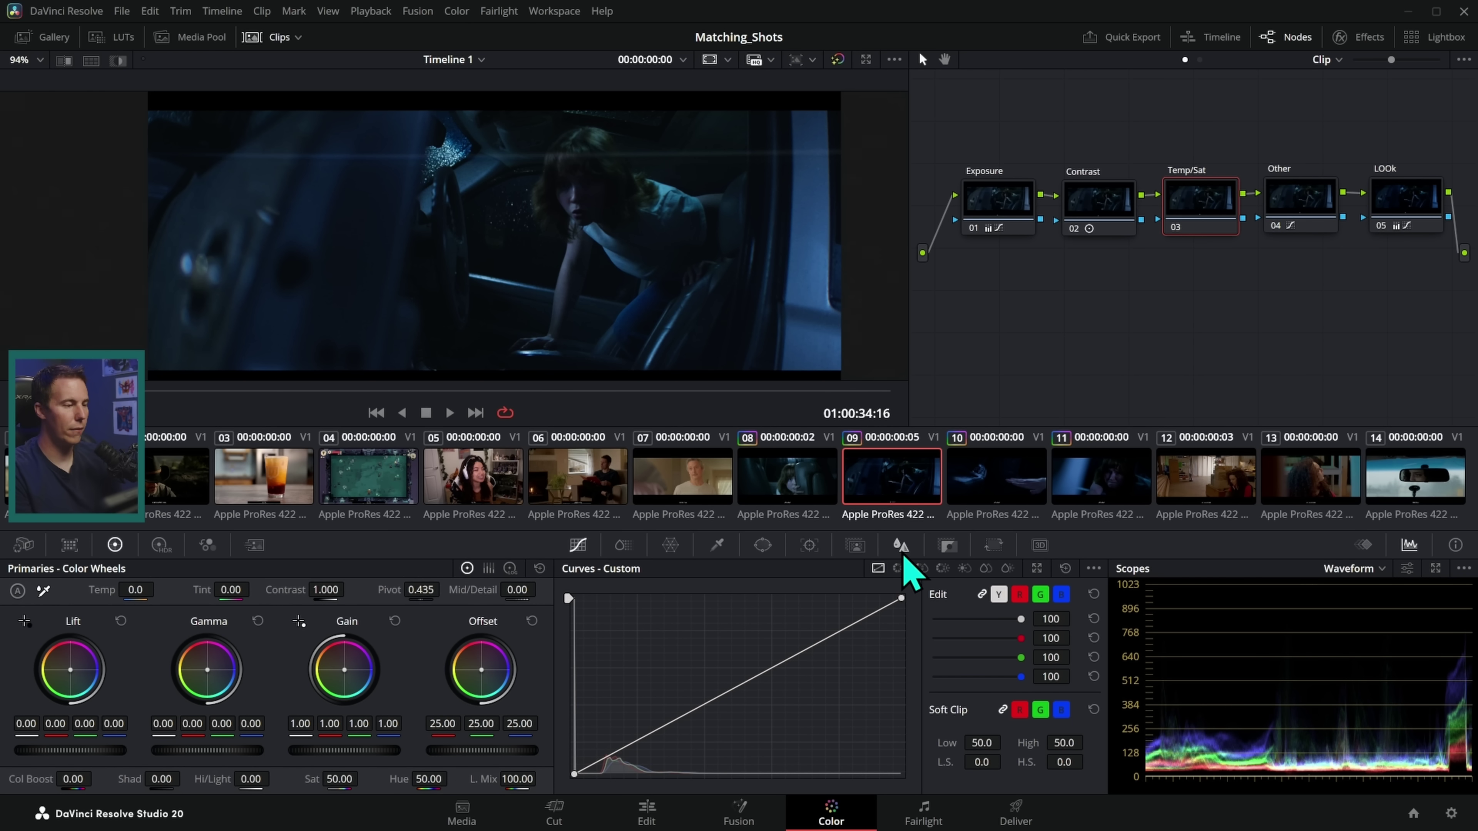
pyautogui.click(1098, 512)
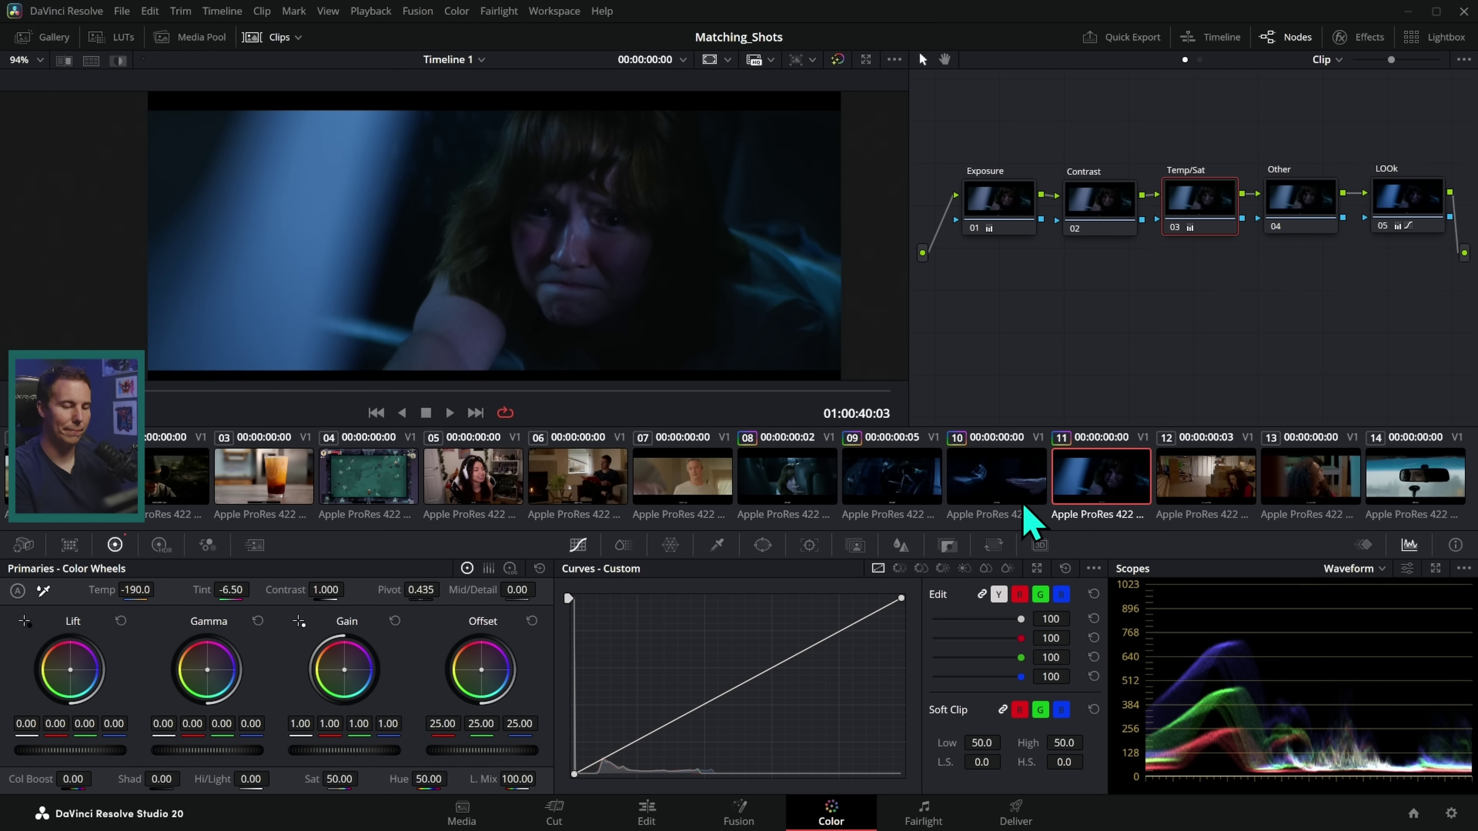
pyautogui.click(1039, 470)
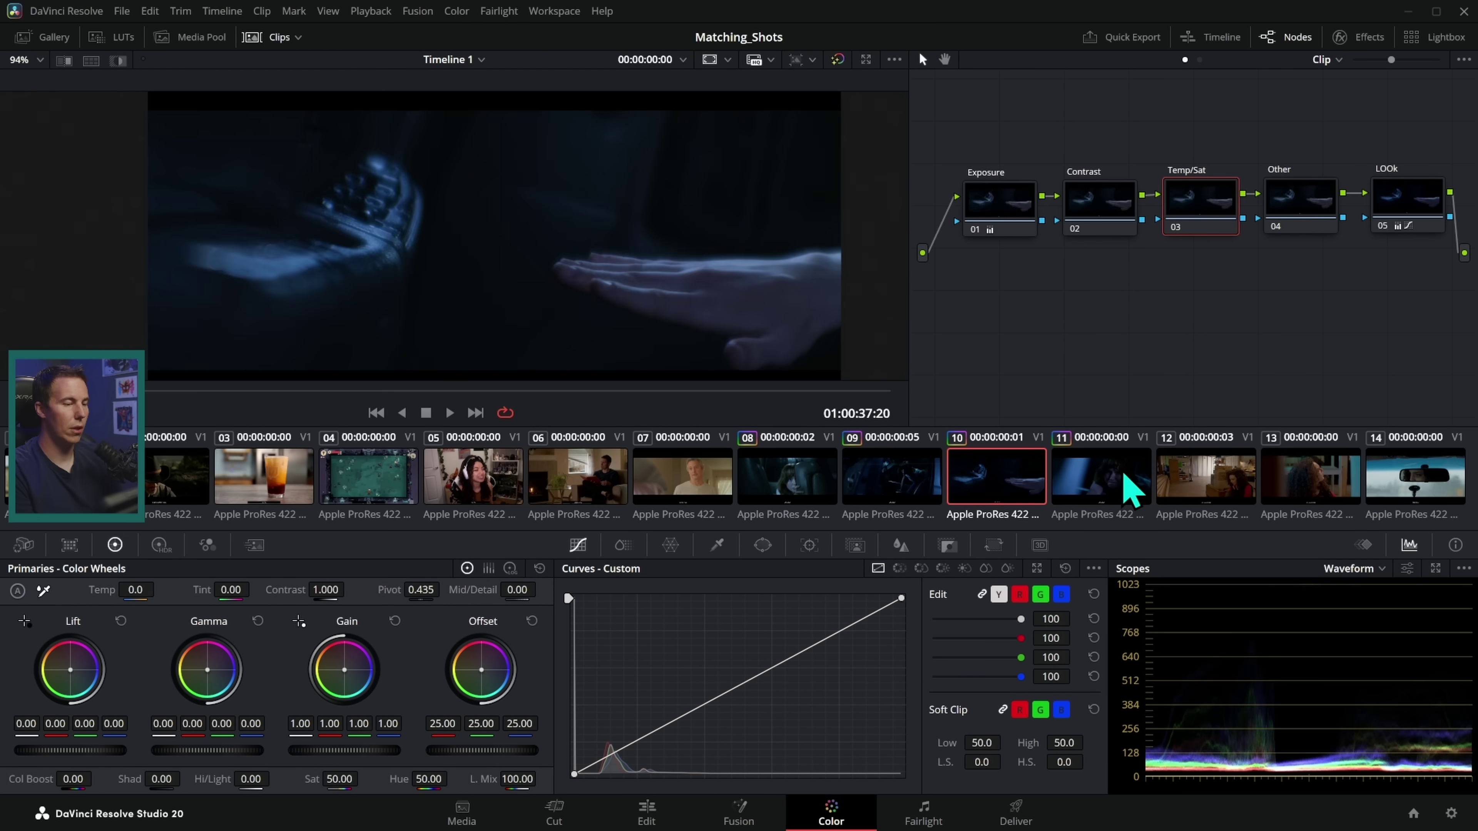
# - Flip between shots 11, 09 and 08 to compare their looks
pyautogui.click(1100, 499)
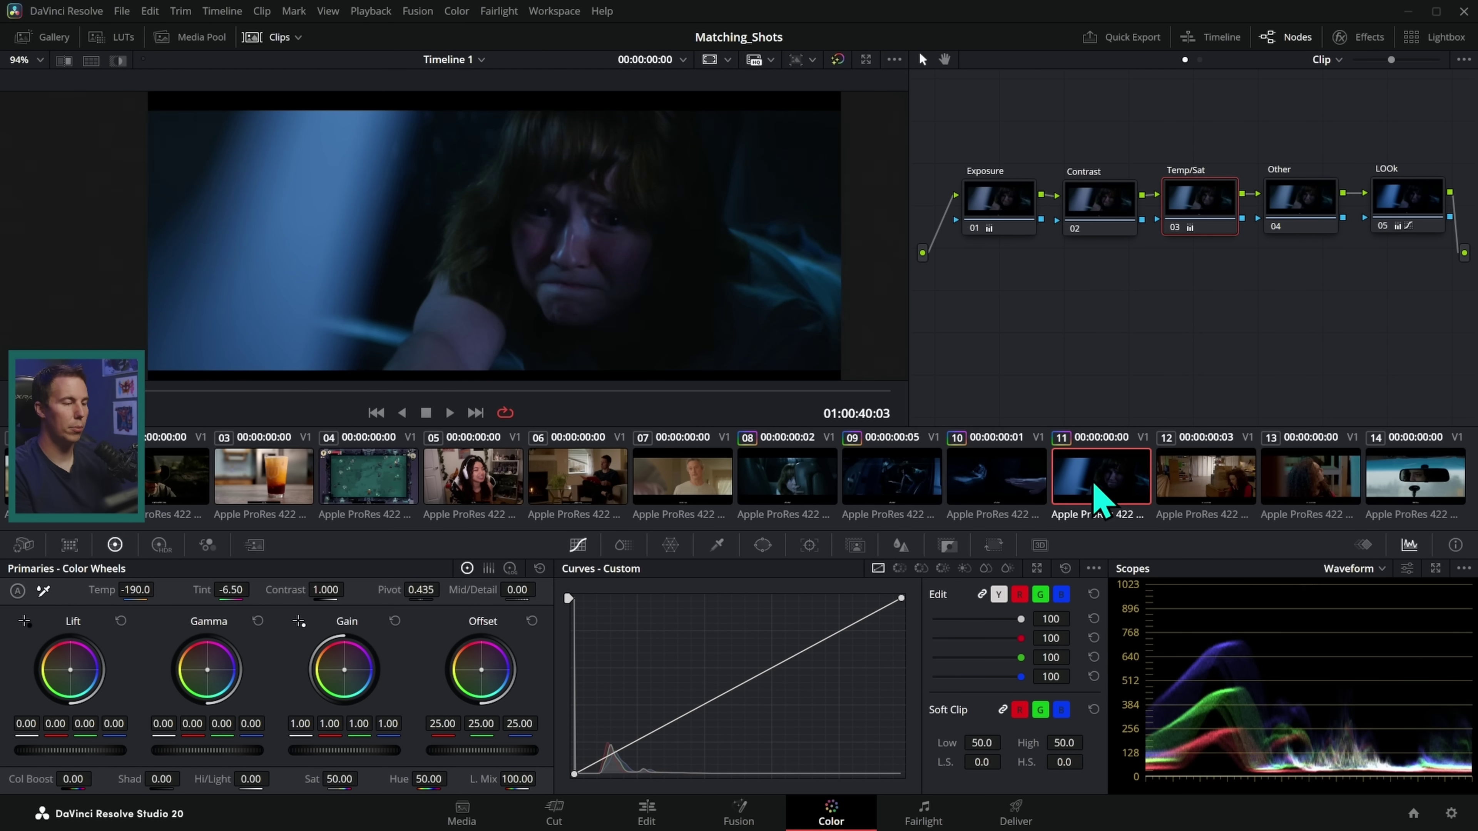
pyautogui.click(917, 502)
pyautogui.click(802, 492)
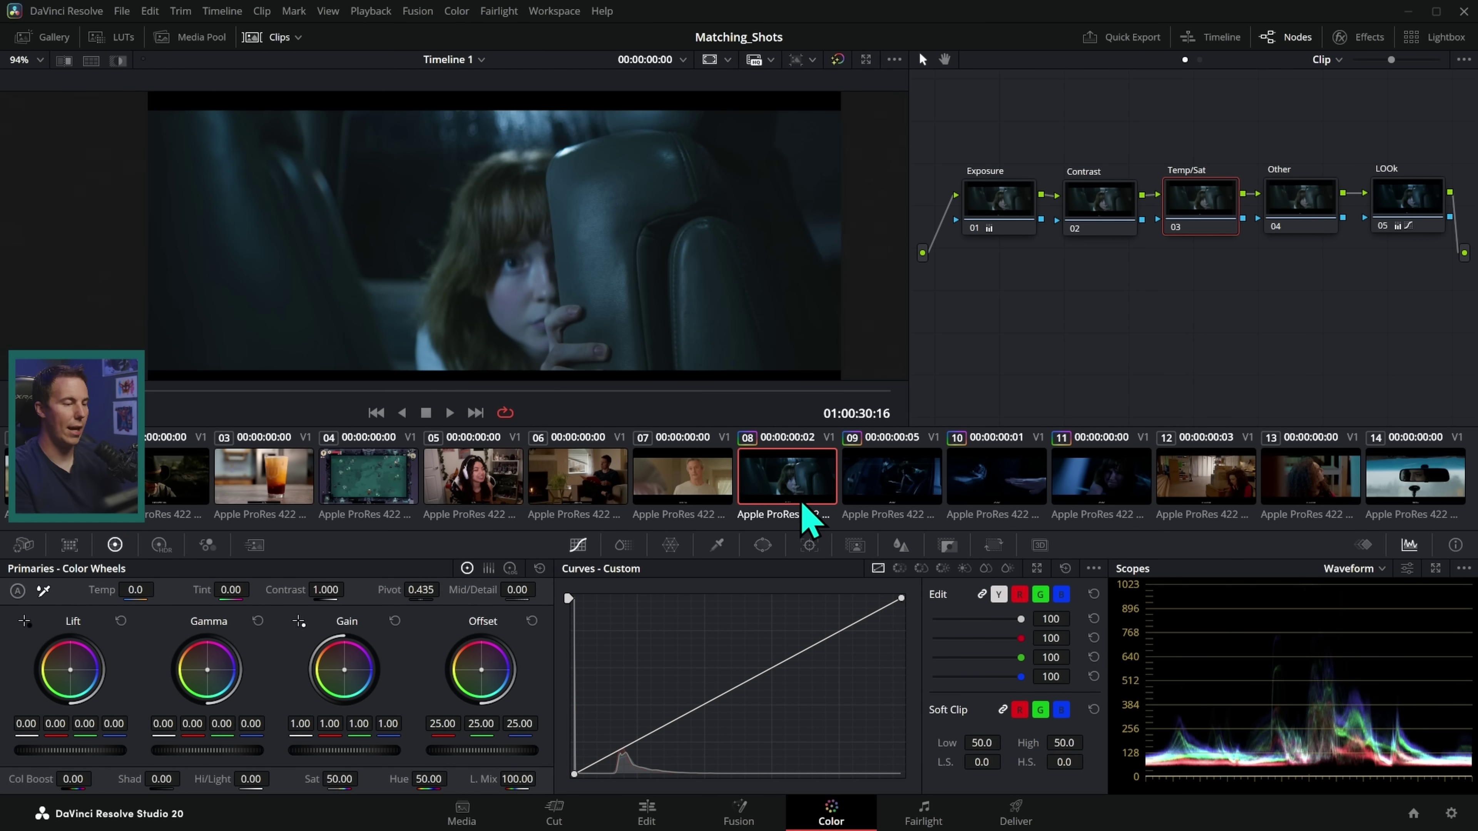
pyautogui.click(867, 505)
pyautogui.click(812, 496)
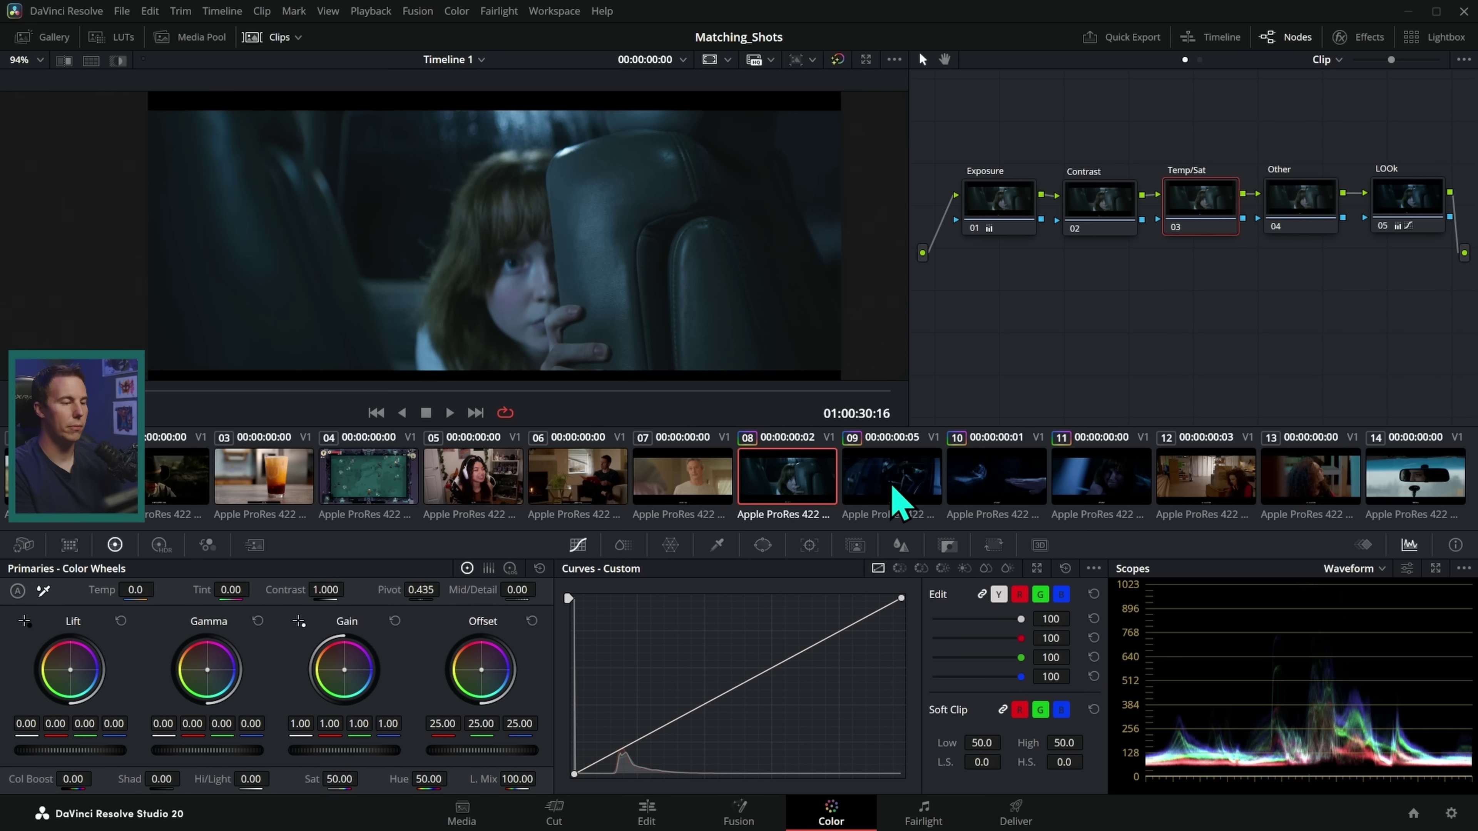
pyautogui.click(899, 503)
pyautogui.click(818, 492)
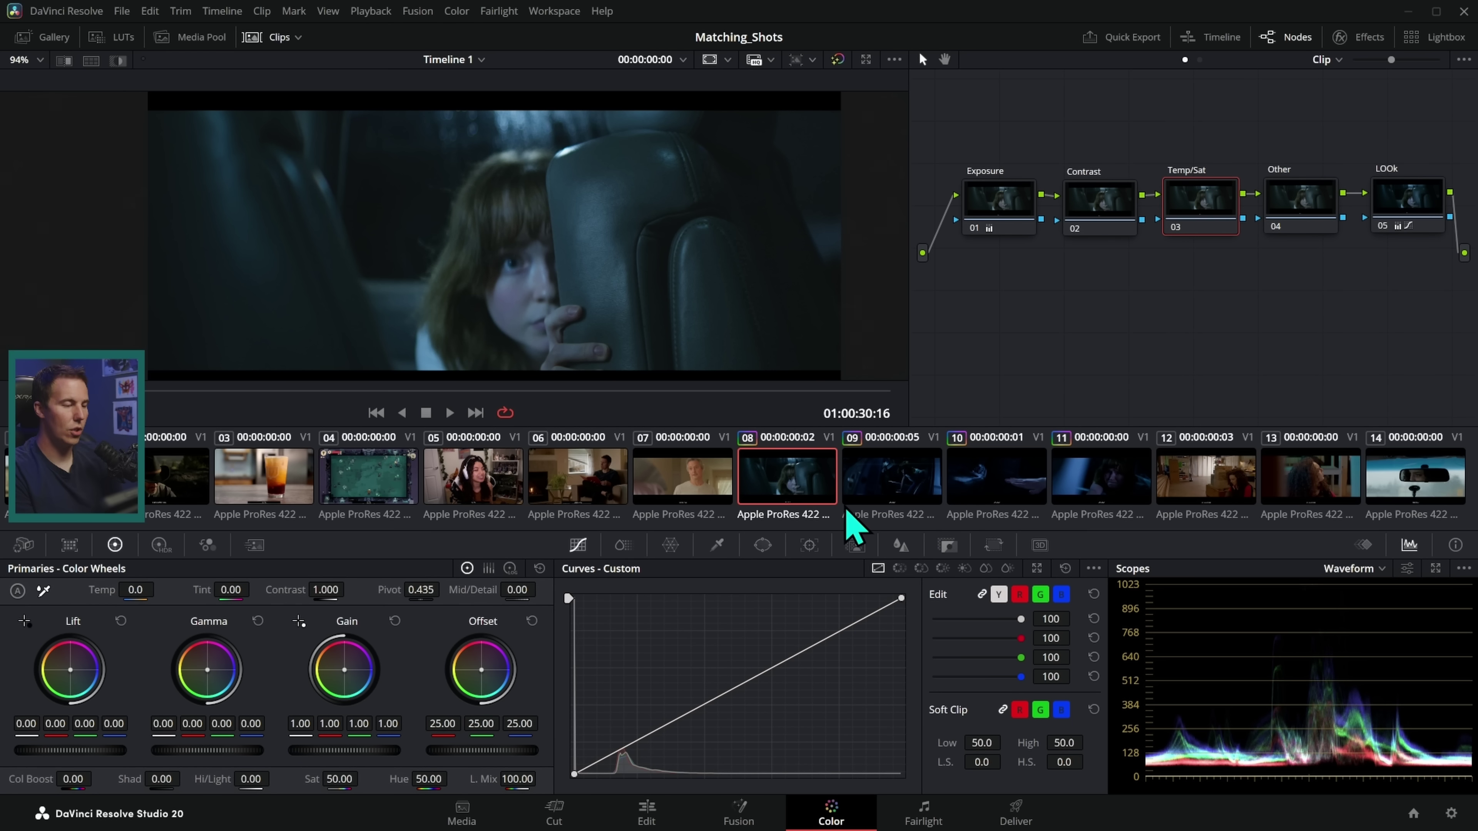
# - Apply the grades of shots 09, 10 and 11 onto shot 08
pyautogui.middleClick(888, 490)
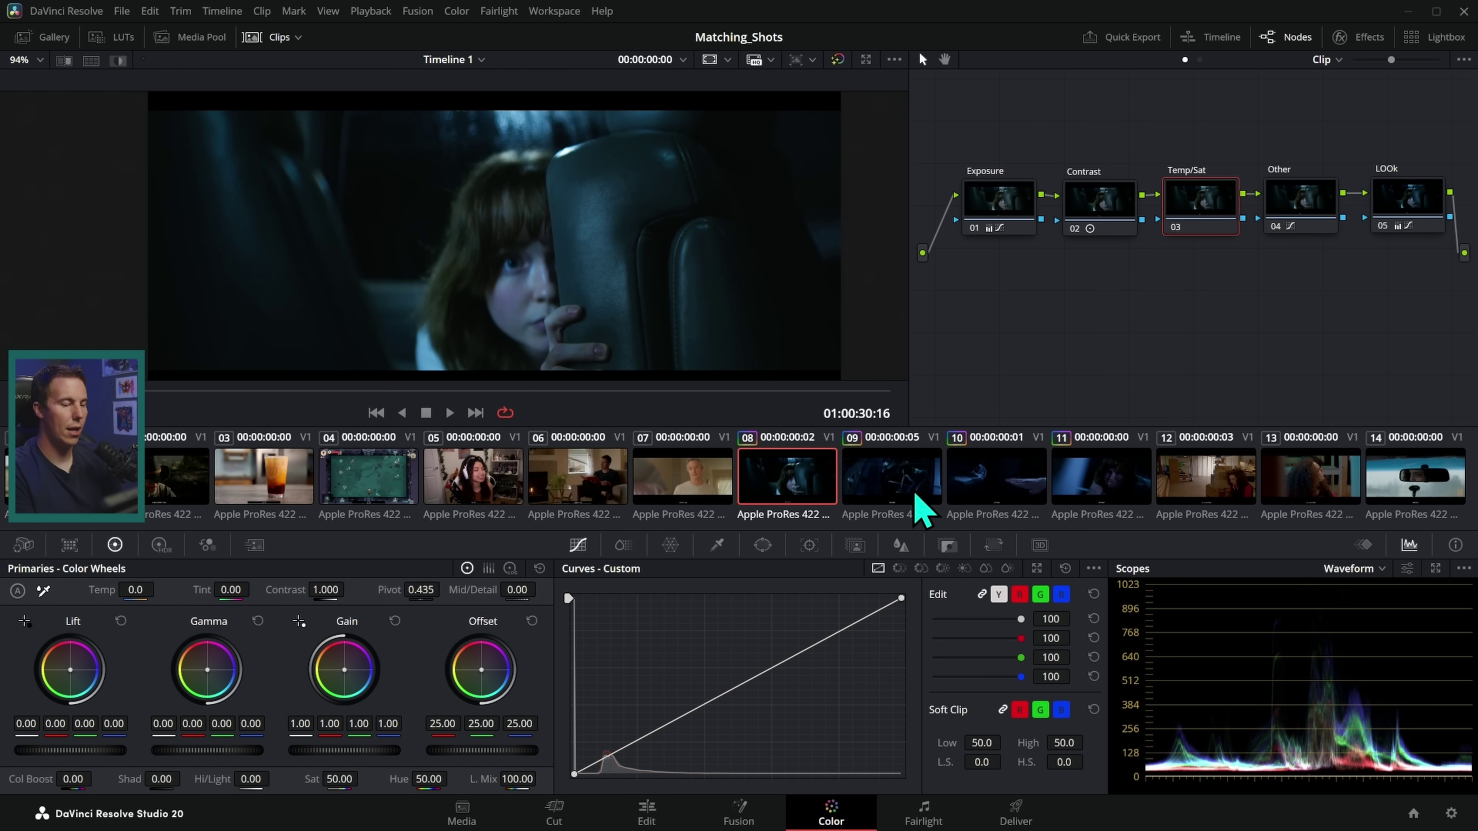
pyautogui.middleClick(983, 482)
pyautogui.middleClick(1079, 495)
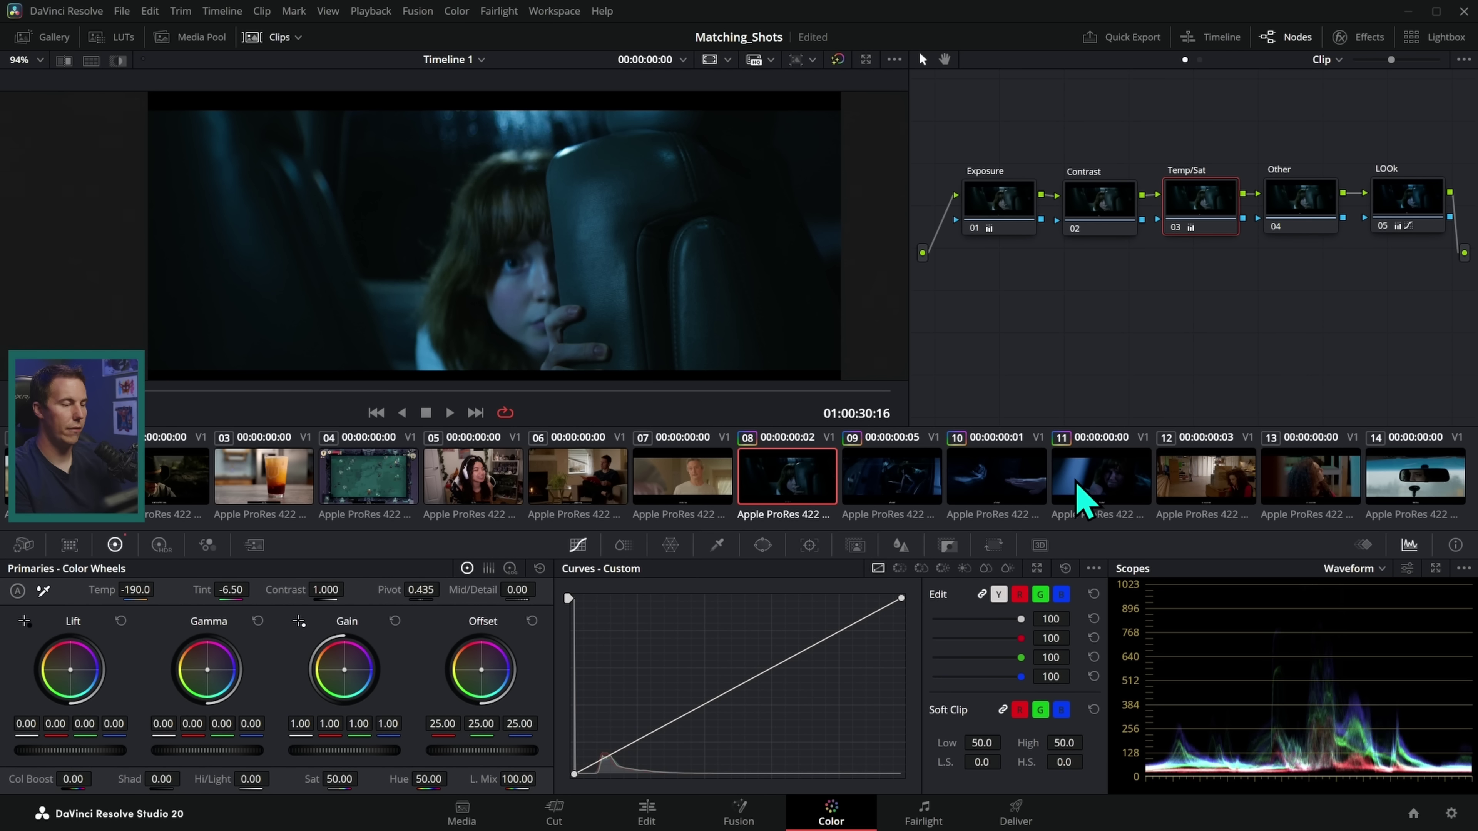
# - Compare shot 08 against shot 09 and raise shot 08's tint to 3.00
pyautogui.click(879, 486)
pyautogui.click(802, 486)
pyautogui.press('Down')
pyautogui.press('Up')
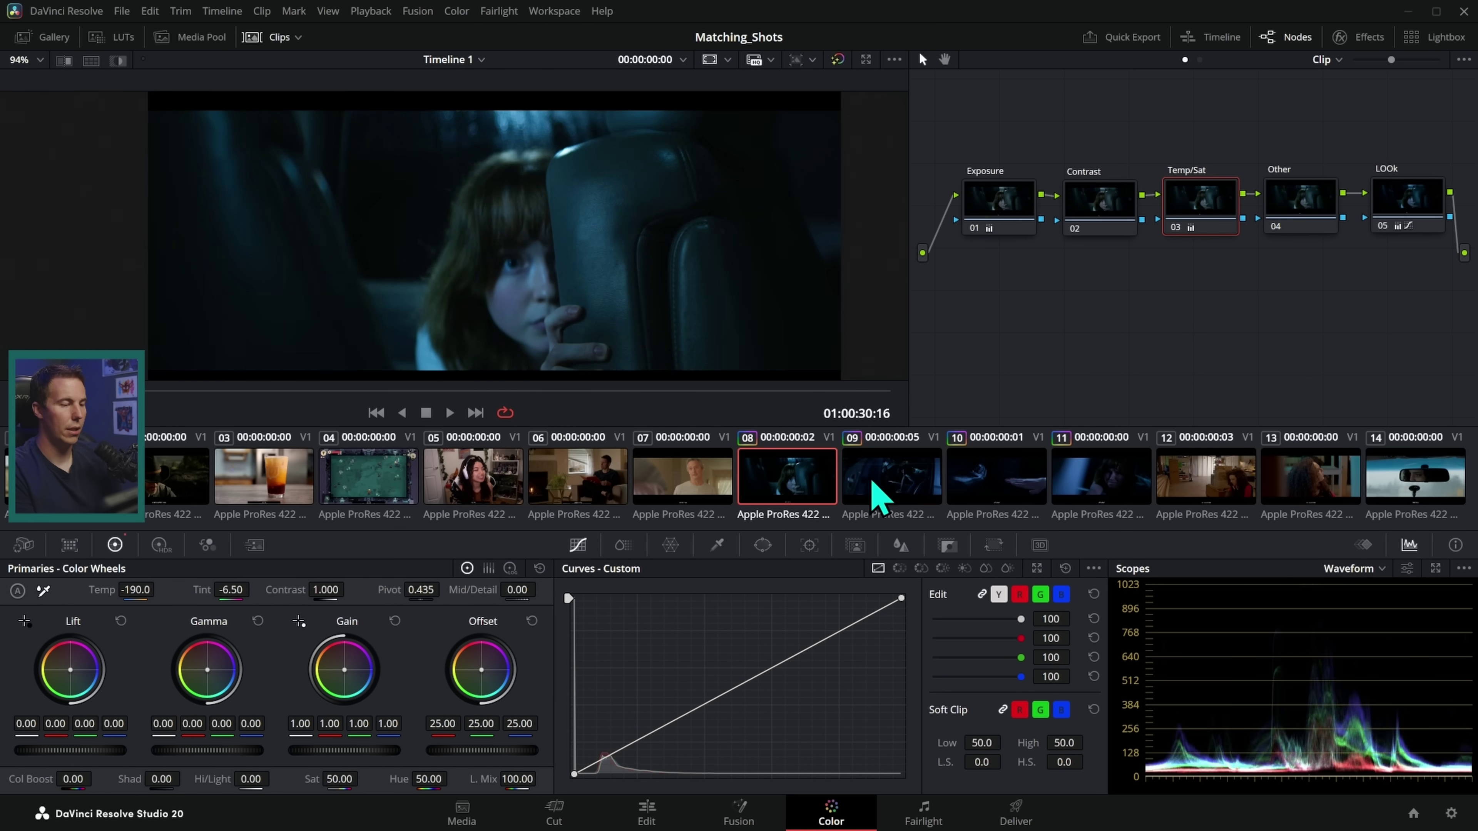
pyautogui.click(890, 486)
pyautogui.click(806, 501)
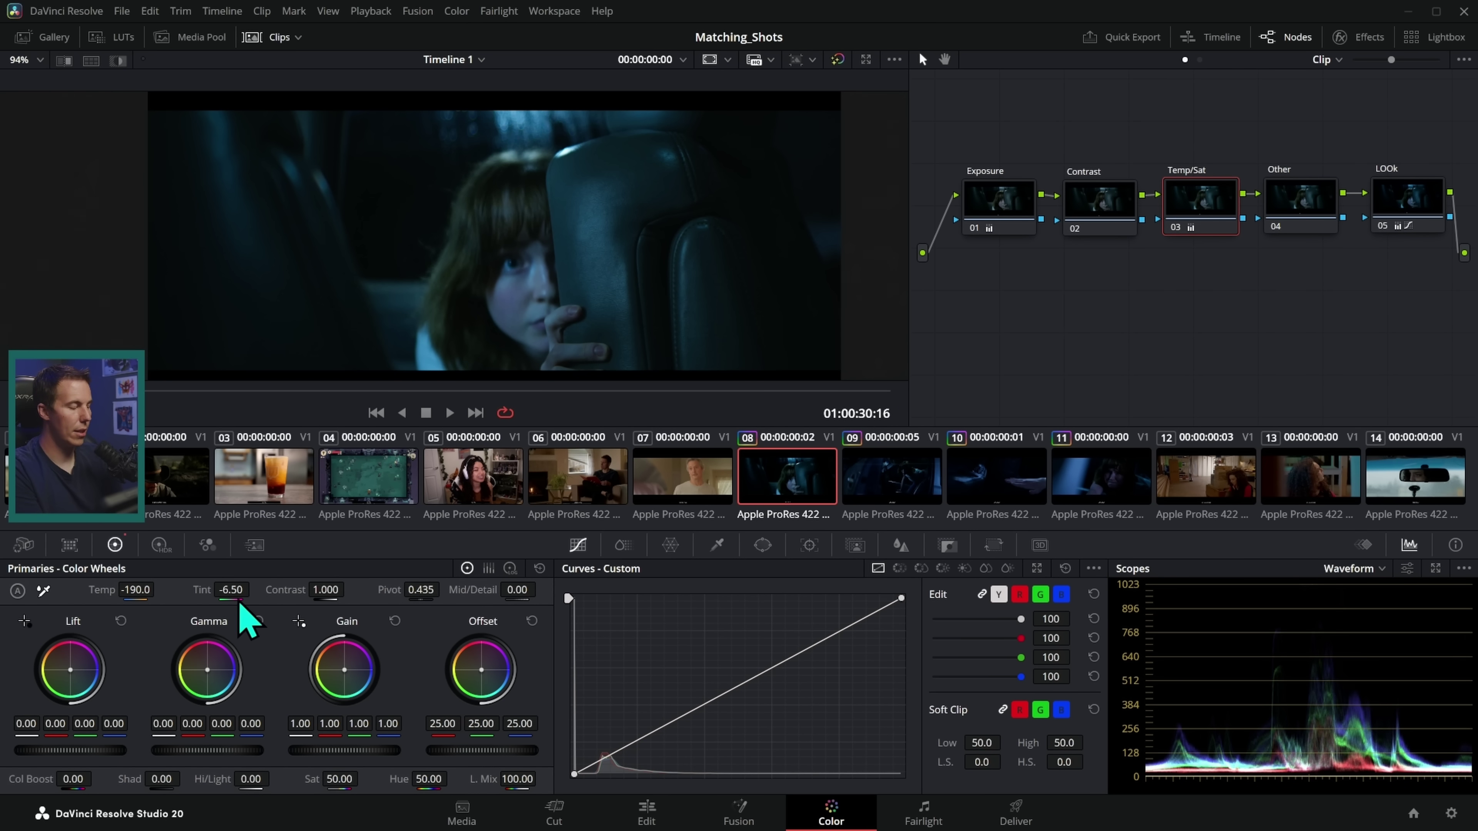
pyautogui.moveTo(255, 589); pyautogui.dragTo(254, 589)
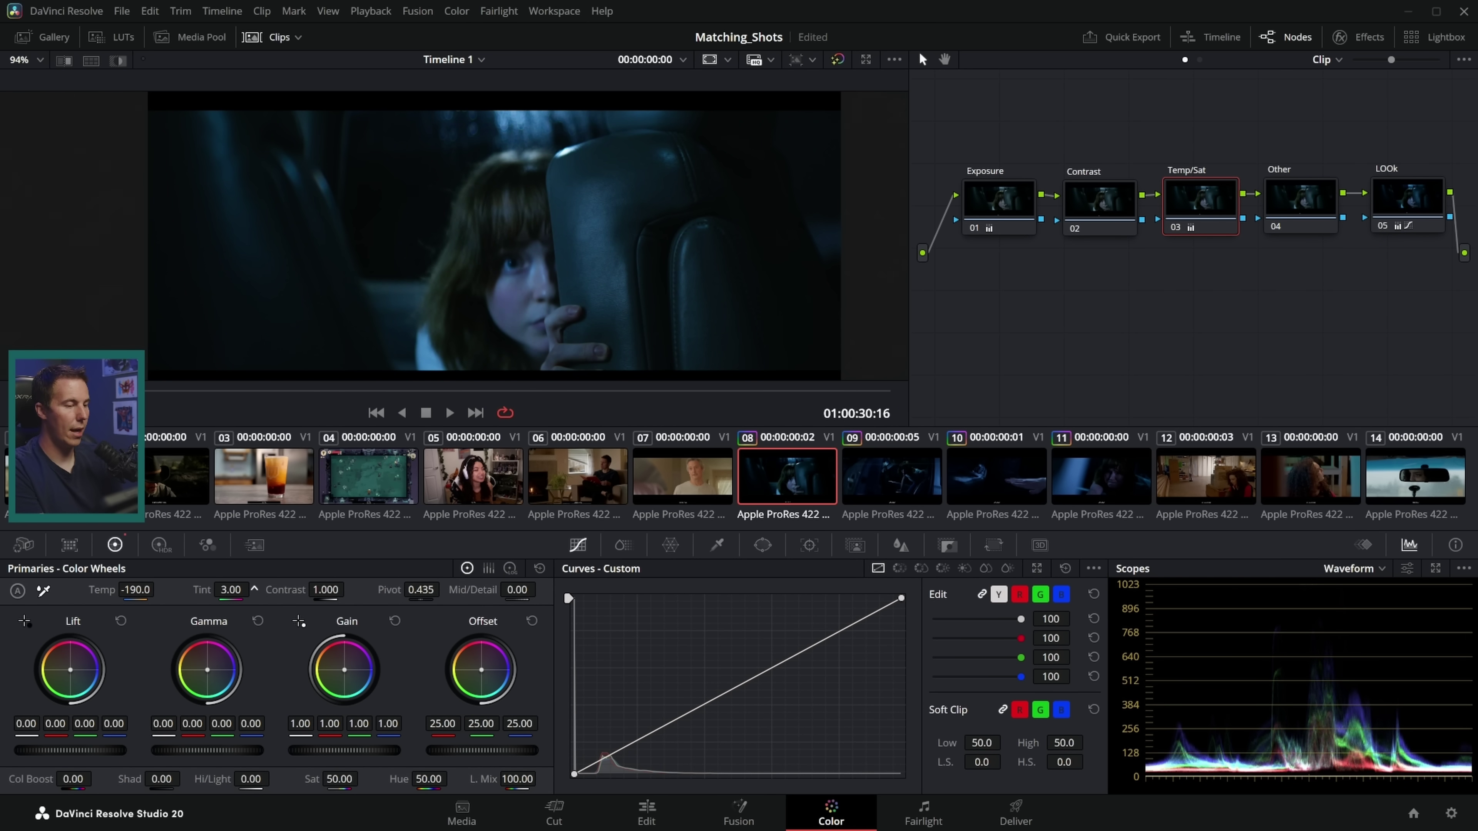
pyautogui.click(850, 483)
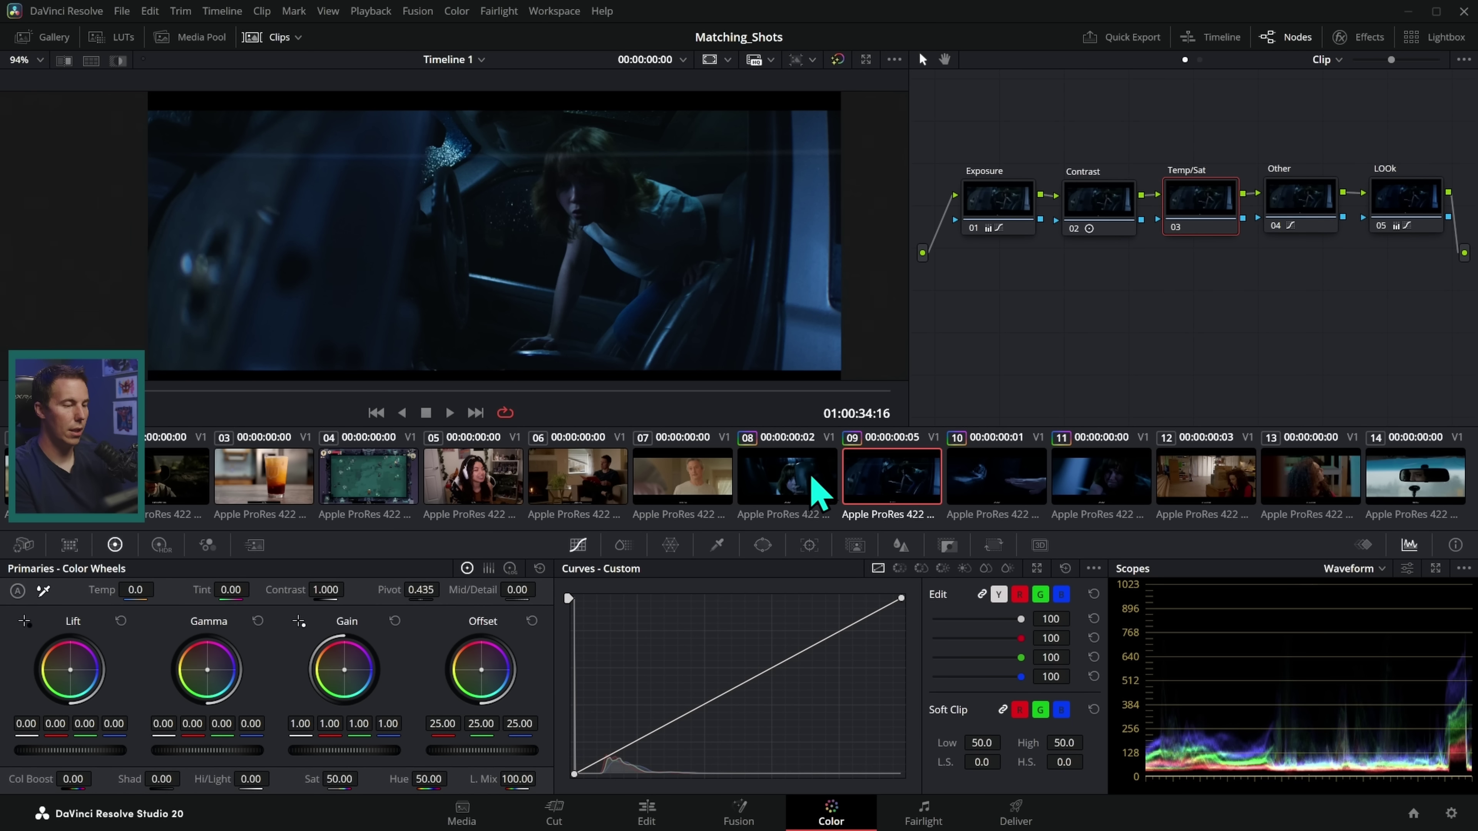
# - Turn on the split-screen wipe showing shot 08 against shot 09
pyautogui.click(64, 60)
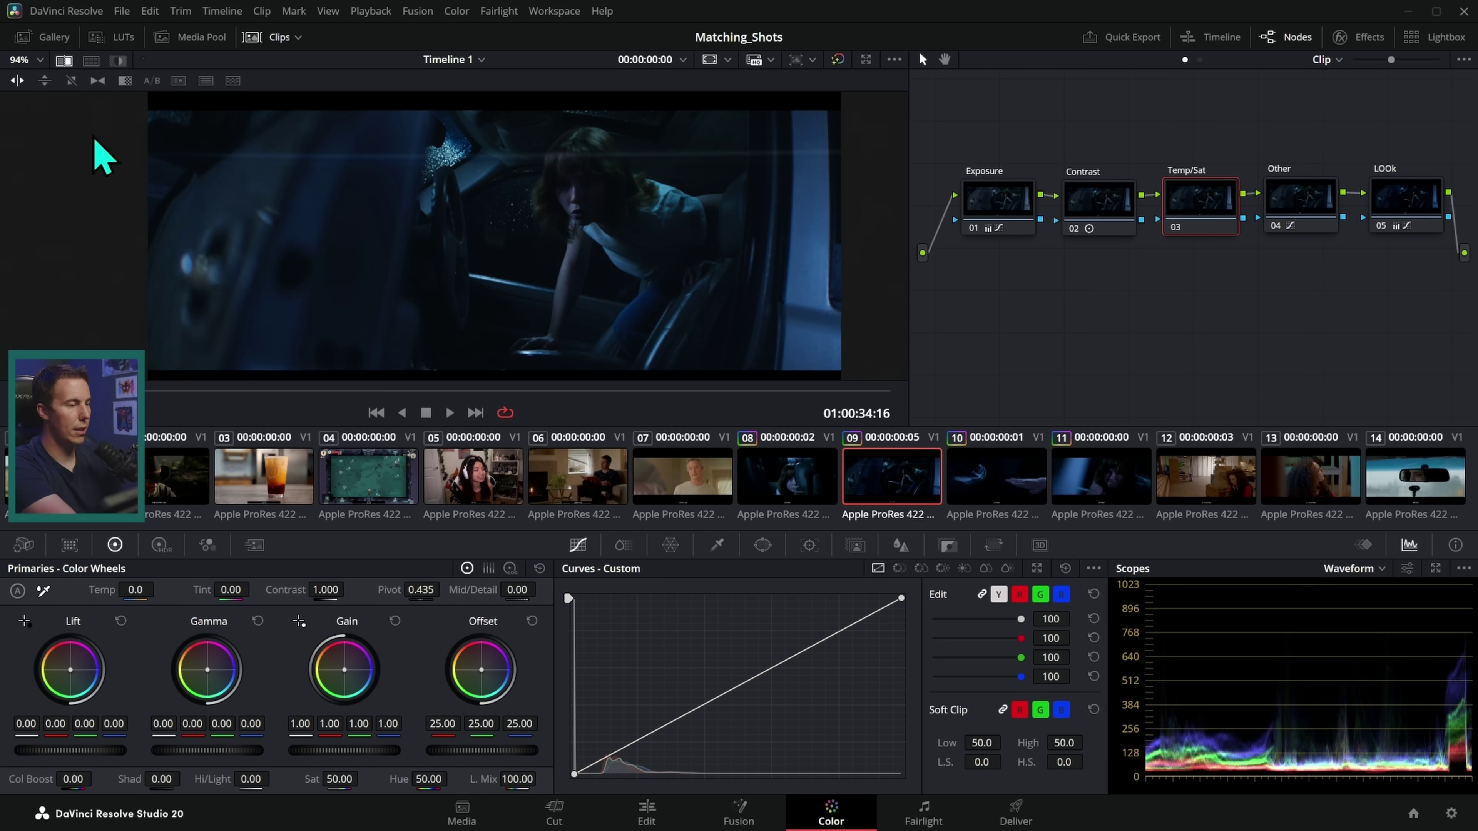
pyautogui.click(810, 495)
pyautogui.moveTo(577, 327); pyautogui.dragTo(647, 315)
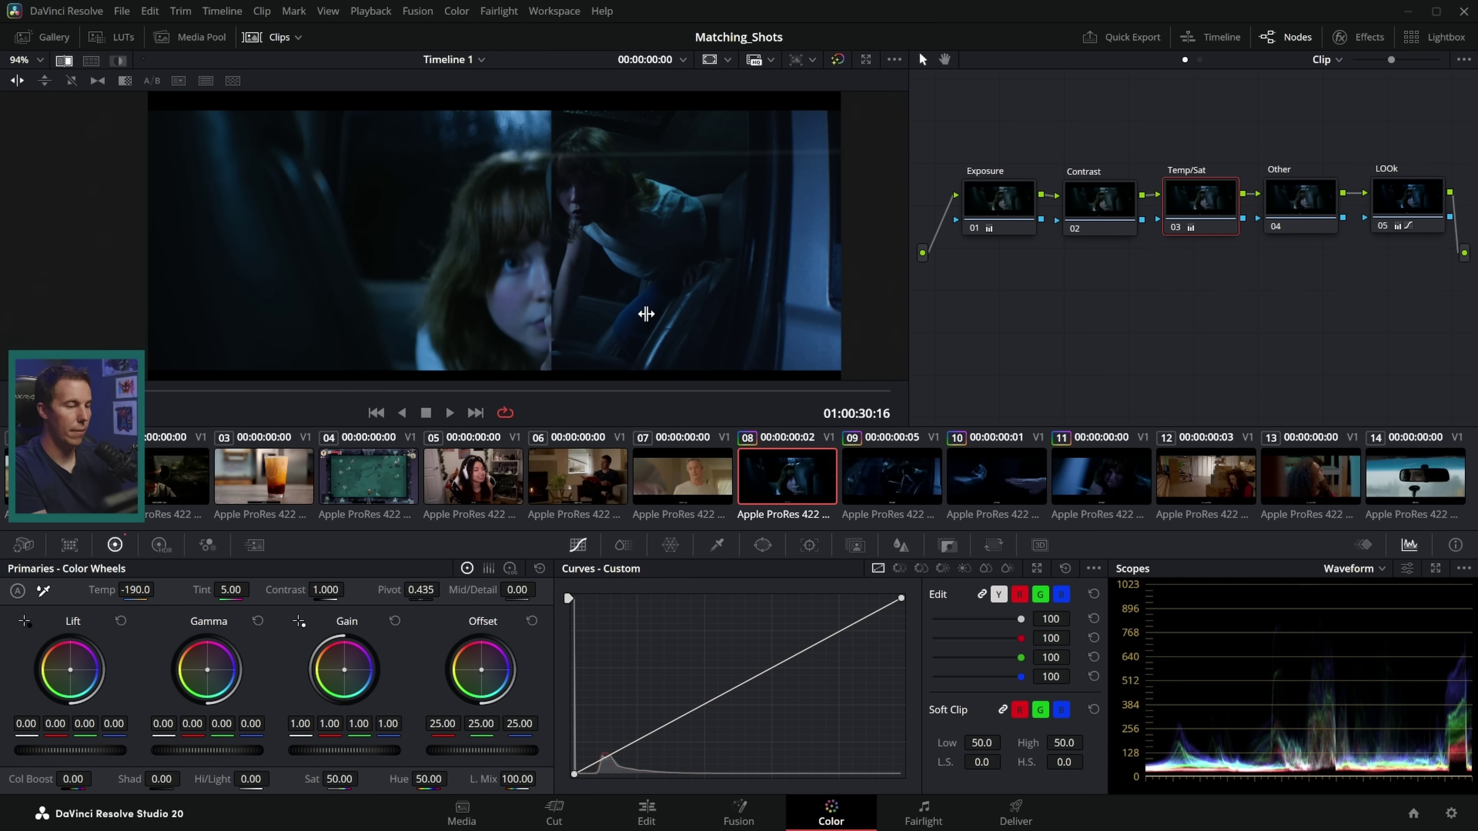
# - Lower shot 08's shadows slightly and raise its contrast to 1.058
pyautogui.hotkey('alt', 'shift', ';')
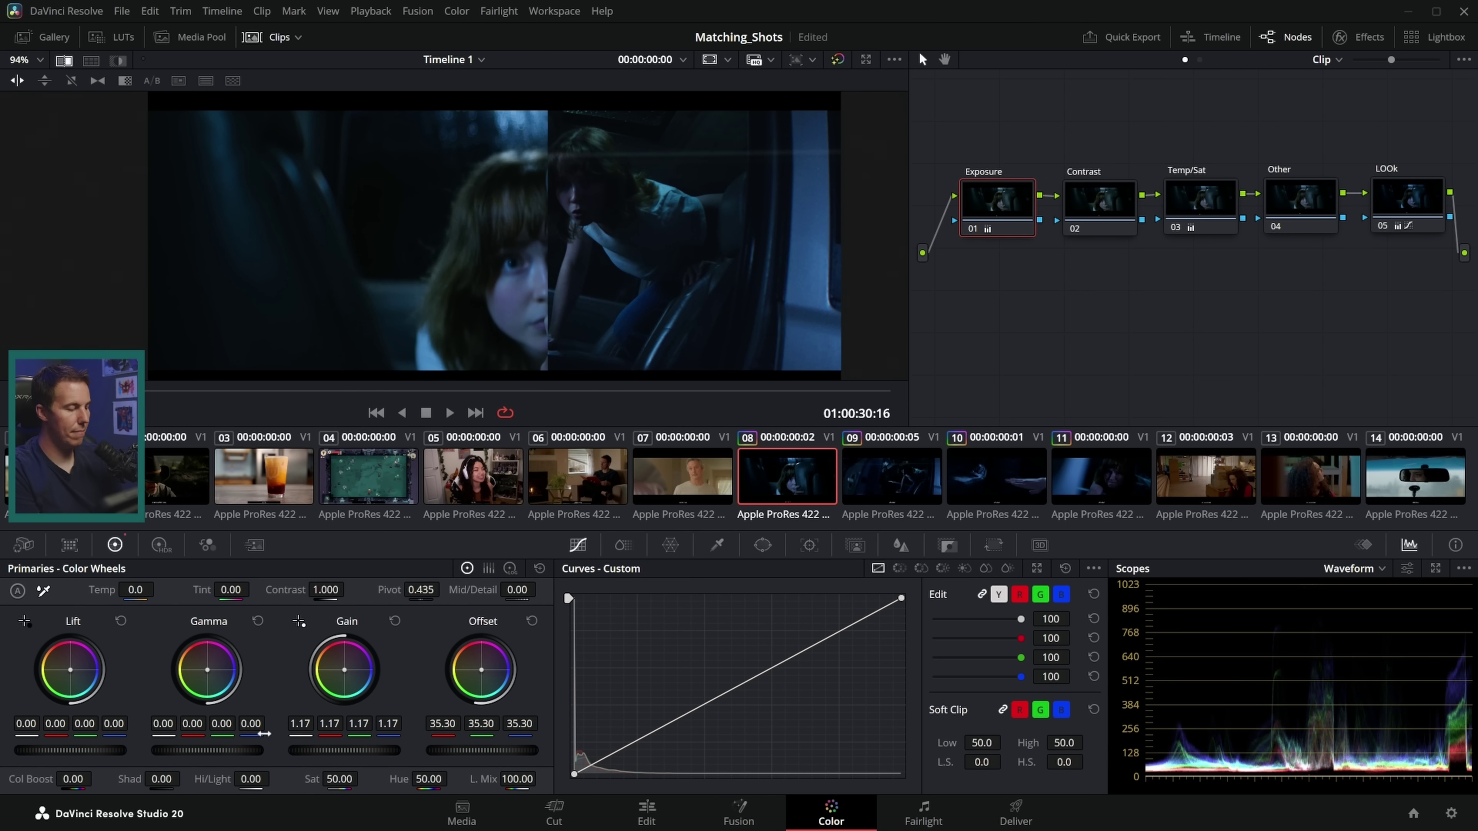
pyautogui.moveTo(70, 750); pyautogui.dragTo(65, 750)
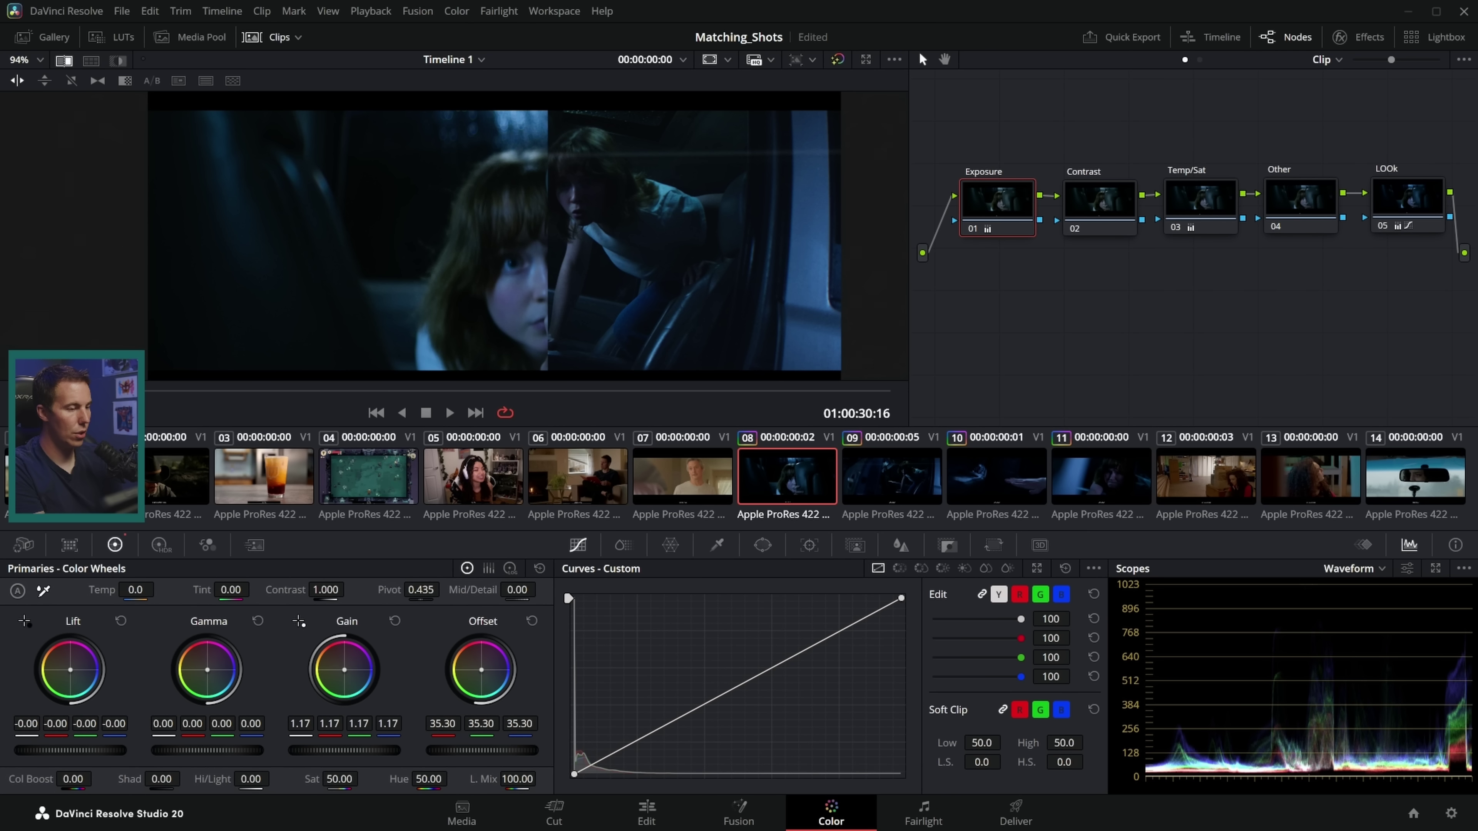
pyautogui.click(1089, 207)
pyautogui.moveTo(349, 590); pyautogui.dragTo(349, 588)
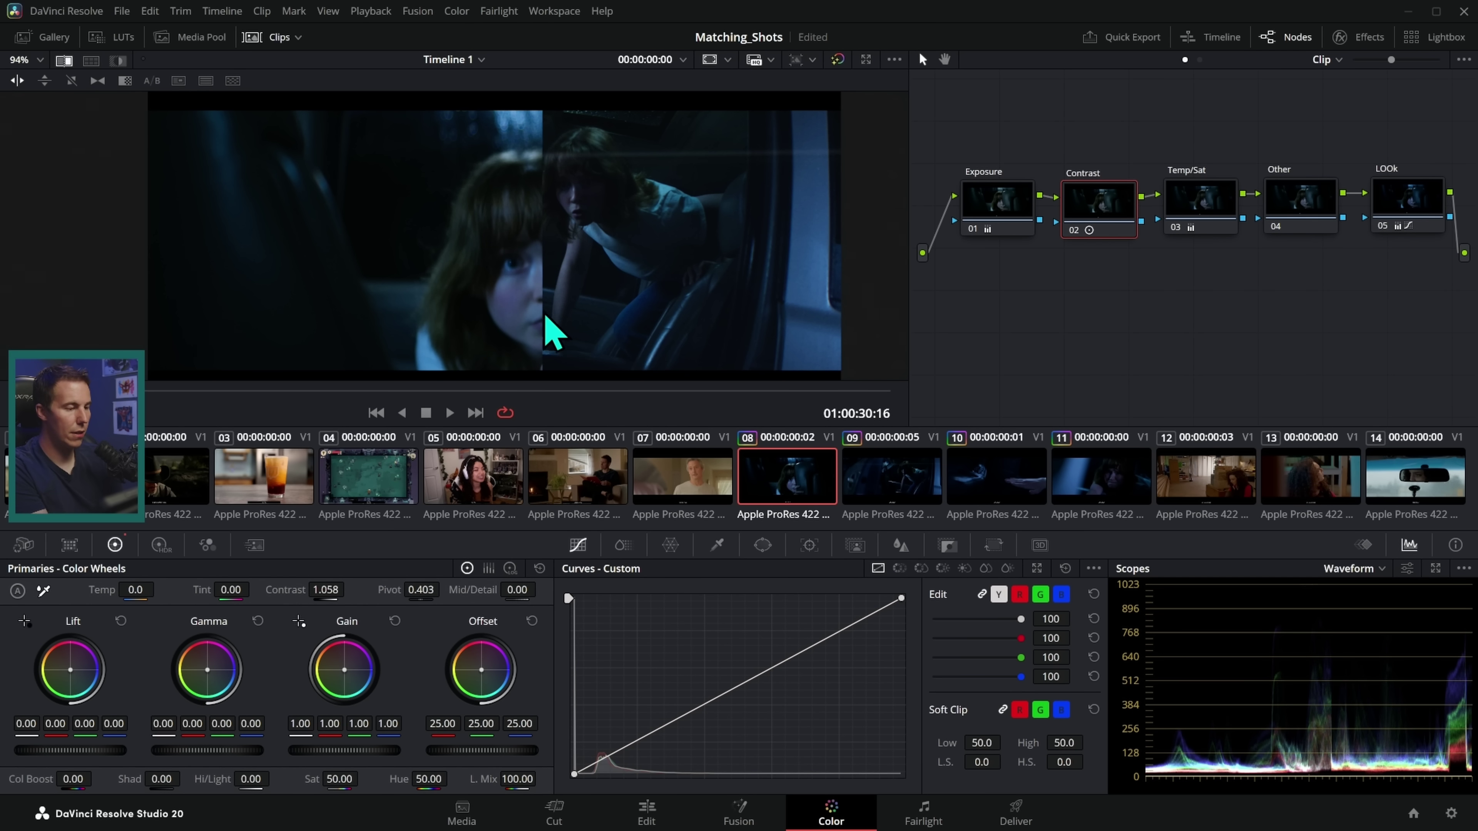
# - Slide the split to compare, then cool the Temp/Sat node to Temp -270, Tint 8.00
pyautogui.moveTo(545, 314); pyautogui.dragTo(588, 325)
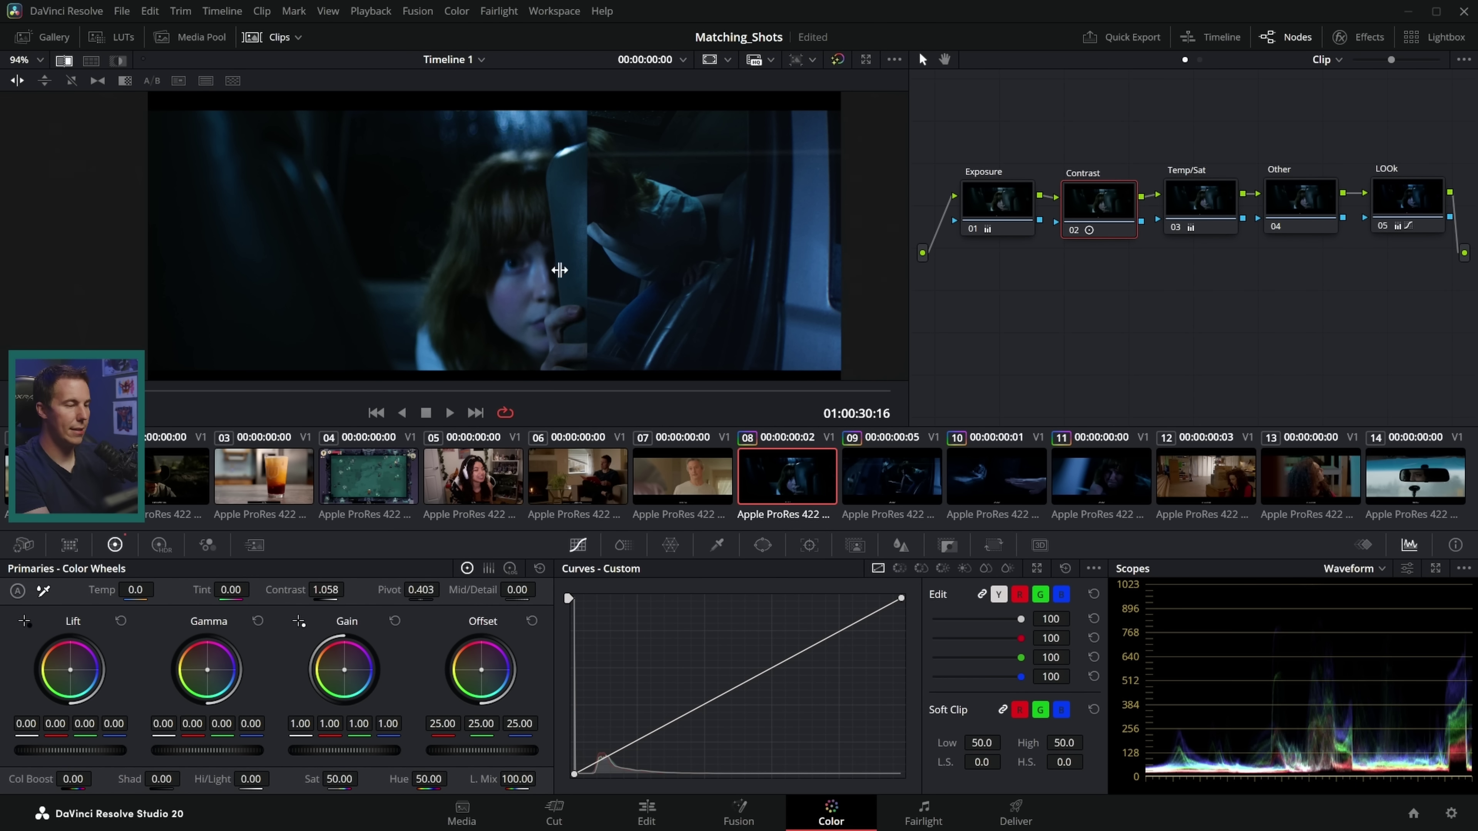
pyautogui.moveTo(559, 269); pyautogui.dragTo(351, 304)
pyautogui.moveTo(577, 323); pyautogui.dragTo(613, 318)
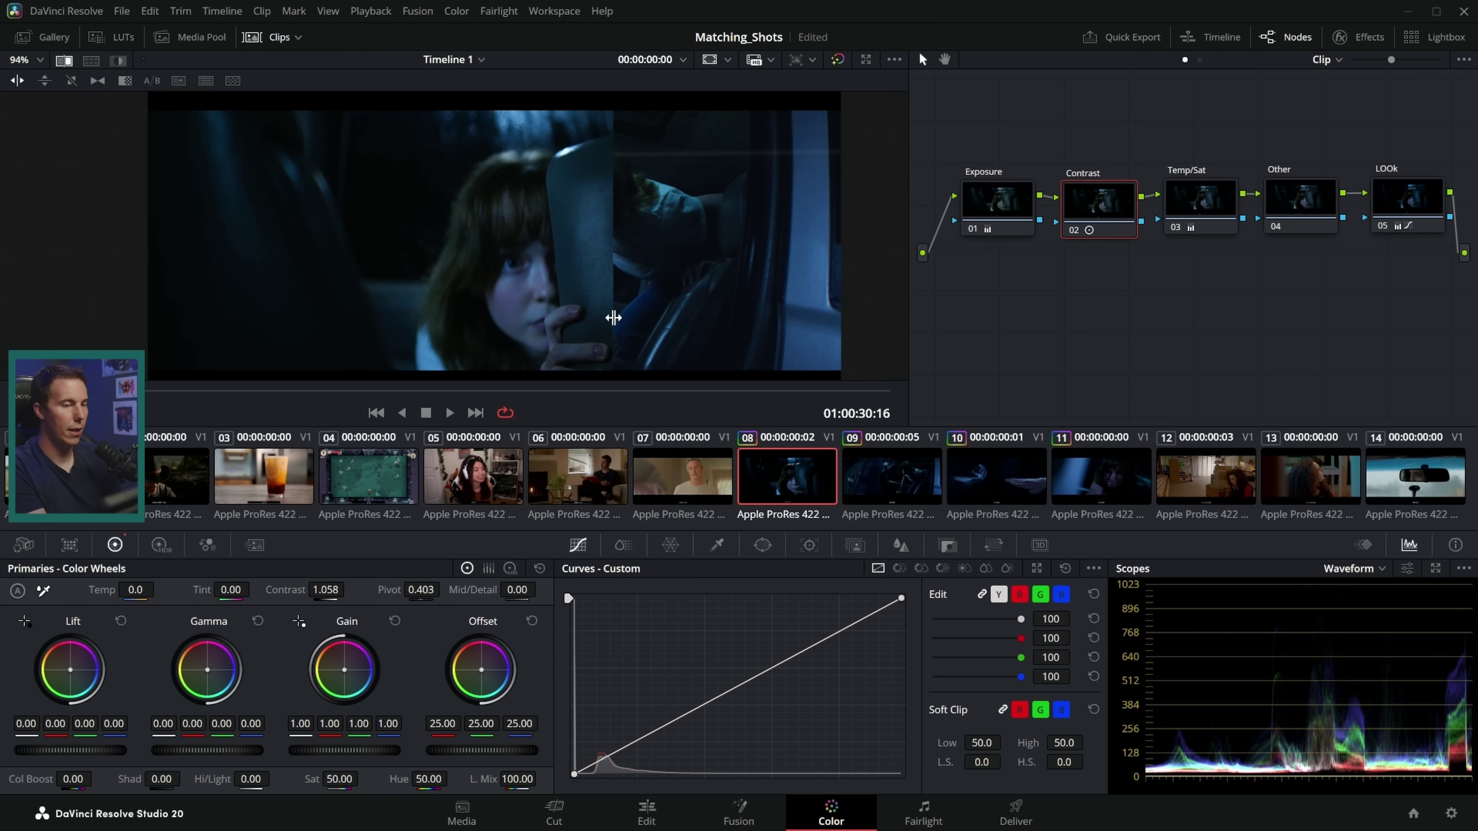
pyautogui.click(1208, 218)
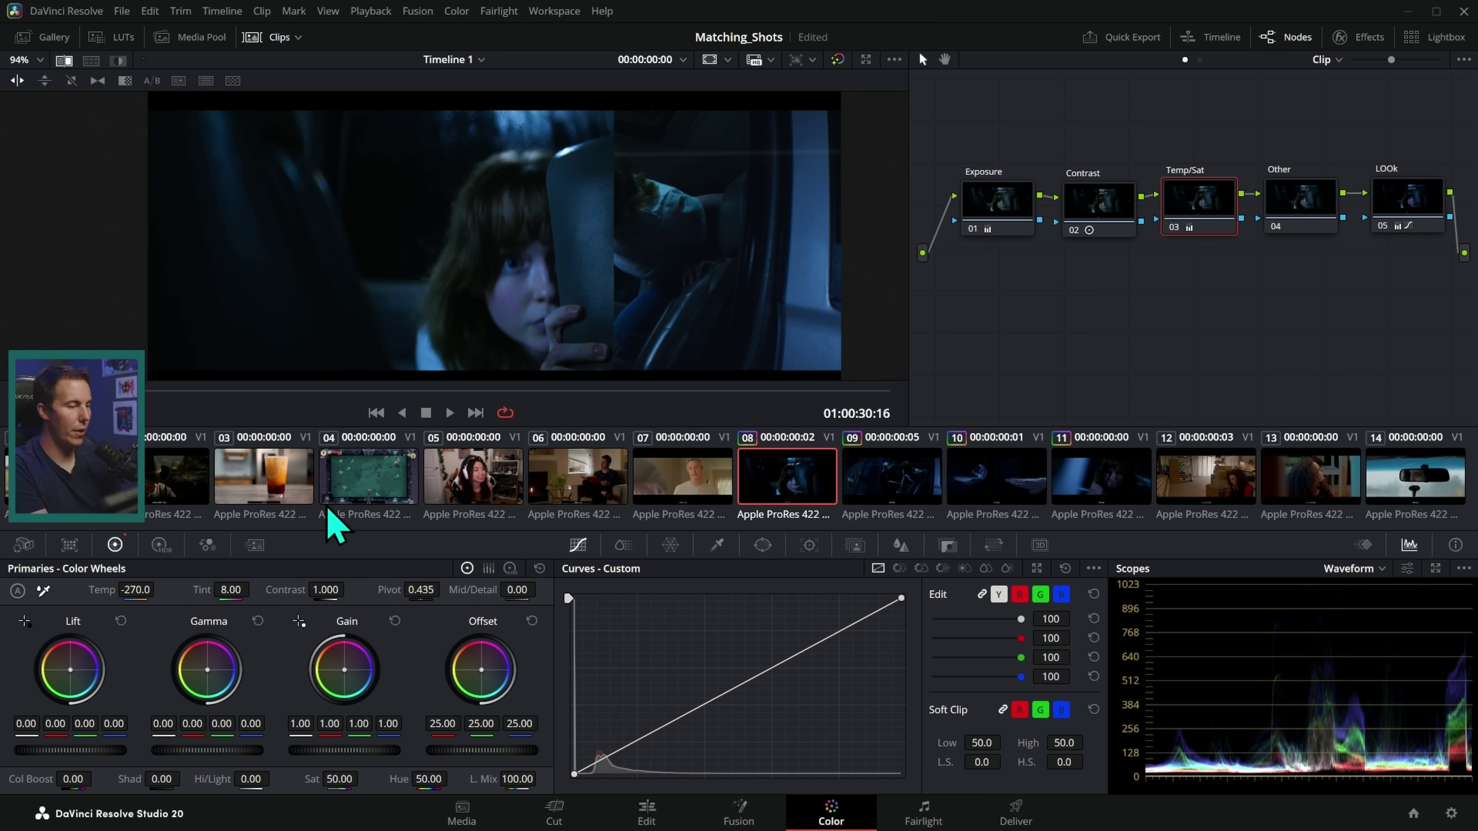
pyautogui.moveTo(625, 317)
pyautogui.mouseDown()
pyautogui.moveTo(528, 320)
pyautogui.moveTo(617, 326)
pyautogui.mouseUp()
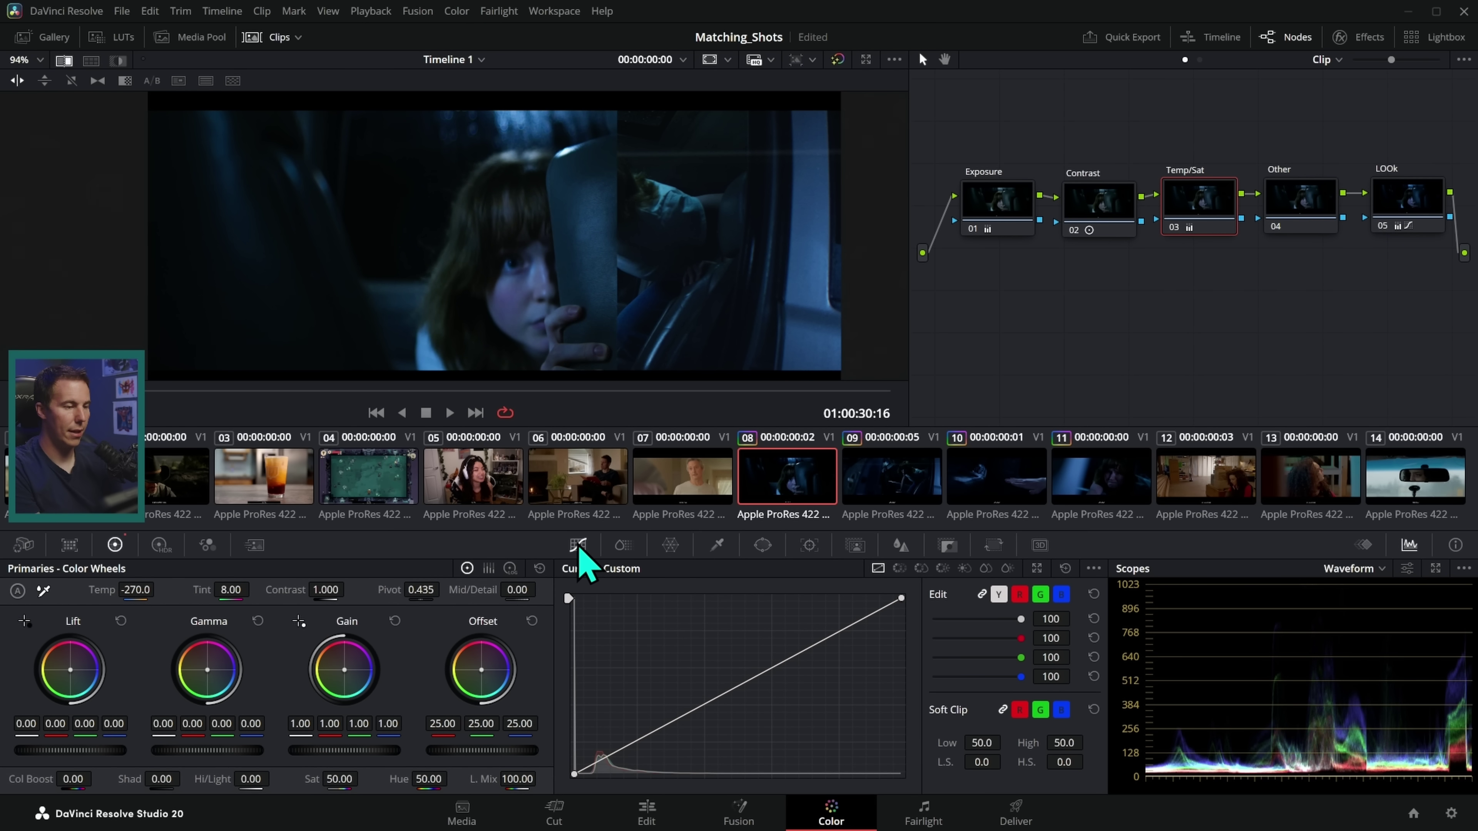
# - Turn off the split-screen wipe and flip between shots 08 and 09
pyautogui.click(72, 81)
pyautogui.click(846, 486)
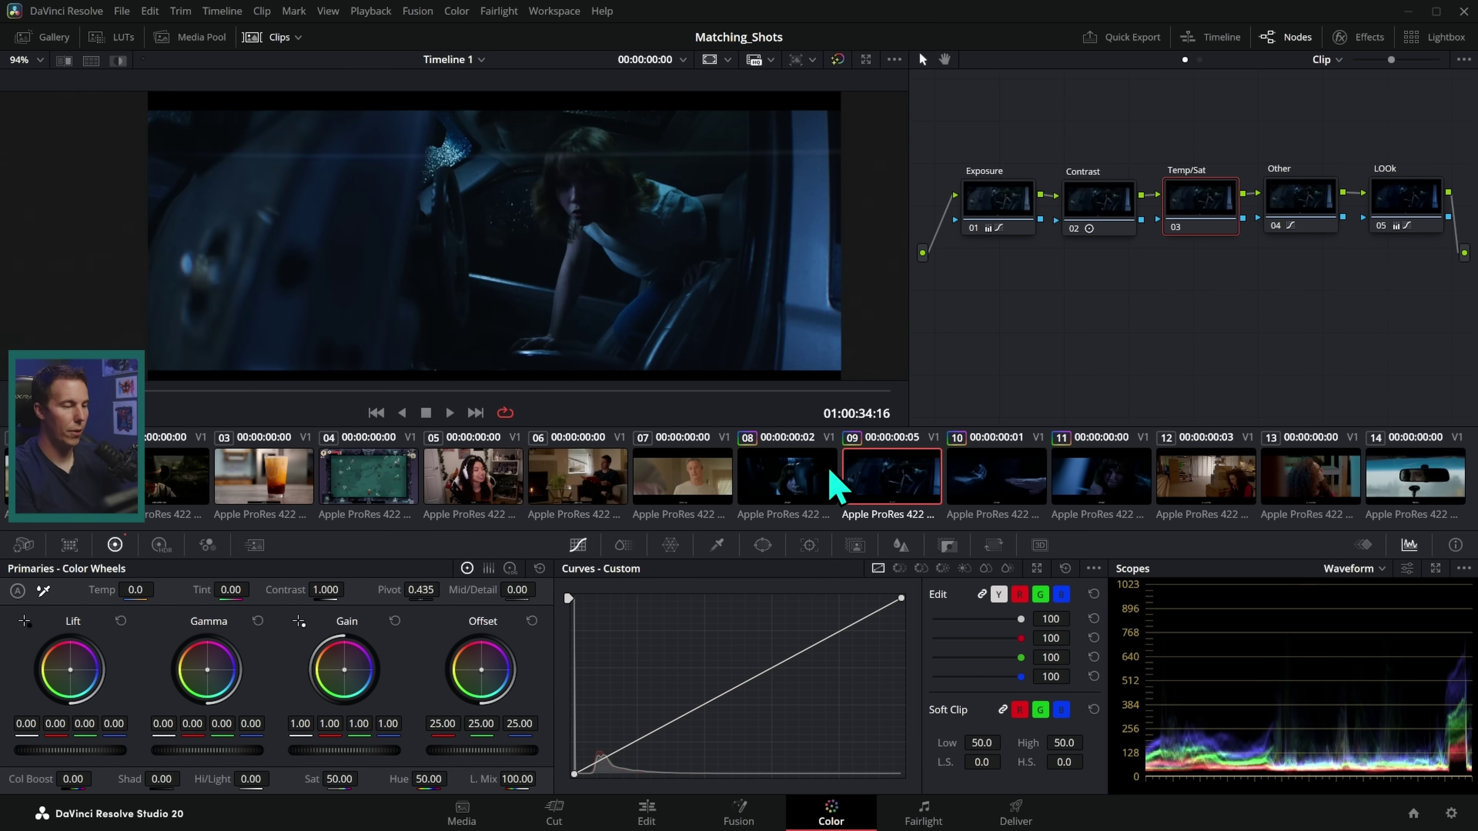
pyautogui.press('Up')
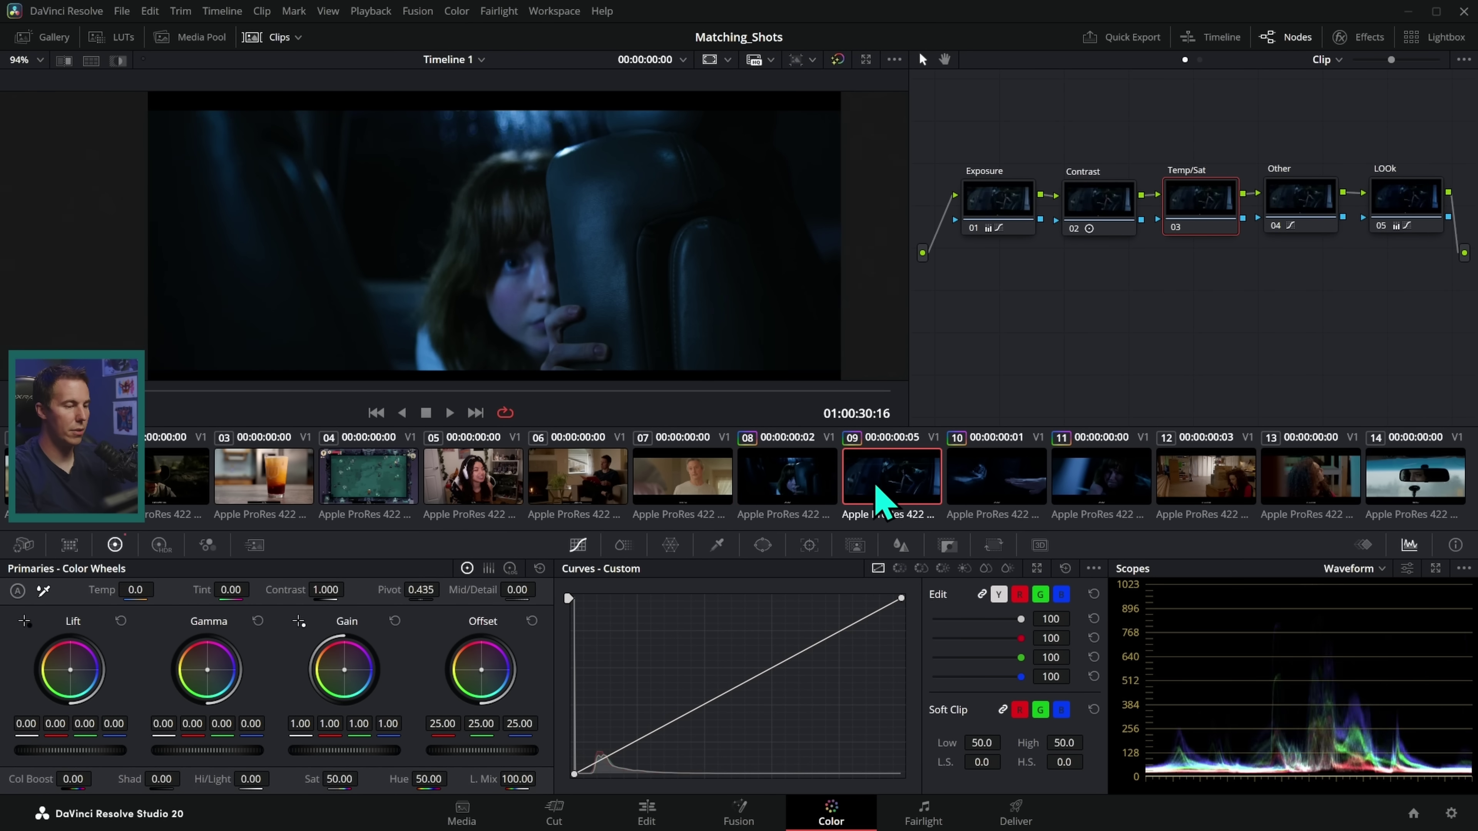
pyautogui.press('Down')
pyautogui.press('Down')
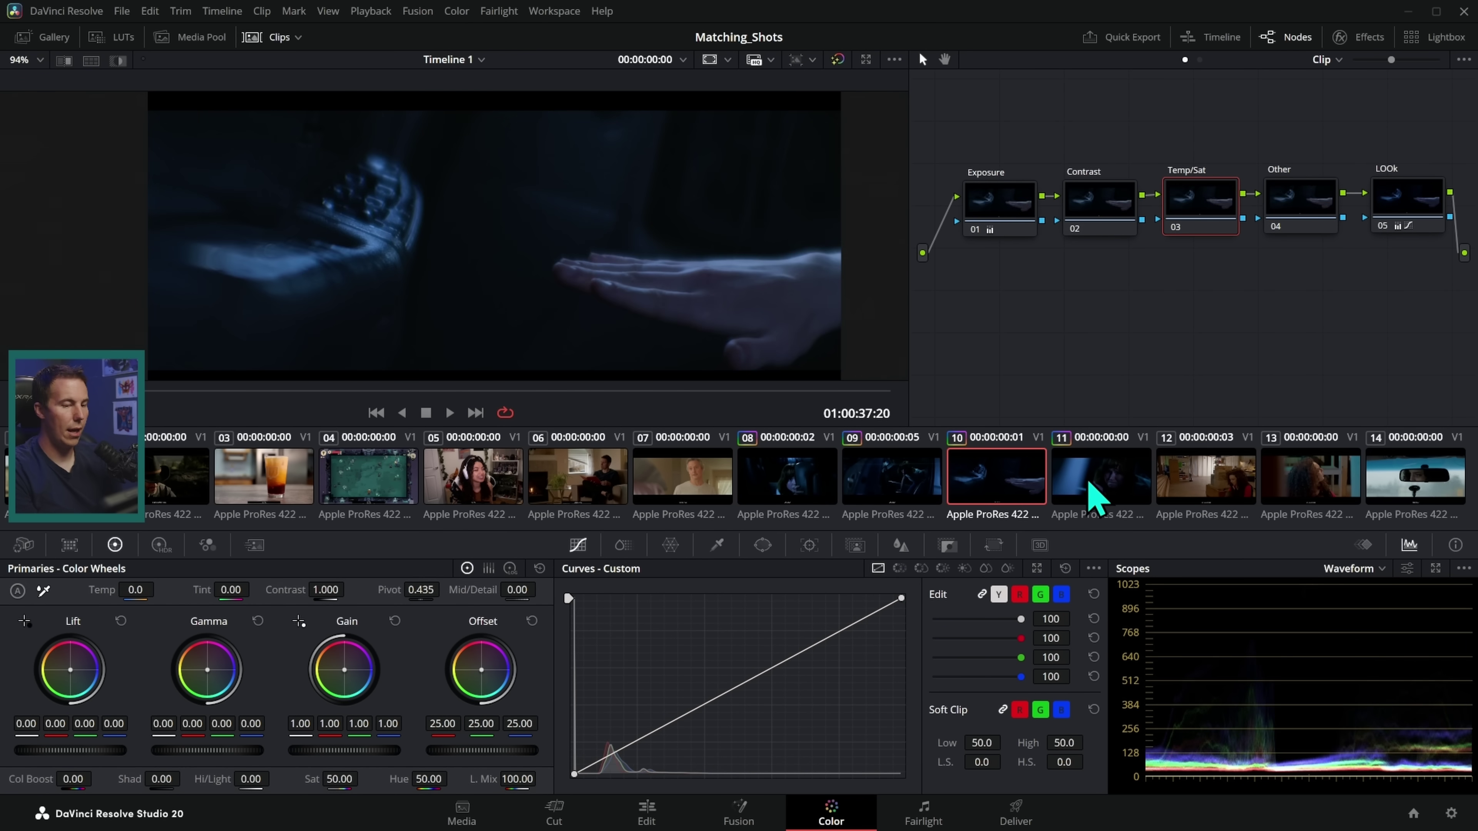
pyautogui.click(791, 492)
pyautogui.click(890, 486)
pyautogui.press('Down')
pyautogui.press('Down')
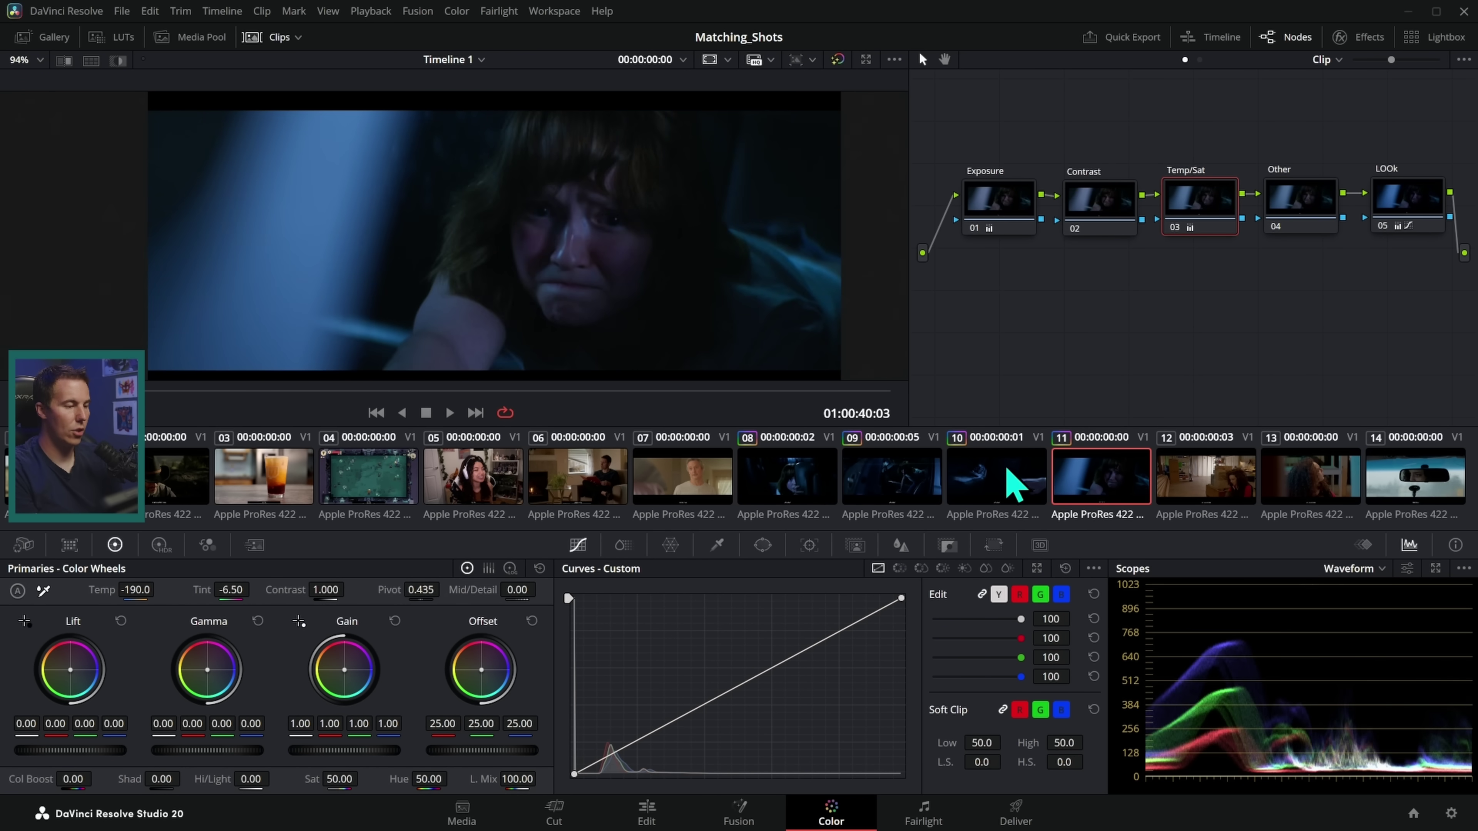
# - Cycle through shots 08, 09, 10 and 11 to check they match
pyautogui.click(866, 495)
pyautogui.click(777, 491)
pyautogui.click(996, 488)
pyautogui.click(1091, 489)
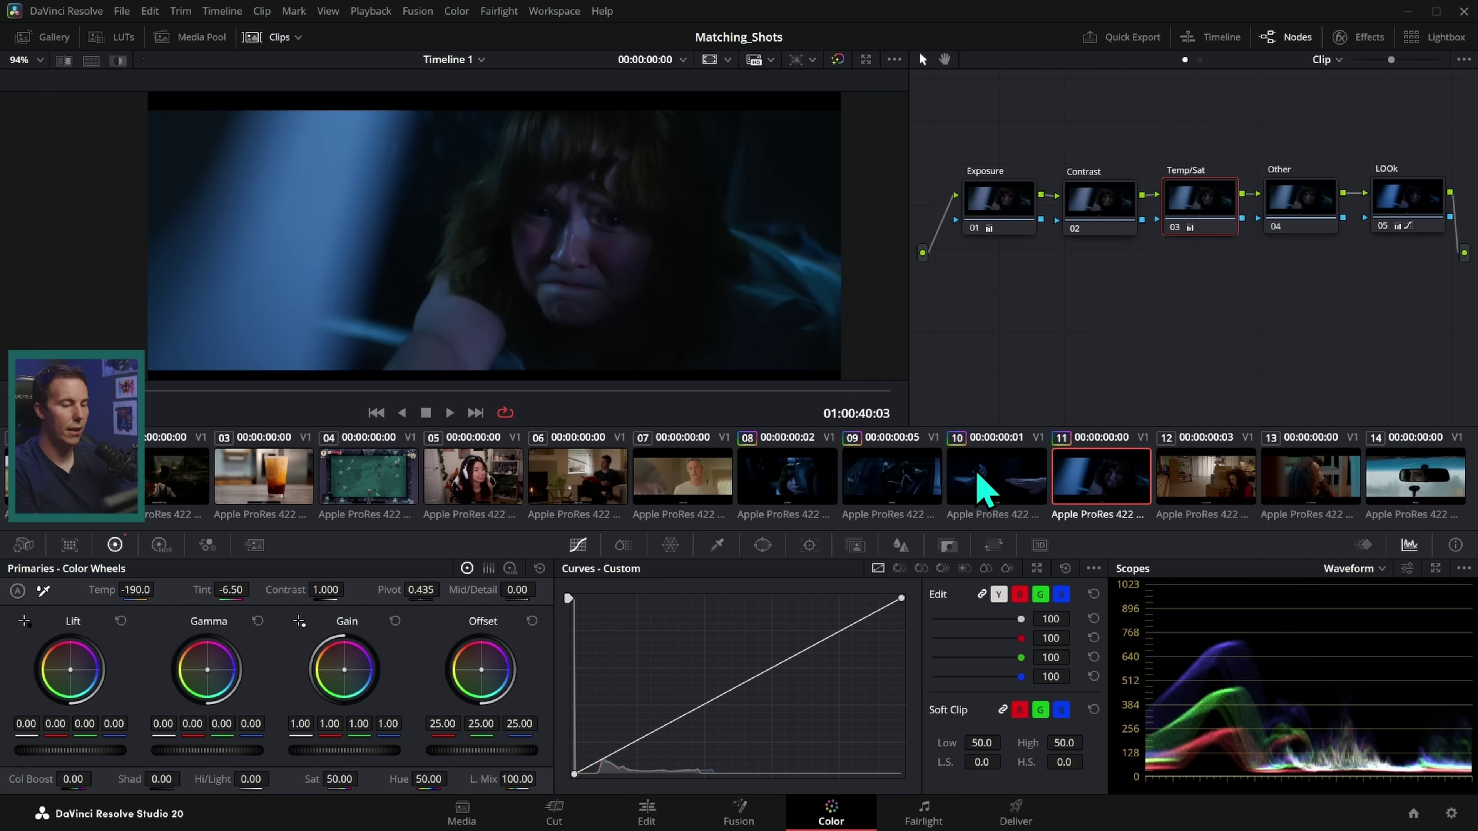
pyautogui.click(890, 492)
pyautogui.click(796, 486)
pyautogui.click(891, 489)
pyautogui.click(1073, 483)
pyautogui.click(931, 483)
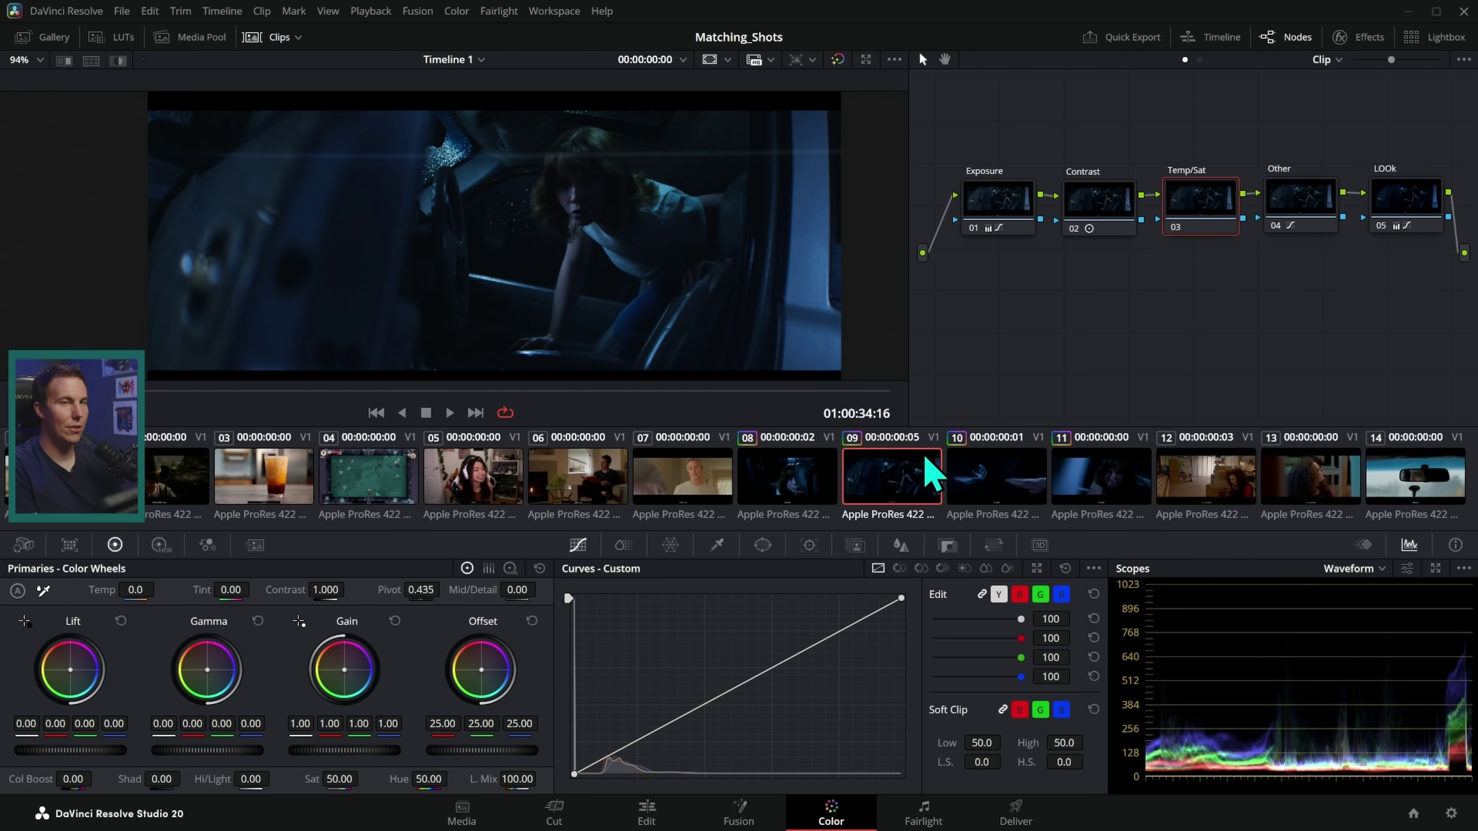
pyautogui.click(823, 486)
pyautogui.click(890, 492)
# - Keep comparing shots 08–11, then bring up shot 01, the cowboy close-up
pyautogui.click(989, 486)
pyautogui.click(823, 492)
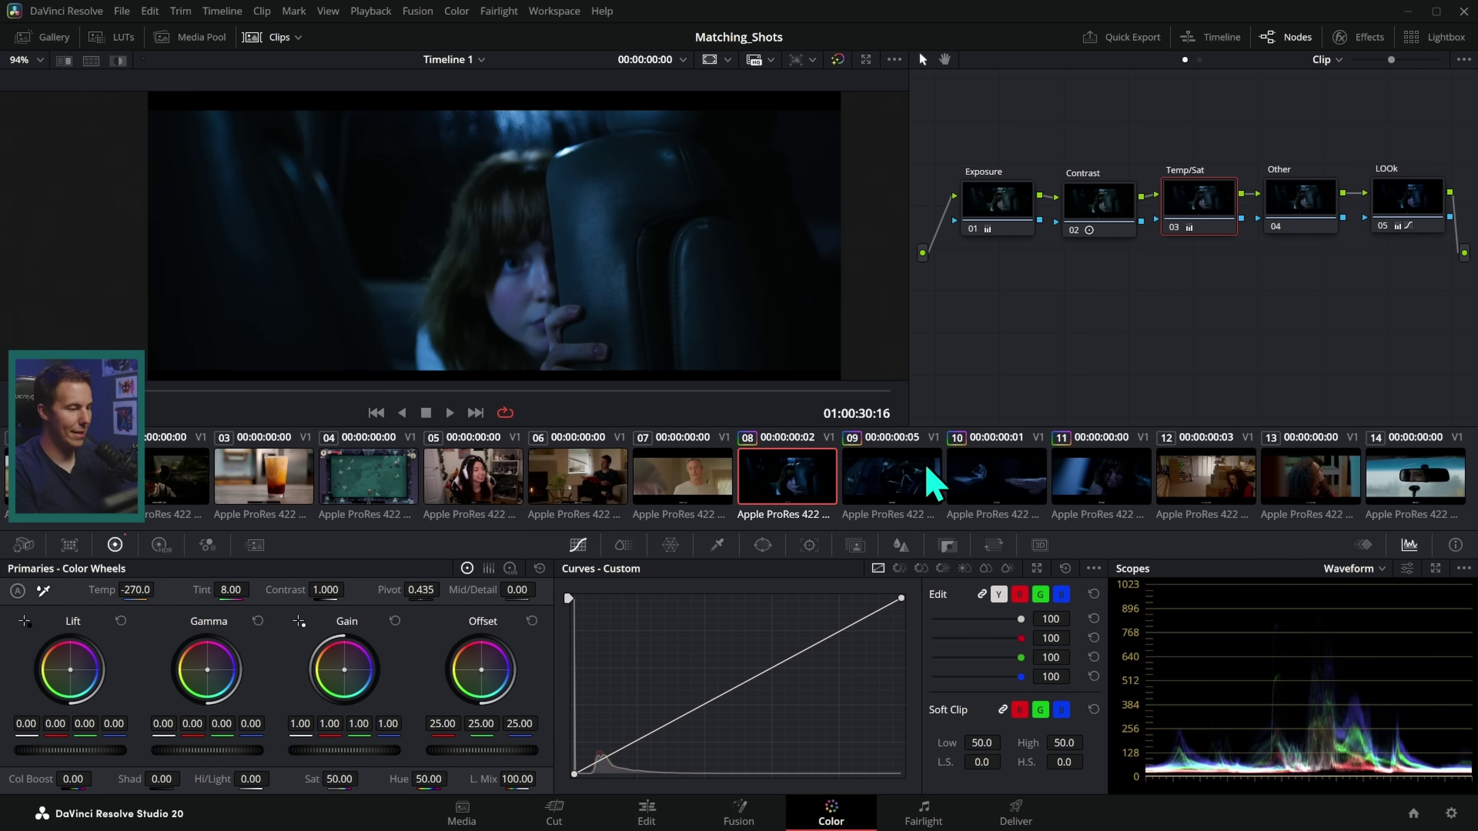
pyautogui.click(1071, 492)
pyautogui.click(890, 489)
pyautogui.click(791, 489)
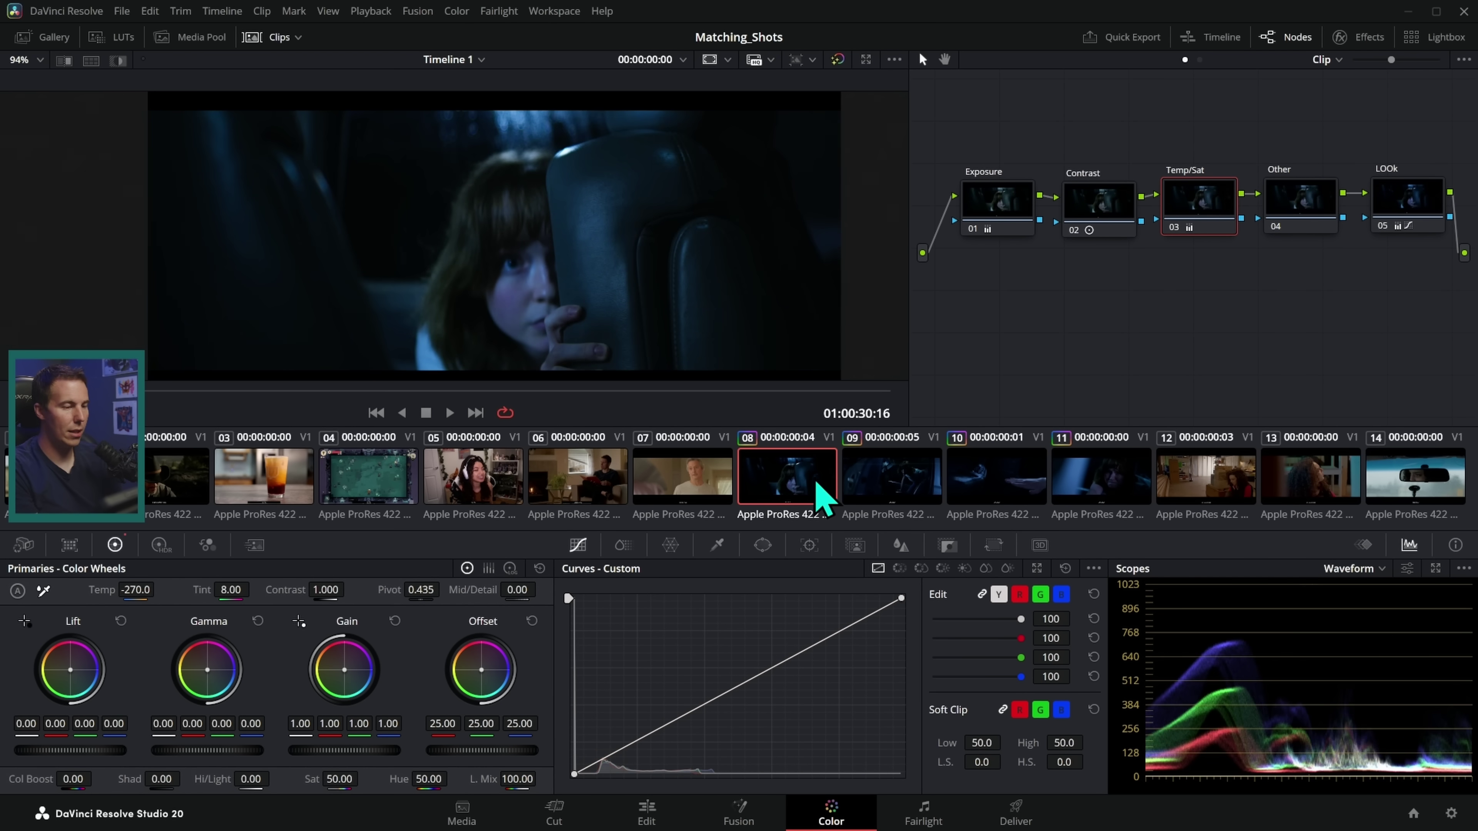
pyautogui.click(953, 486)
pyautogui.click(934, 486)
pyautogui.click(814, 486)
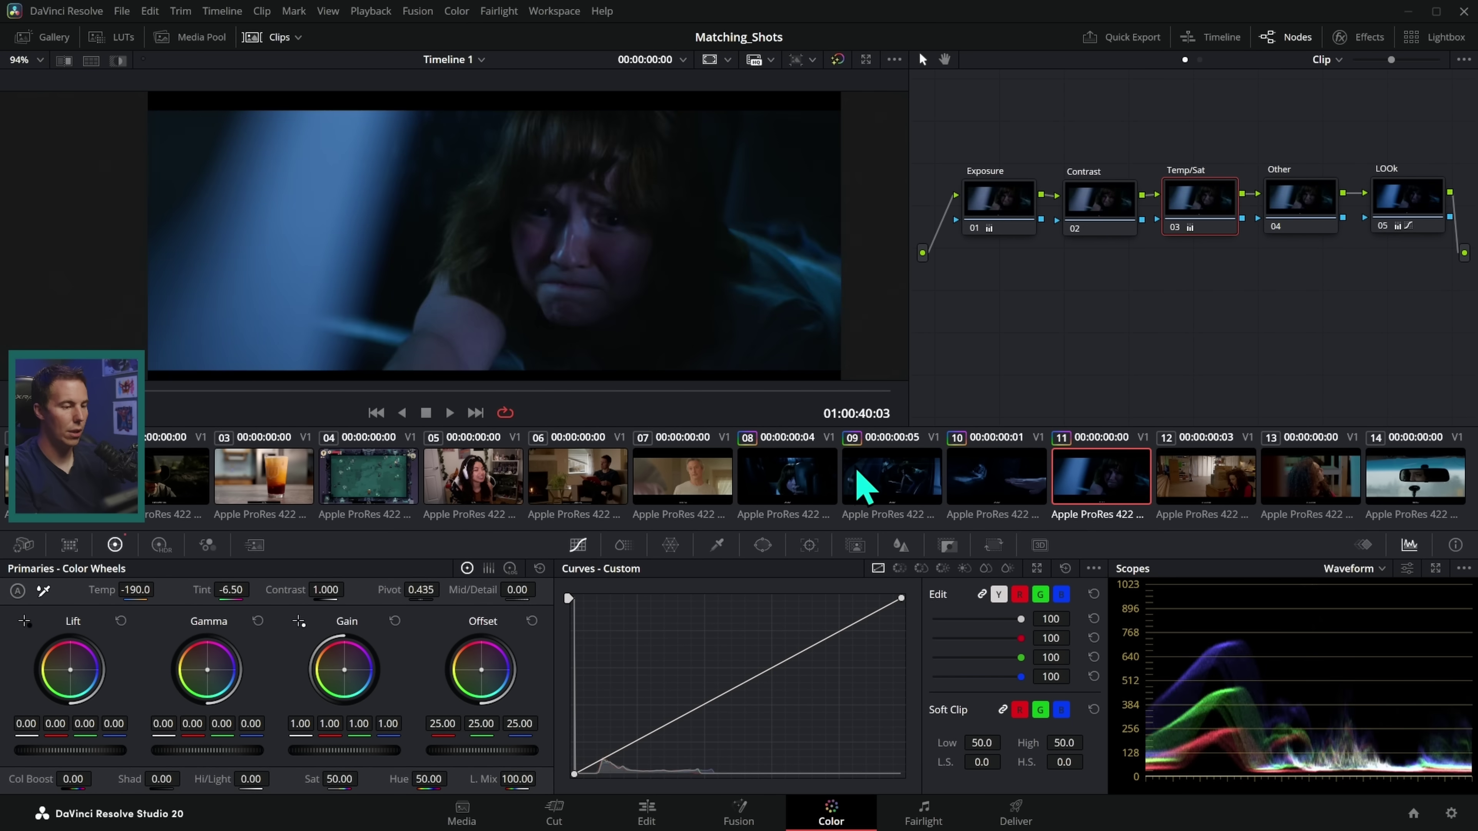
pyautogui.click(873, 492)
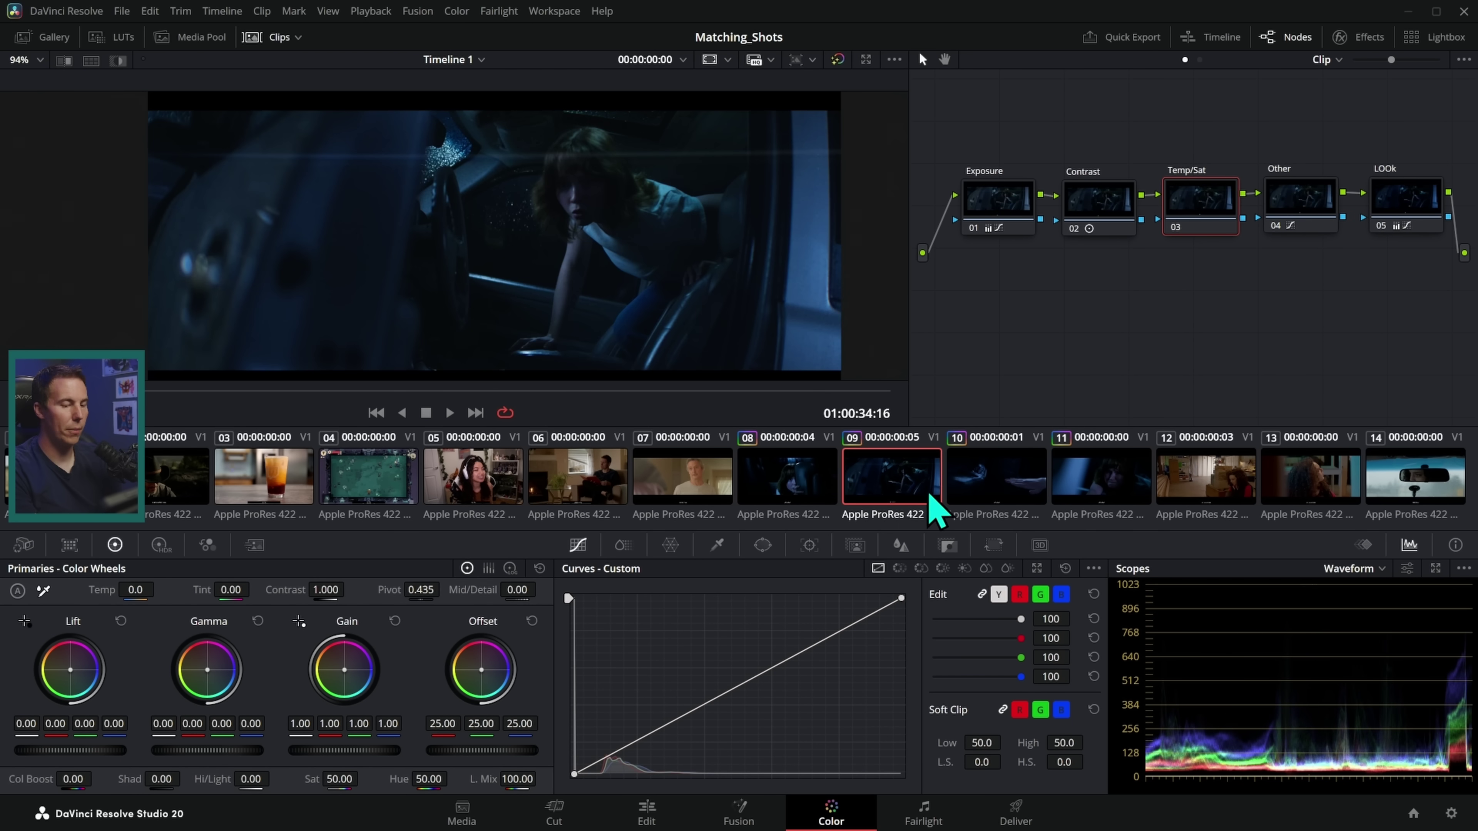
pyautogui.click(829, 495)
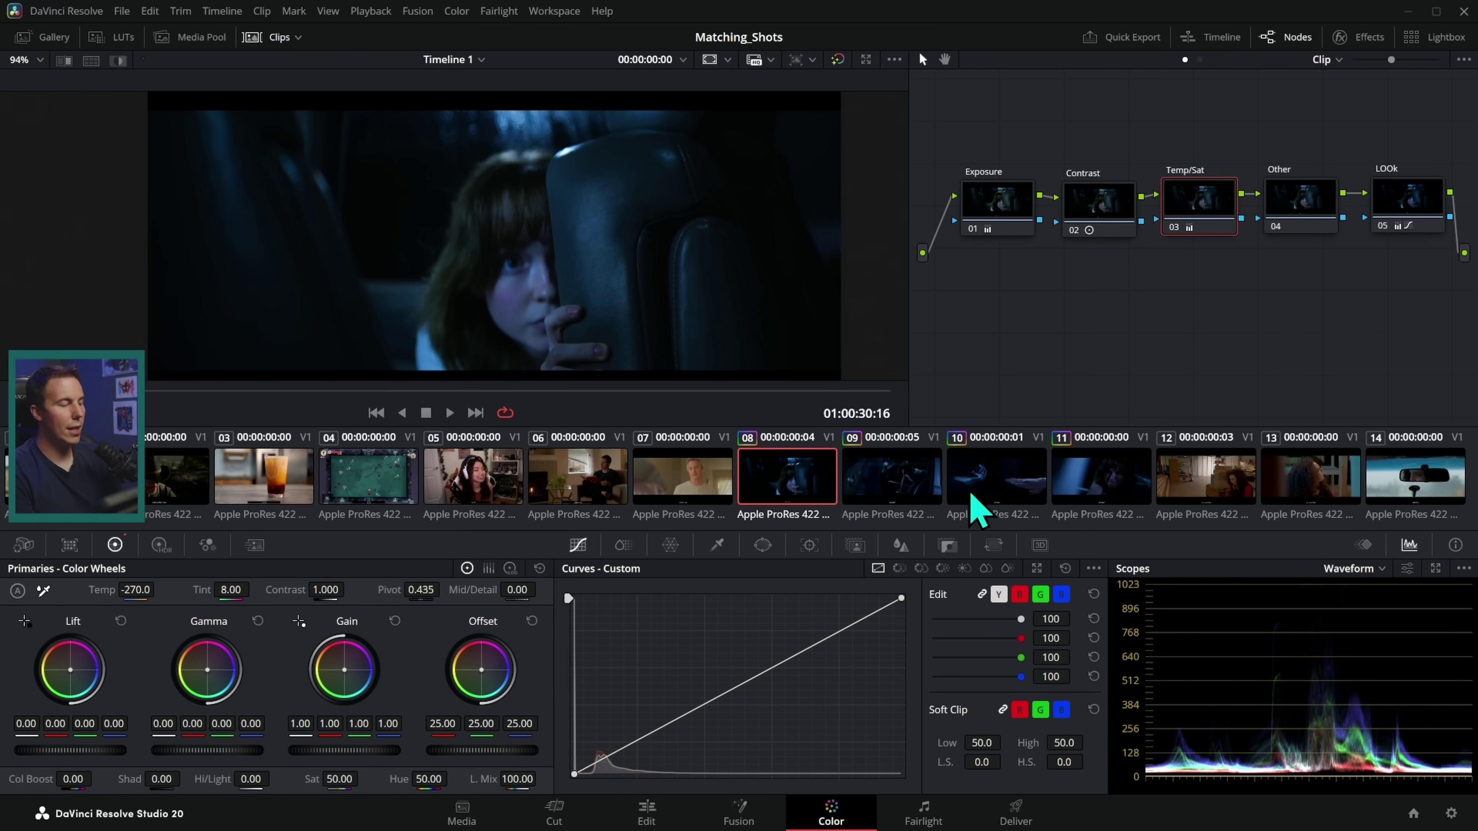
pyautogui.click(94, 483)
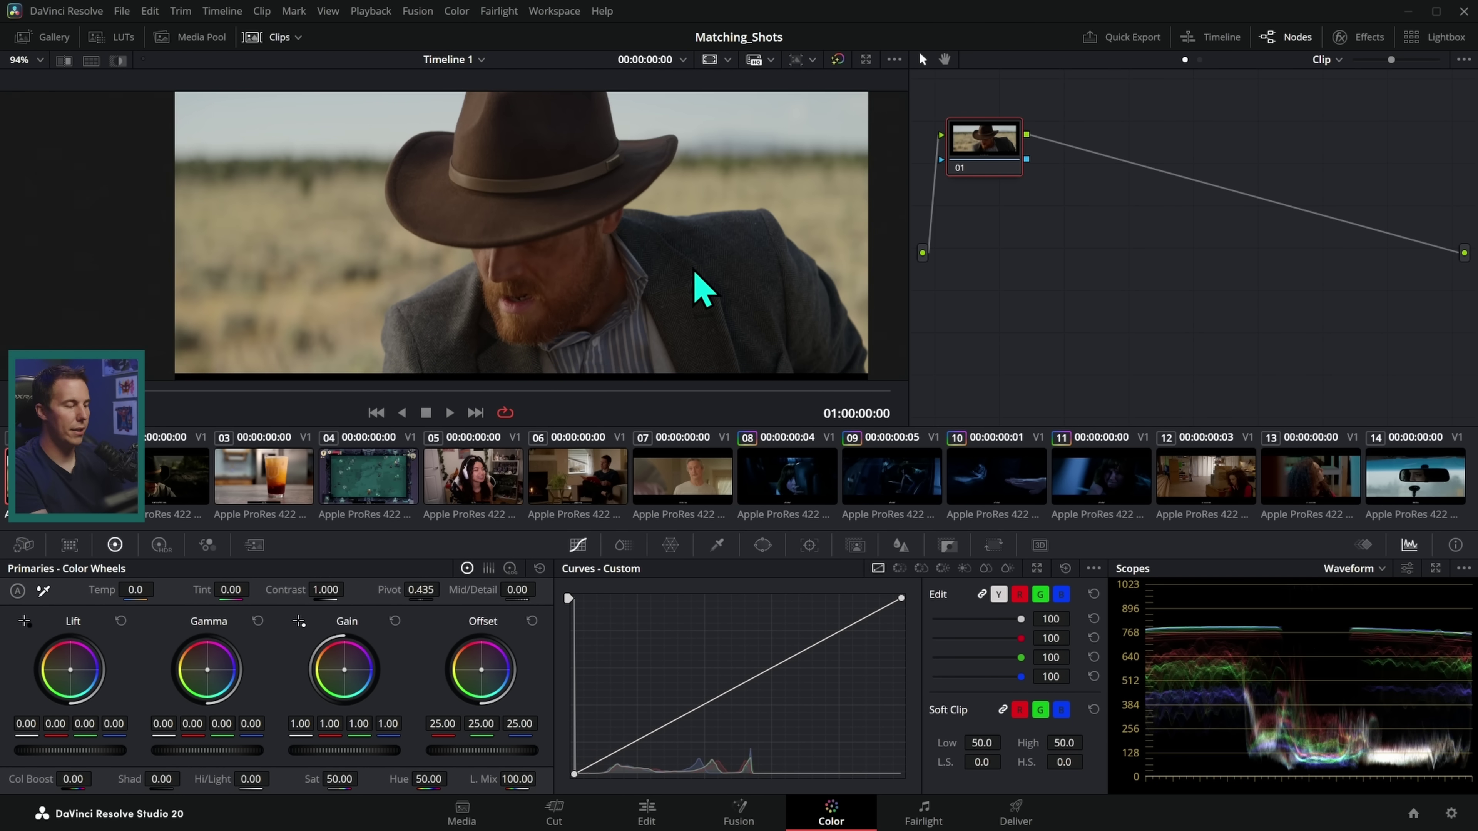
# - Compare cowboy shot 2 against hero shot 1 and select shot 2
pyautogui.click(148, 500)
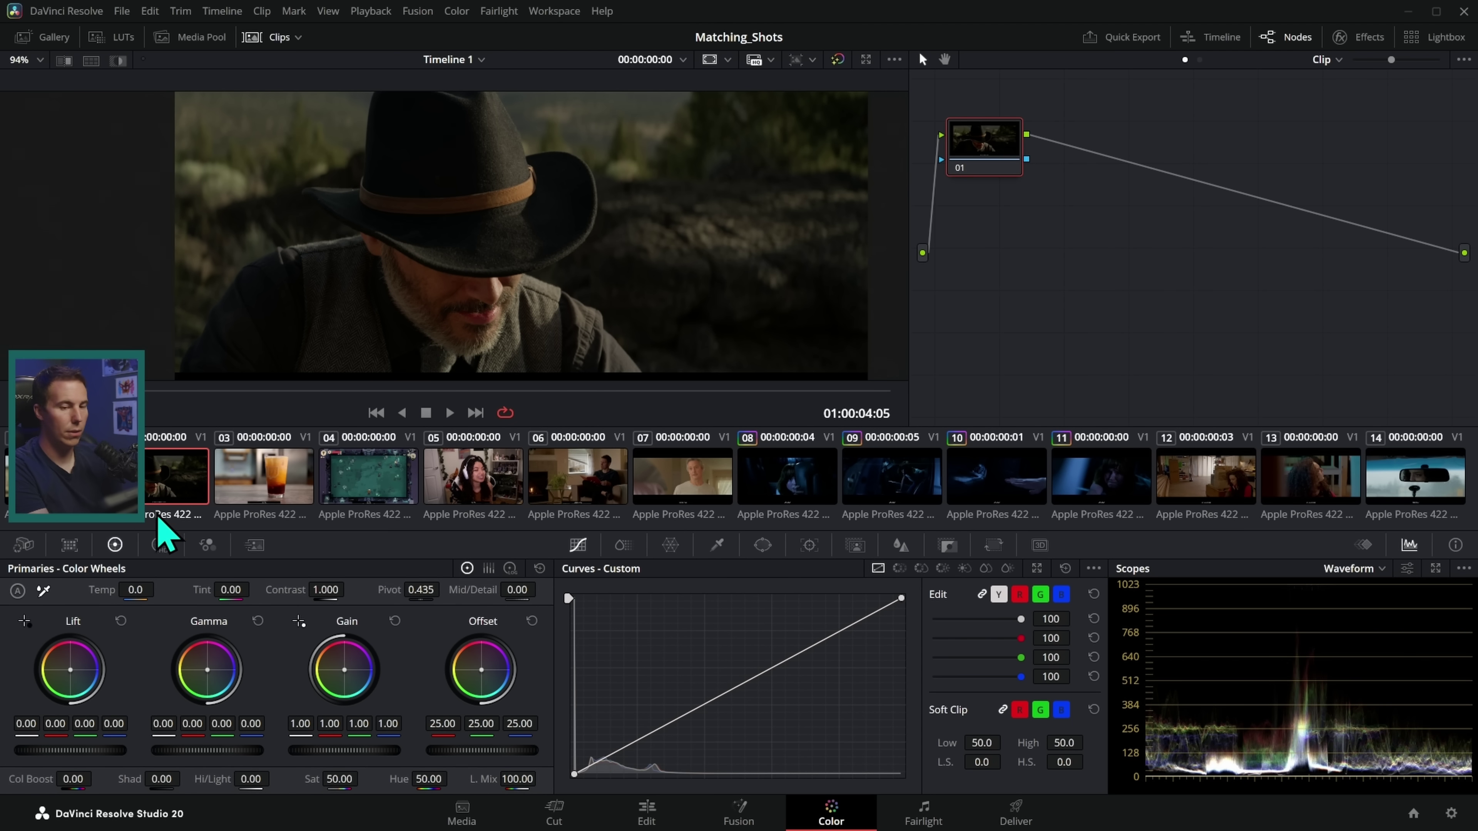
pyautogui.click(73, 495)
pyautogui.click(140, 491)
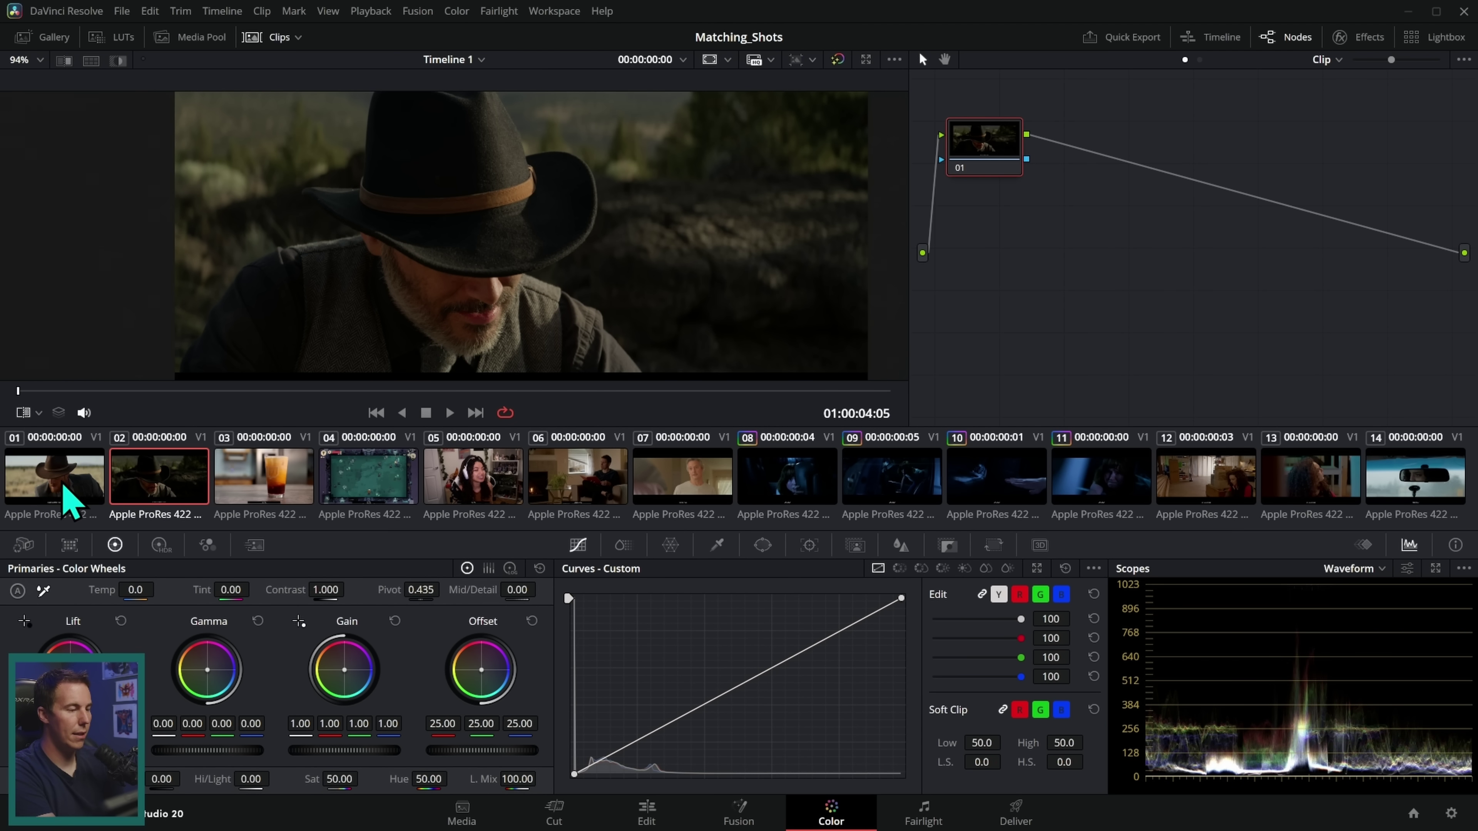
pyautogui.click(62, 484)
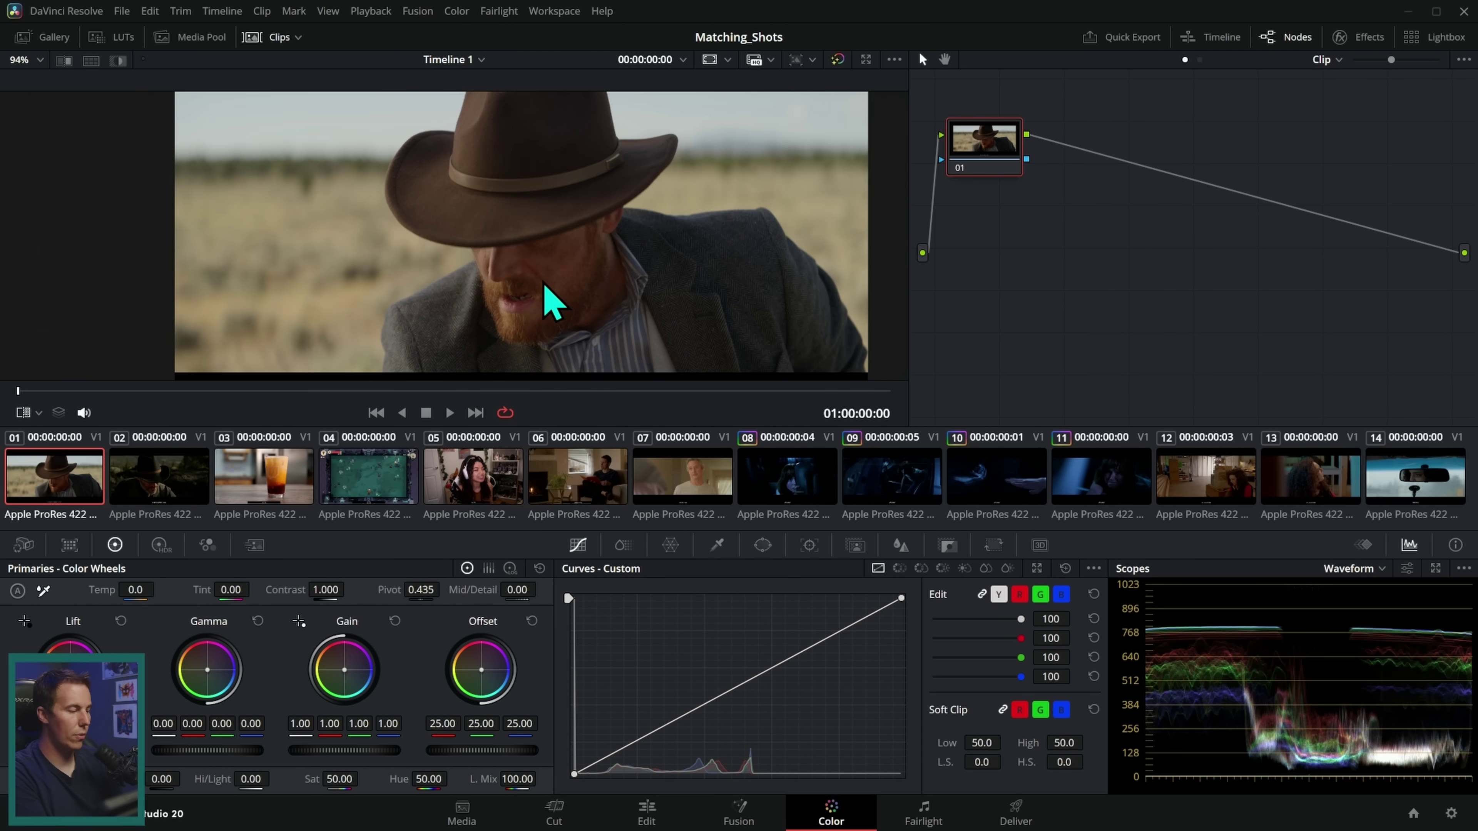
pyautogui.click(183, 490)
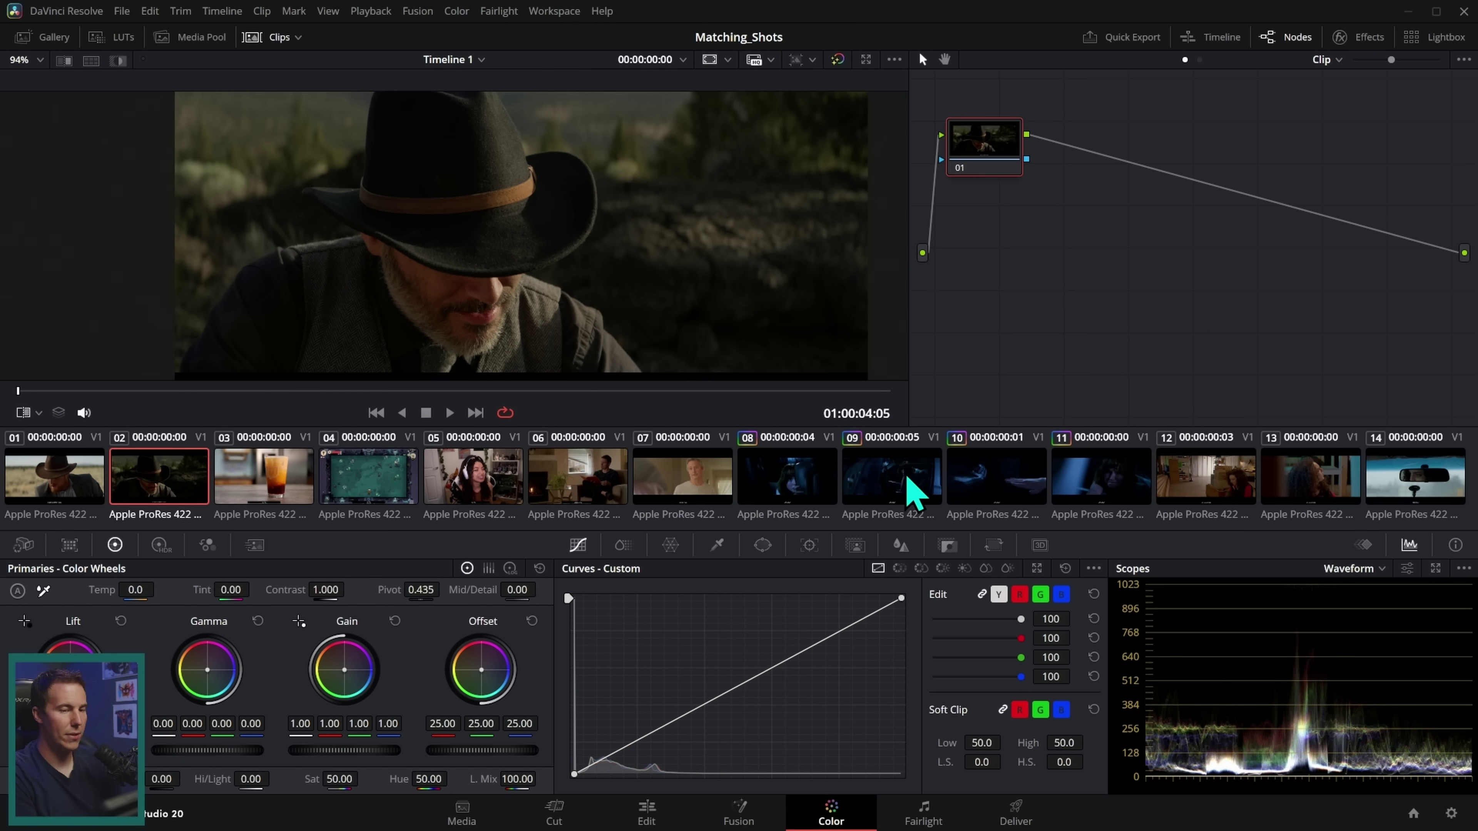
# - Apply shot 9's grade to shot 2 and reset its Contrast, Exposure and Temp/Sat nodes
pyautogui.middleClick(916, 489)
pyautogui.click(1108, 221)
pyautogui.rightClick(1105, 203)
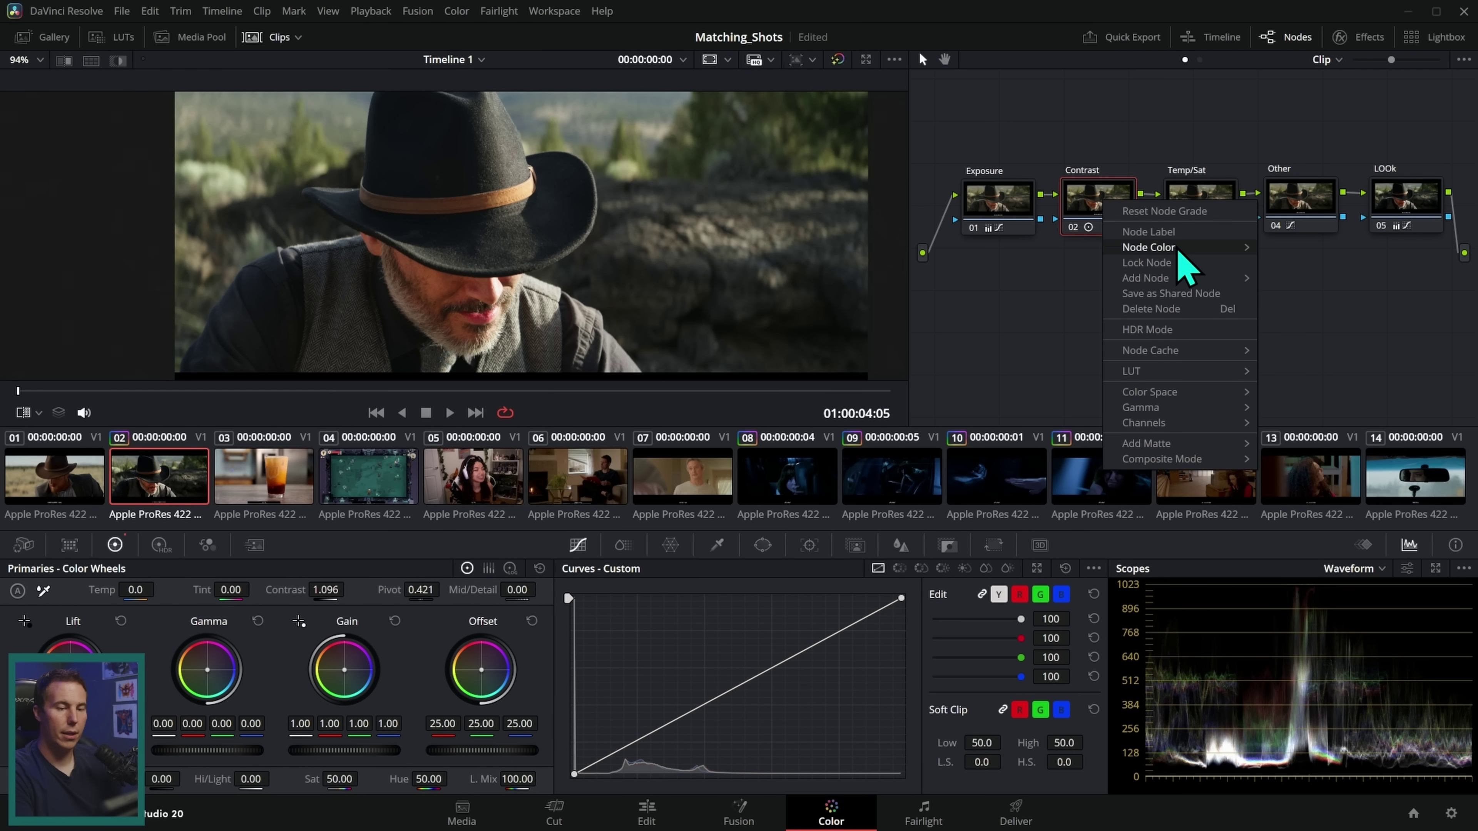
pyautogui.click(1164, 211)
pyautogui.rightClick(1012, 203)
pyautogui.click(1047, 211)
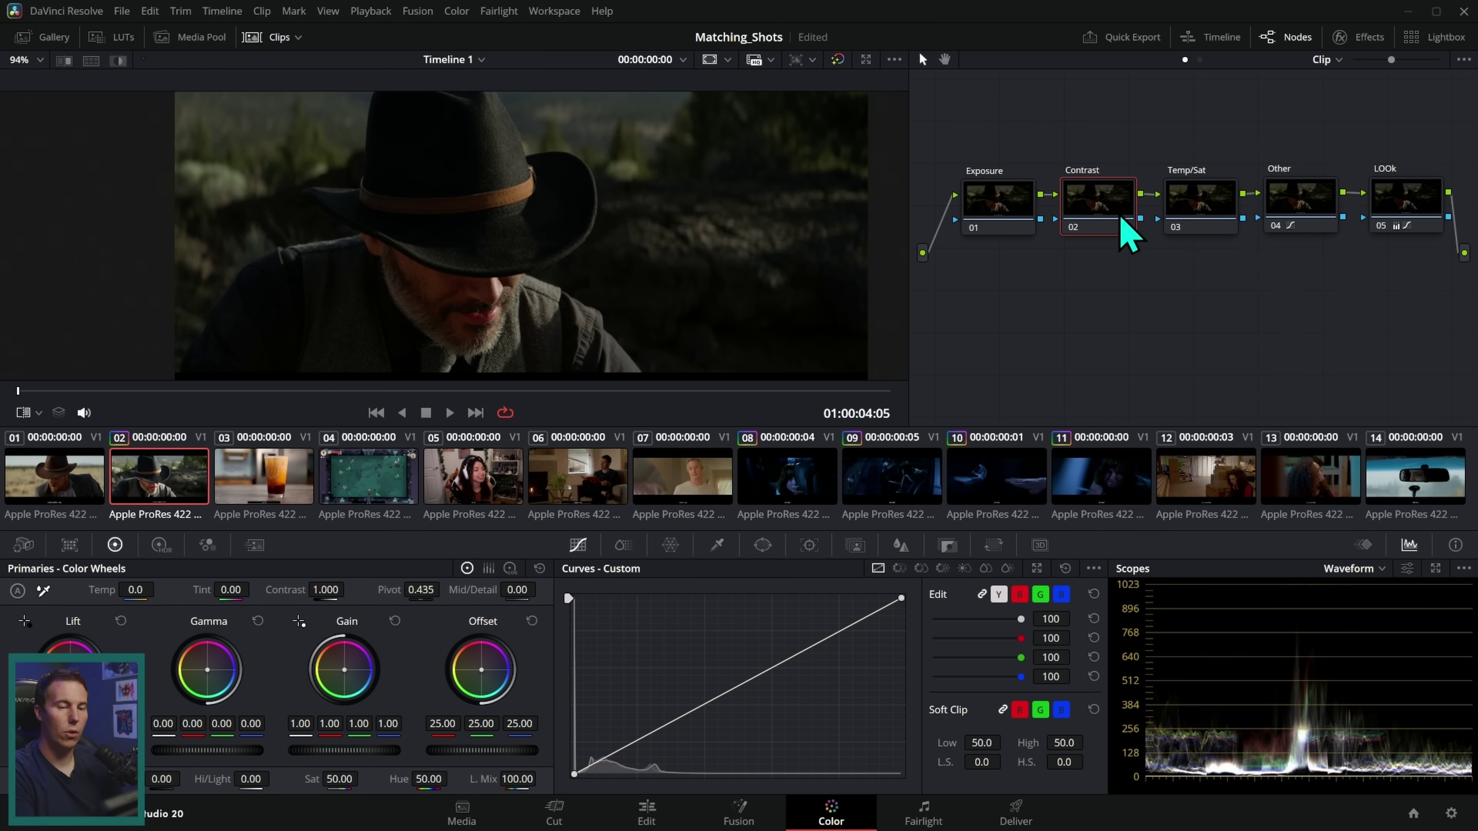
pyautogui.rightClick(1216, 221)
pyautogui.click(1251, 233)
# - Toggle the LOOk node off and on to compare, then show hero shot 1
pyautogui.click(1384, 227)
pyautogui.hotkey('ctrl', 'd')
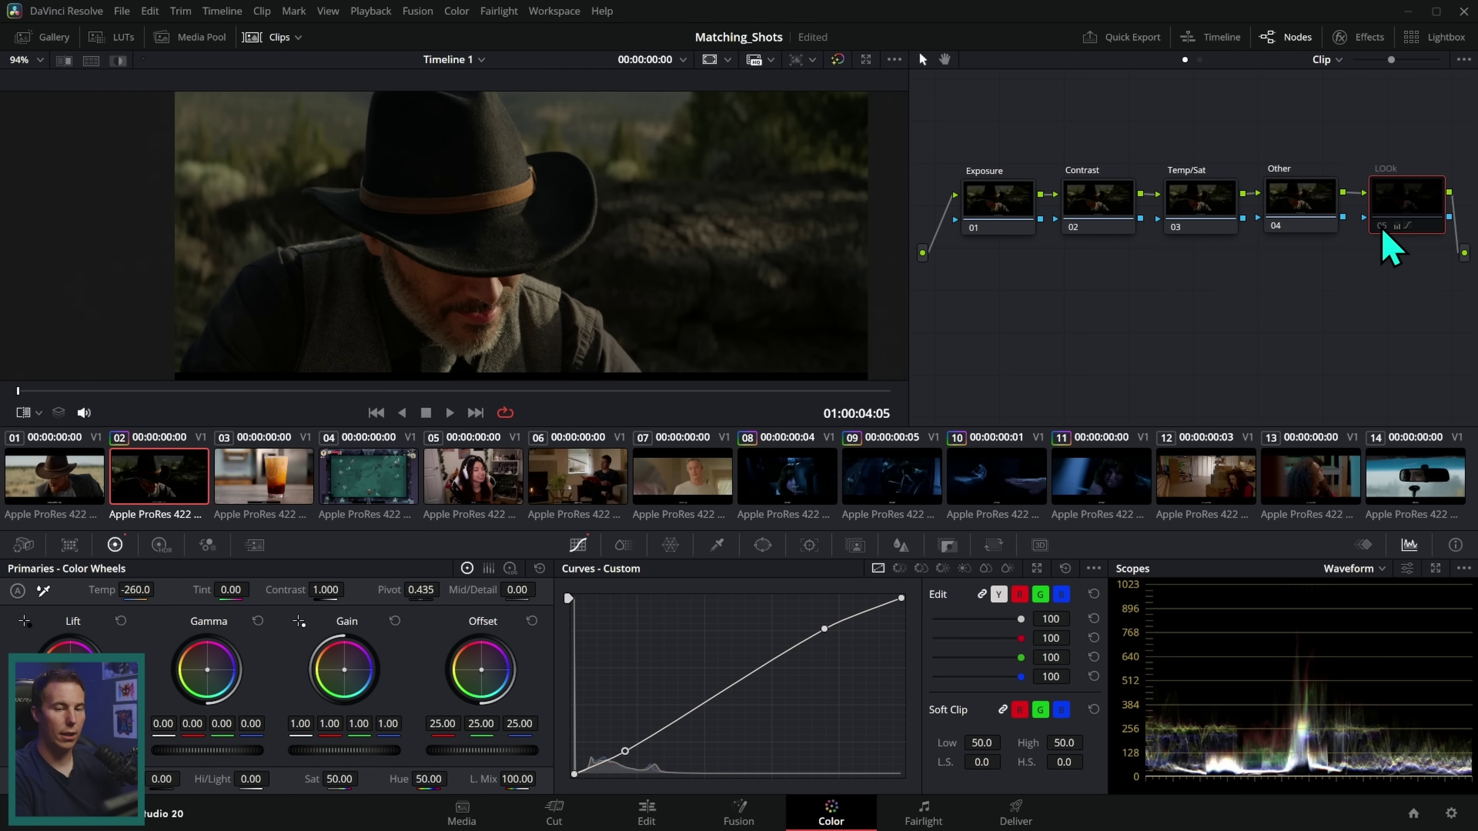
pyautogui.hotkey('ctrl', 'd')
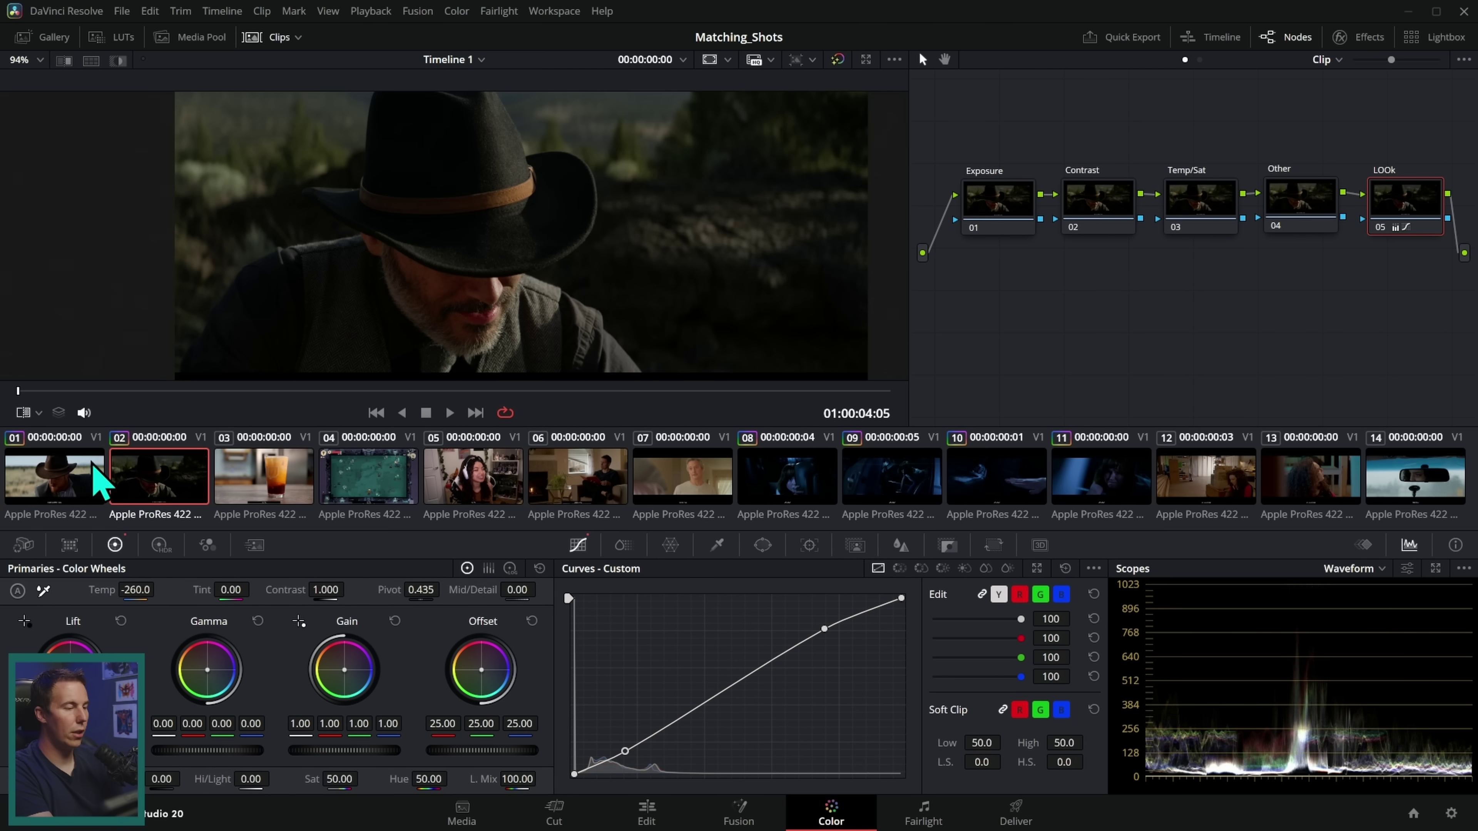
pyautogui.click(82, 483)
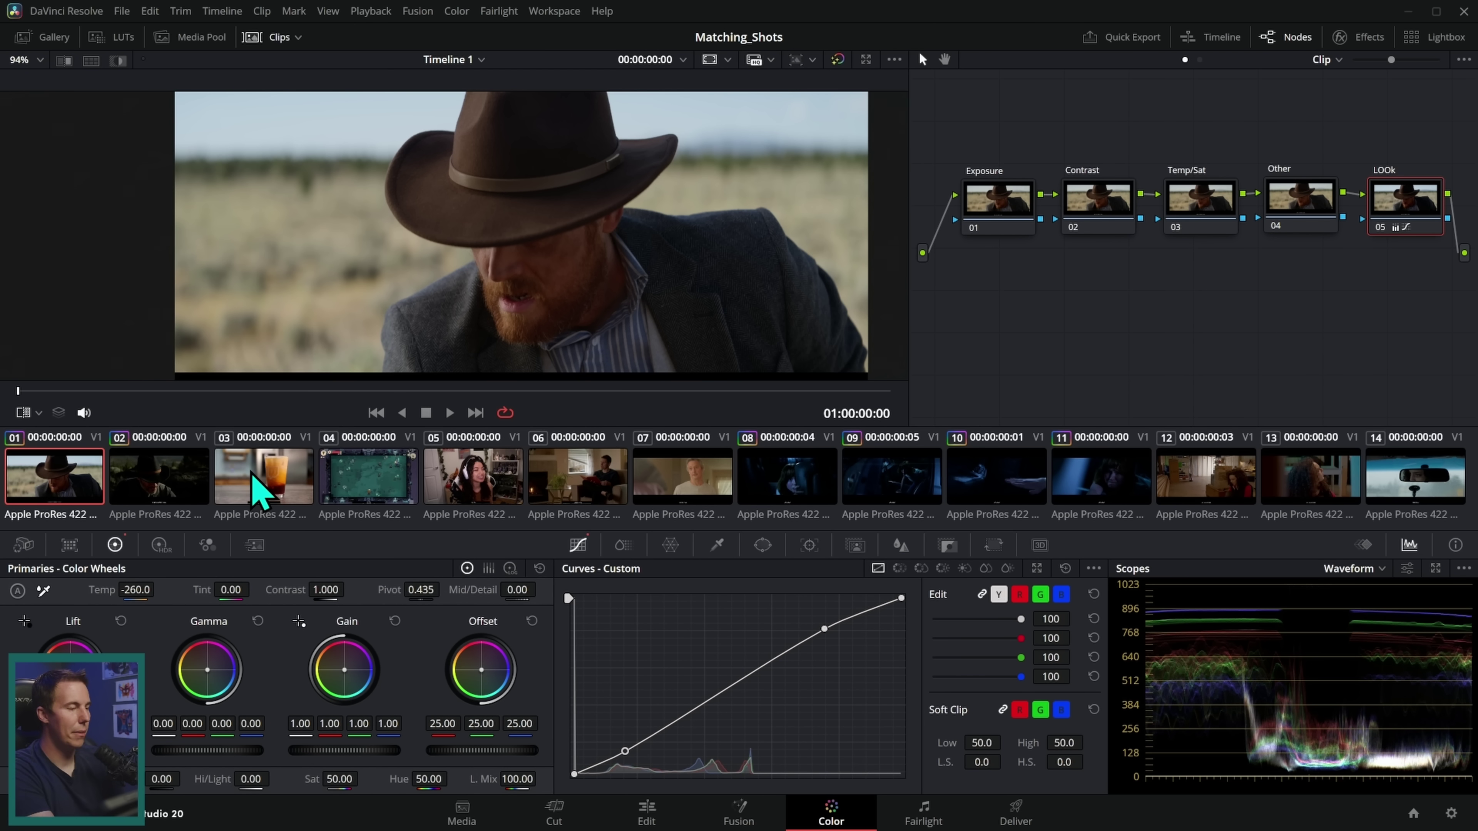
# - Flip between shots 1 and 2, then move to a later frame of shot 1
pyautogui.click(158, 486)
pyautogui.click(68, 480)
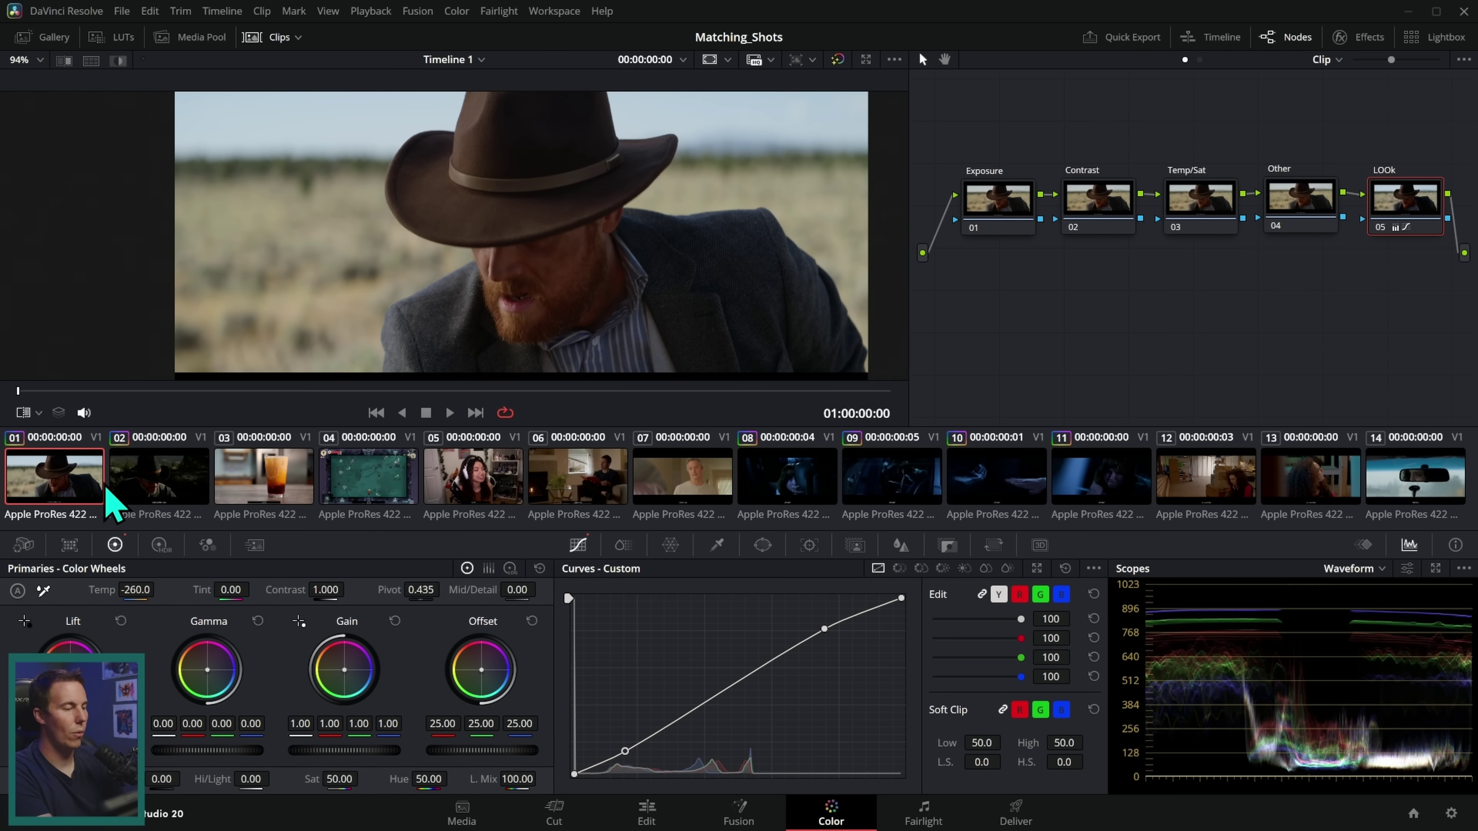
pyautogui.press('Down')
pyautogui.press('Up')
pyautogui.press('Down')
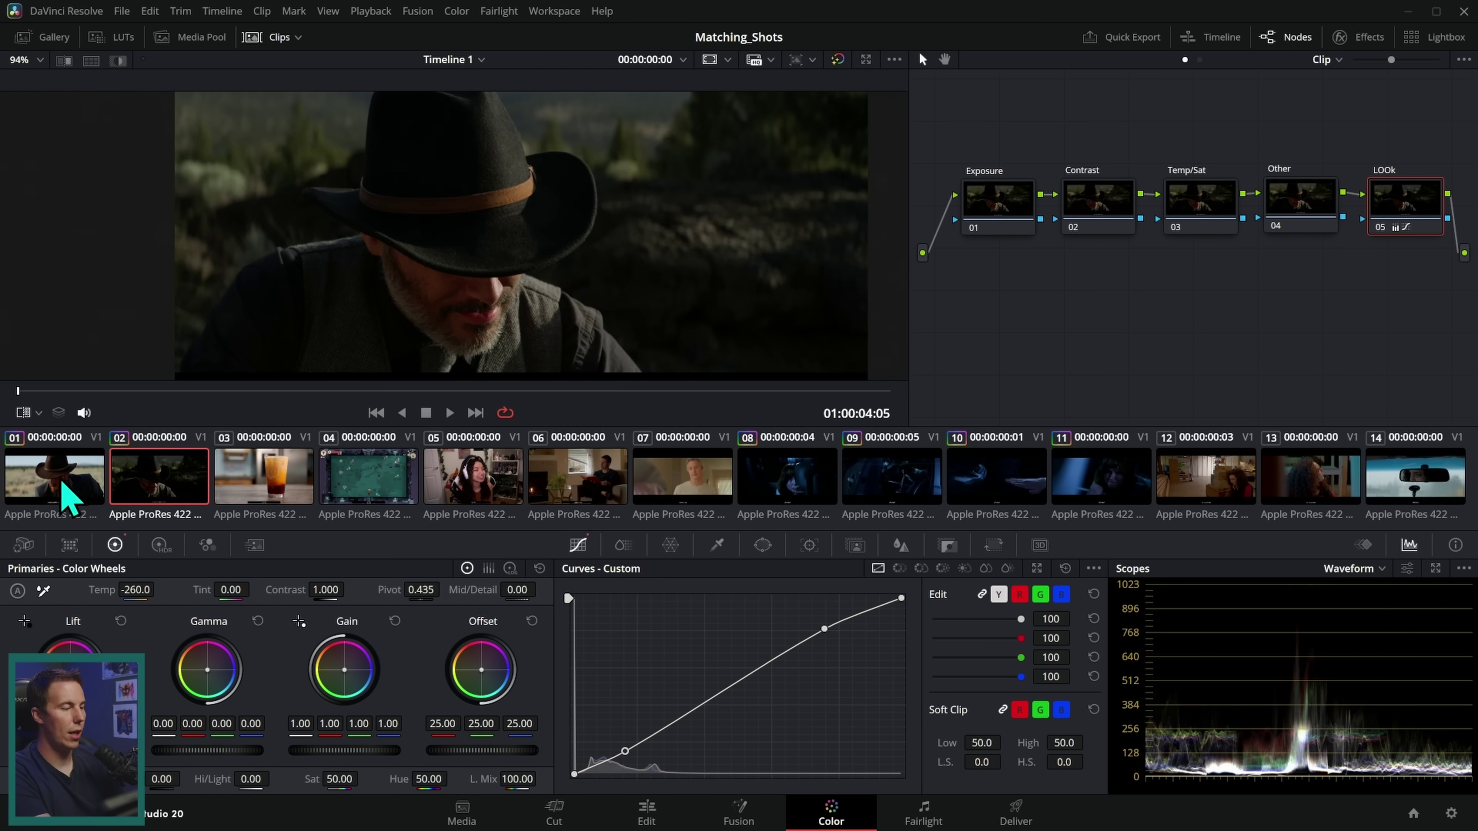
pyautogui.press('Up')
pyautogui.moveTo(473, 393); pyautogui.dragTo(576, 391)
# - Raise shot 1's Gain to 1.10 and increase its contrast
pyautogui.click(1013, 225)
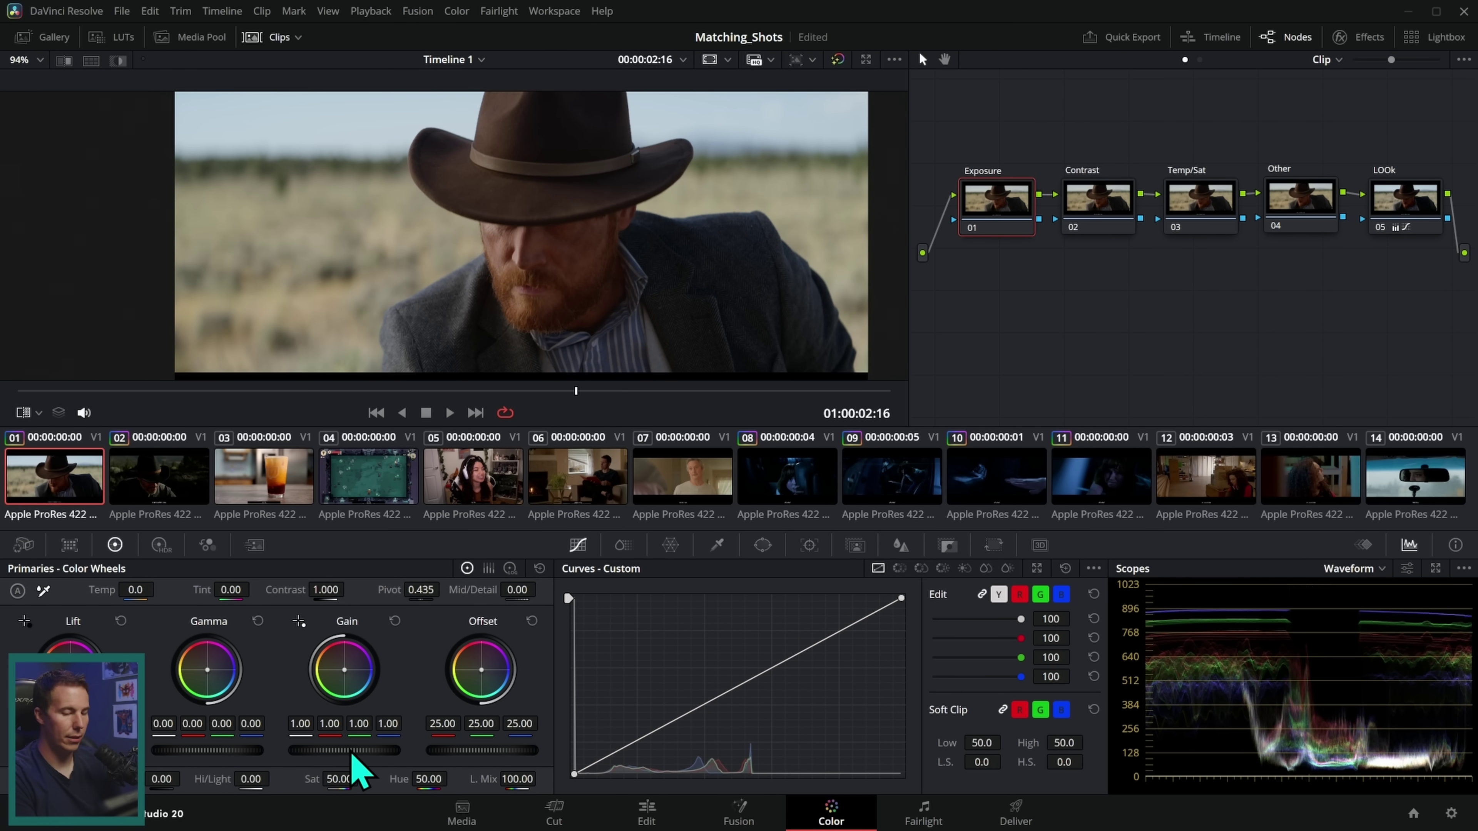
pyautogui.moveTo(356, 751); pyautogui.dragTo(387, 750)
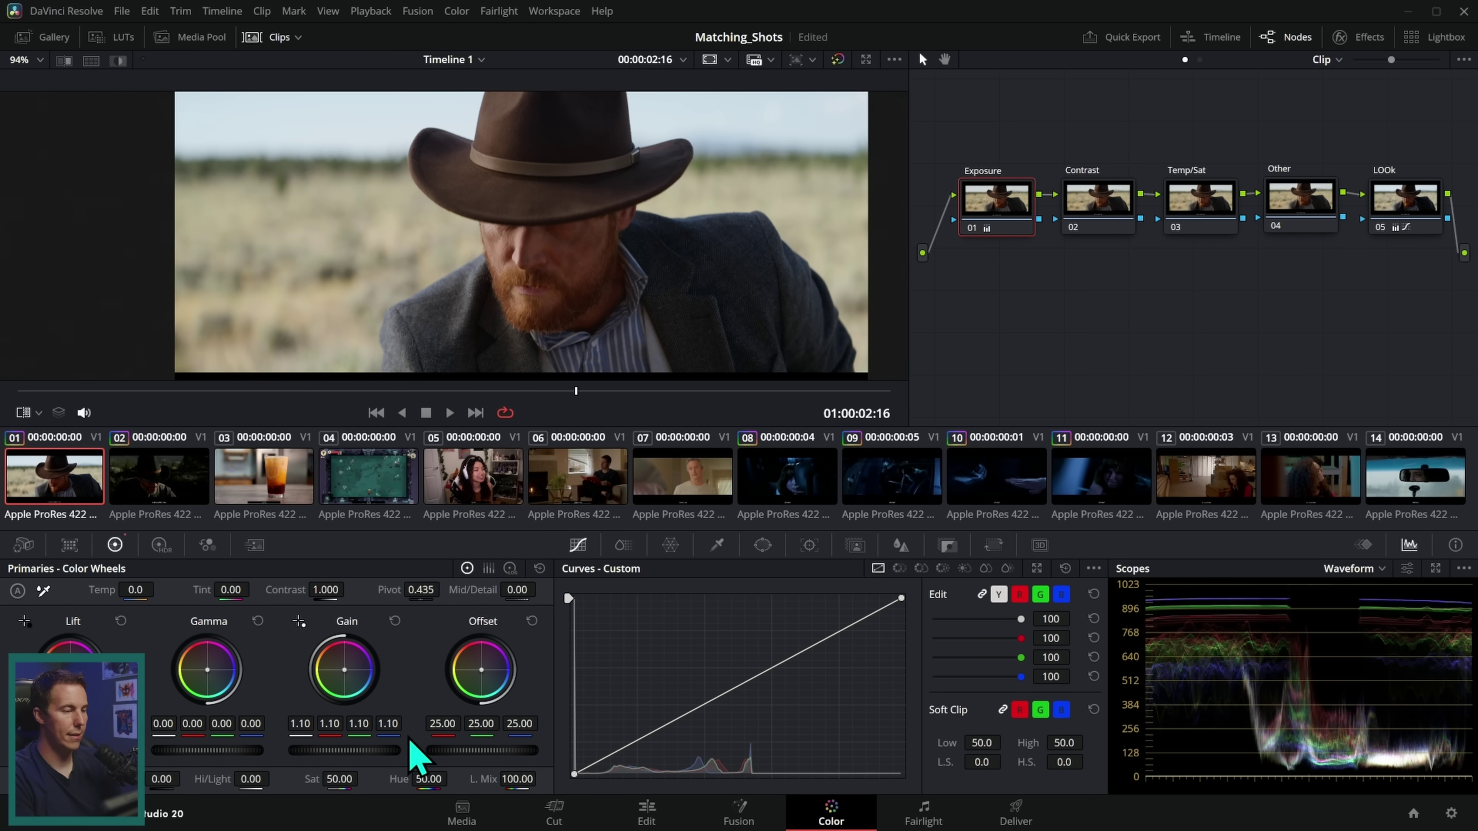
pyautogui.click(1097, 198)
pyautogui.moveTo(325, 589); pyautogui.dragTo(375, 589)
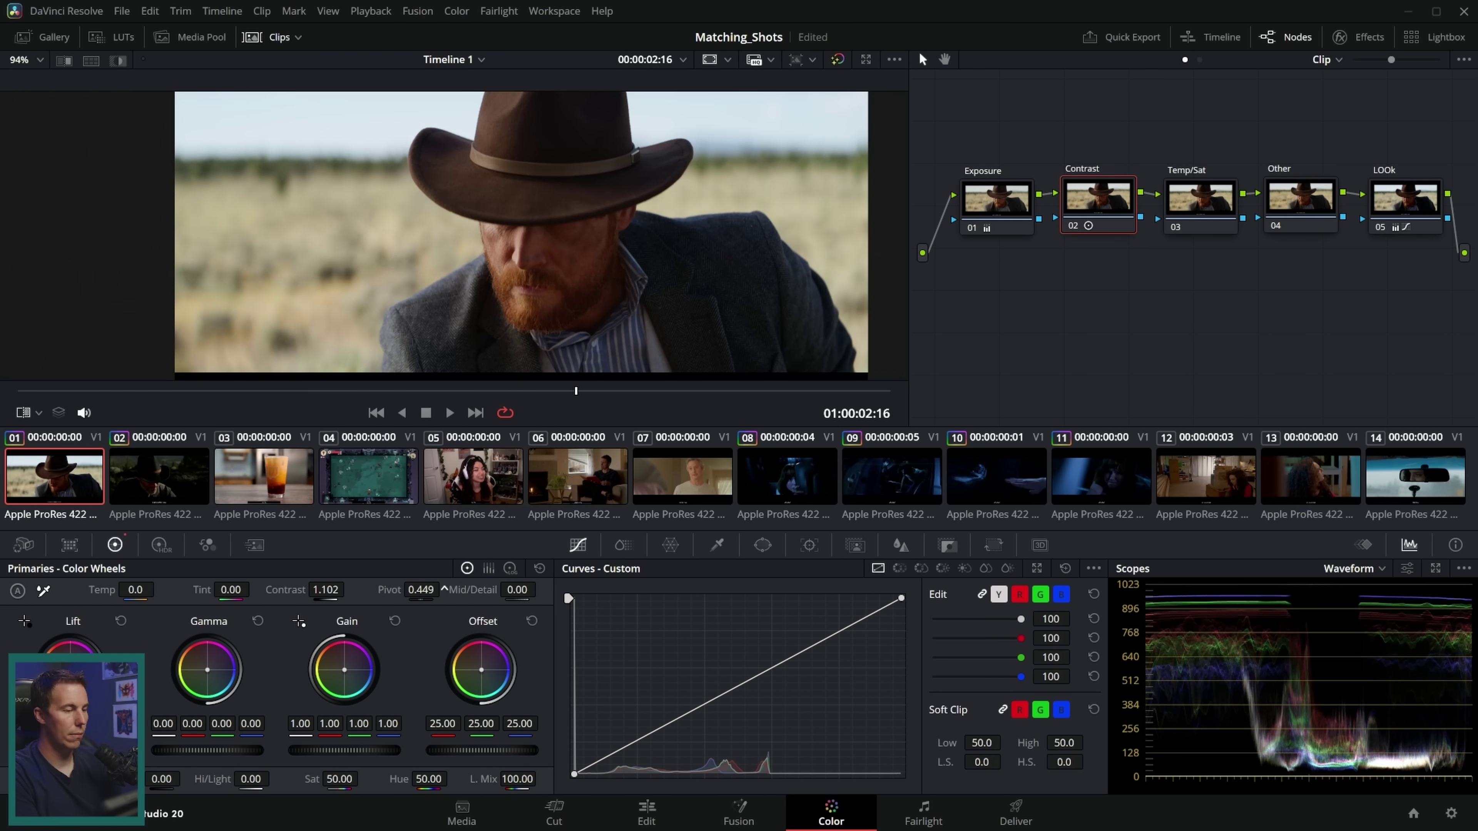
# - Warm shot 1 to Temp 130, Tint 6.50, and grab a still of it
pyautogui.click(1167, 222)
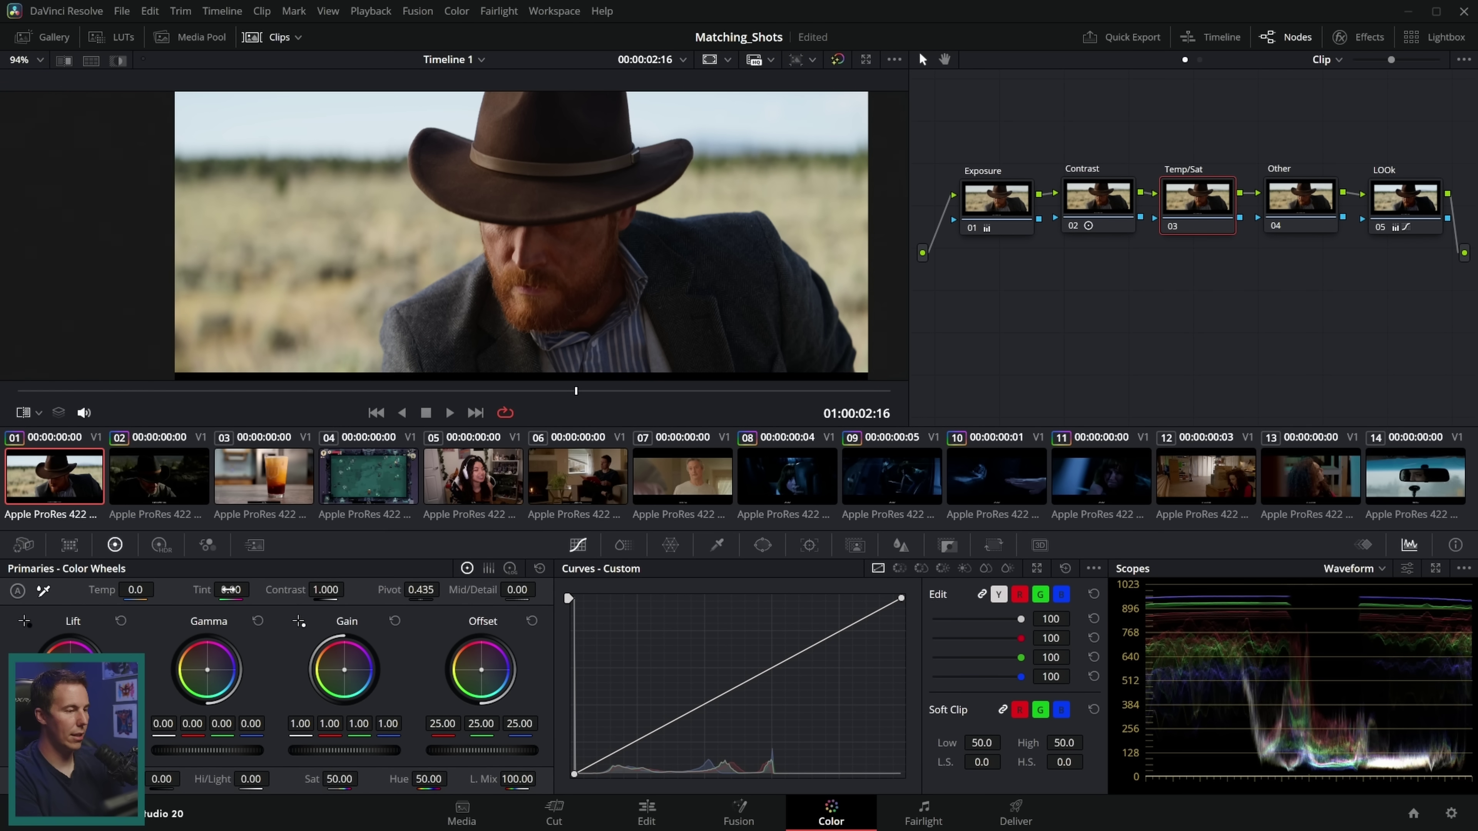
pyautogui.moveTo(231, 589); pyautogui.dragTo(254, 589)
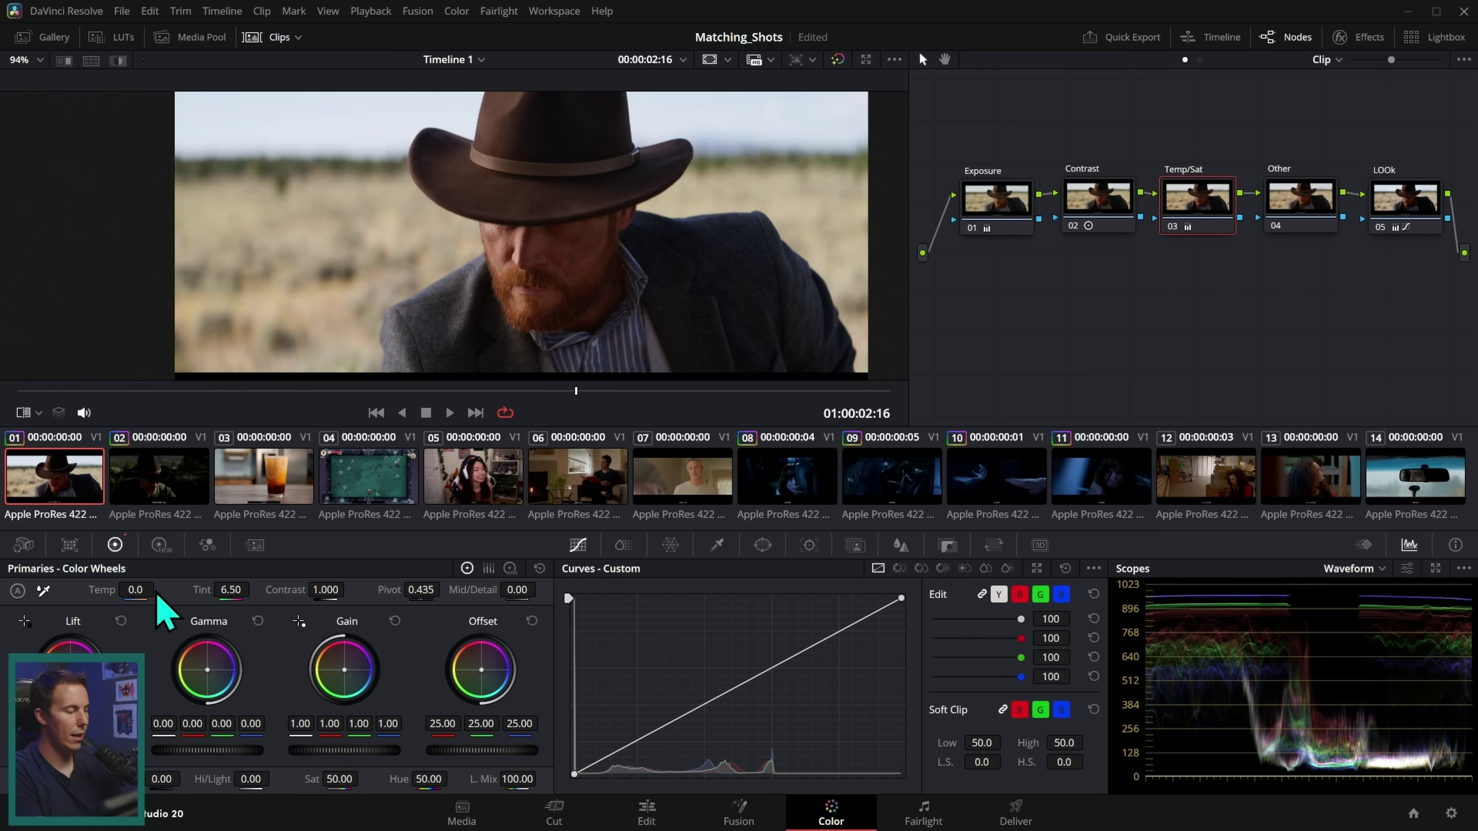
pyautogui.moveTo(137, 589); pyautogui.dragTo(159, 589)
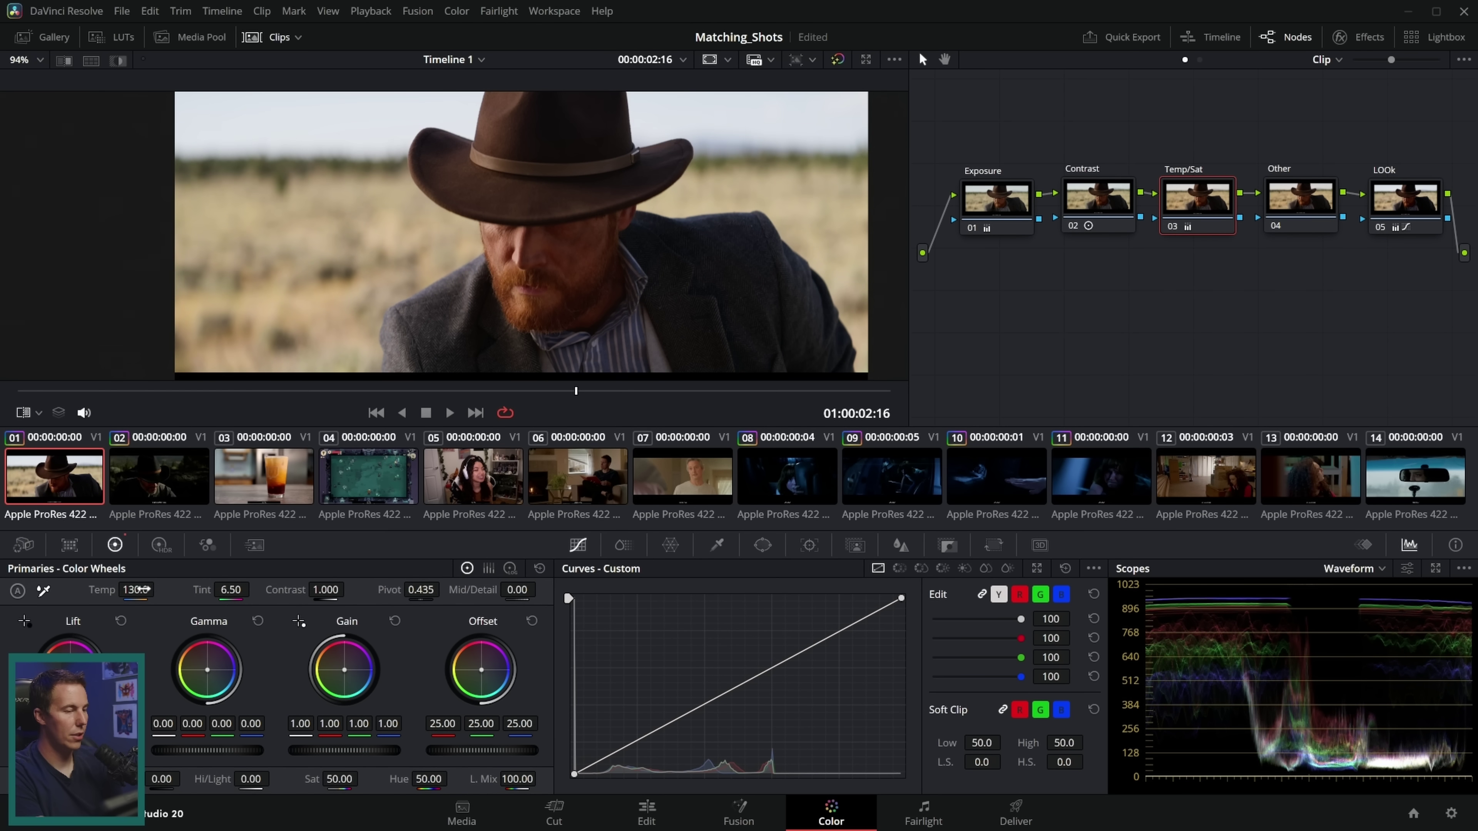
pyautogui.click(1173, 226)
pyautogui.click(1173, 226)
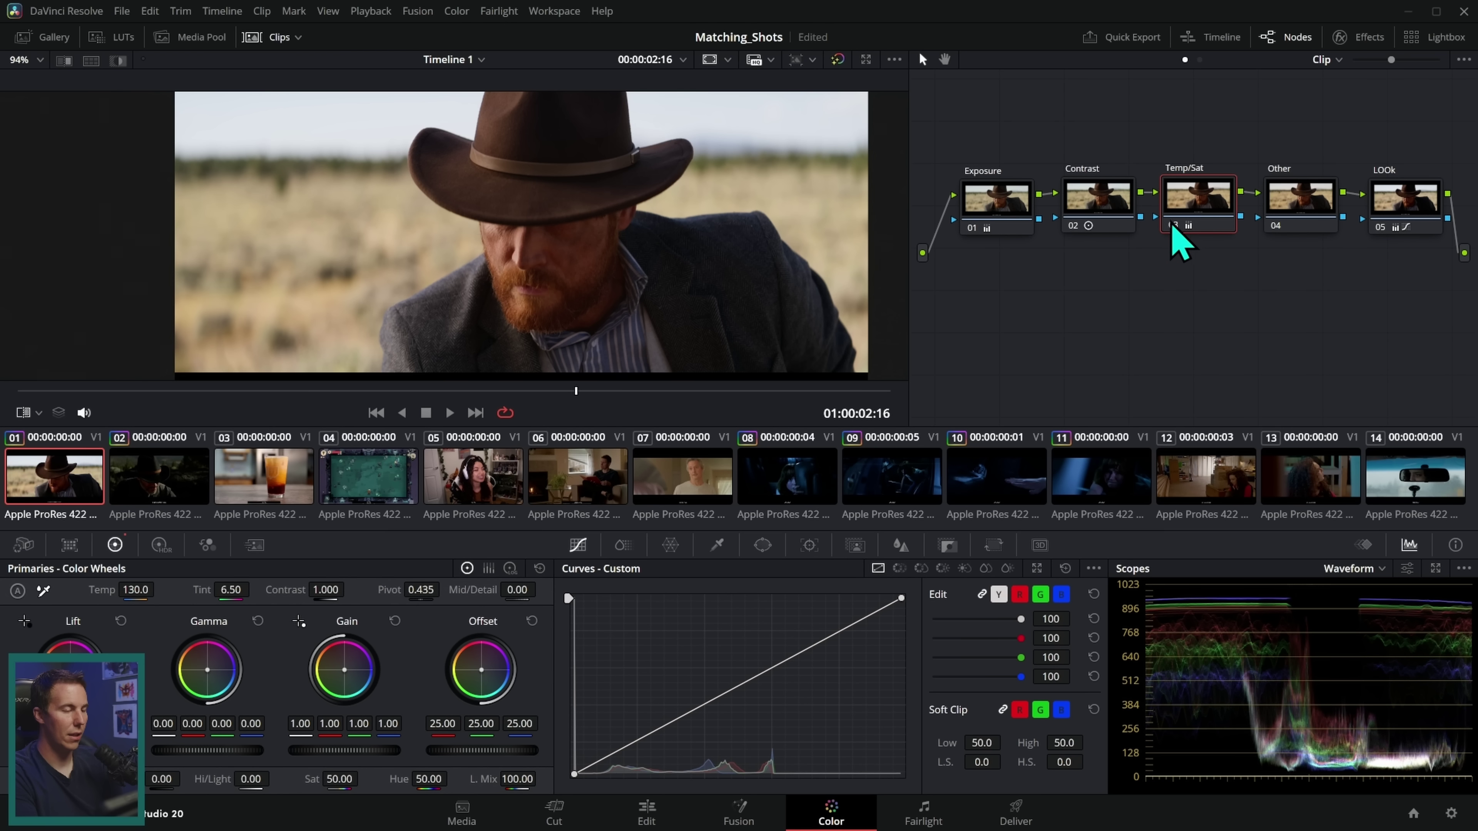
pyautogui.rightClick(730, 231)
pyautogui.click(797, 241)
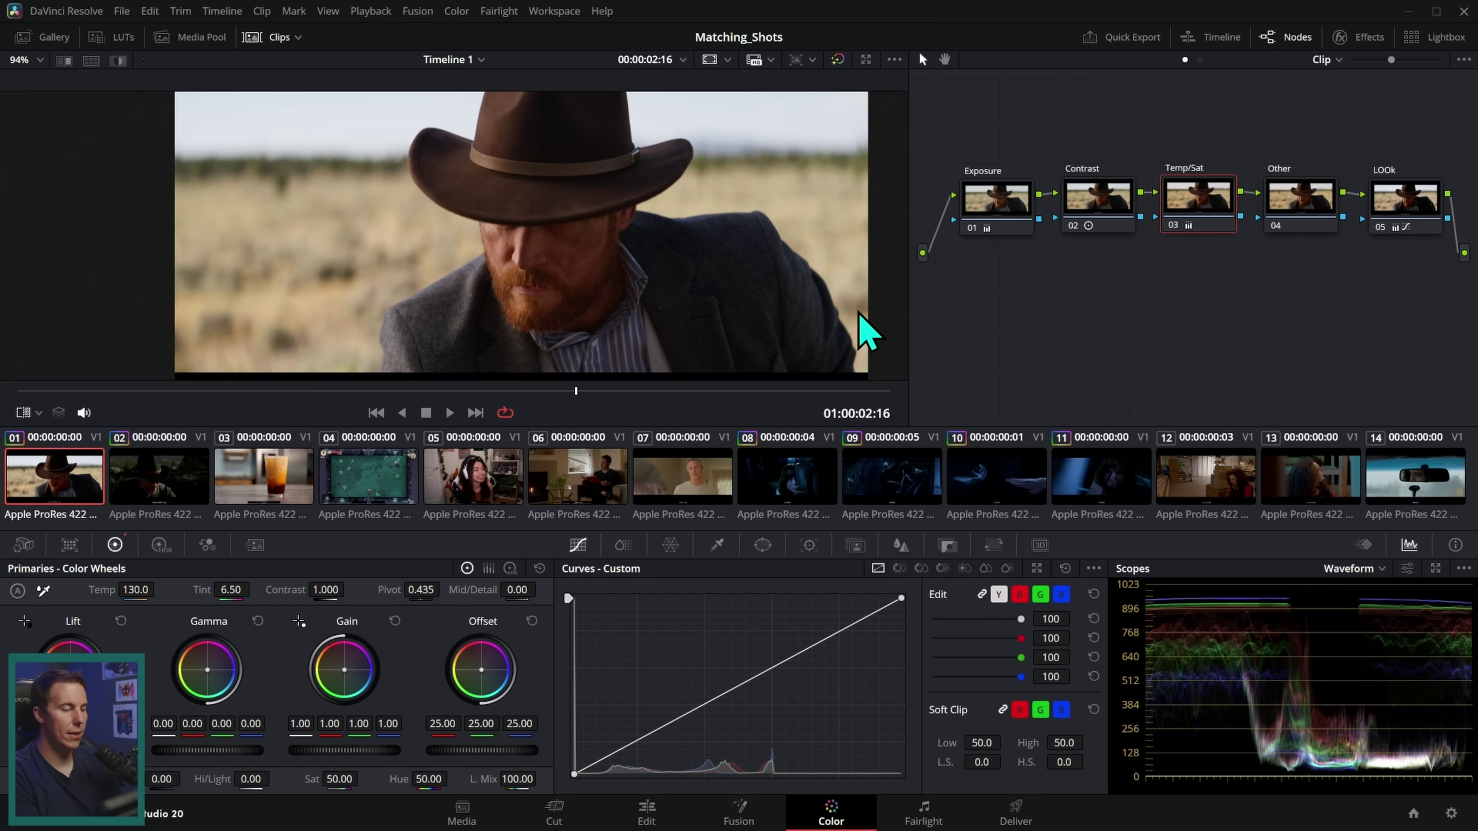
# - Select shot 2, enable Image Wipe against shot 1's still, and position the split line
pyautogui.click(169, 494)
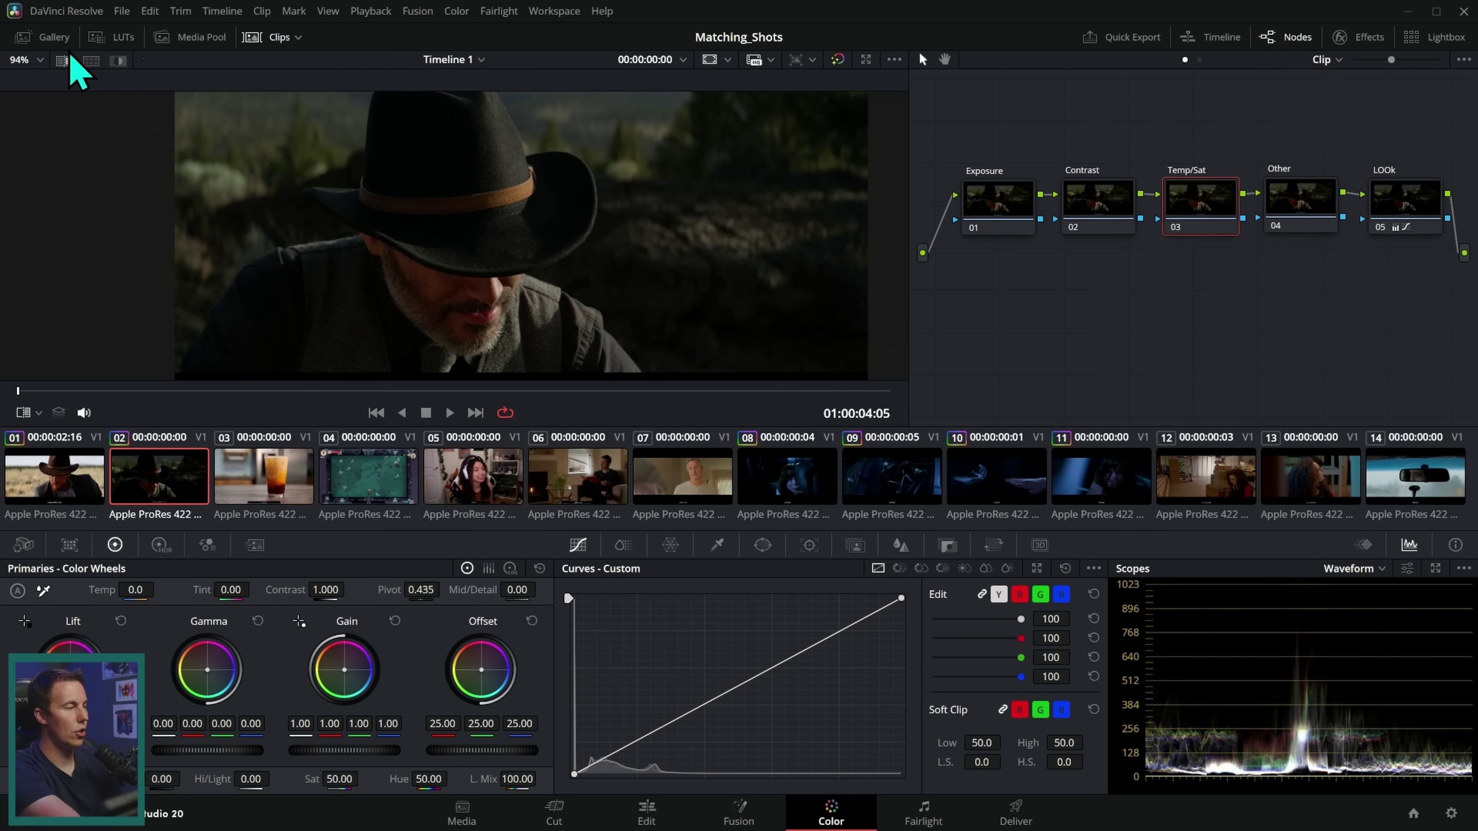
pyautogui.click(64, 60)
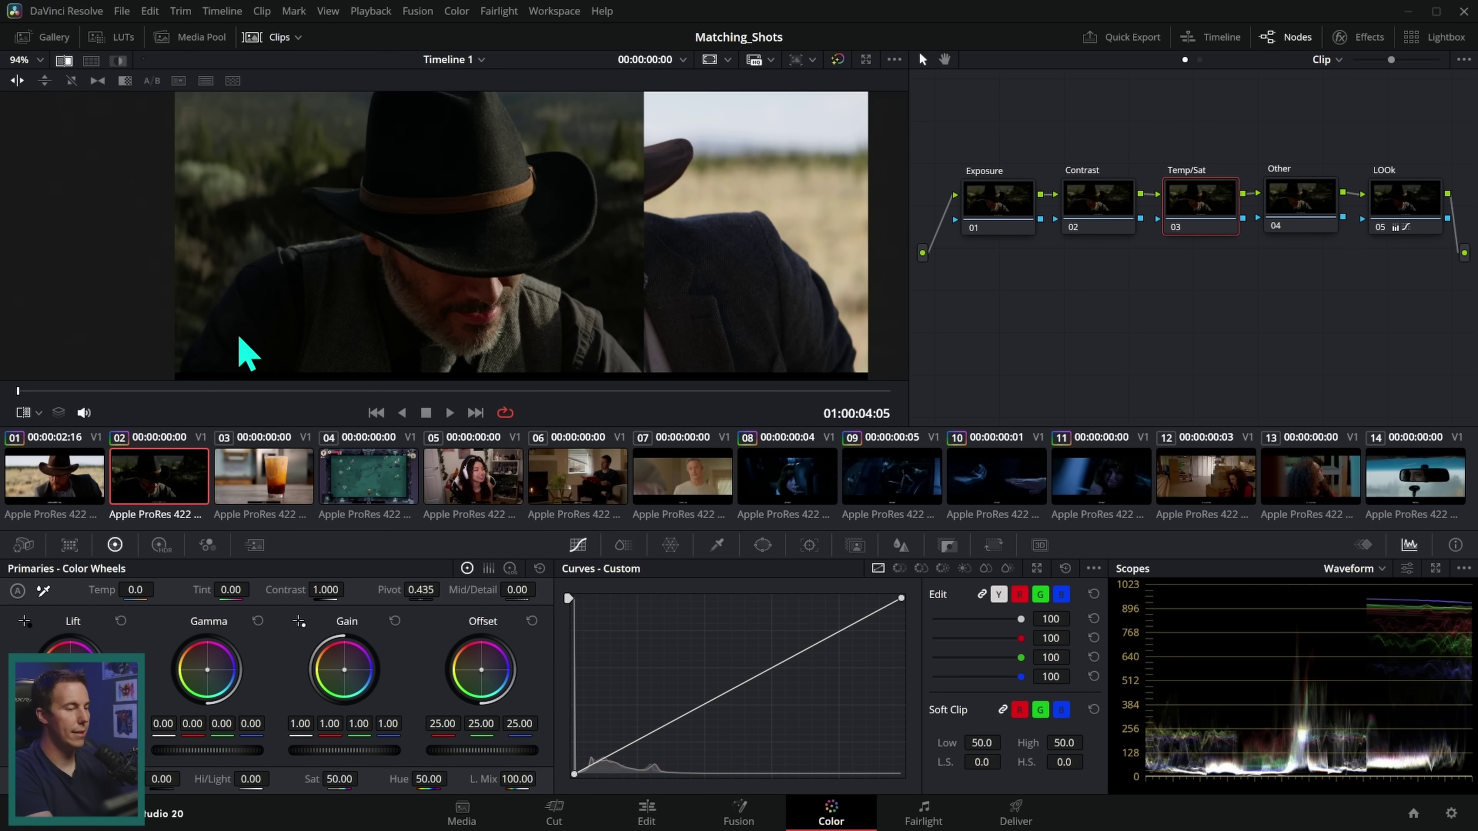
pyautogui.moveTo(623, 284); pyautogui.dragTo(389, 385)
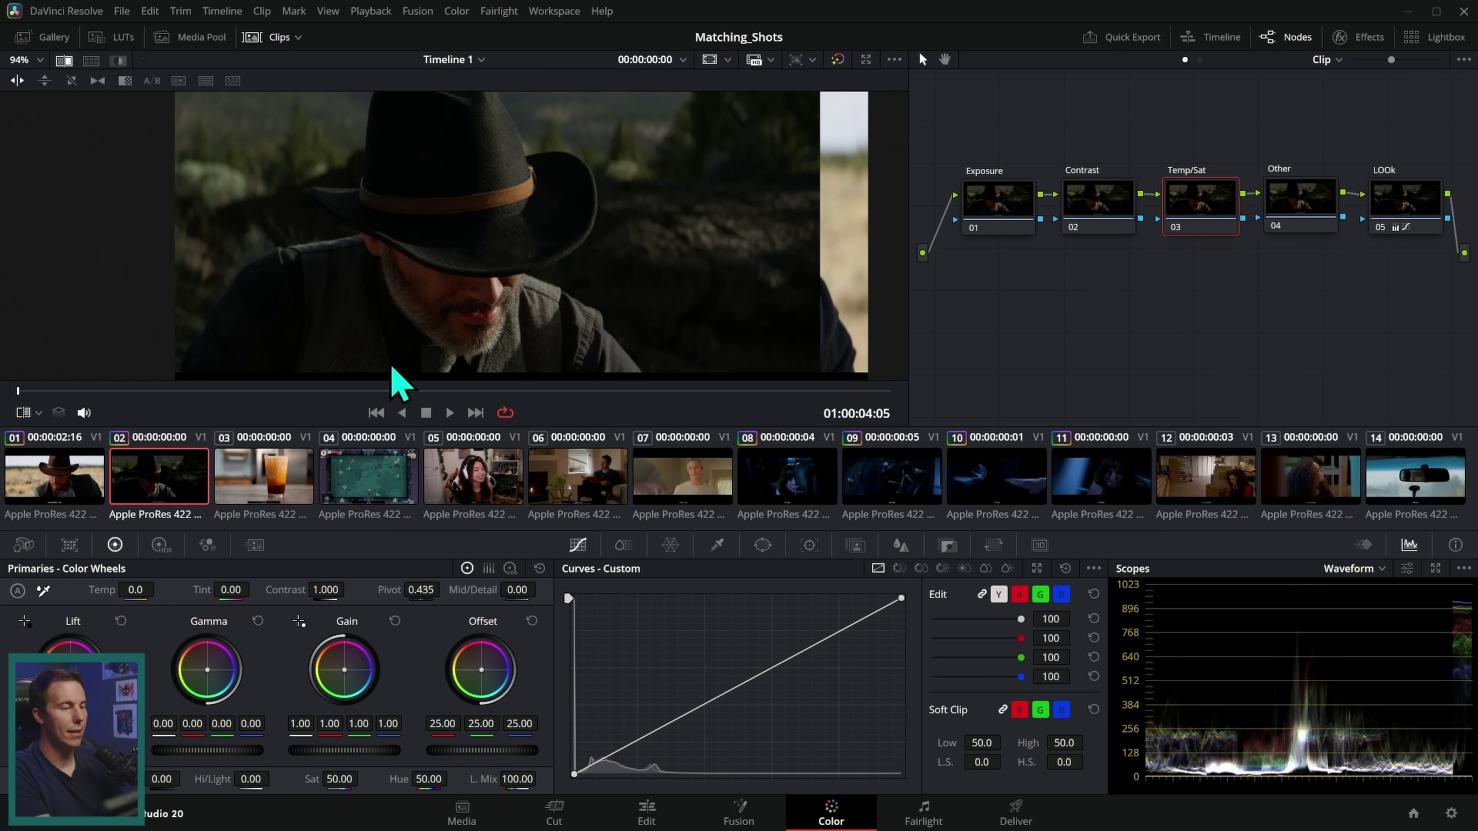
pyautogui.moveTo(768, 269); pyautogui.dragTo(538, 349)
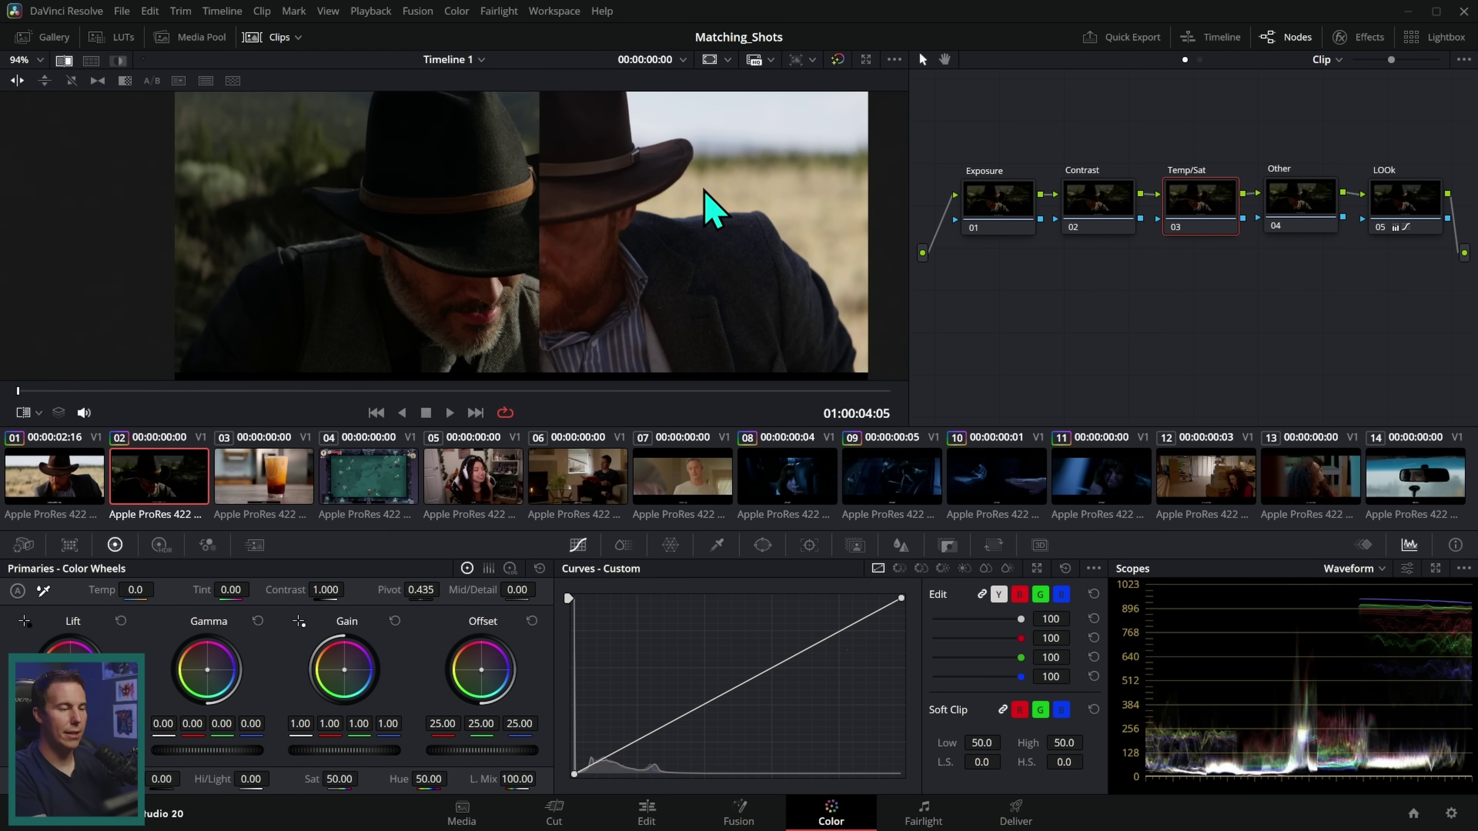
pyautogui.moveTo(552, 274); pyautogui.dragTo(859, 257)
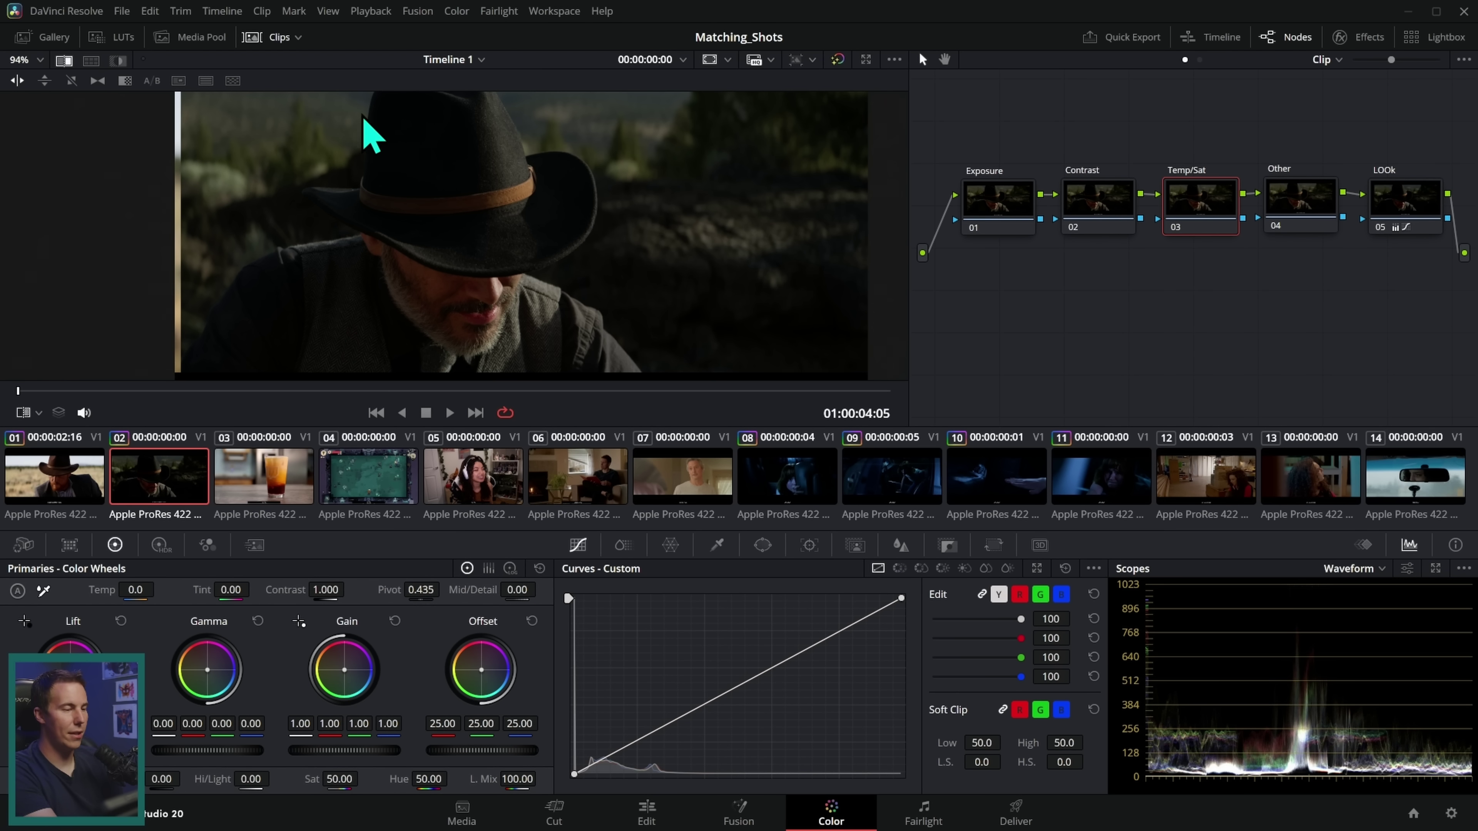
pyautogui.moveTo(849, 273); pyautogui.dragTo(670, 303)
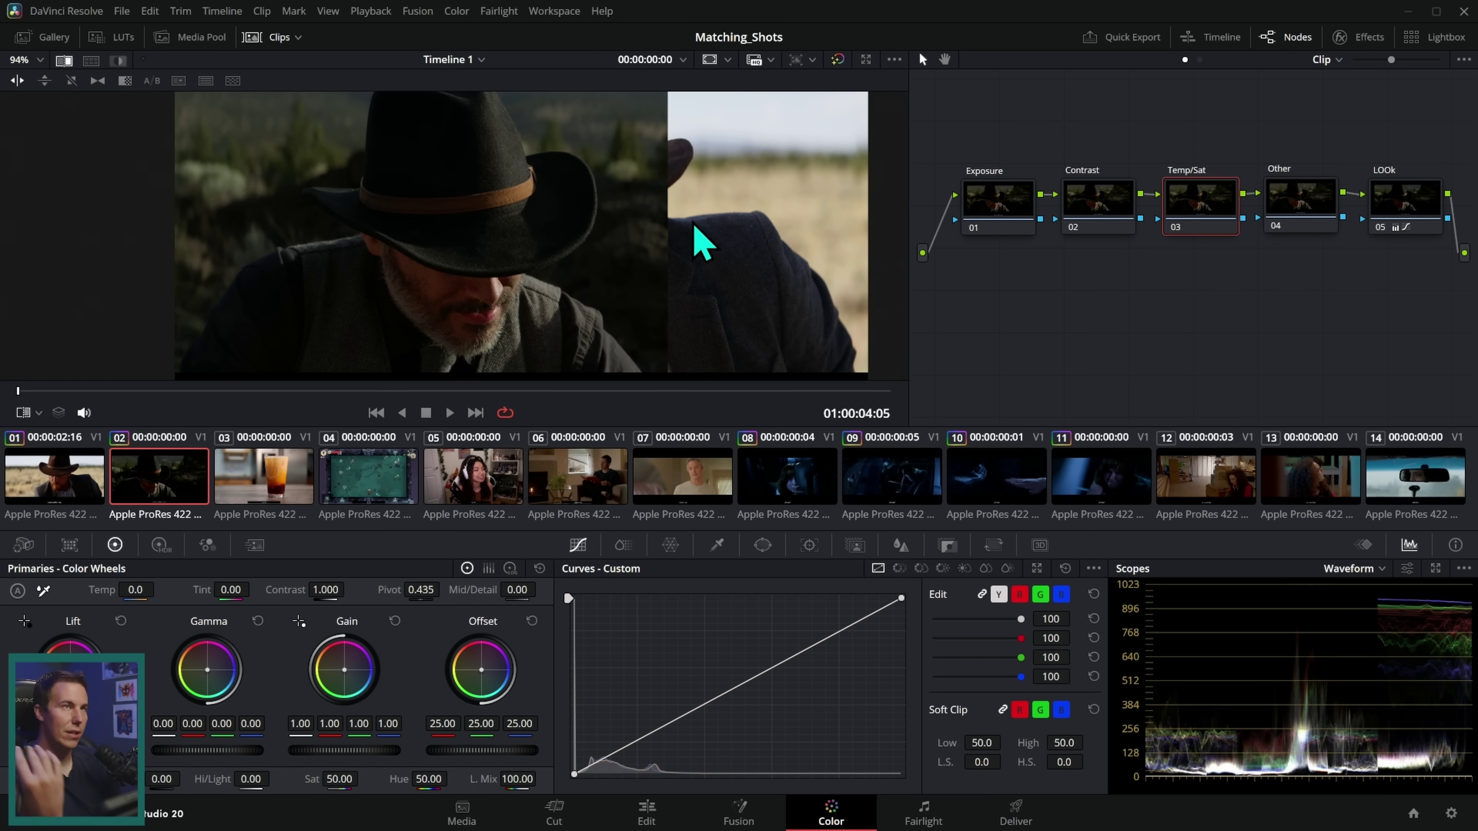
# - Try raising shot 2's lift on the Exposure node while shifting the comparison split
pyautogui.click(996, 213)
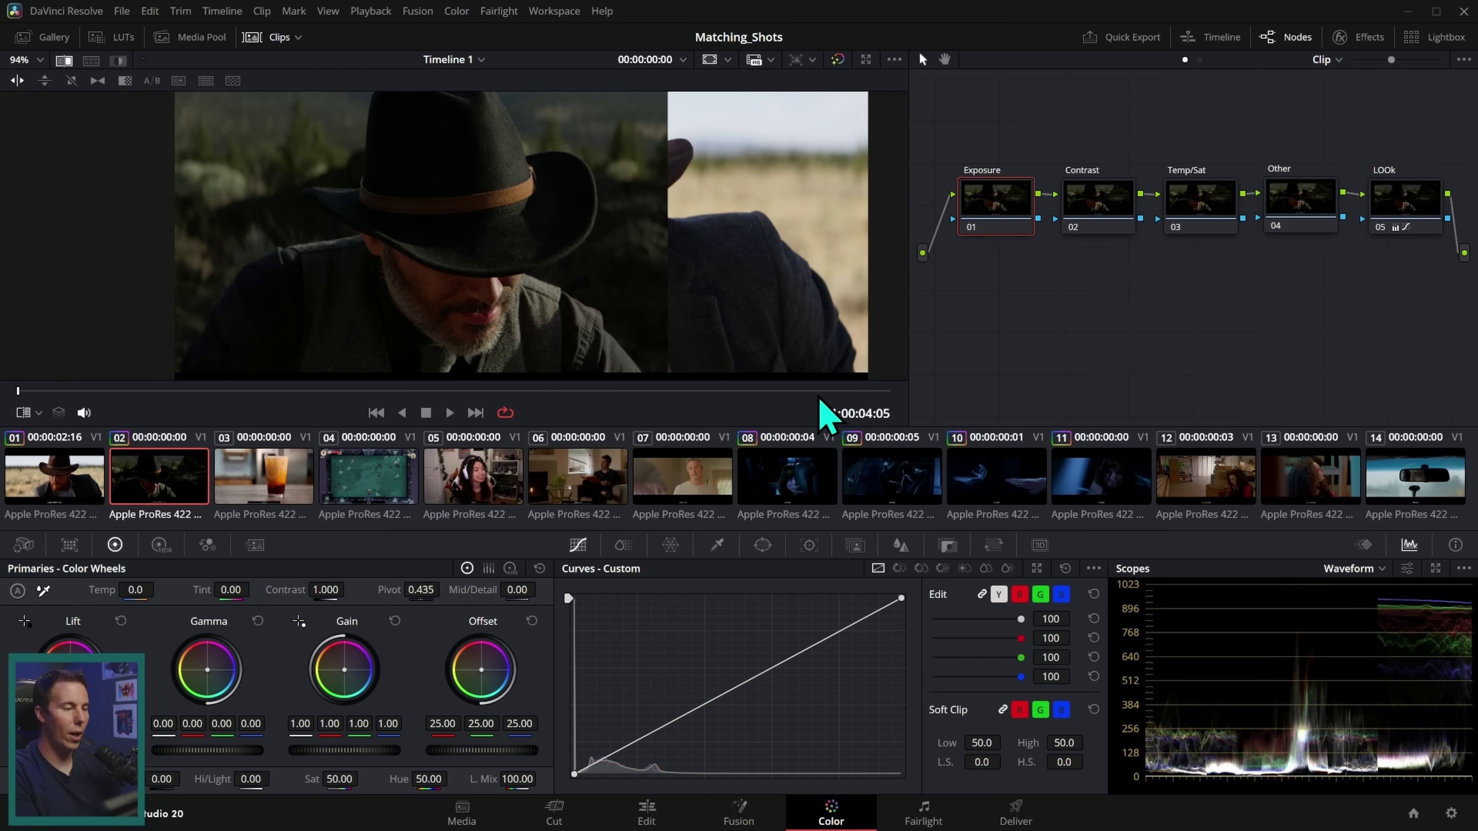
pyautogui.moveTo(207, 749); pyautogui.dragTo(244, 749)
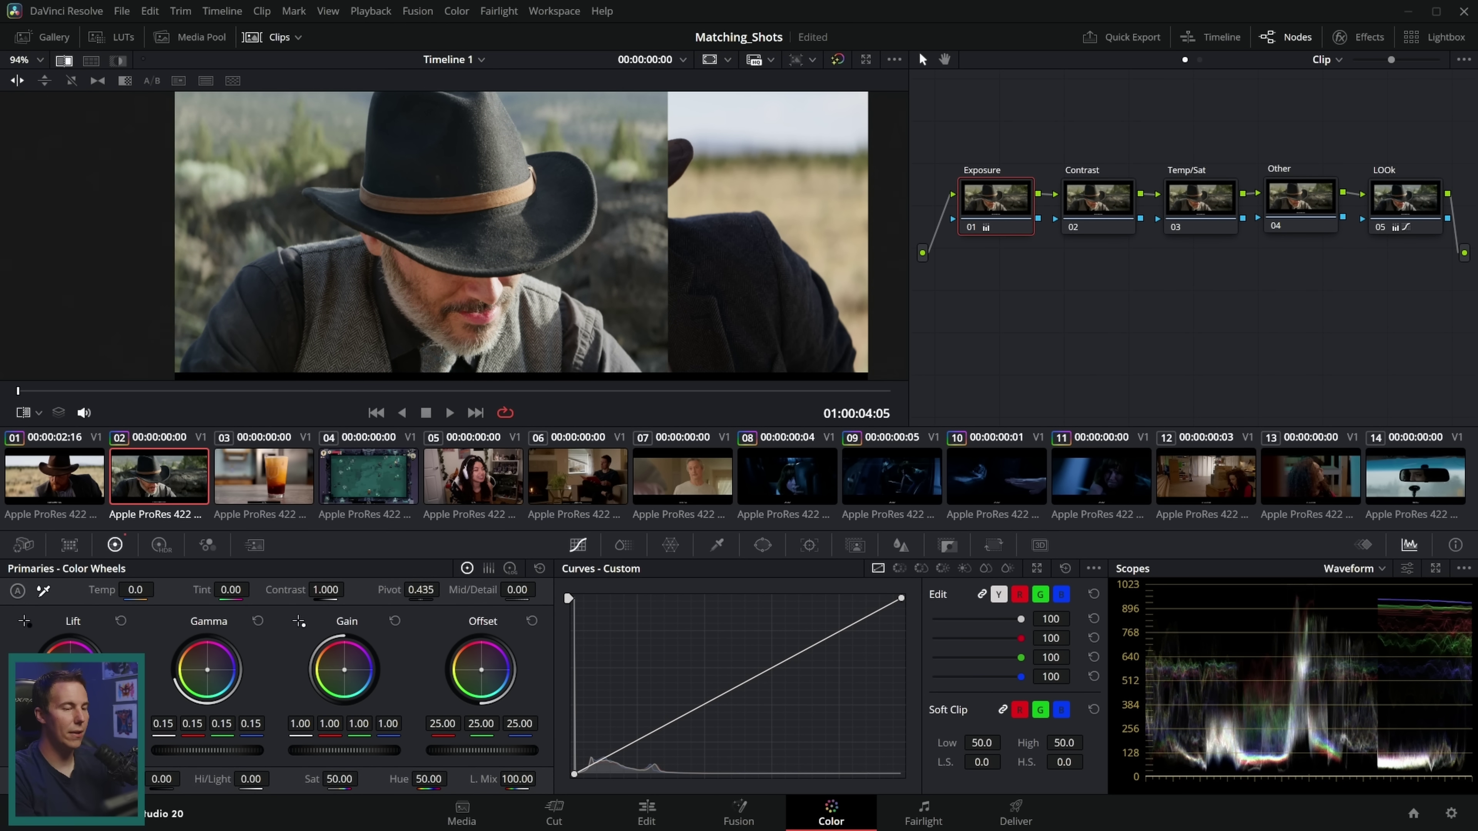
pyautogui.moveTo(679, 274); pyautogui.dragTo(561, 280)
pyautogui.moveTo(522, 198); pyautogui.dragTo(224, 183)
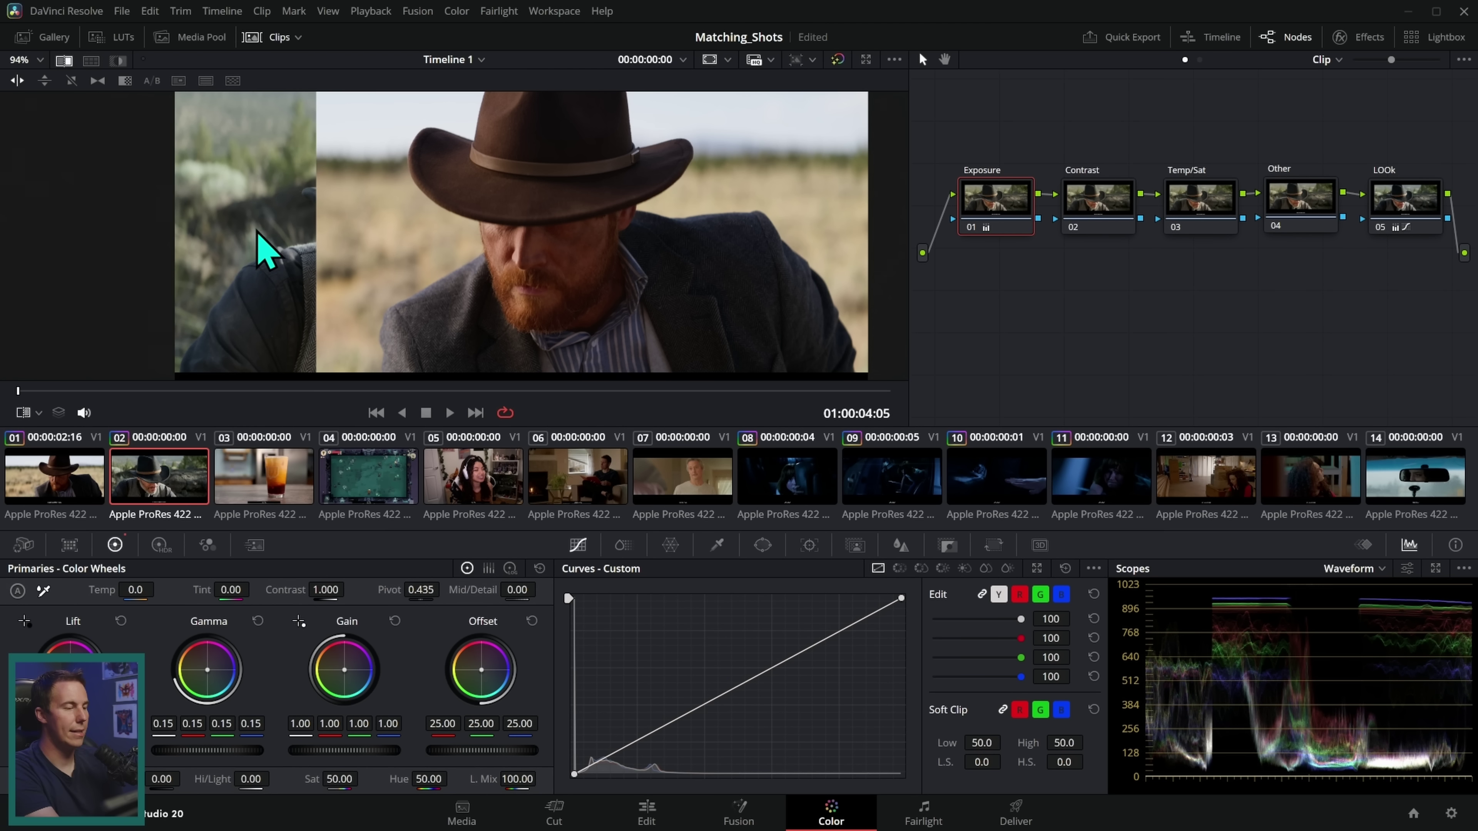
pyautogui.moveTo(319, 285); pyautogui.dragTo(505, 363)
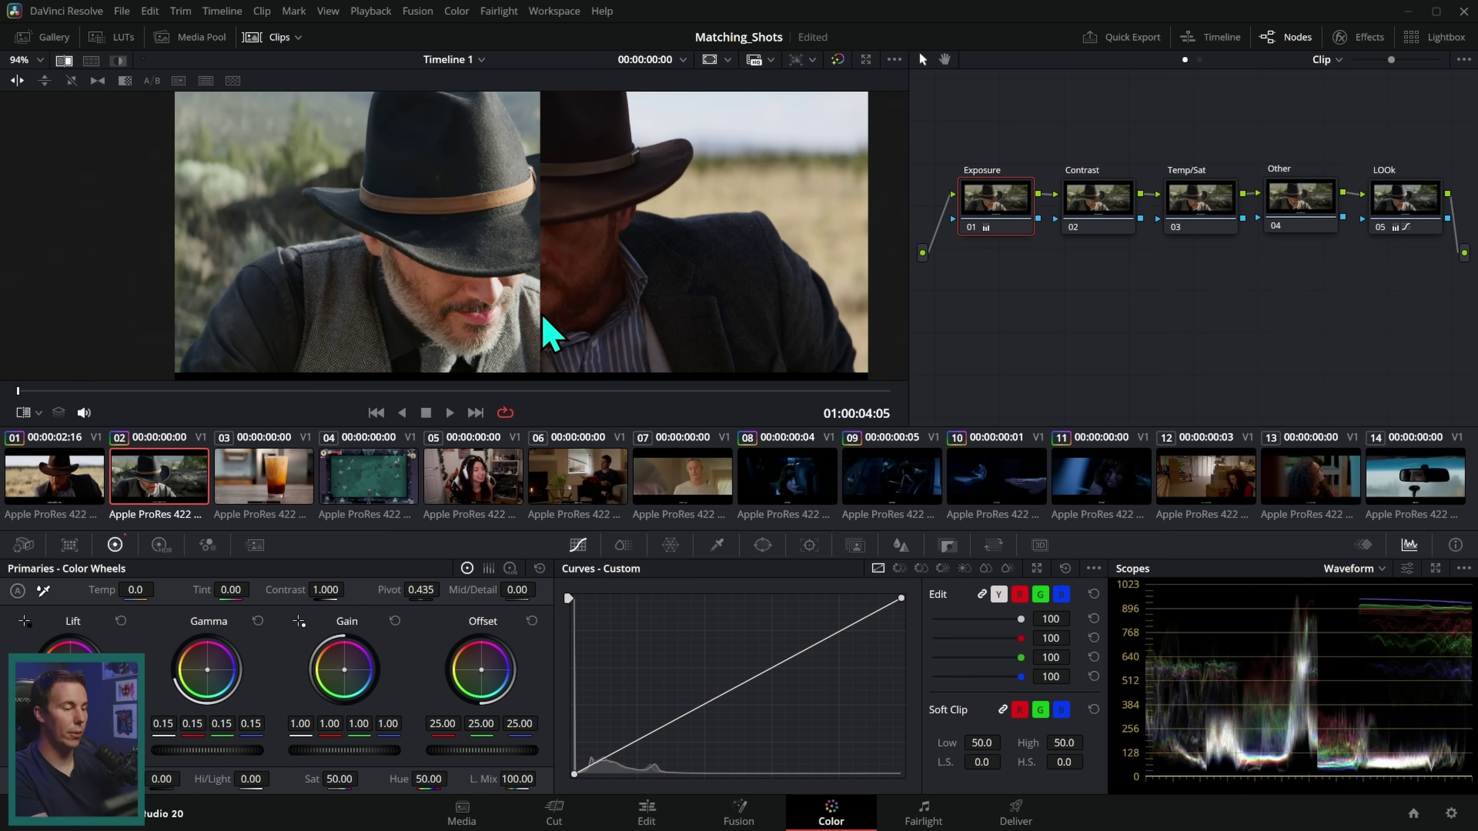
pyautogui.moveTo(544, 317); pyautogui.dragTo(521, 371)
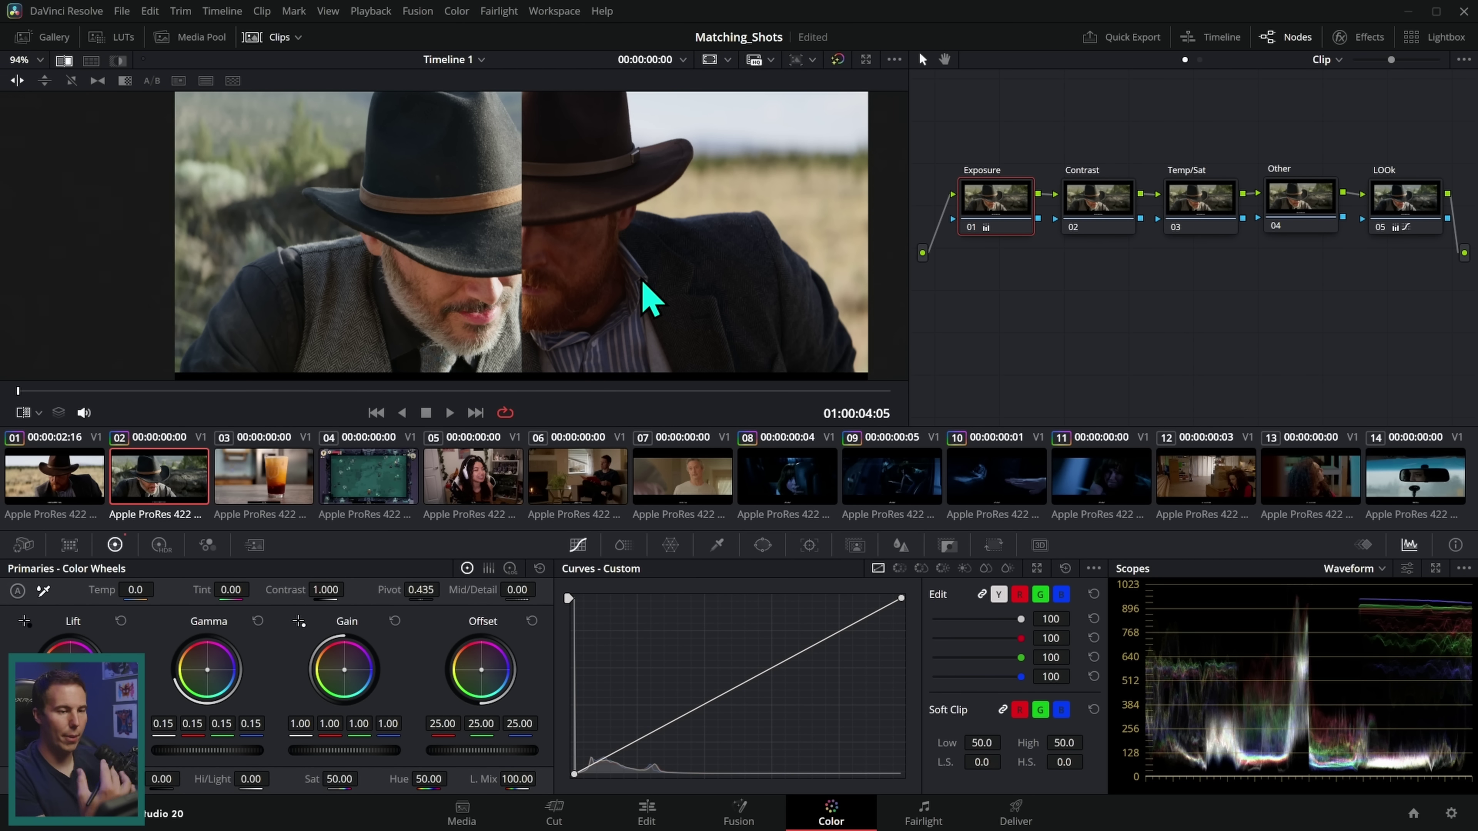
# - Reset the Exposure node and raise its Offset to 37.85, toggling it to compare
pyautogui.rightClick(997, 204)
pyautogui.click(1039, 216)
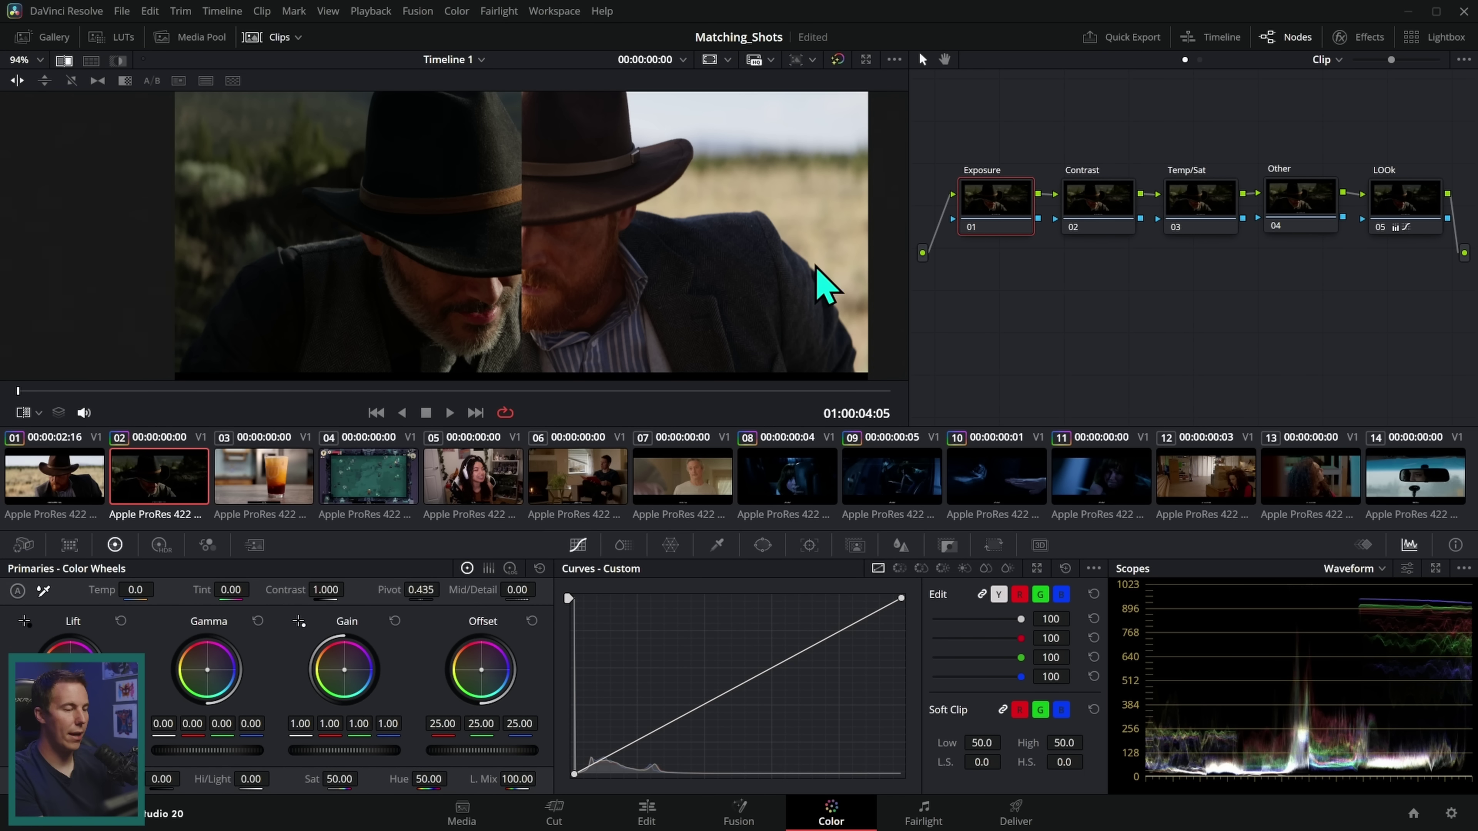
pyautogui.moveTo(482, 749); pyautogui.dragTo(551, 750)
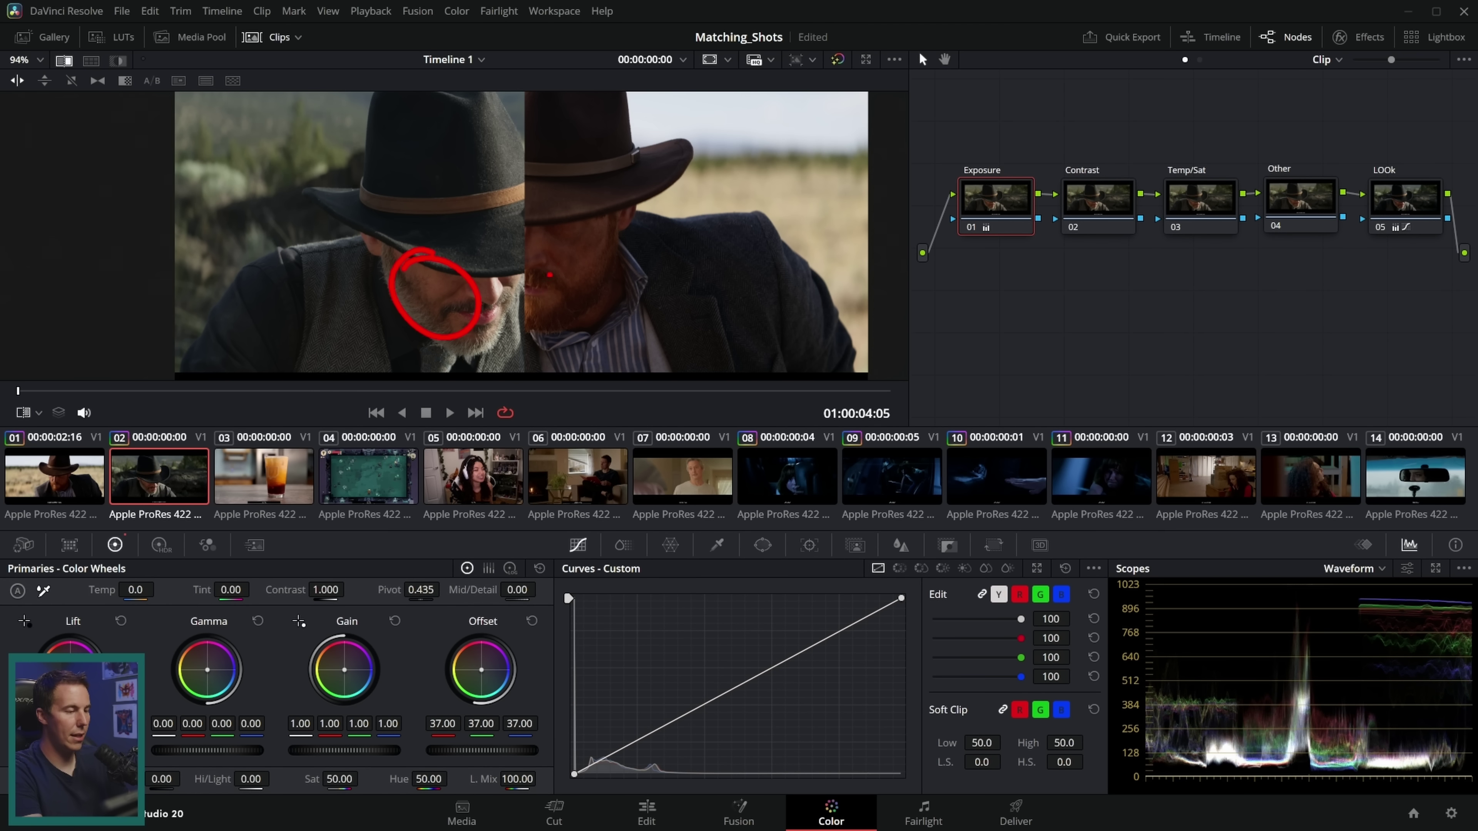
pyautogui.moveTo(550, 275); pyautogui.dragTo(542, 267)
pyautogui.press('Escape')
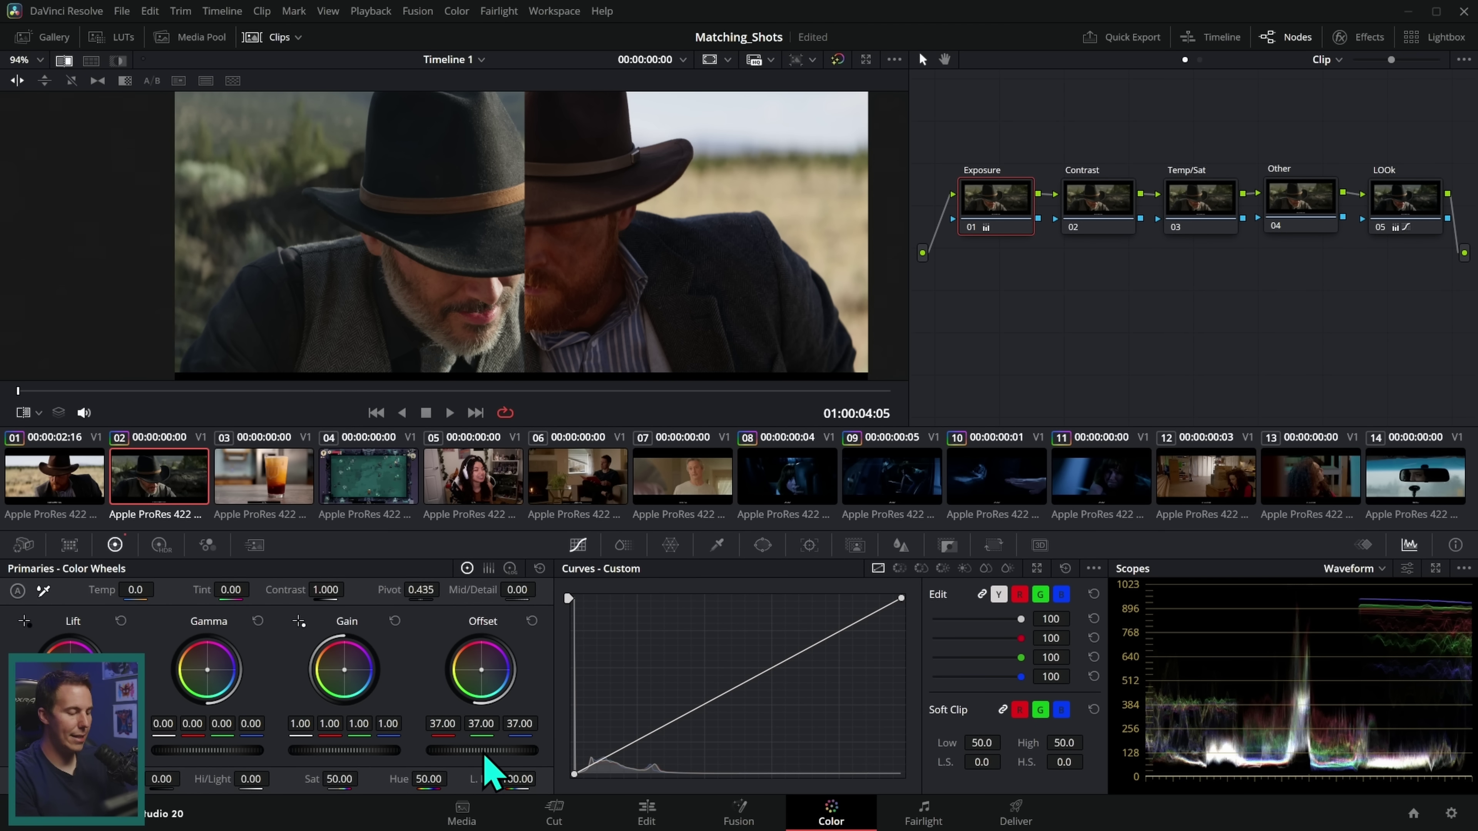
pyautogui.moveTo(503, 751); pyautogui.dragTo(519, 751)
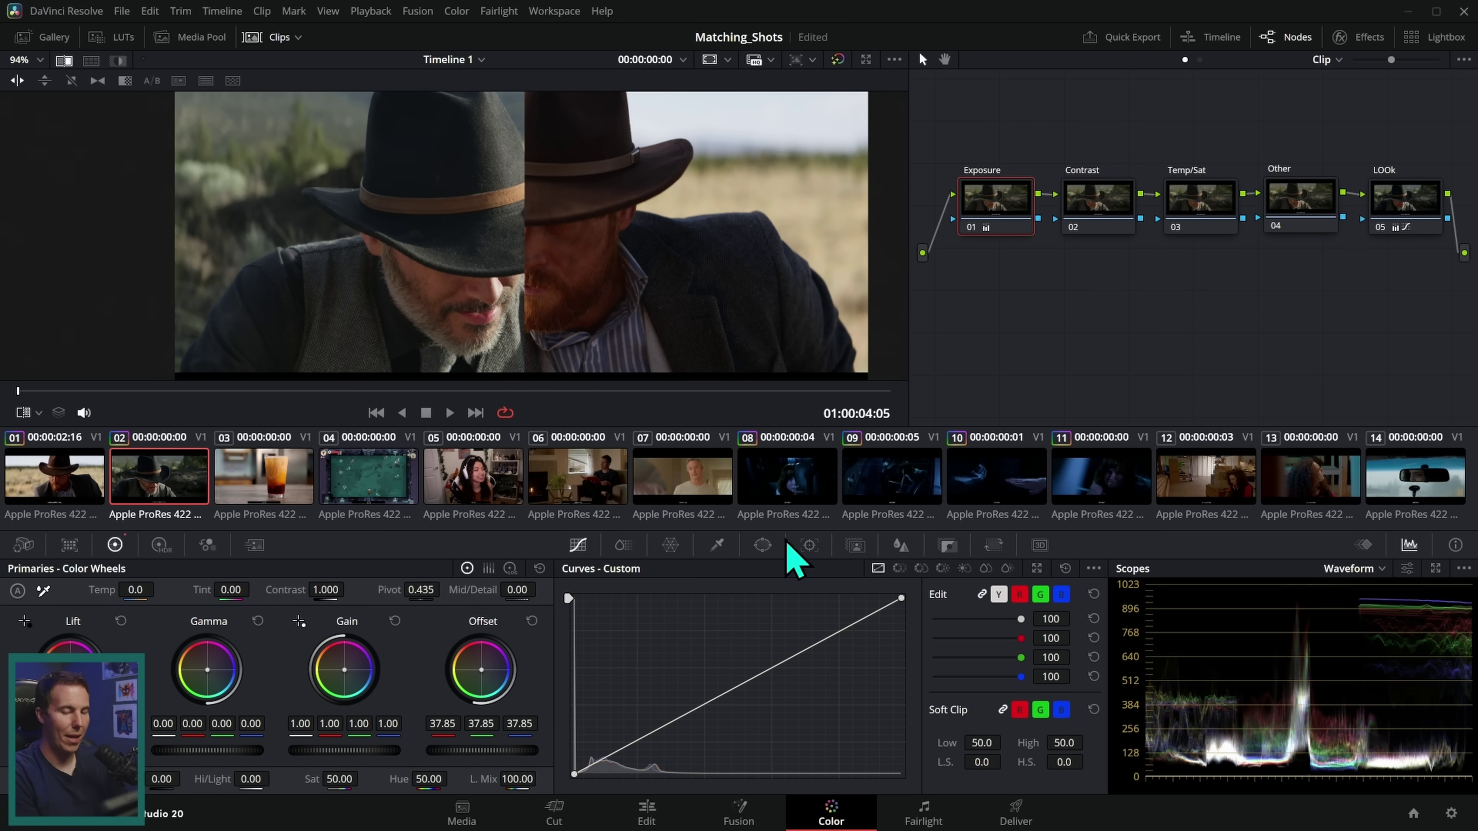
pyautogui.click(970, 228)
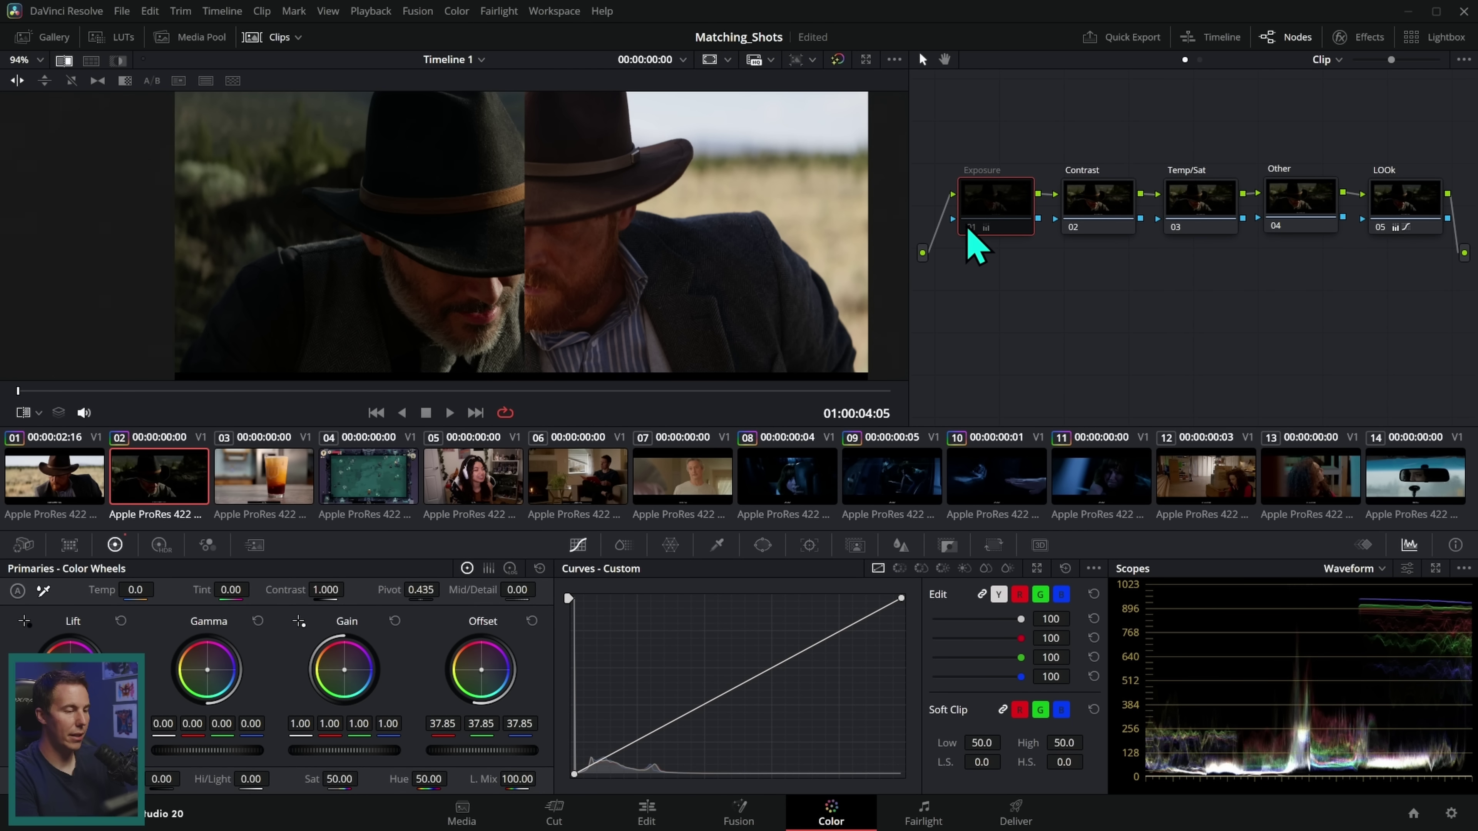
pyautogui.click(969, 228)
pyautogui.moveTo(541, 330); pyautogui.dragTo(506, 331)
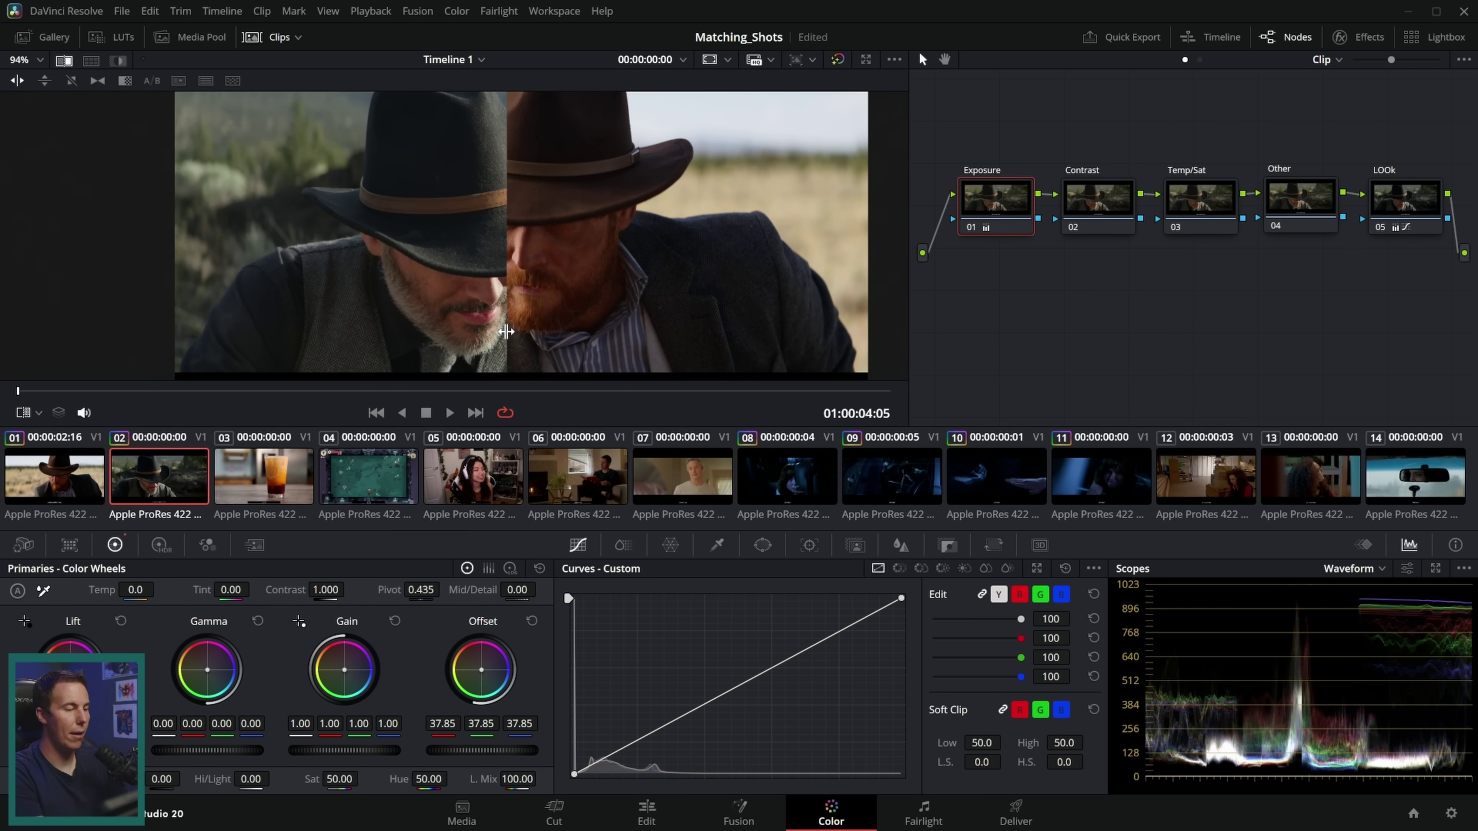
# - Set shot 2's Contrast to 1.208 with Pivot 0.413, checking against the hero shot
pyautogui.hotkey('alt', 'shift', "'")
pyautogui.moveTo(317, 589); pyautogui.dragTo(349, 589)
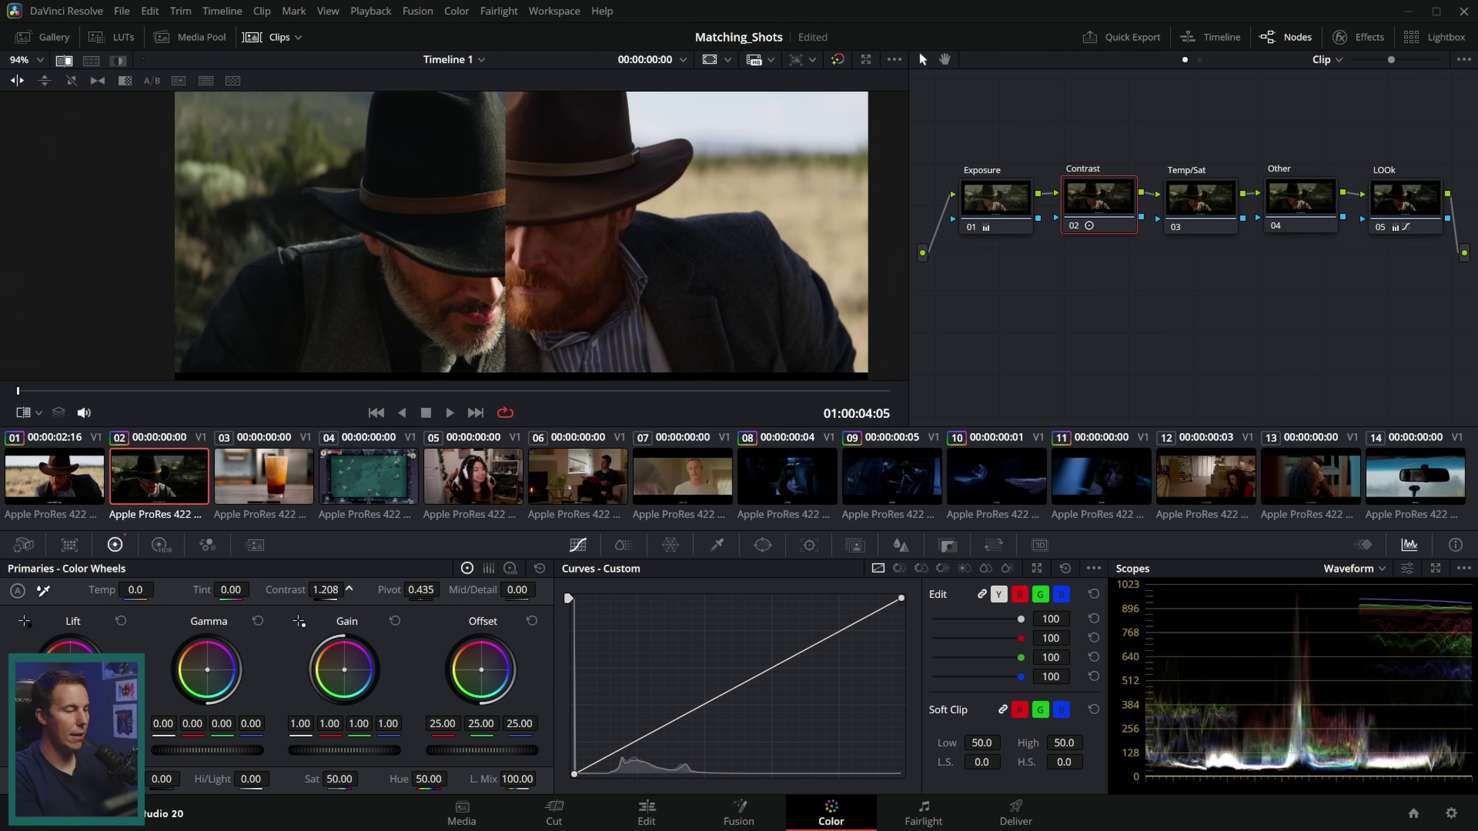
pyautogui.moveTo(447, 590); pyautogui.dragTo(444, 589)
pyautogui.moveTo(513, 335); pyautogui.dragTo(692, 233)
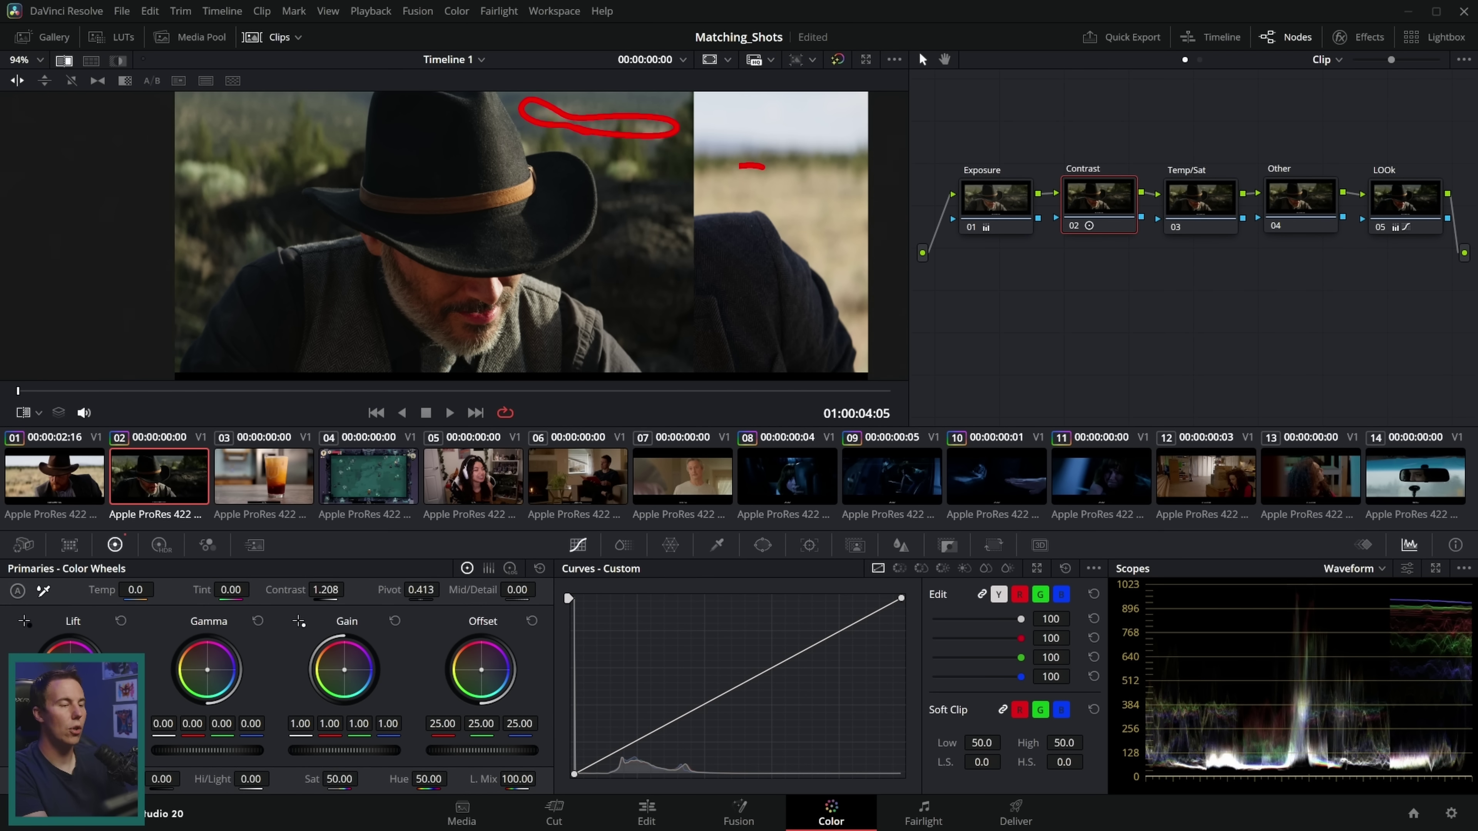
pyautogui.moveTo(869, 165); pyautogui.dragTo(800, 152)
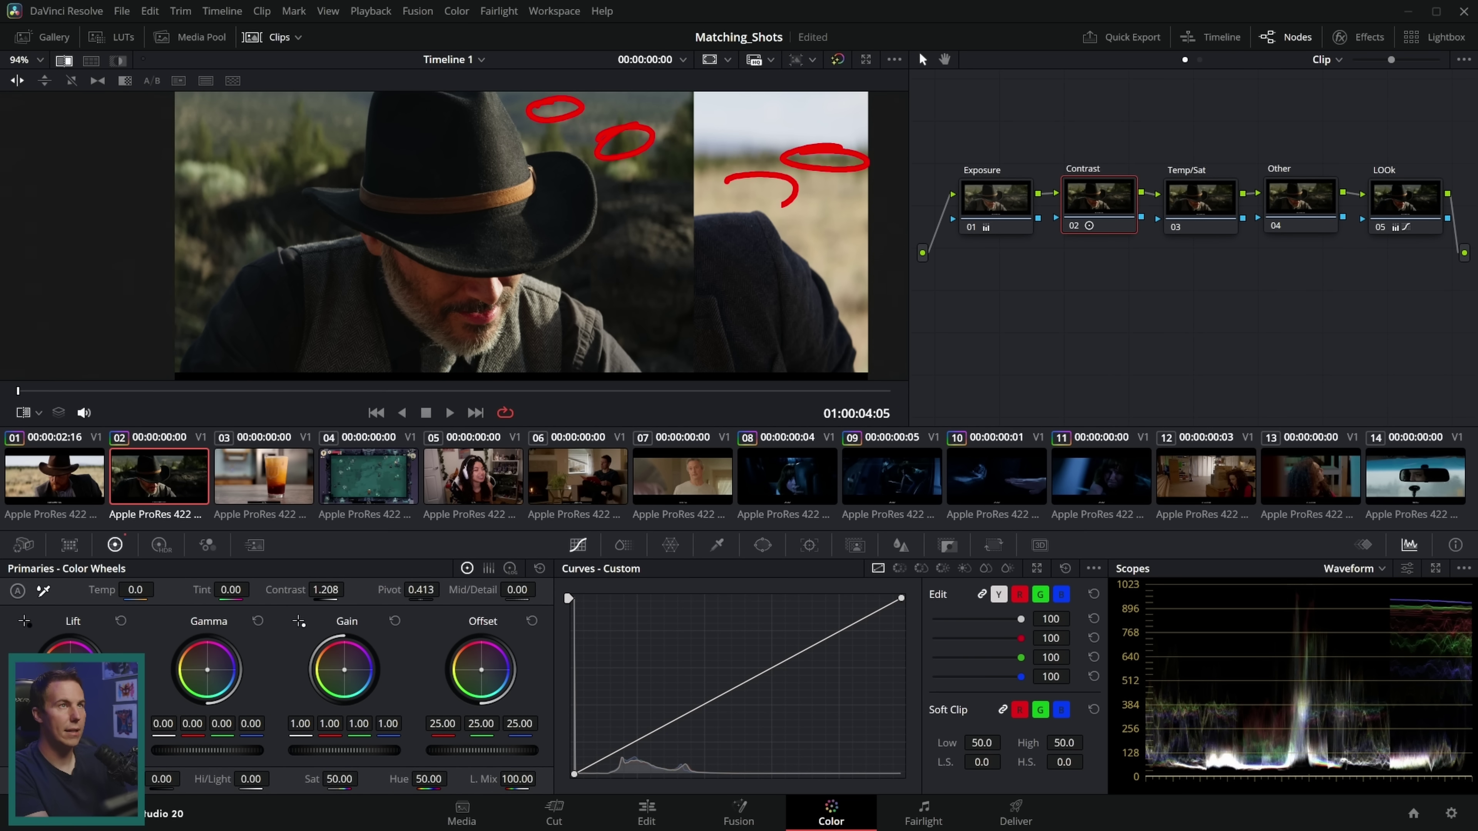
pyautogui.press('Escape')
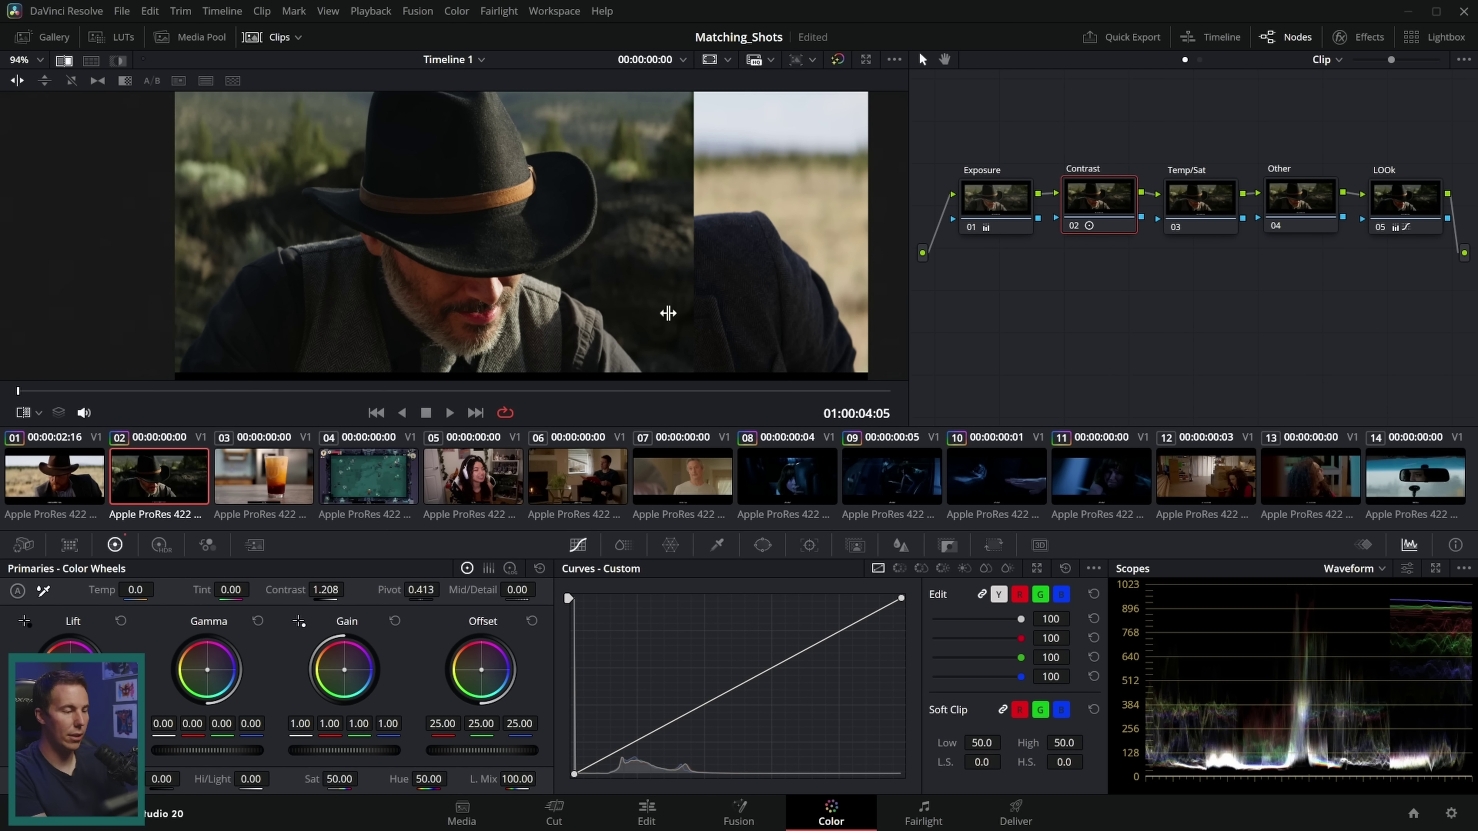
pyautogui.moveTo(668, 313); pyautogui.dragTo(545, 347)
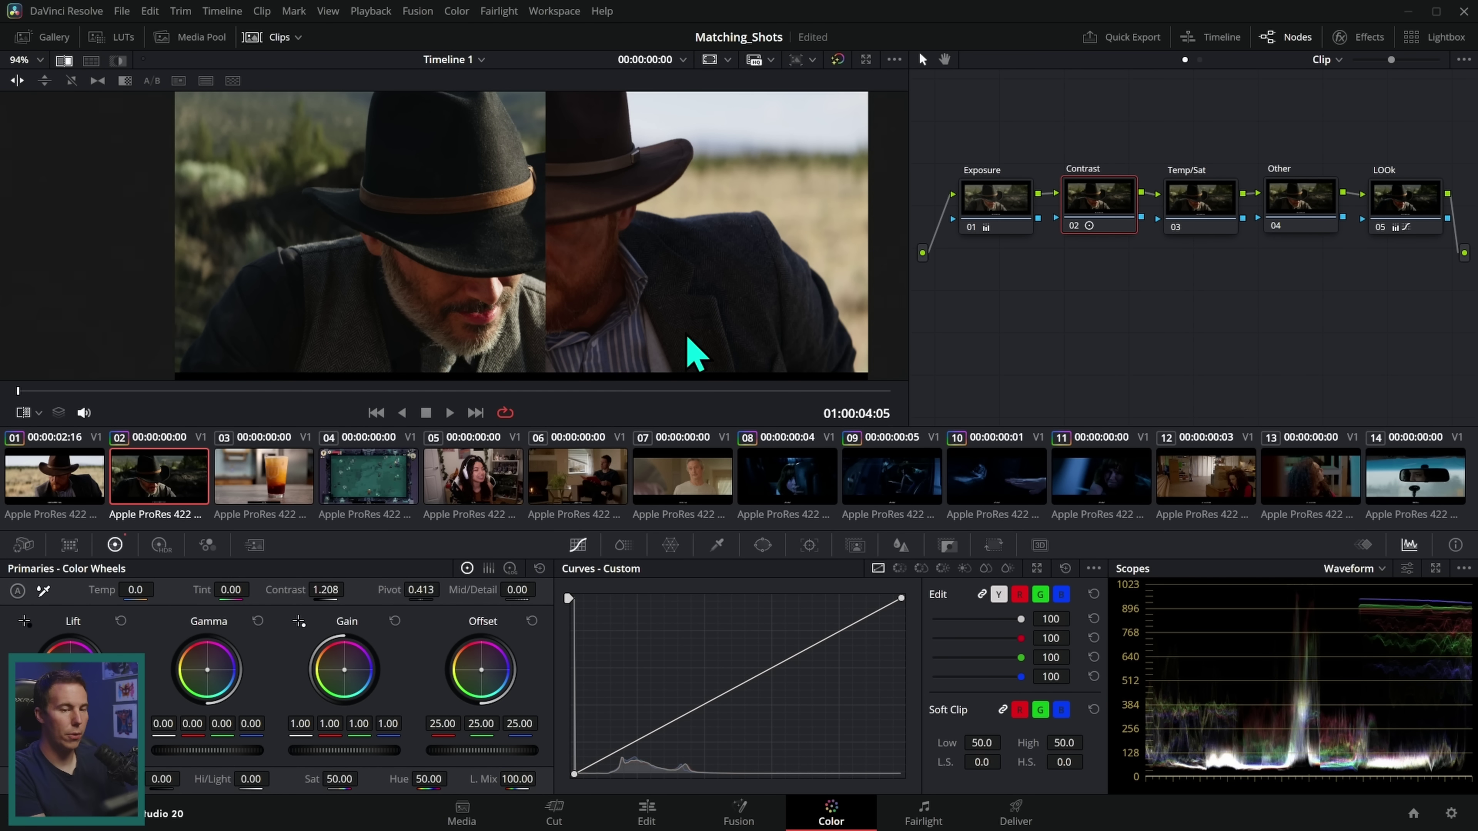
# - Warm shot 2's Temp/Sat node to Temp 90 and Tint 9.50
pyautogui.click(1197, 205)
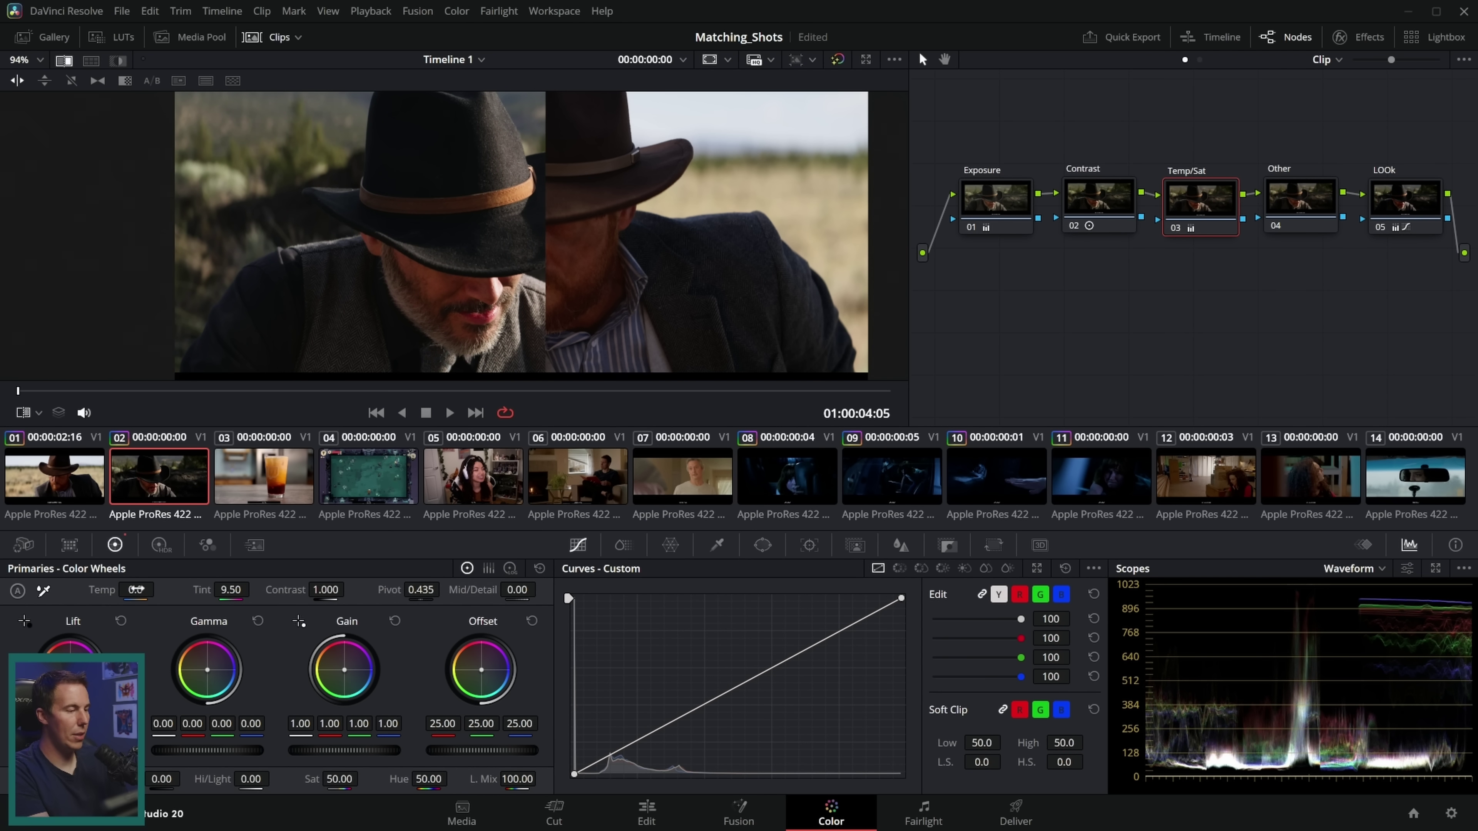
pyautogui.scroll(3, 627, 214)
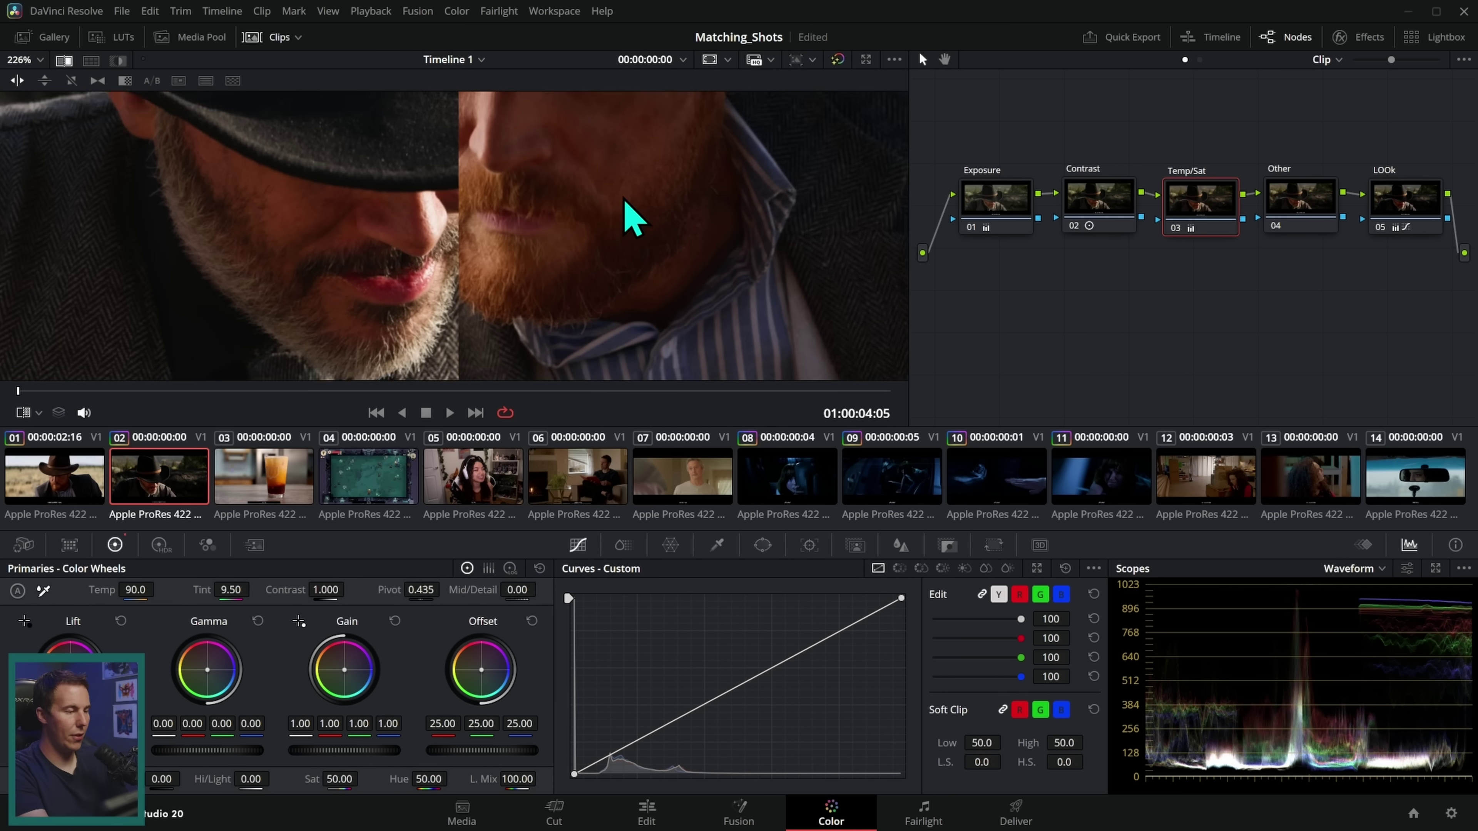
pyautogui.scroll(2, 554, 247)
pyautogui.scroll(2, 494, 237)
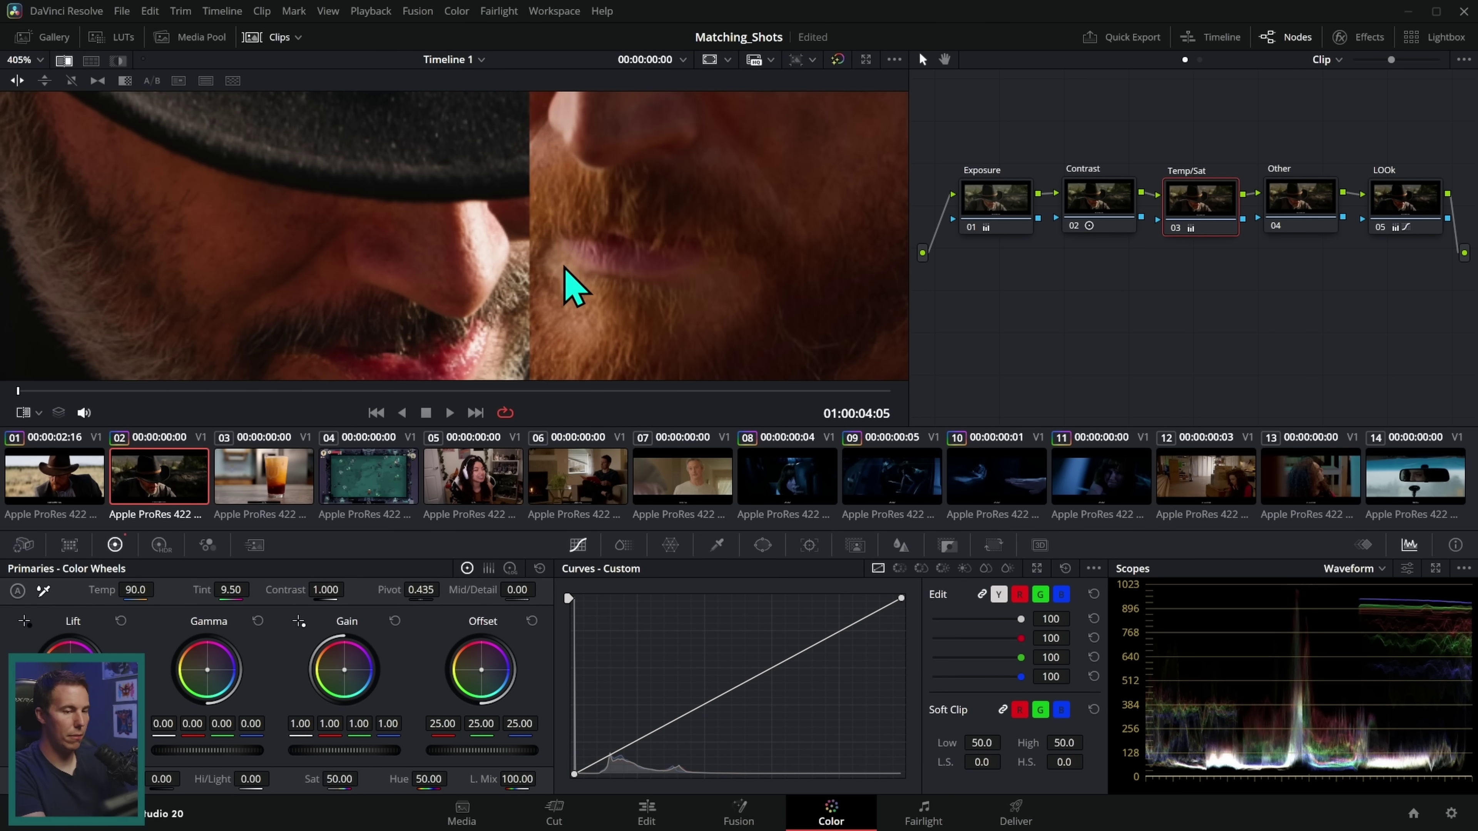
pyautogui.click(1004, 197)
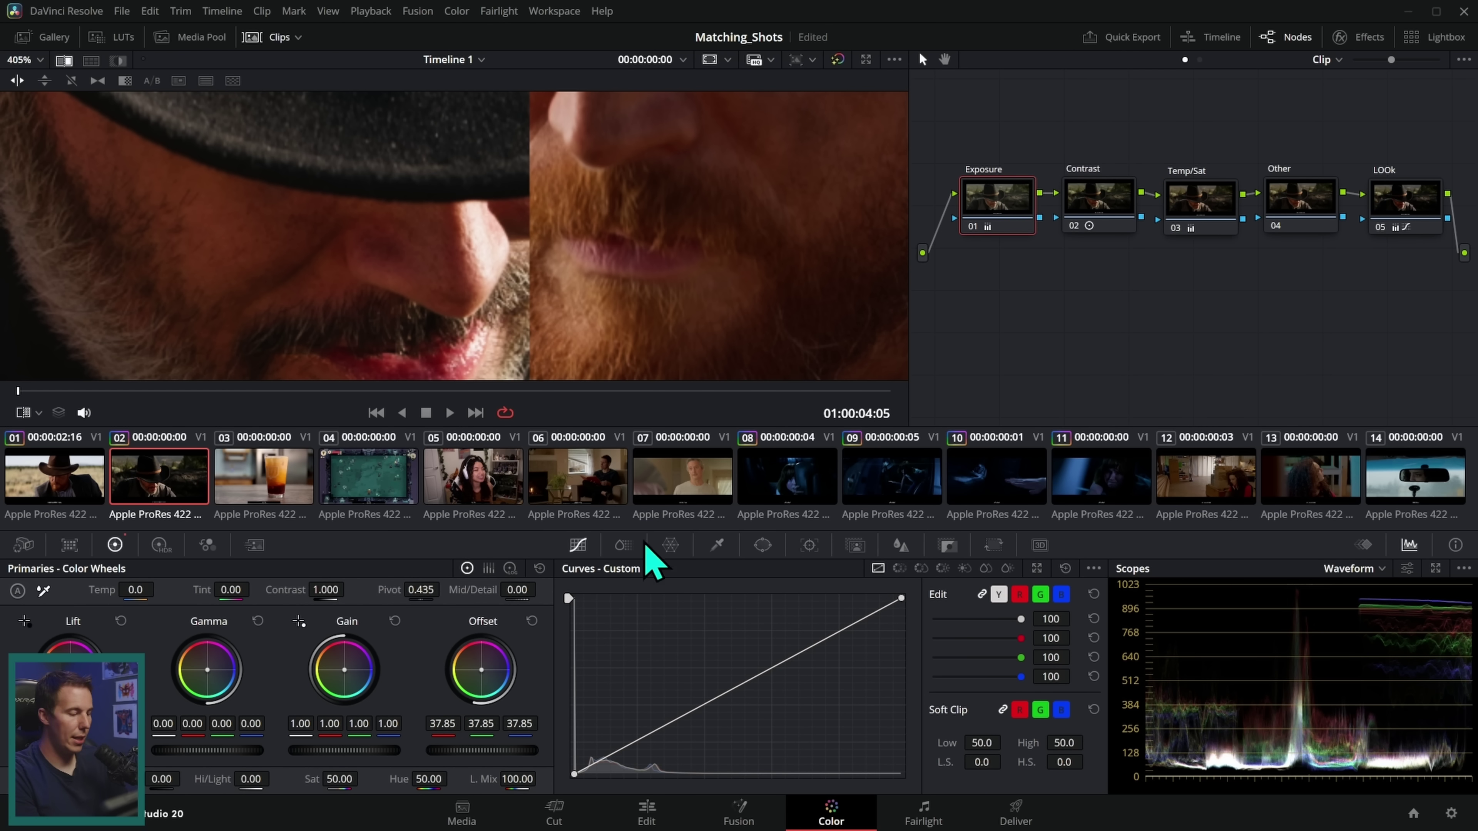
# - Lower shot 2's Gain to 0.72 and raise Gamma to 0.06
pyautogui.moveTo(379, 750); pyautogui.dragTo(216, 751)
pyautogui.hotkey('shift', 'z')
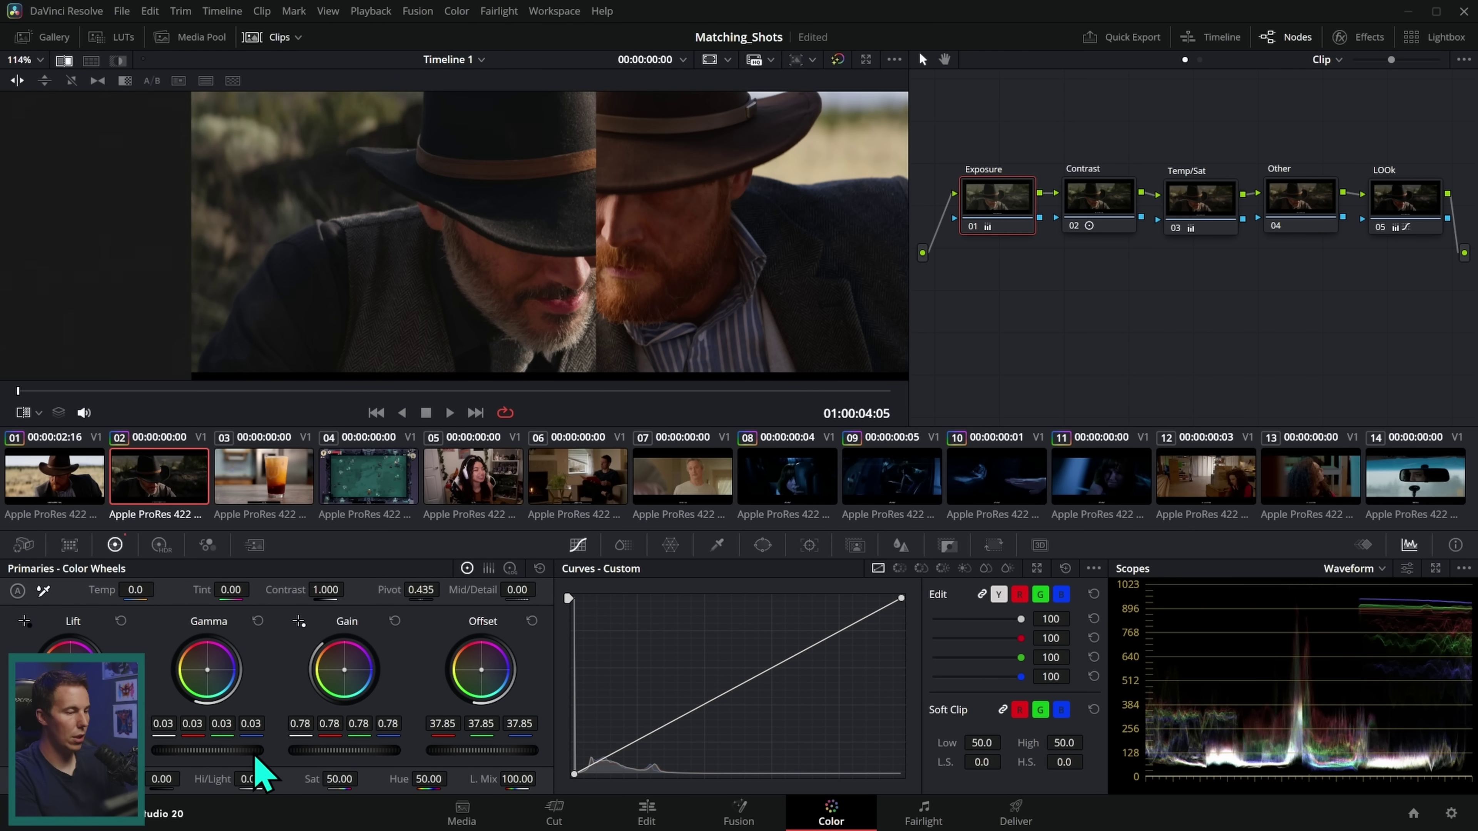
pyautogui.moveTo(261, 751); pyautogui.dragTo(259, 751)
pyautogui.moveTo(169, 750); pyautogui.dragTo(173, 751)
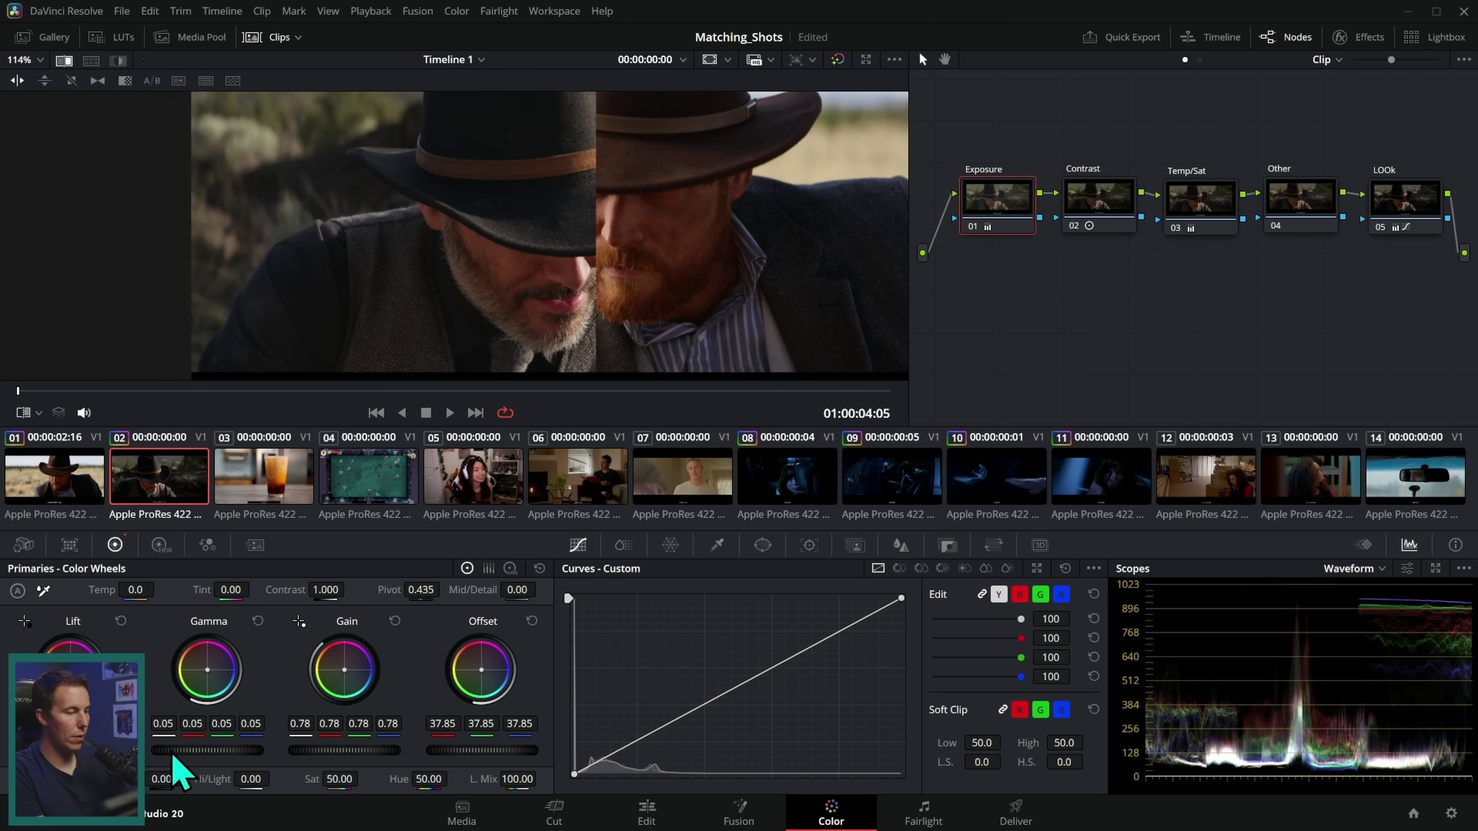
pyautogui.moveTo(69, 751); pyautogui.dragTo(66, 751)
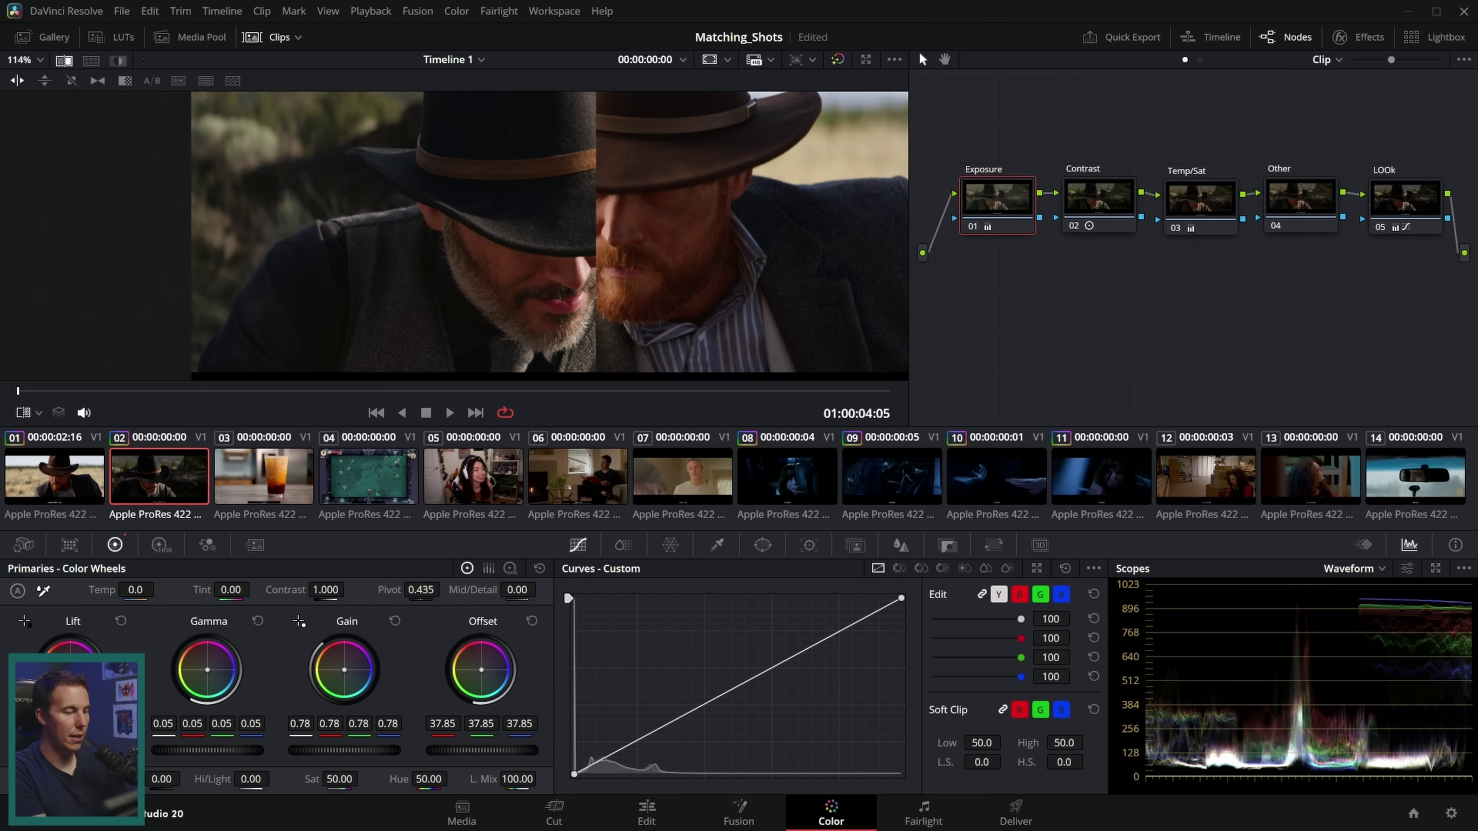
pyautogui.moveTo(344, 750); pyautogui.dragTo(337, 751)
# - Slide the divider to show mostly shot 2, then turn off the split-screen wipe
pyautogui.scroll(-3, 650, 296)
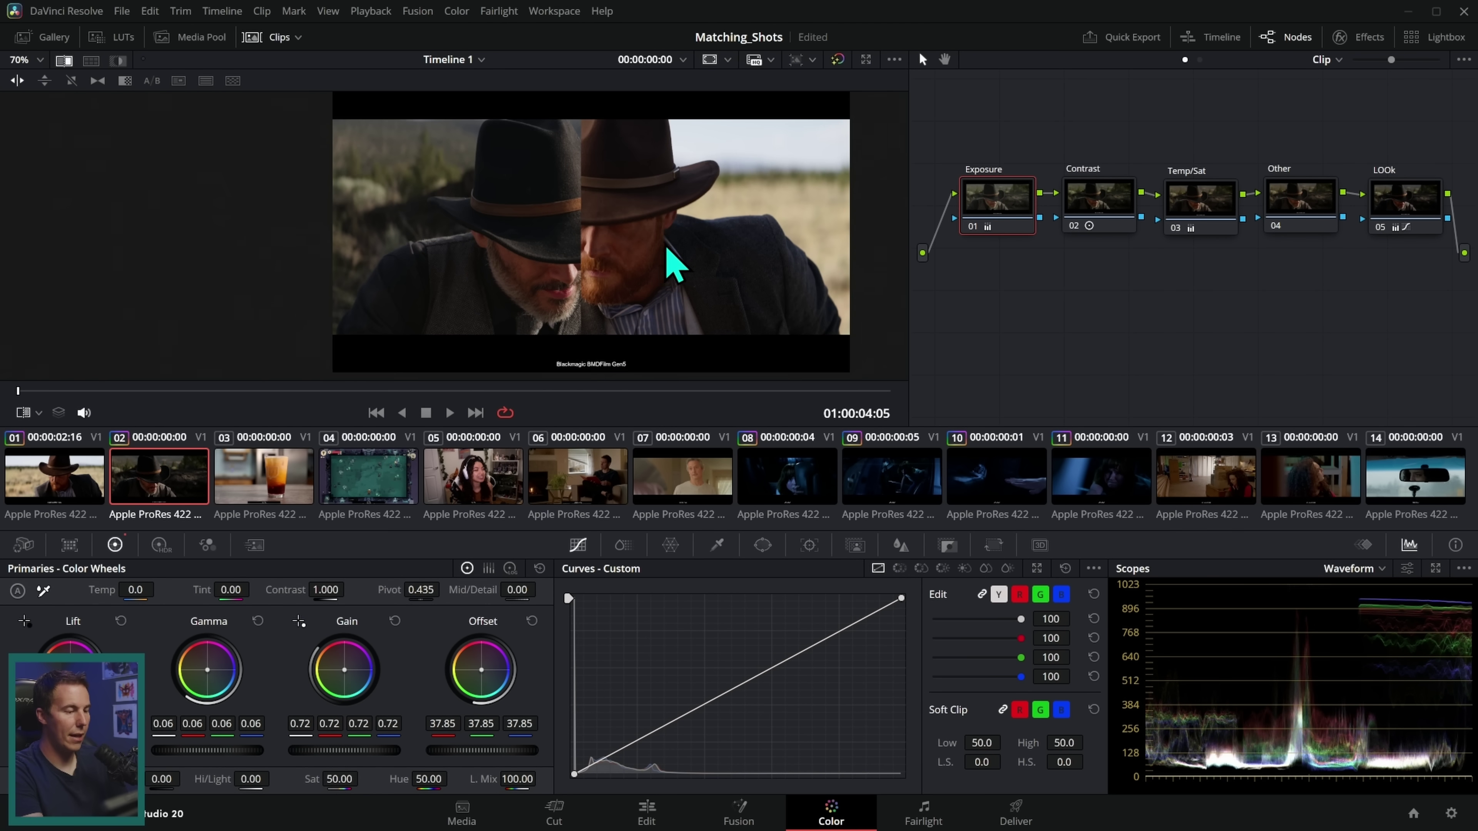
pyautogui.moveTo(588, 279); pyautogui.dragTo(669, 302)
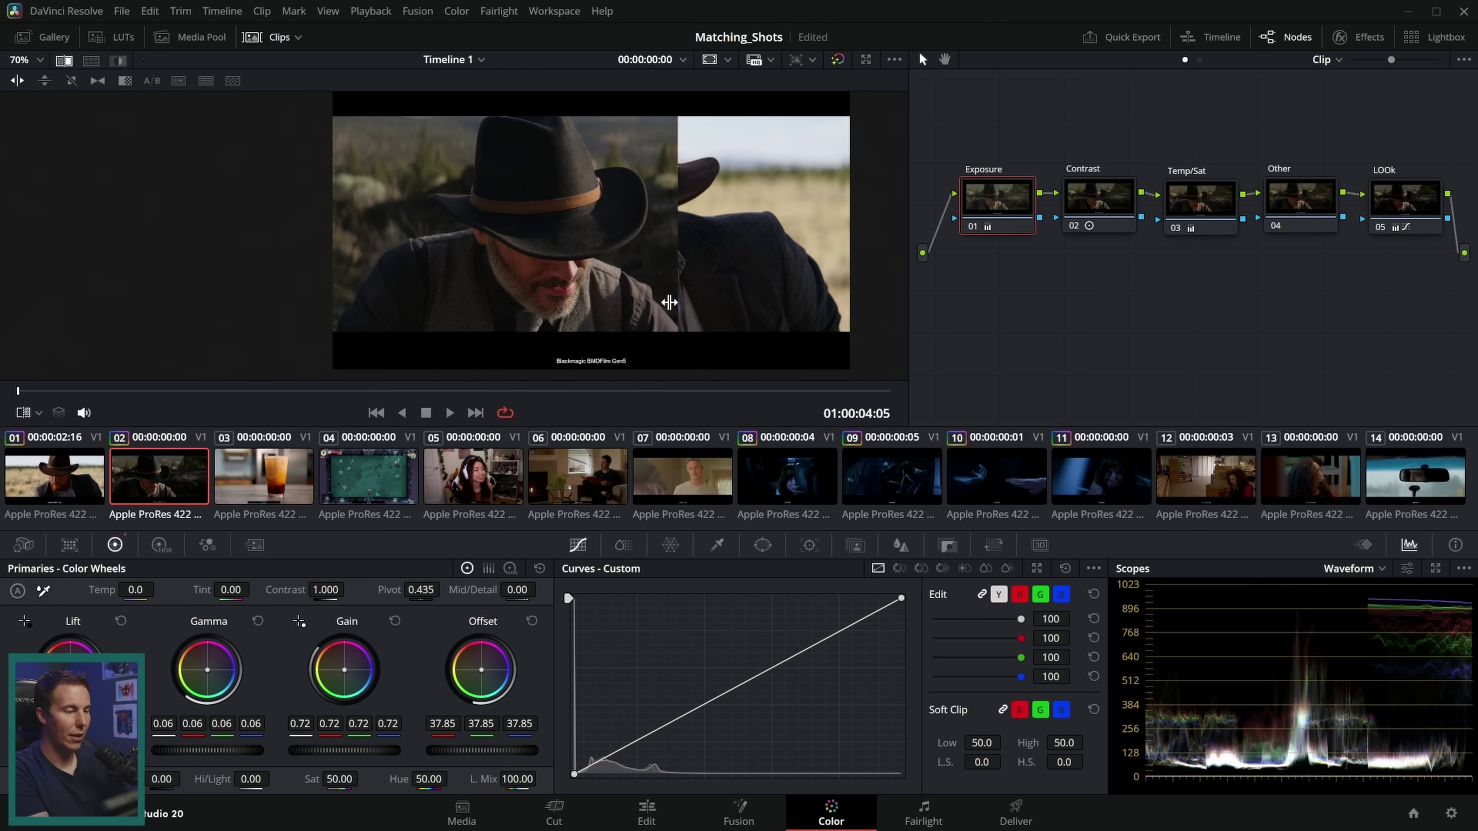
pyautogui.click(65, 60)
# - Flip repeatedly between clips 01 and 02, ending on hero shot 1 with Gain 1.10, Offset 25.00
pyautogui.scroll(2, 662, 277)
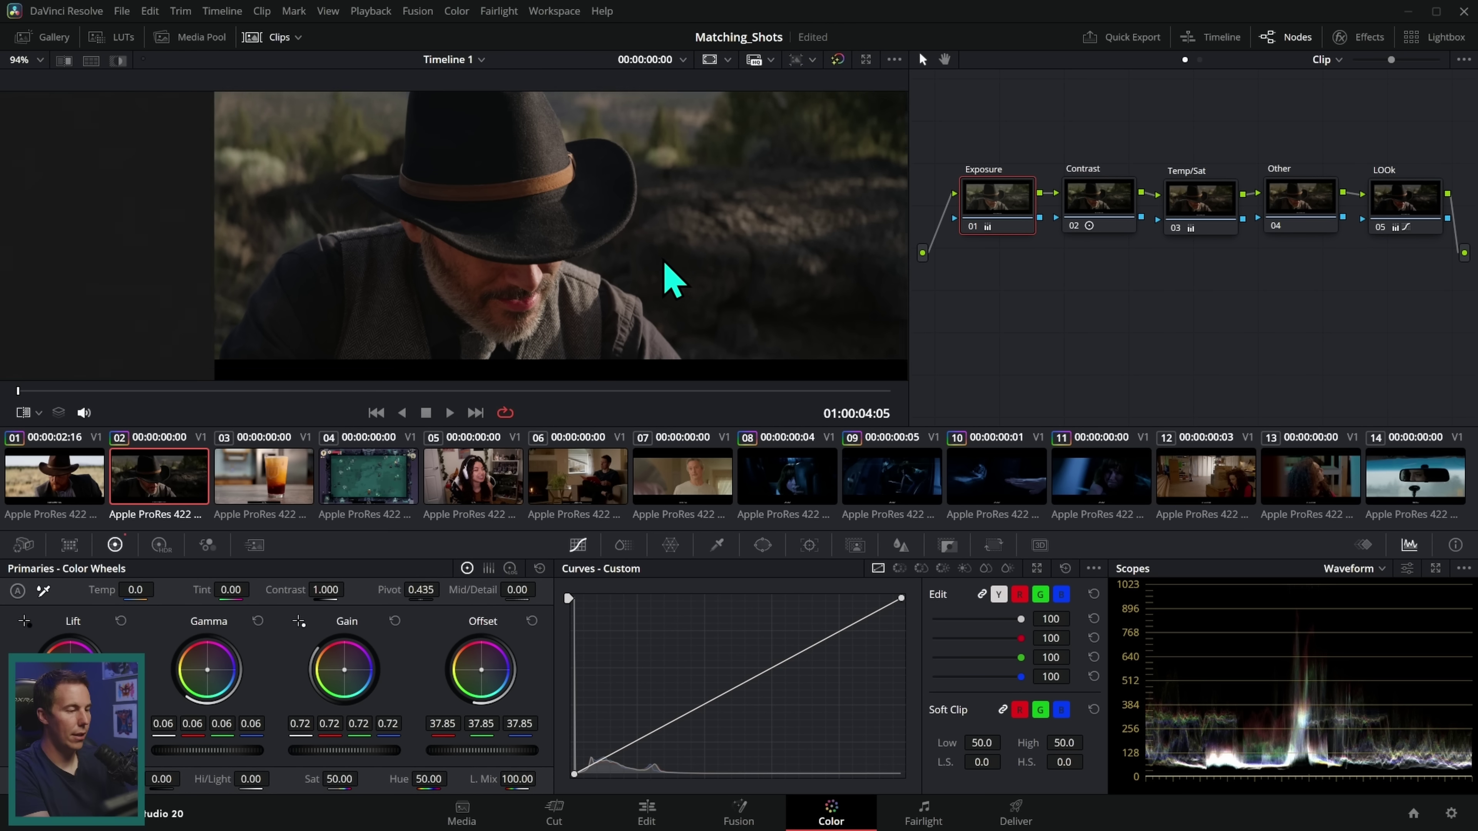
pyautogui.click(65, 494)
pyautogui.click(110, 501)
pyautogui.click(72, 509)
pyautogui.click(113, 499)
pyautogui.click(93, 501)
pyautogui.click(119, 490)
pyautogui.click(87, 491)
pyautogui.click(120, 489)
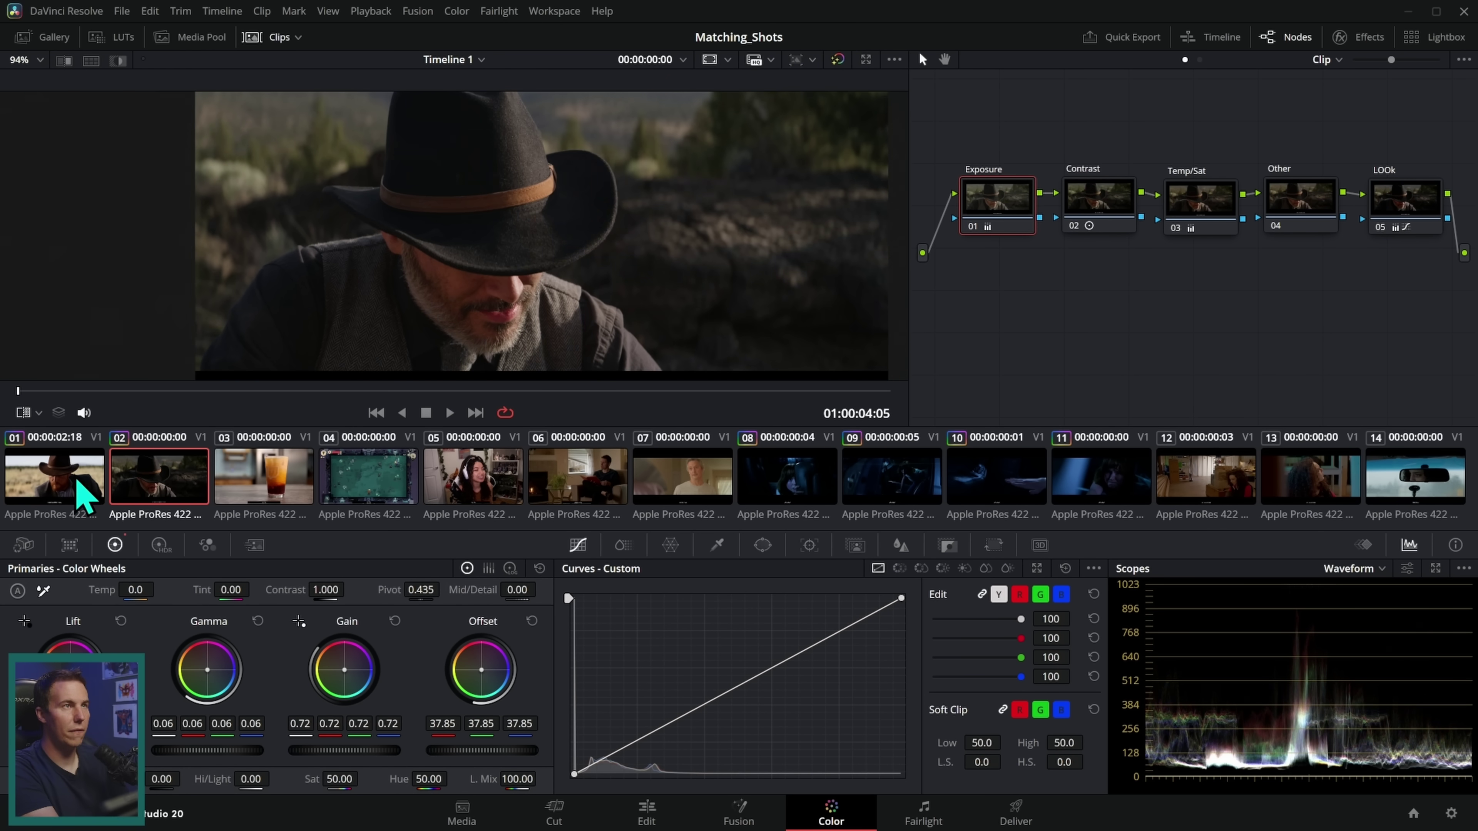
pyautogui.click(46, 489)
pyautogui.click(122, 490)
pyautogui.click(98, 492)
pyautogui.click(132, 492)
pyautogui.click(88, 502)
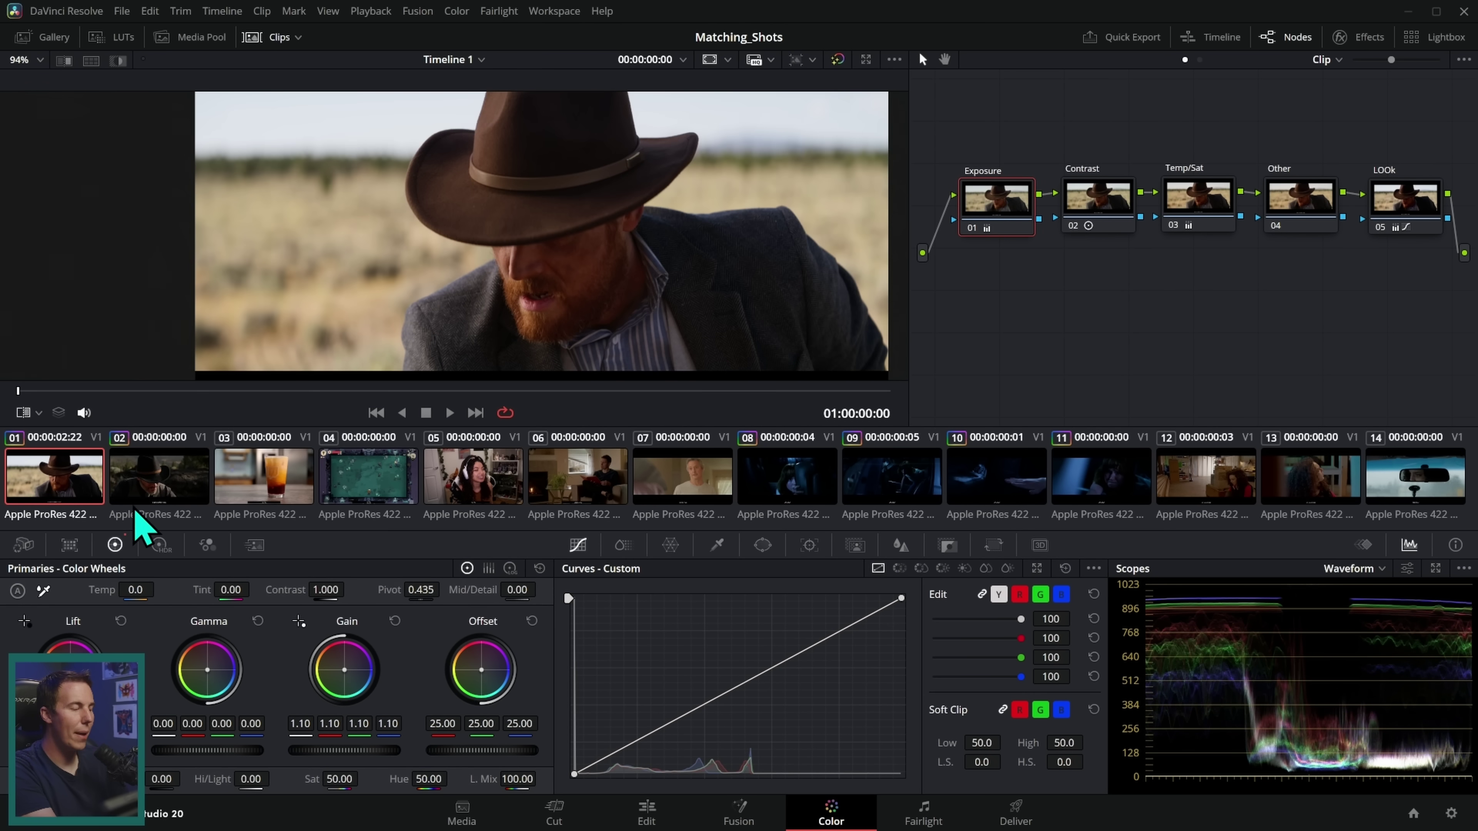
pyautogui.click(138, 504)
pyautogui.click(83, 501)
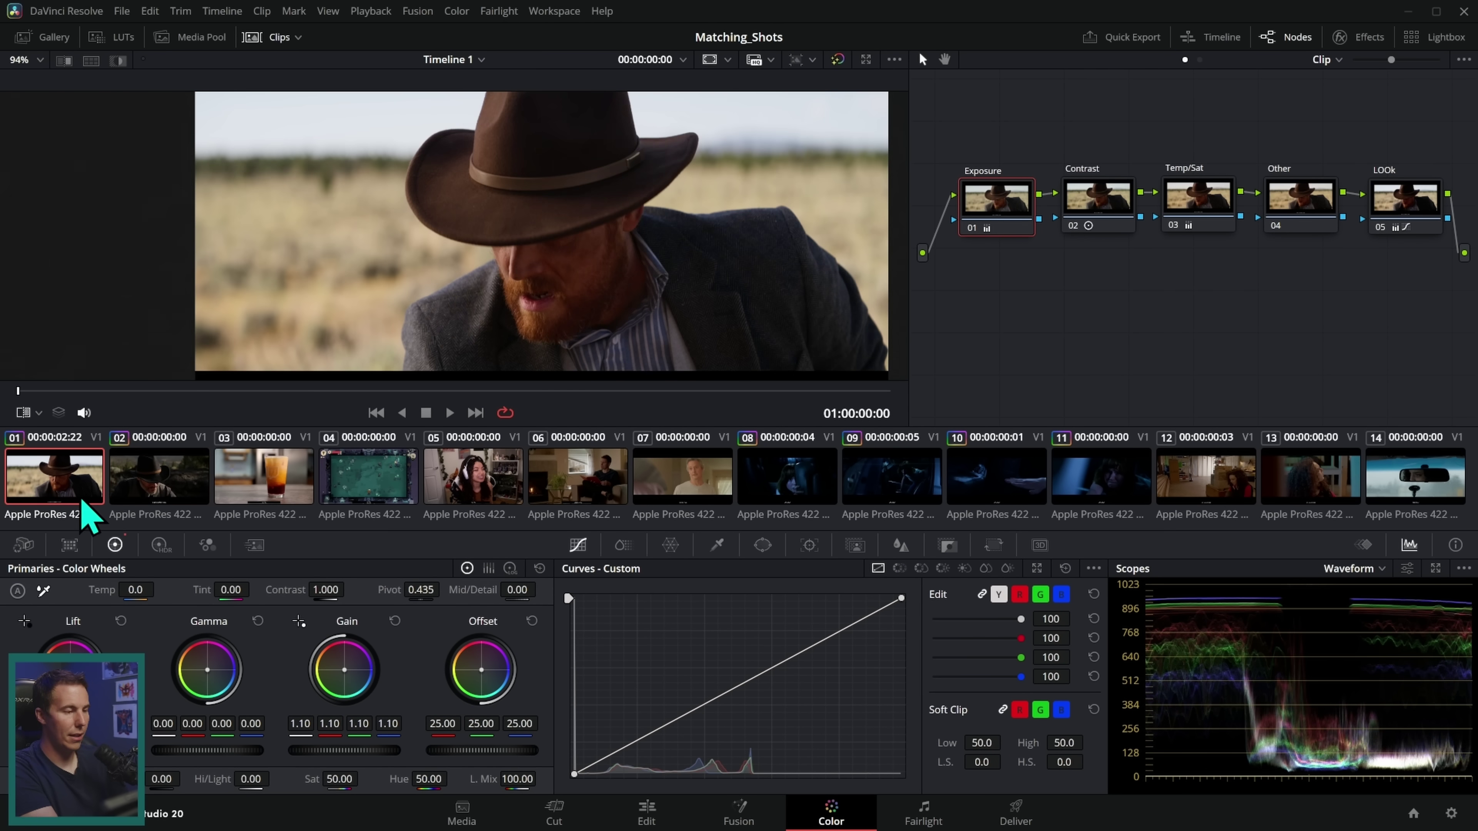
pyautogui.click(124, 507)
pyautogui.click(67, 506)
pyautogui.click(132, 495)
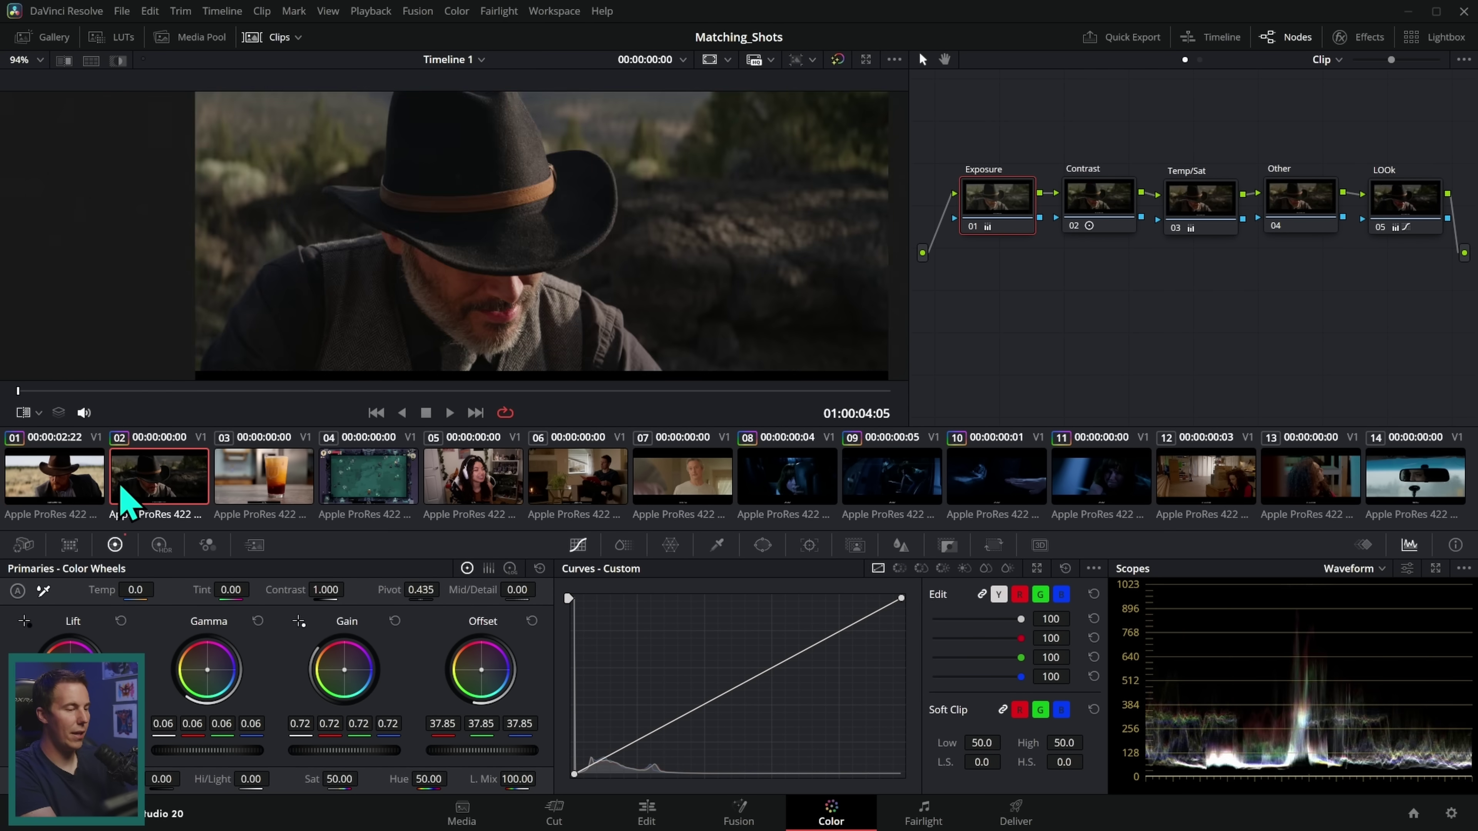
pyautogui.click(81, 497)
pyautogui.click(155, 488)
pyautogui.click(66, 495)
pyautogui.click(128, 498)
pyautogui.click(69, 494)
pyautogui.click(145, 492)
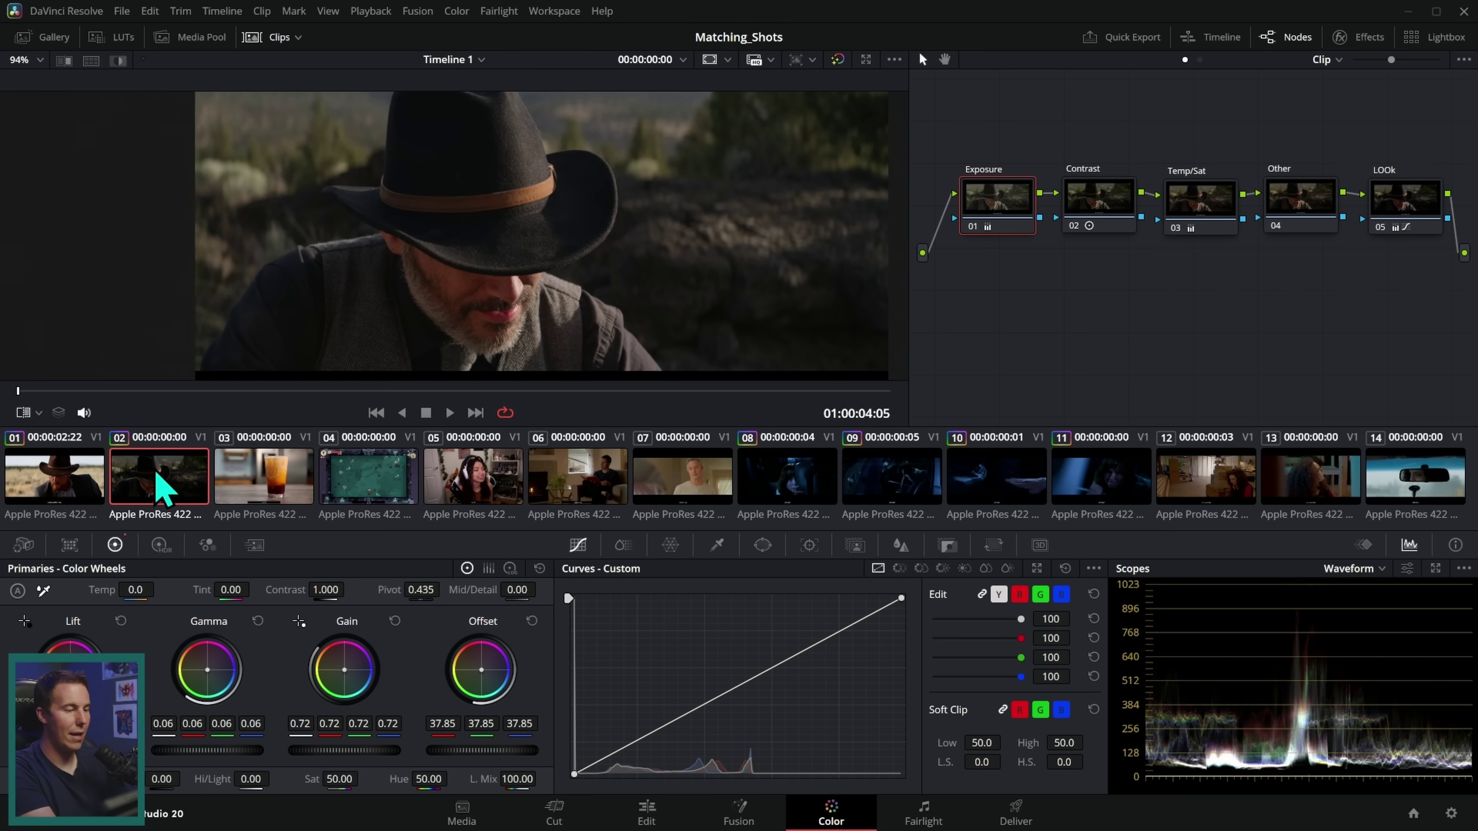
pyautogui.click(87, 492)
pyautogui.click(148, 490)
pyautogui.click(93, 489)
pyautogui.click(150, 492)
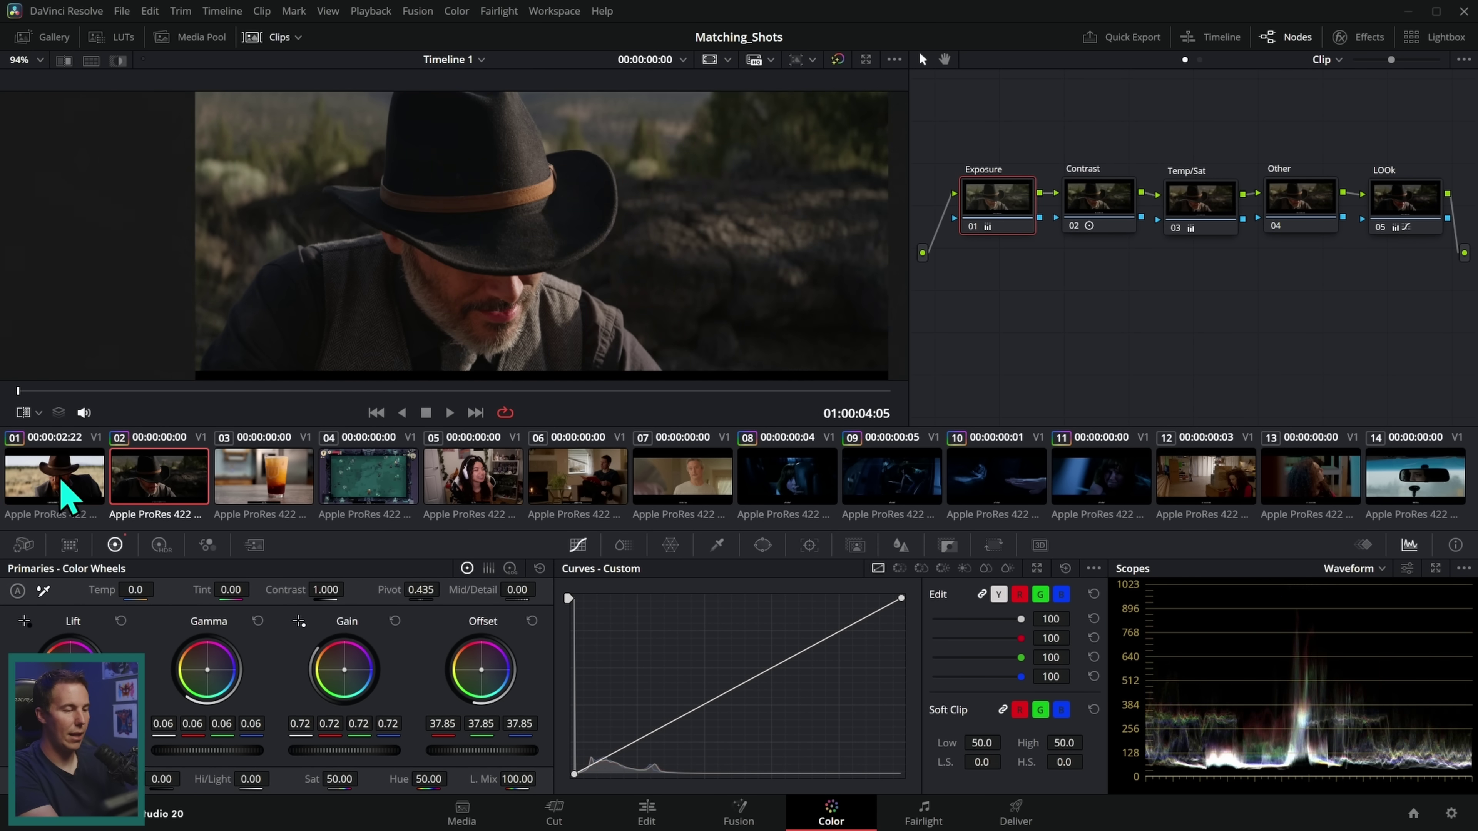
pyautogui.click(64, 495)
pyautogui.click(145, 500)
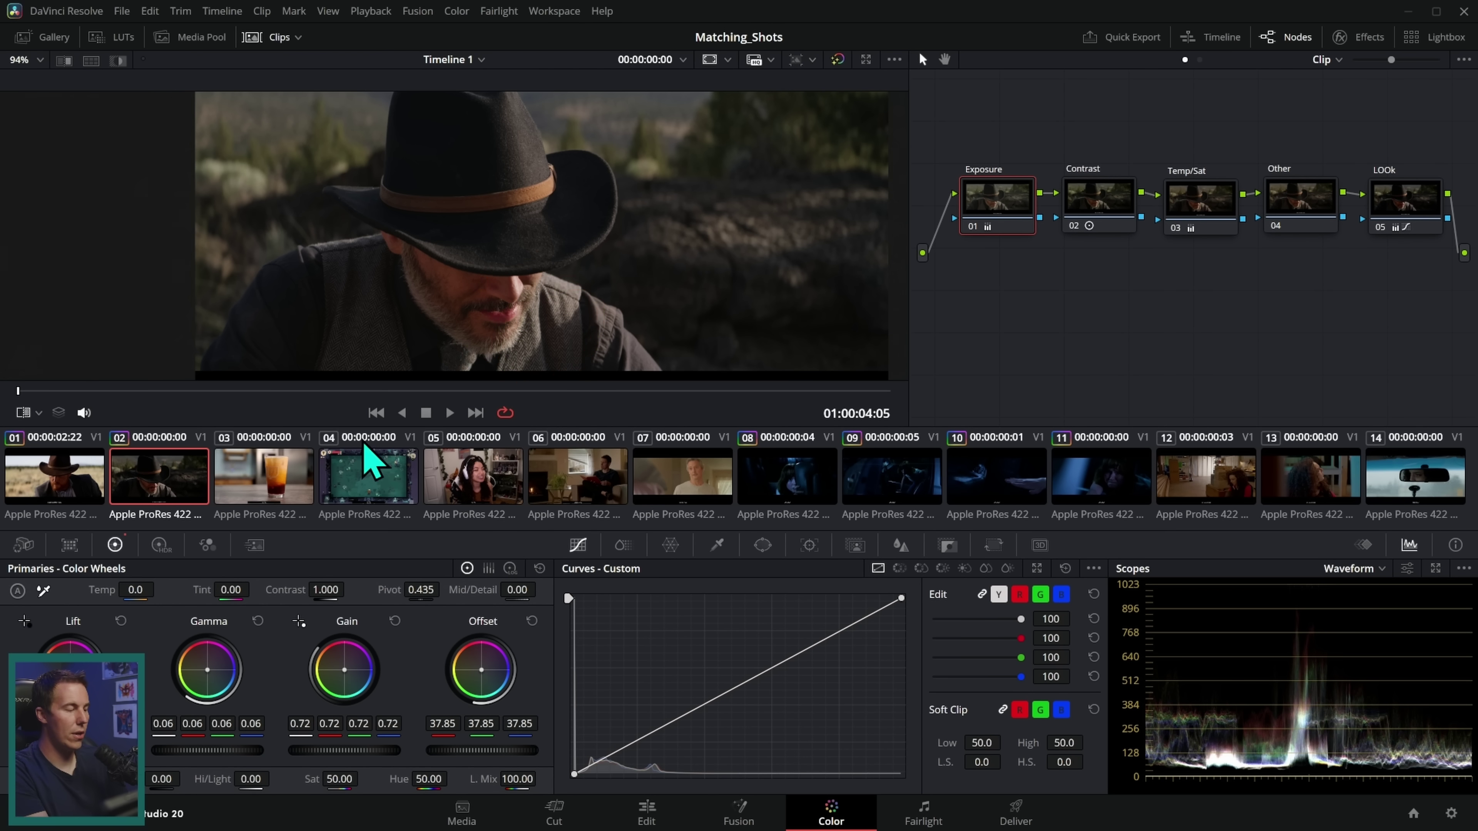
pyautogui.click(90, 508)
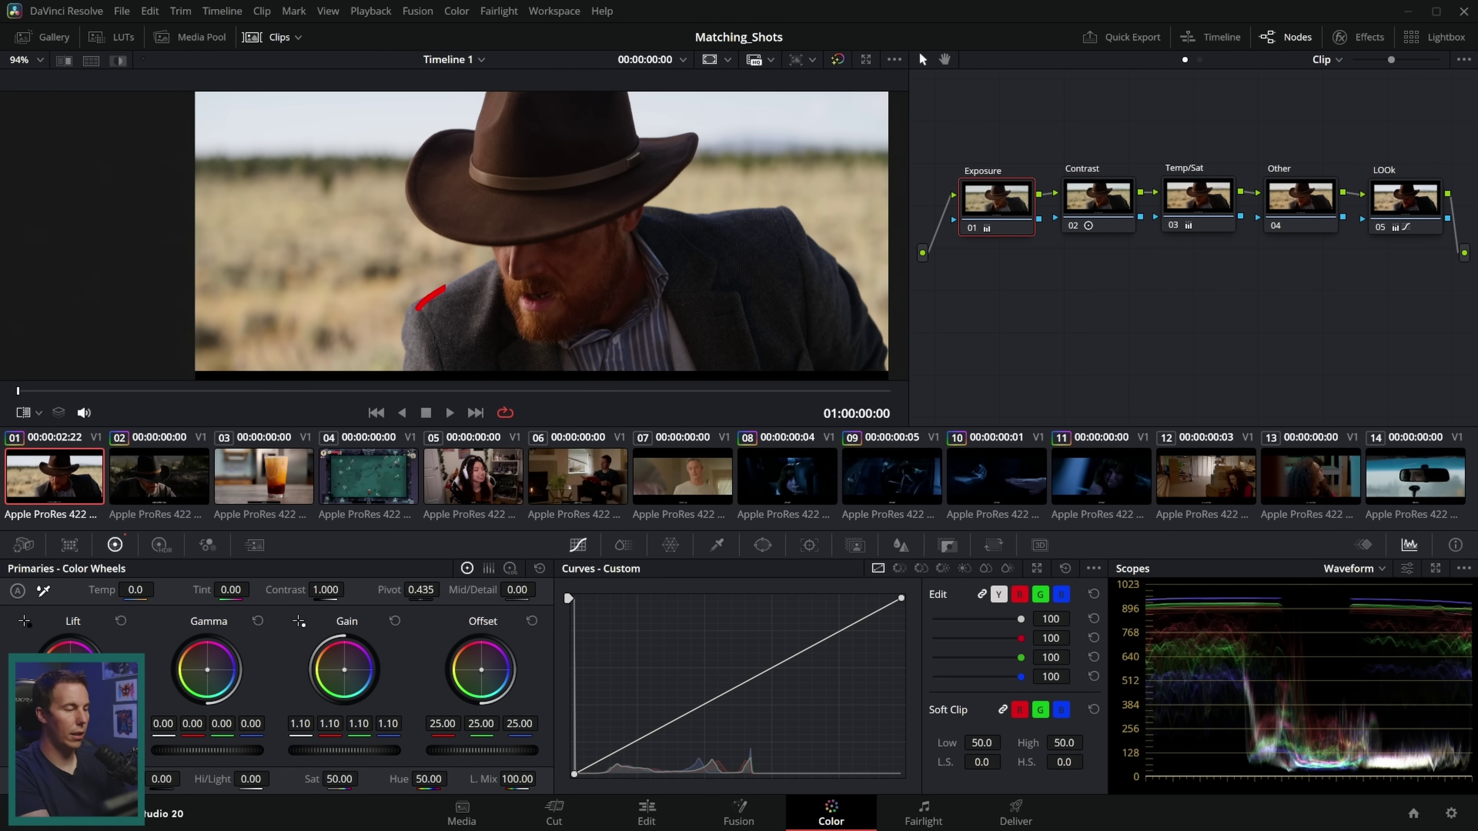
pyautogui.click(149, 491)
pyautogui.press('Up')
pyautogui.press('Down')
pyautogui.press('Up')
pyautogui.press('Down')
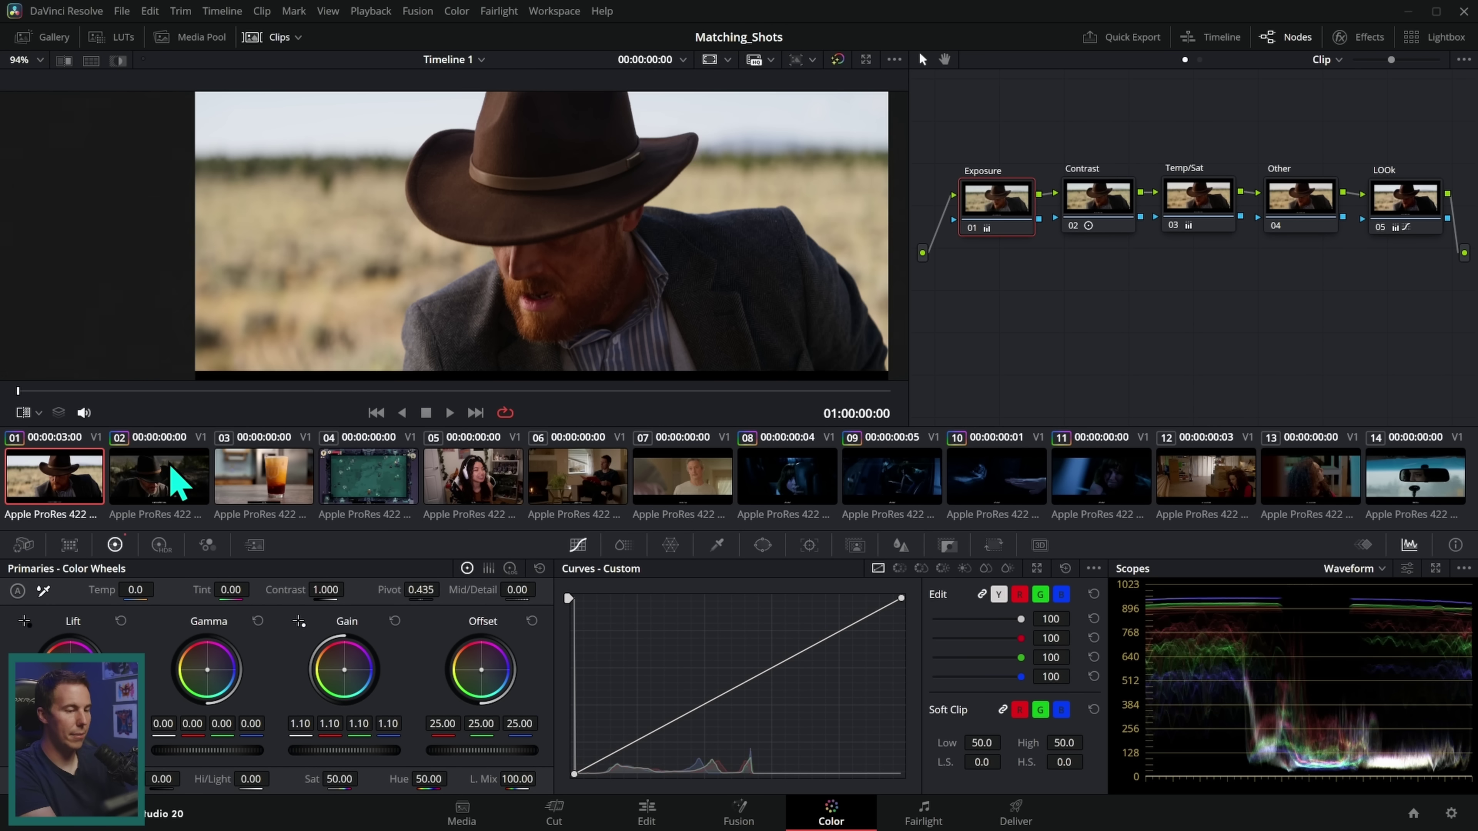
# - Add a Circle window to shot 2's Other node, shaped as a soft, tall ellipse around the man
pyautogui.scroll(-1, 690, 309)
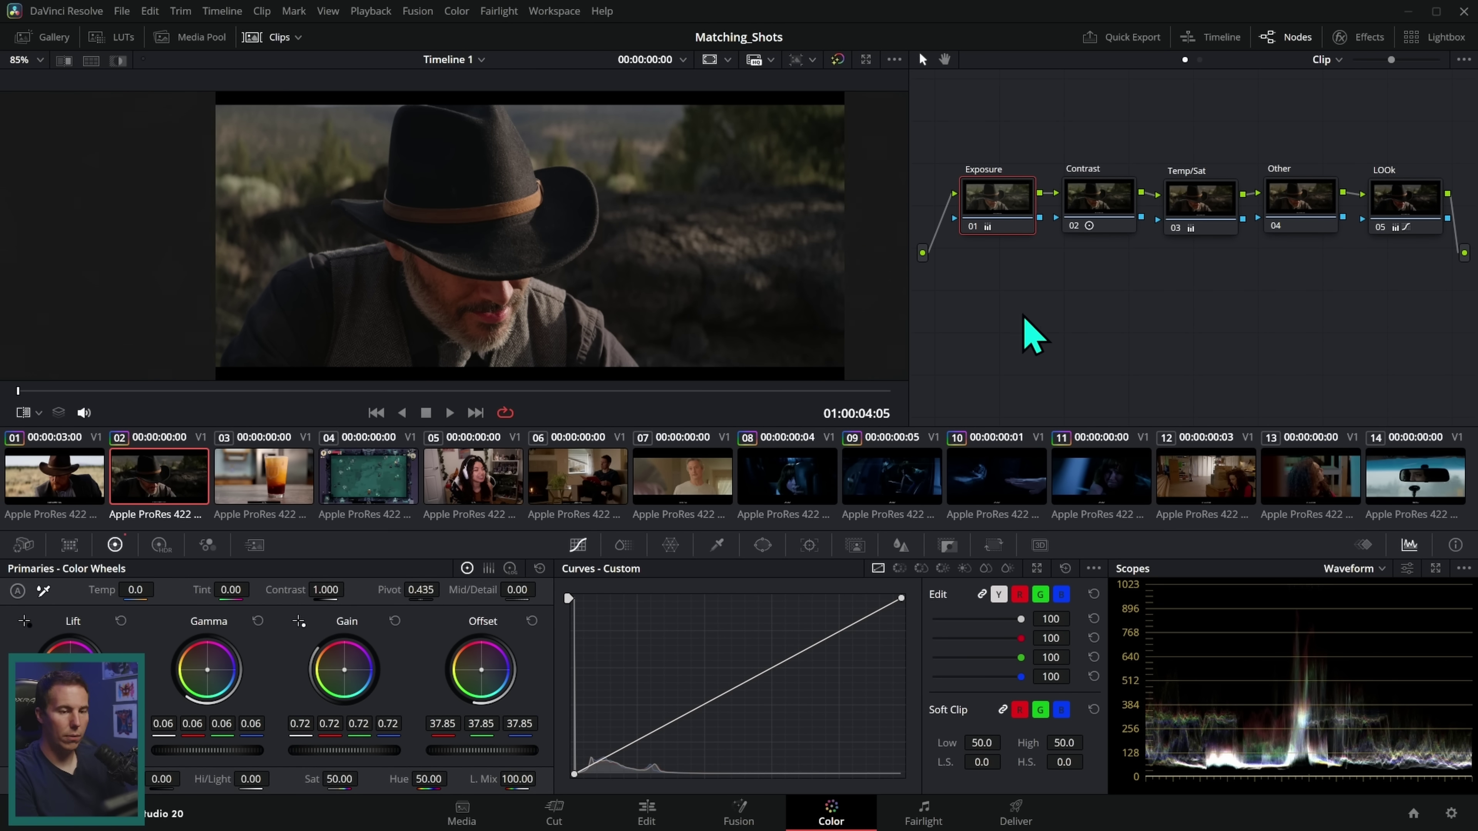
pyautogui.click(1301, 201)
pyautogui.click(763, 546)
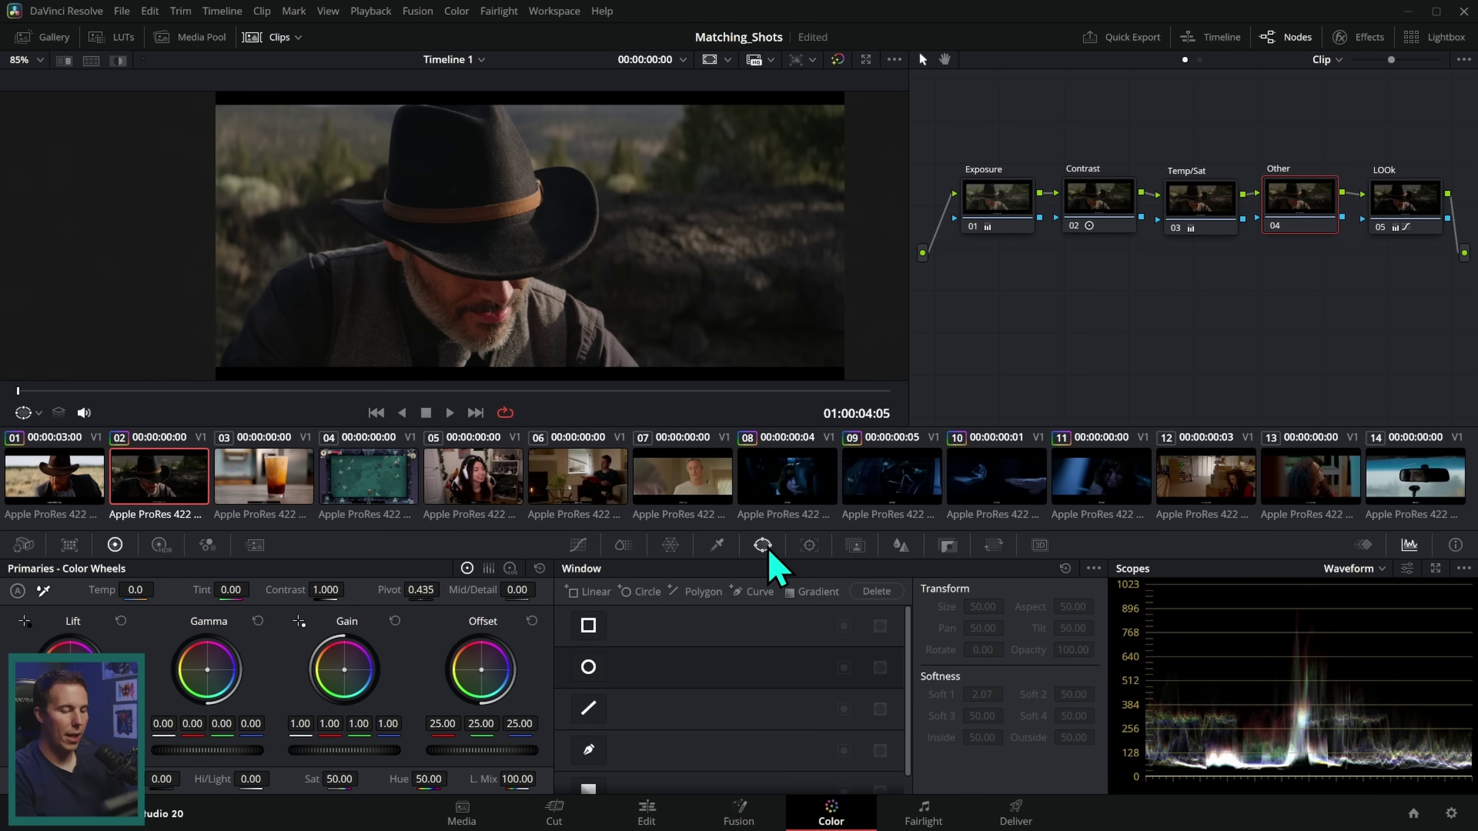
pyautogui.click(588, 668)
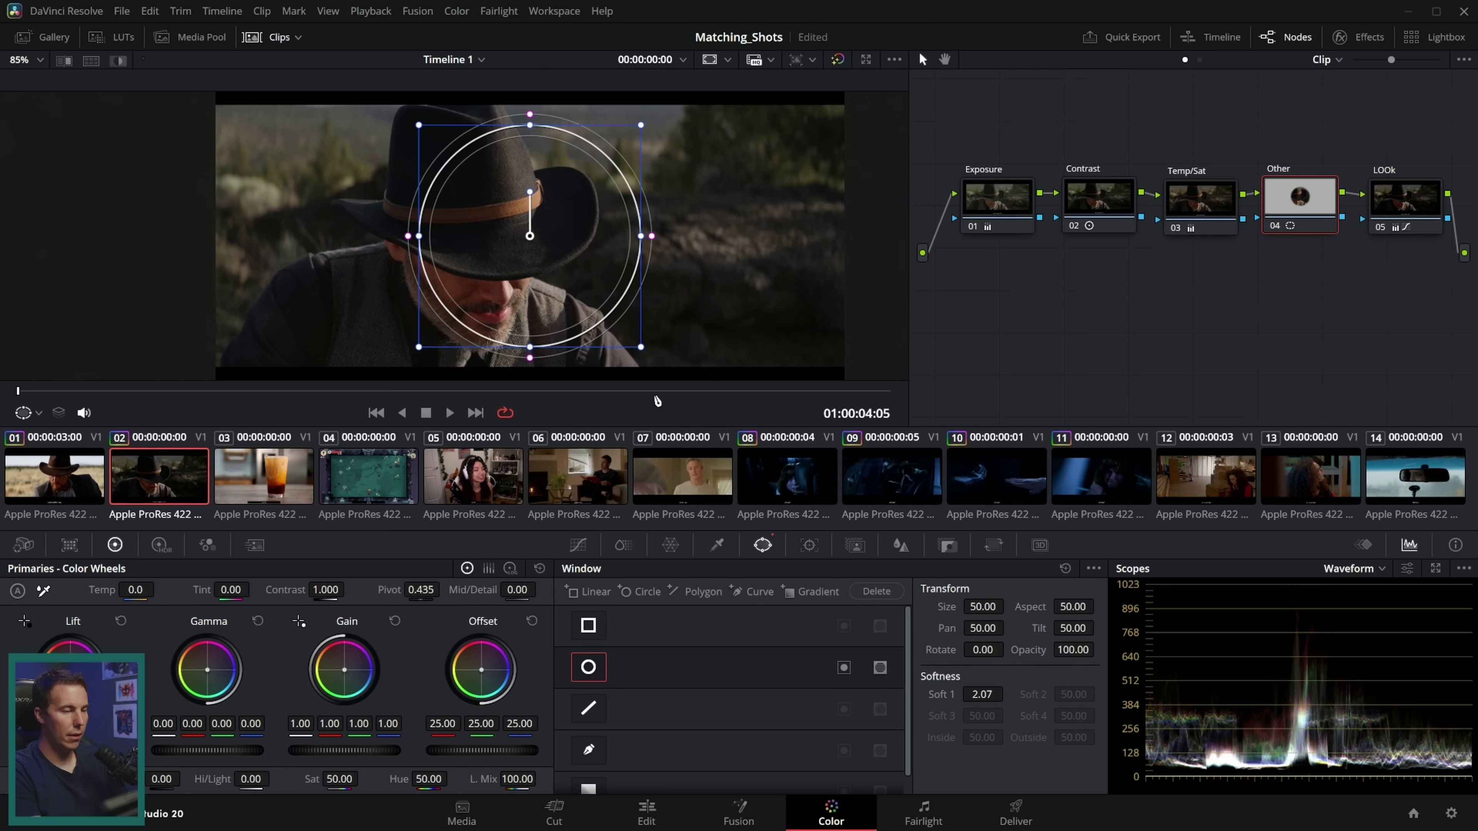
pyautogui.moveTo(628, 236); pyautogui.dragTo(827, 233)
pyautogui.moveTo(709, 236); pyautogui.dragTo(527, 288)
# - Invert the window, check its coverage with a temporary magenta Offset tint, refine the ellipse, then reset
pyautogui.scroll(-5, 636, 251)
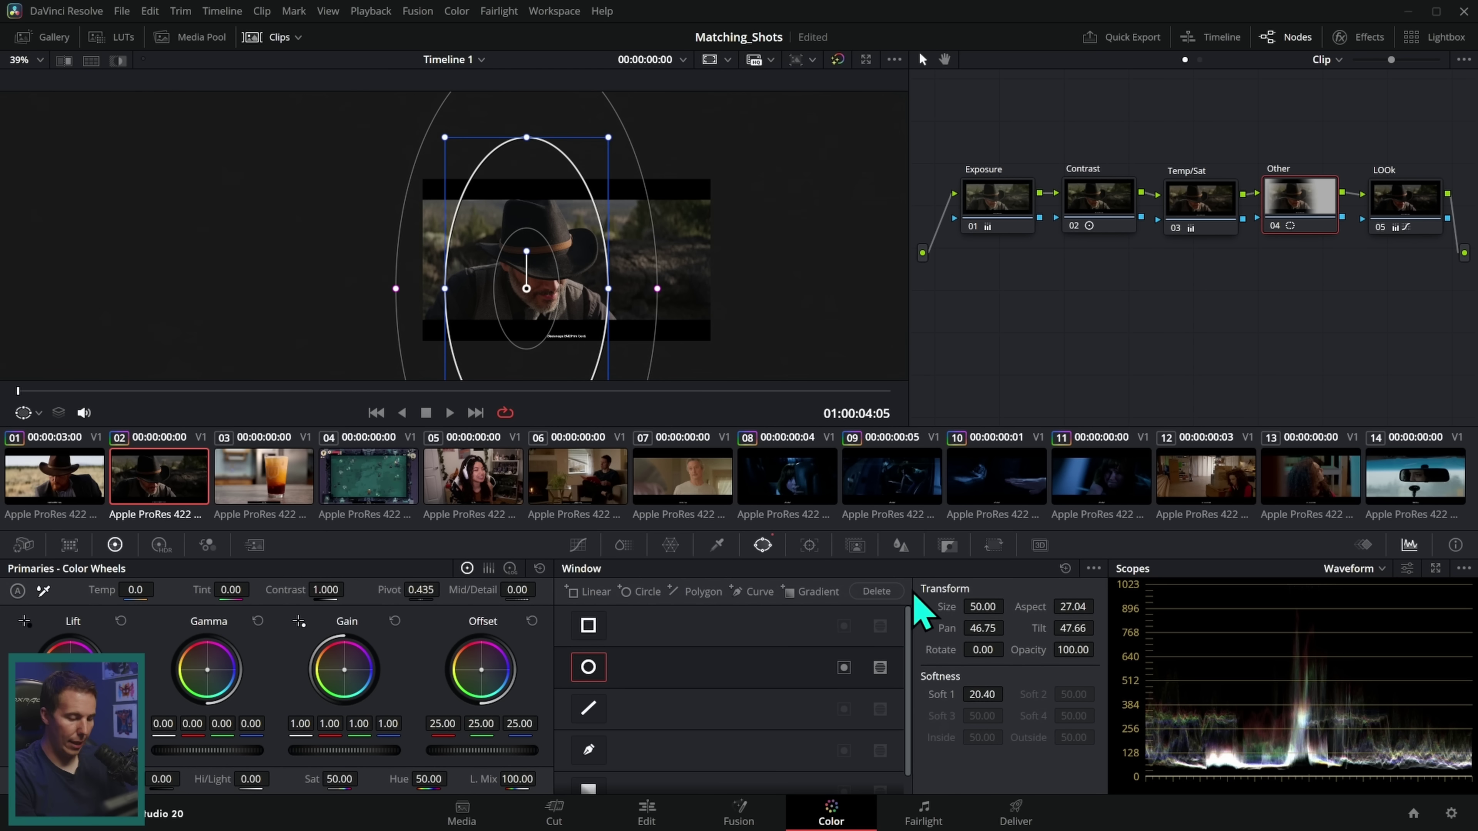
pyautogui.click(844, 667)
pyautogui.moveTo(481, 669); pyautogui.dragTo(1088, 346)
pyautogui.scroll(5, 725, 262)
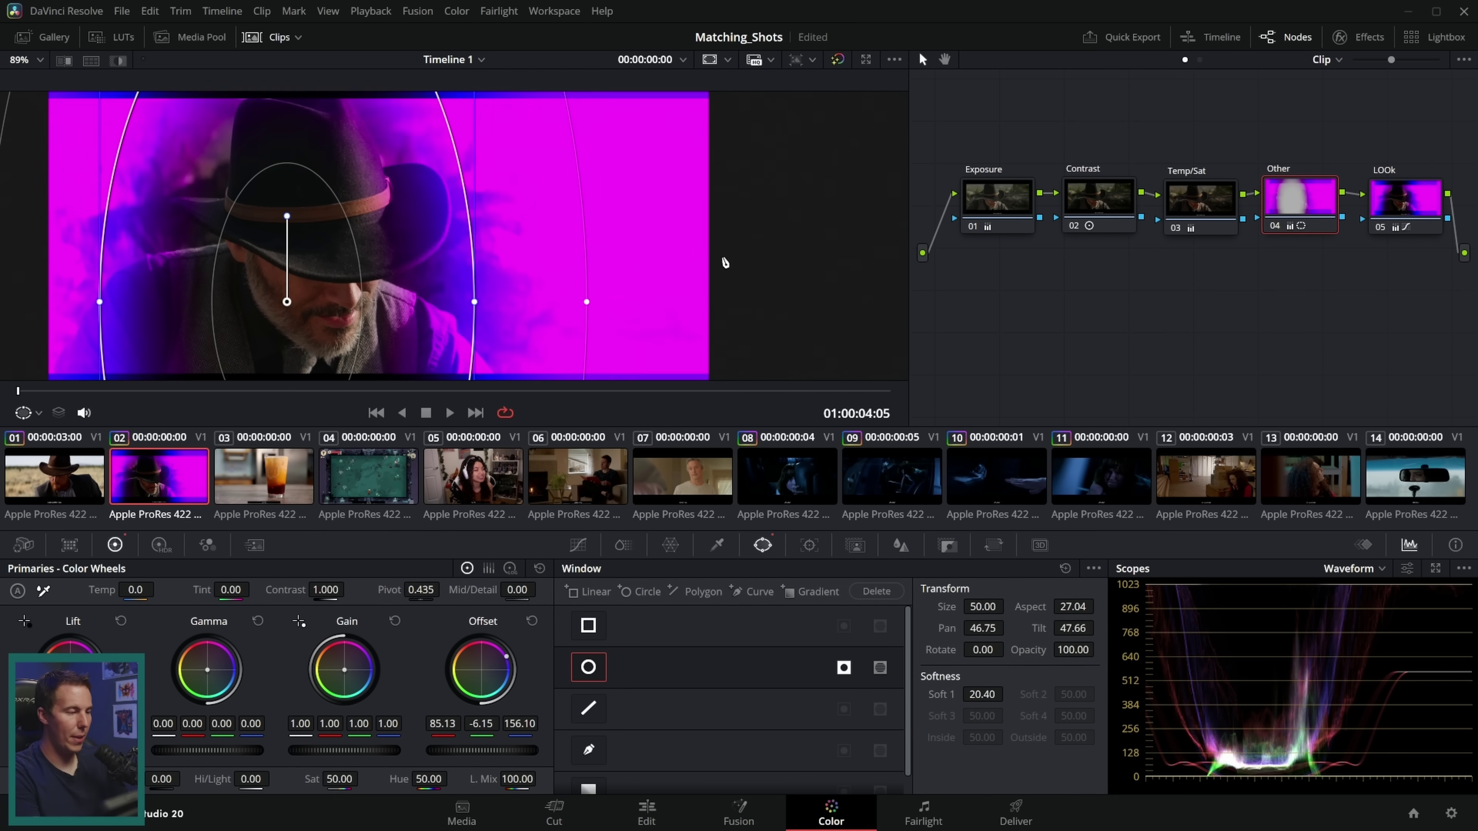
pyautogui.scroll(-5, 798, 232)
pyautogui.moveTo(648, 265)
pyautogui.mouseDown()
pyautogui.moveTo(719, 267)
pyautogui.moveTo(674, 273)
pyautogui.mouseUp()
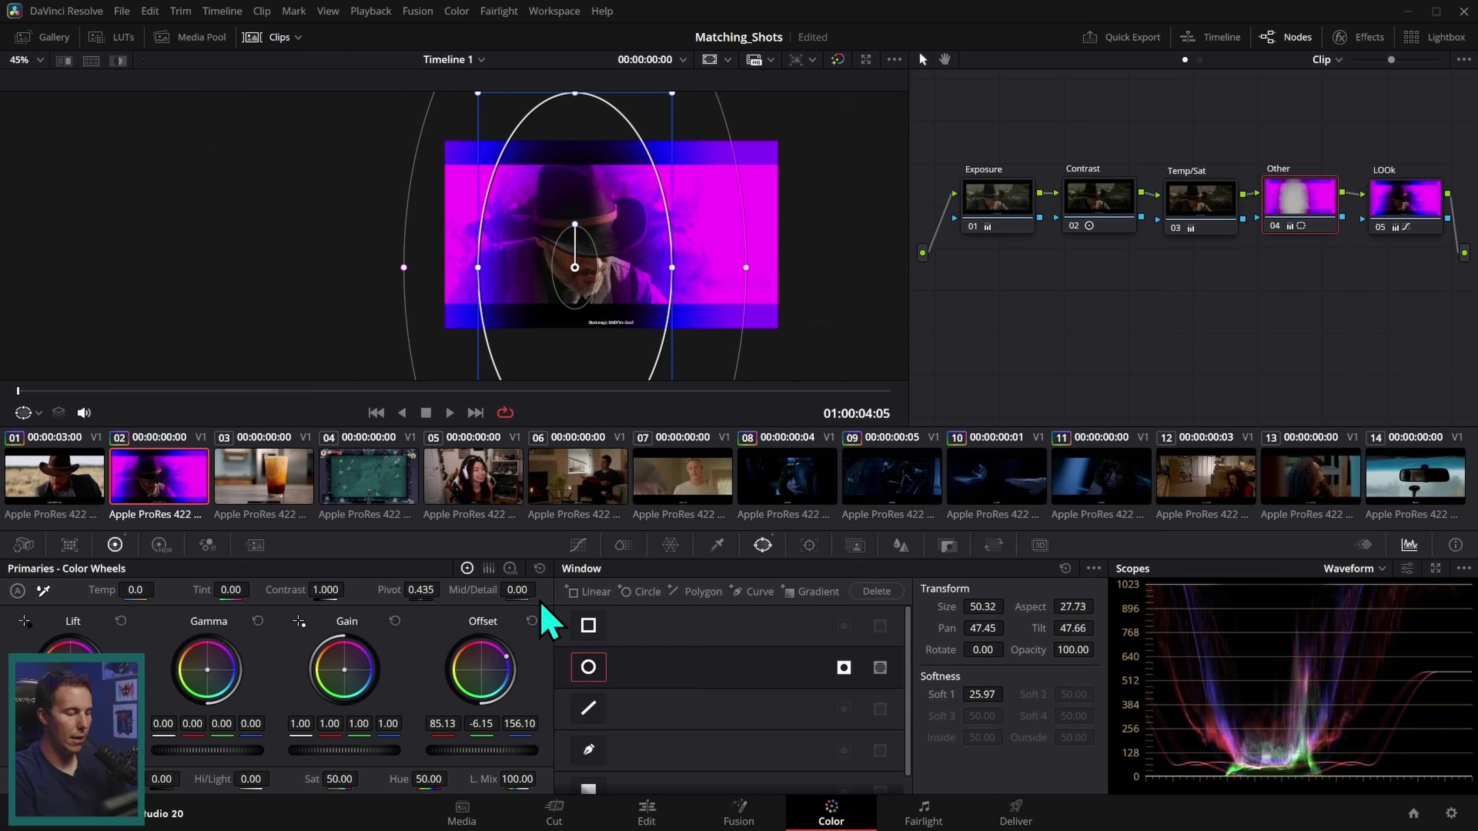
pyautogui.click(539, 568)
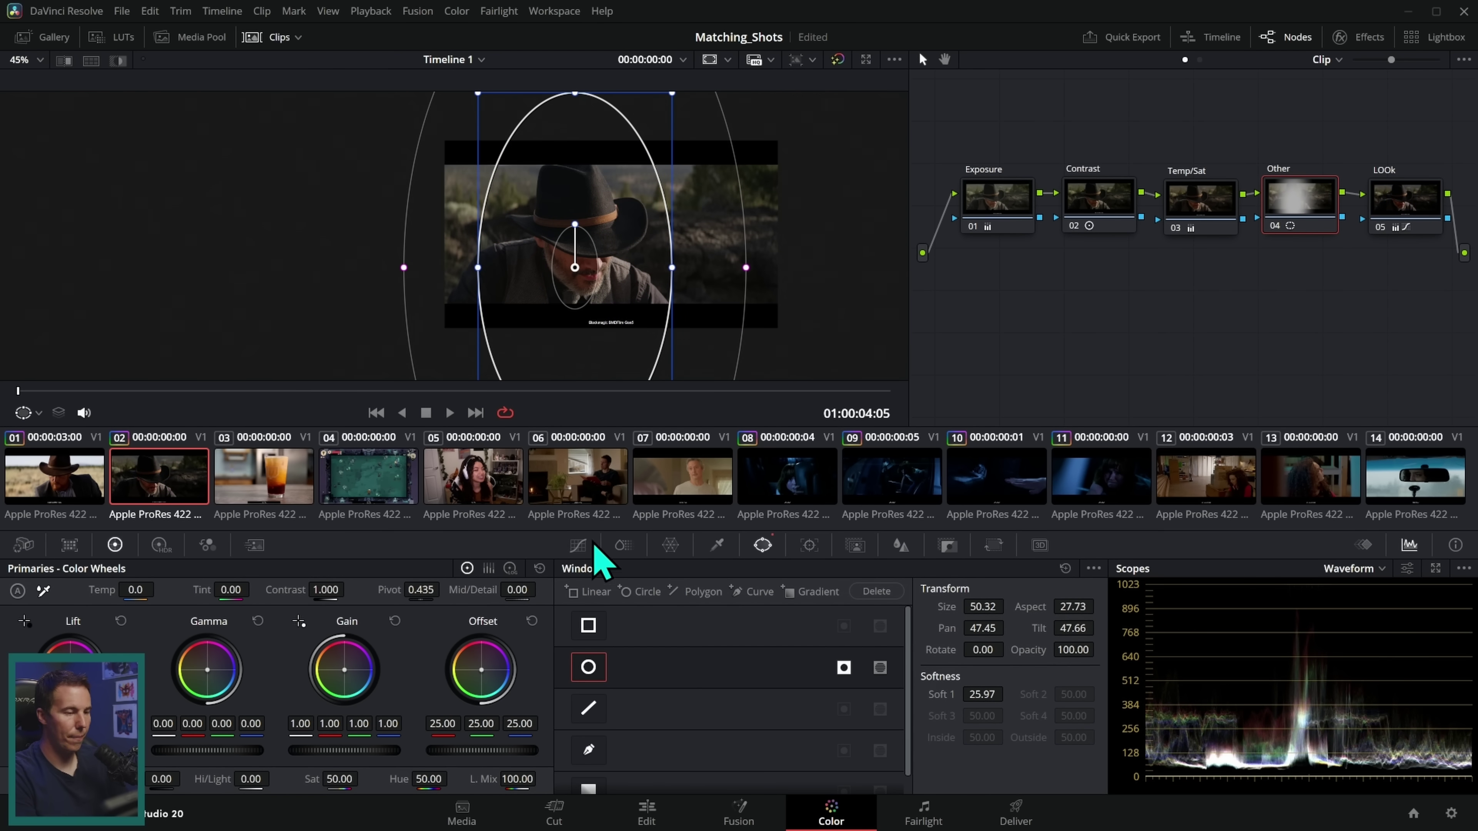
pyautogui.click(579, 545)
pyautogui.scroll(3, 701, 265)
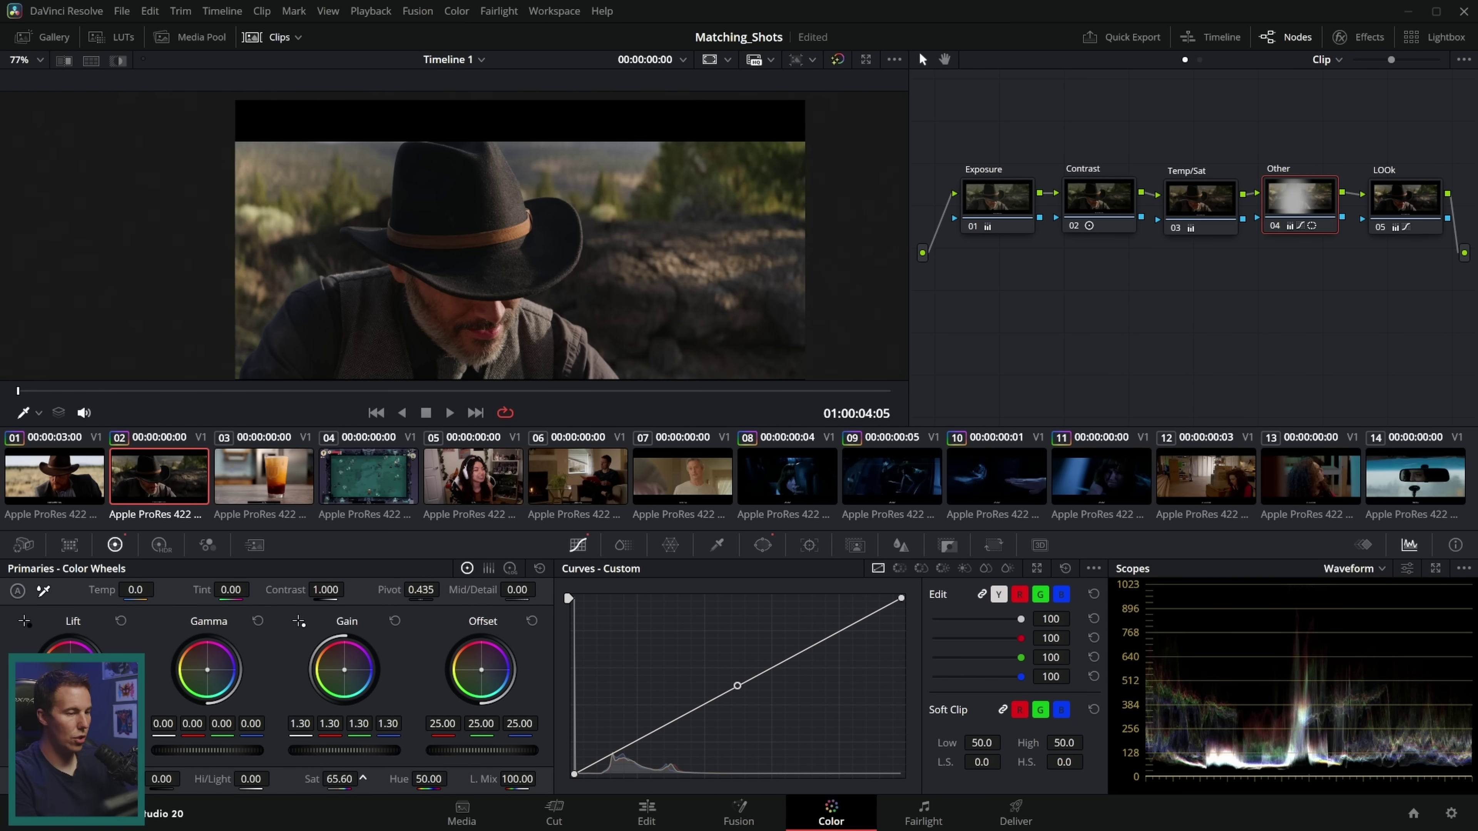
# - Raise the background contrast to 1.094, then compare shot 2 against hero shot 1
pyautogui.scroll(2, 691, 330)
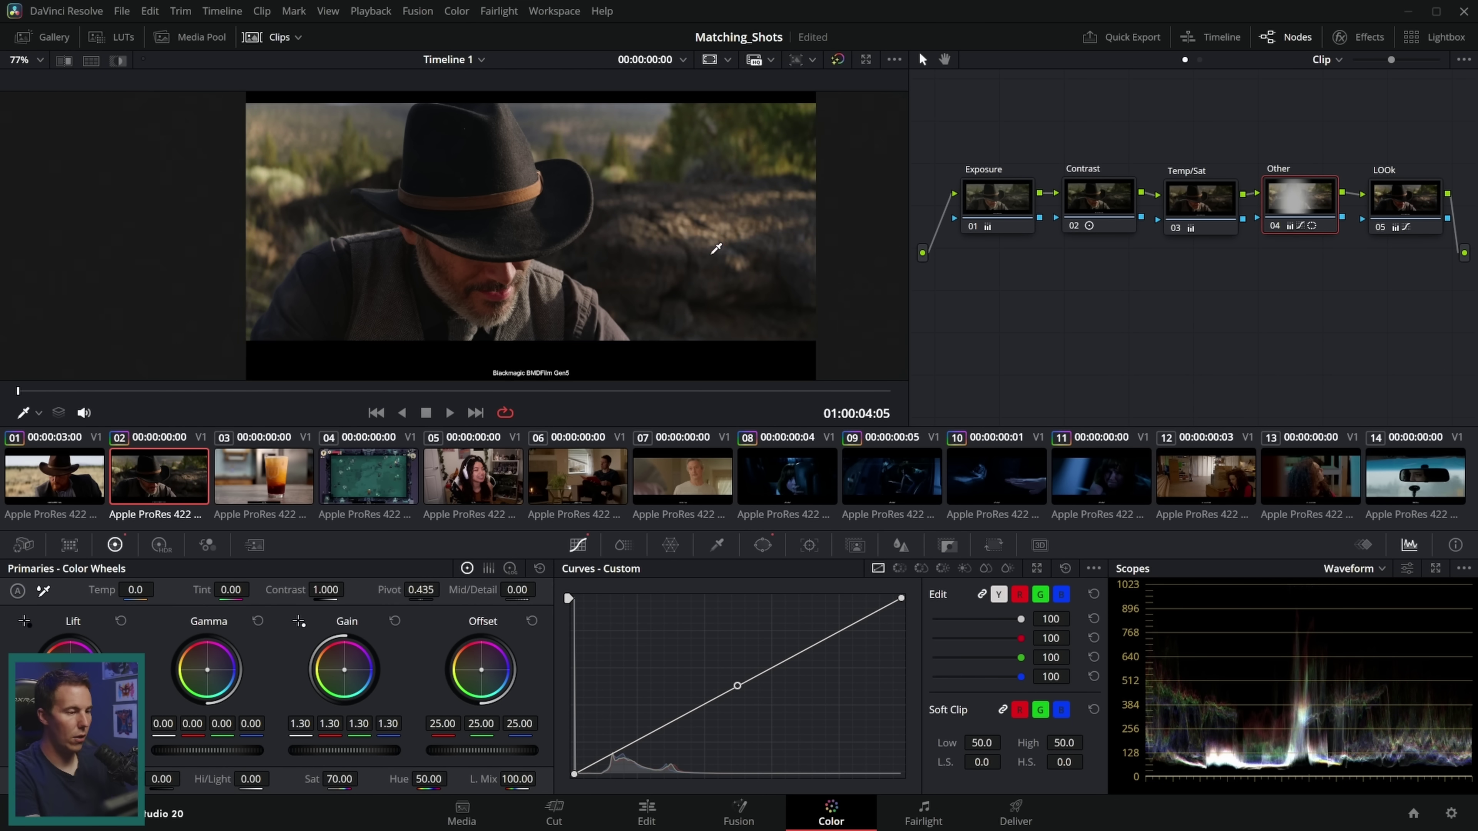
pyautogui.moveTo(325, 589); pyautogui.dragTo(349, 590)
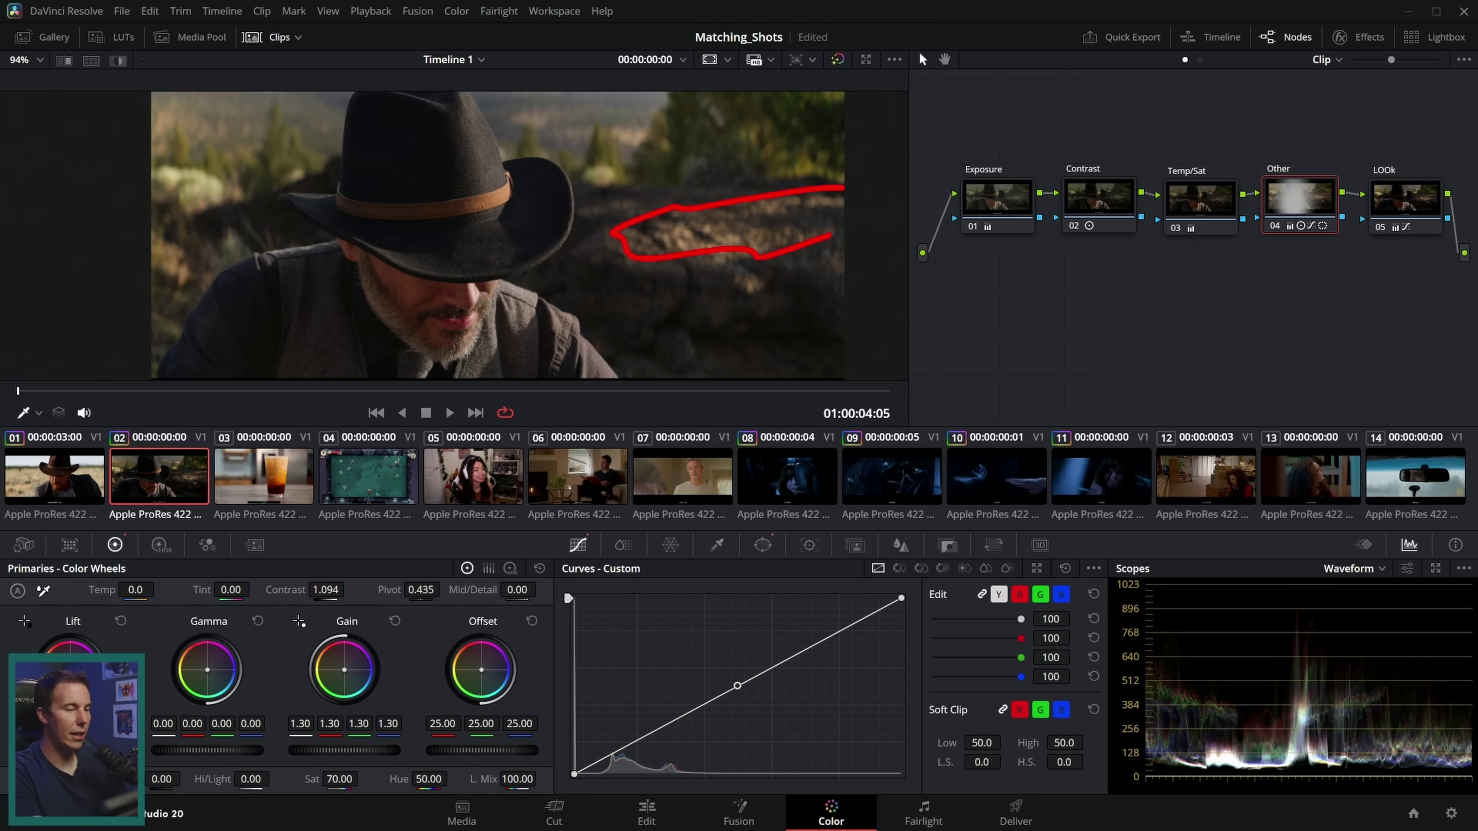
pyautogui.click(79, 488)
pyautogui.click(139, 488)
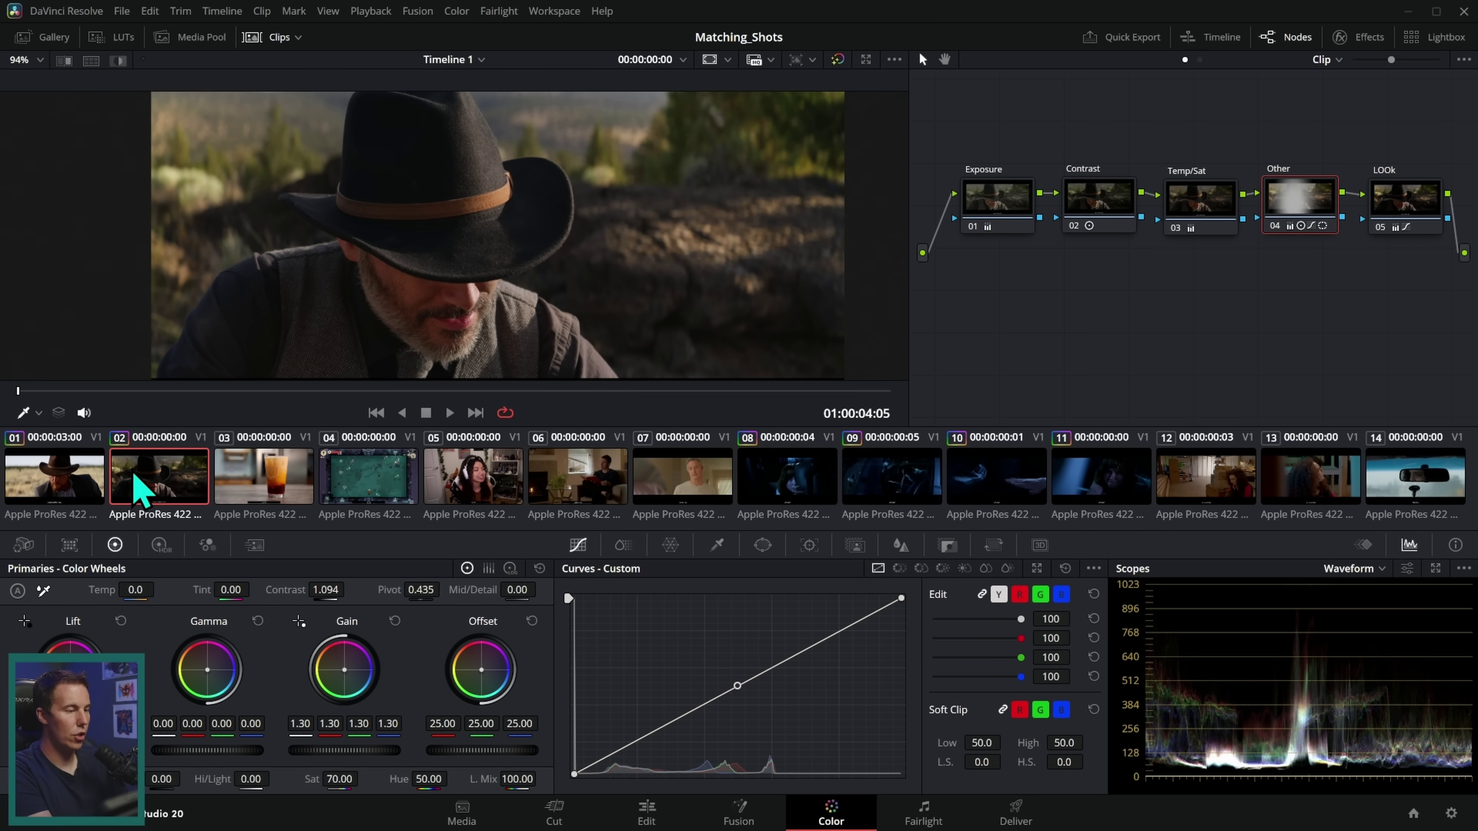
pyautogui.click(67, 492)
pyautogui.click(125, 485)
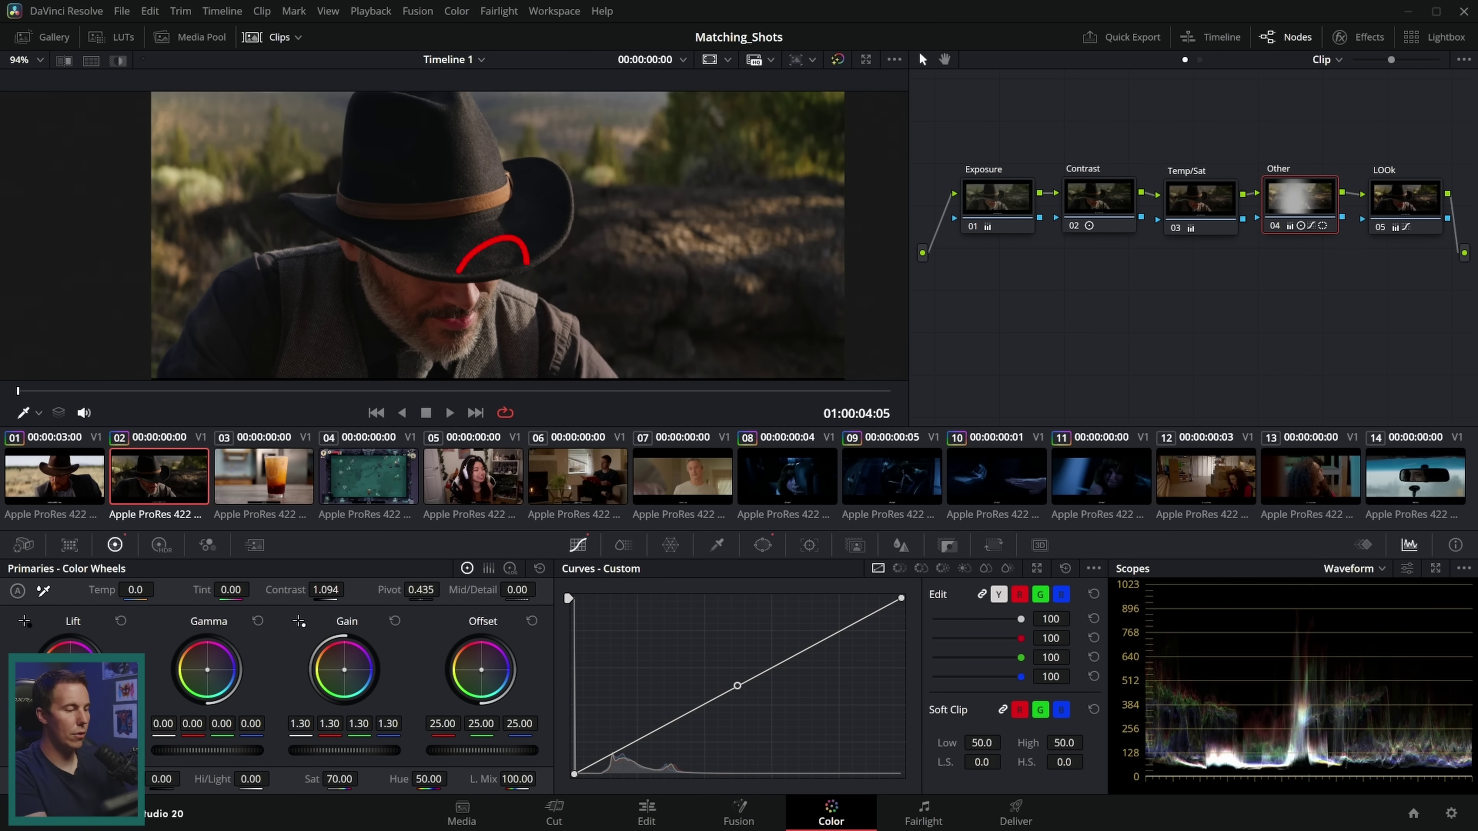
pyautogui.moveTo(526, 264)
pyautogui.mouseDown()
pyautogui.moveTo(512, 224)
pyautogui.moveTo(433, 376)
pyautogui.mouseUp()
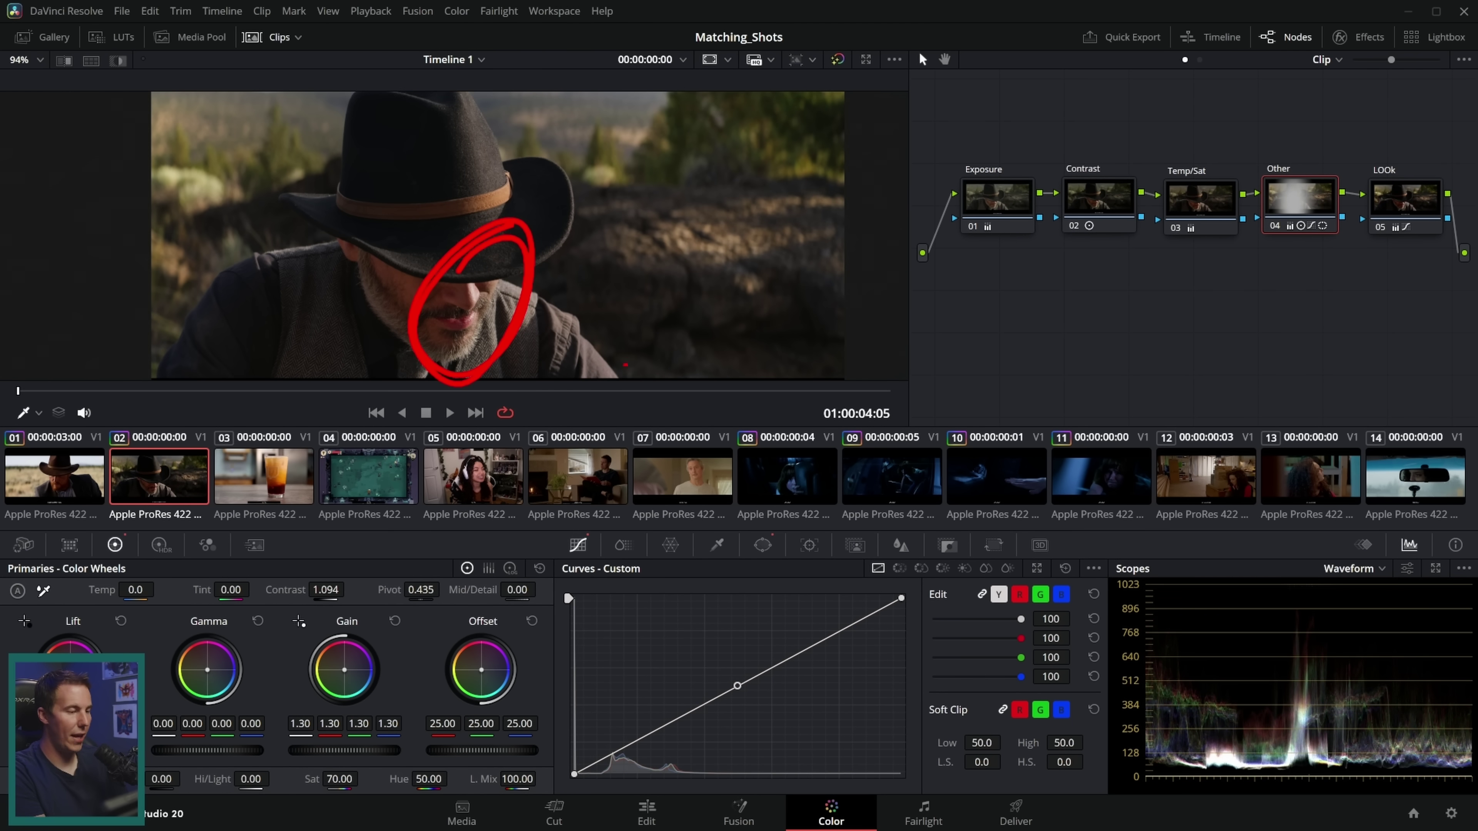
pyautogui.click(72, 482)
pyautogui.click(134, 483)
# - Compare shot 2 against hero shot 1 a few more times, ending on shot 2
pyautogui.click(73, 483)
pyautogui.click(134, 483)
pyautogui.click(93, 489)
pyautogui.click(125, 486)
pyautogui.click(93, 489)
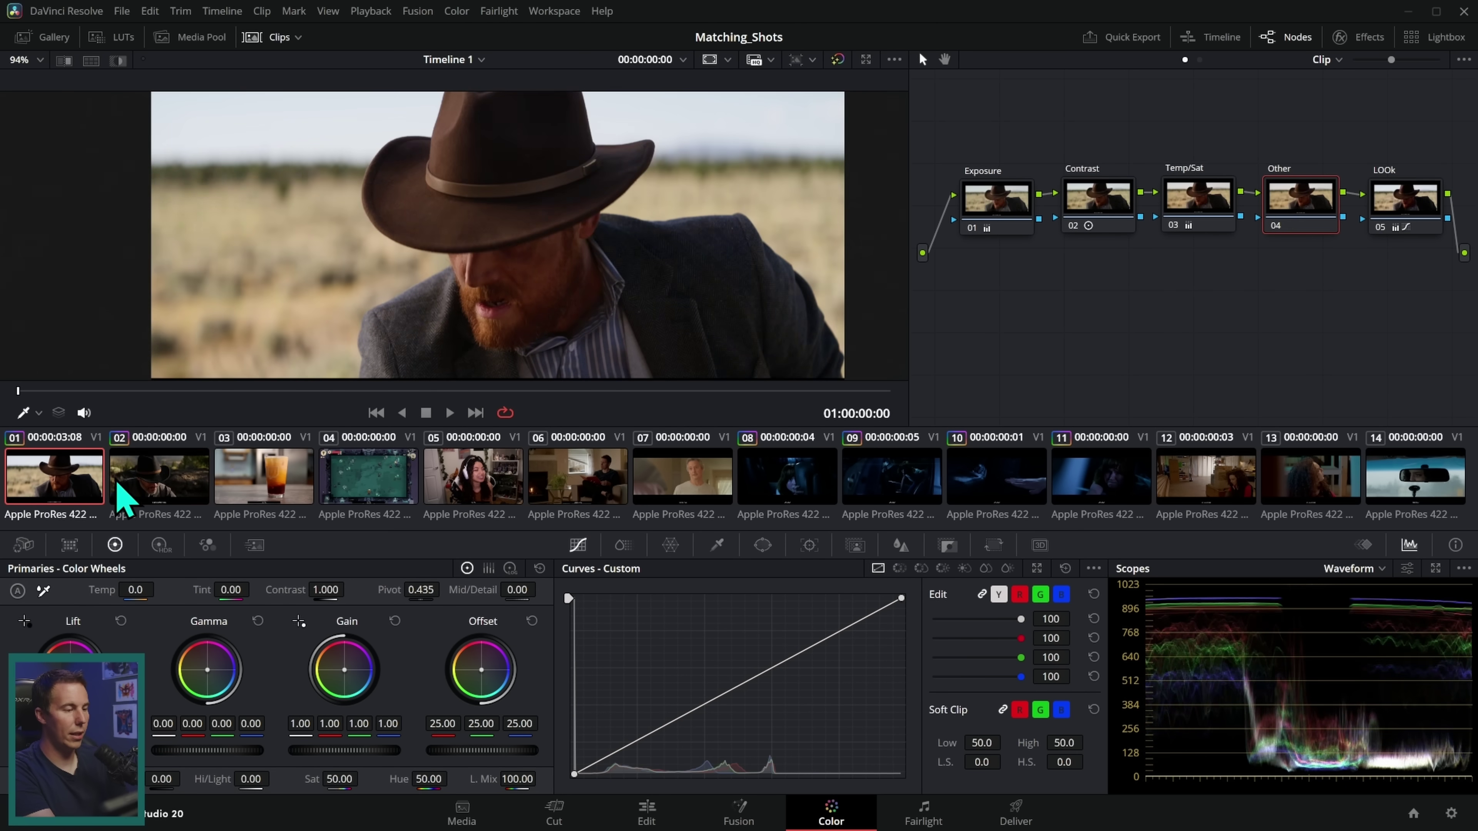
pyautogui.click(122, 489)
pyautogui.click(79, 485)
pyautogui.click(130, 492)
pyautogui.click(99, 486)
pyautogui.click(131, 492)
pyautogui.click(96, 483)
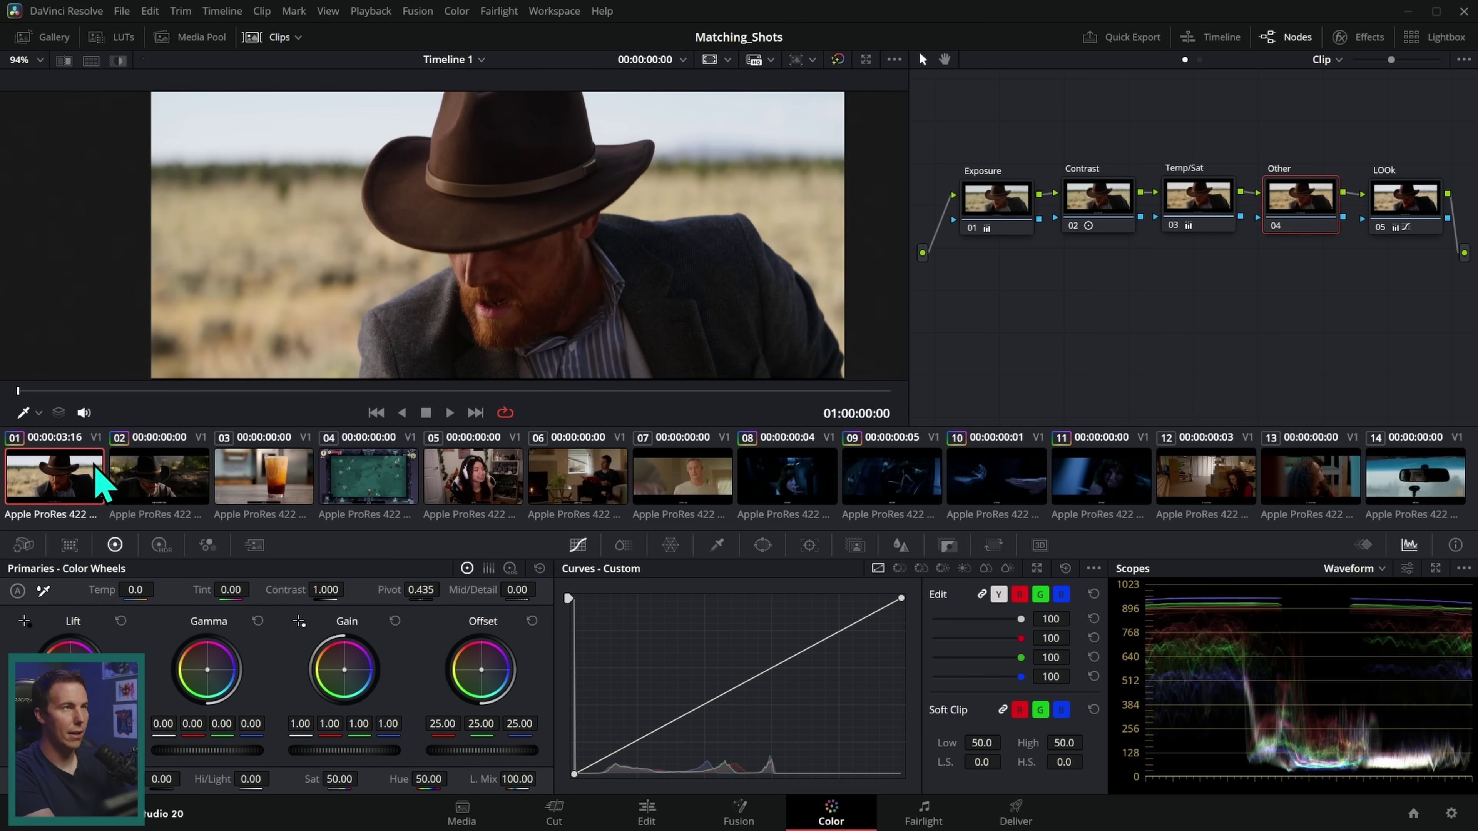
pyautogui.click(139, 486)
# - Switch to shot 9 and compare it with shot 10 in a split-screen wipe, then turn the wipe off
pyautogui.click(890, 501)
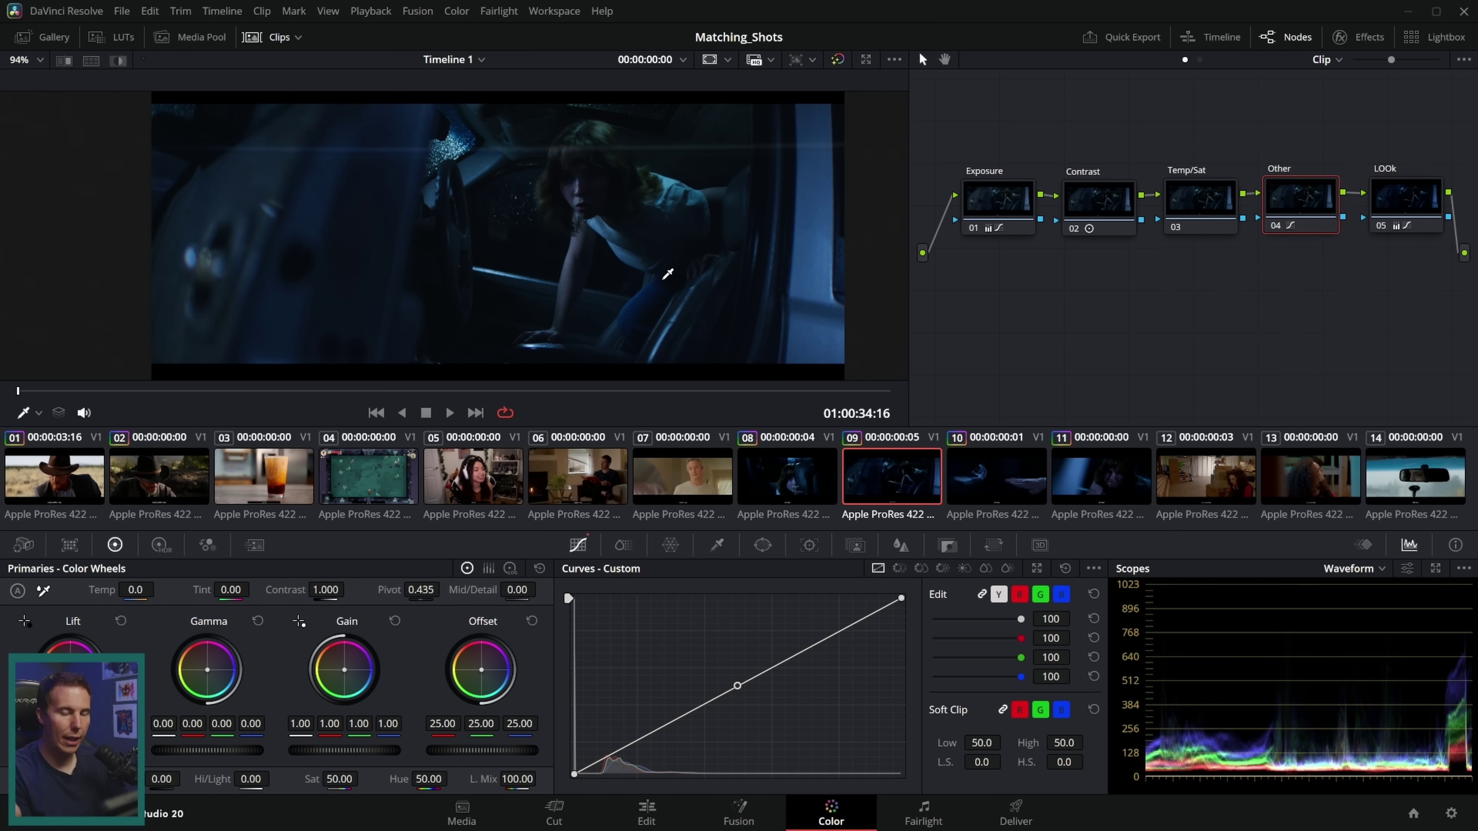
pyautogui.click(968, 495)
pyautogui.click(934, 495)
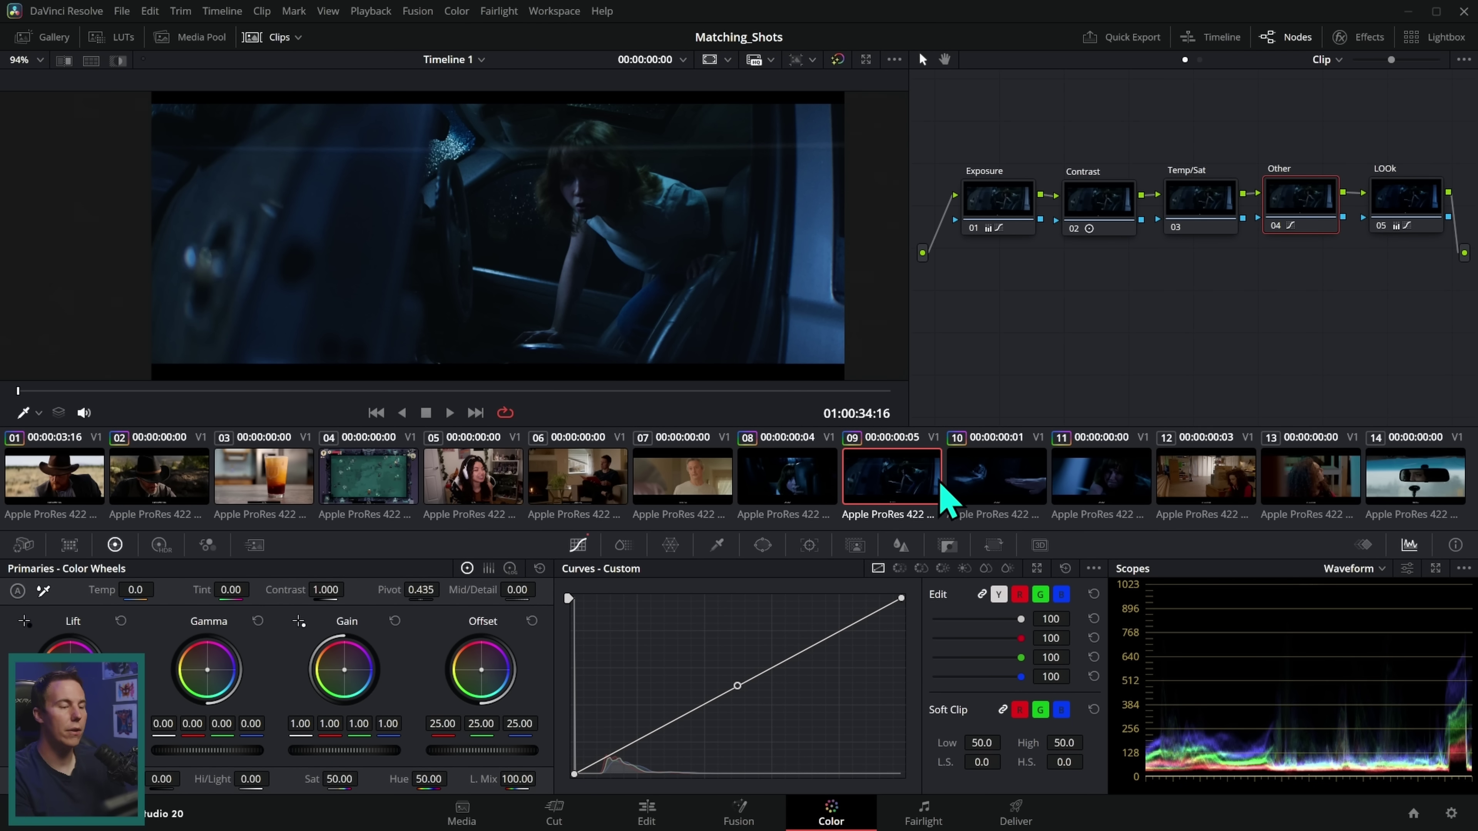
pyautogui.click(1012, 495)
pyautogui.click(925, 494)
pyautogui.press('Down')
pyautogui.hotkey('ctrl', 'w')
pyautogui.moveTo(488, 274); pyautogui.dragTo(537, 364)
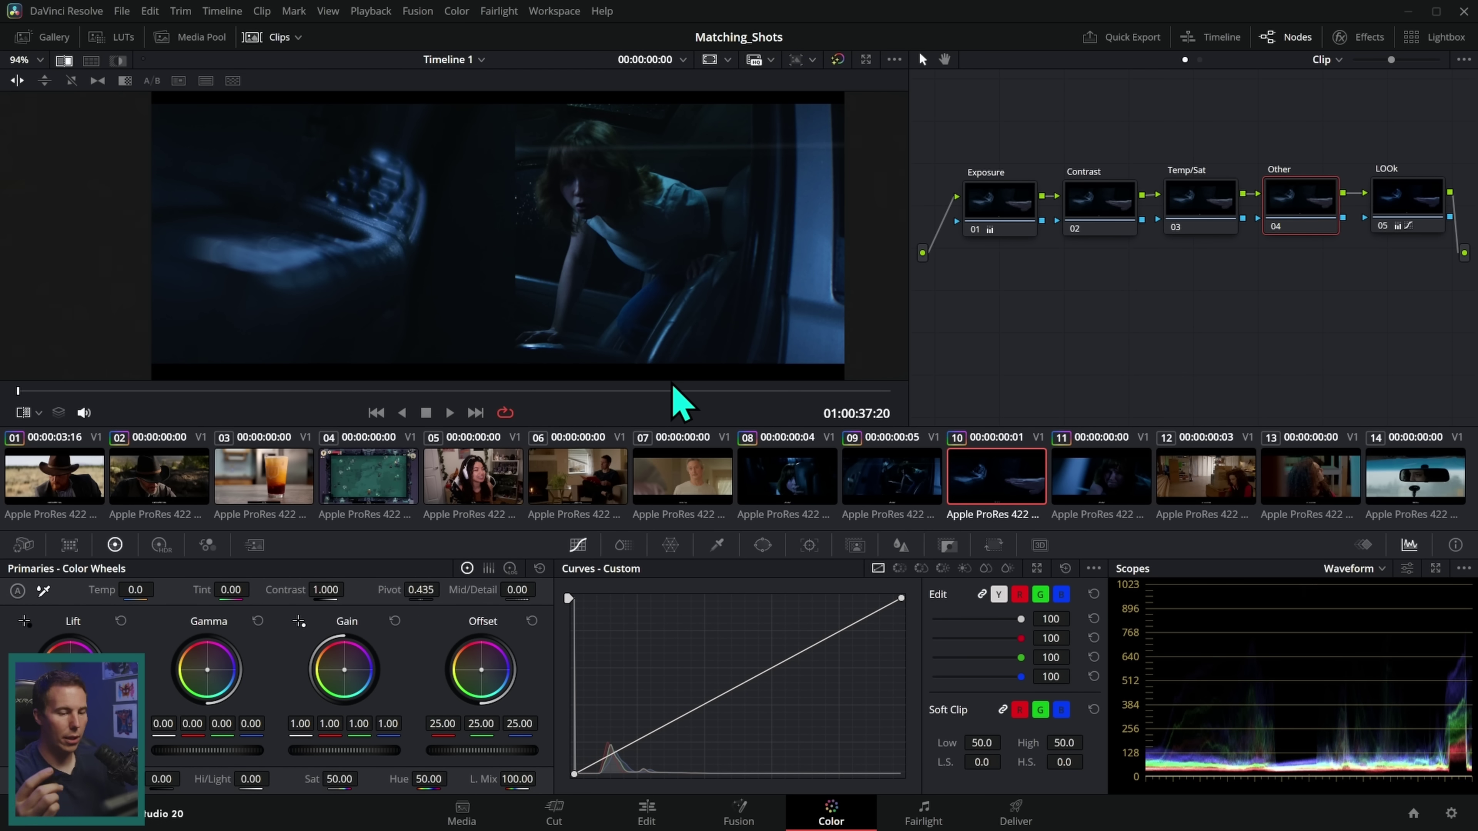
pyautogui.click(64, 60)
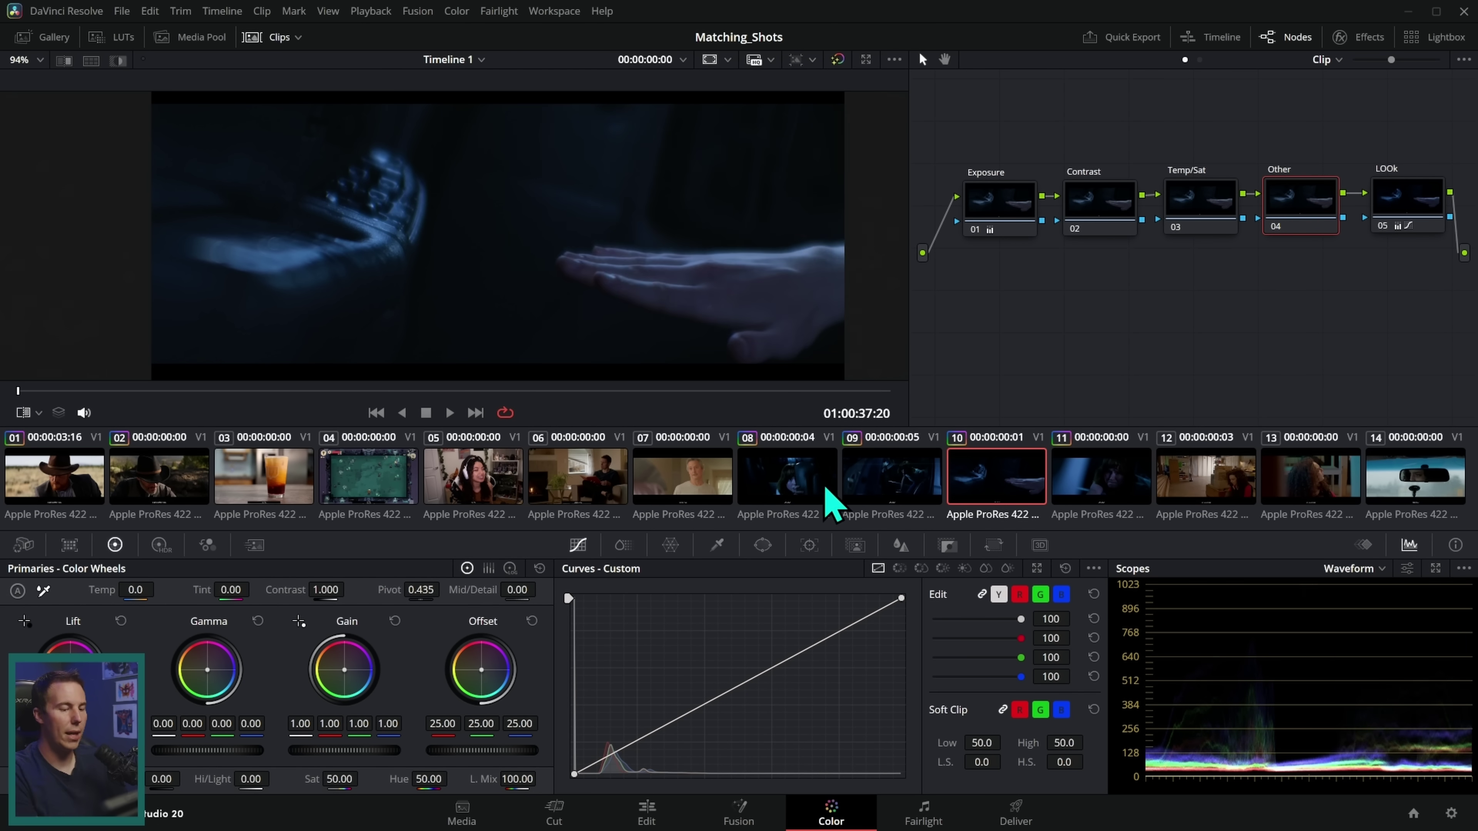
# - Look through shots 8 to 11, checking shot 8, and settle back on reference shot 9
pyautogui.click(890, 482)
pyautogui.click(1098, 486)
pyautogui.click(989, 483)
pyautogui.click(829, 486)
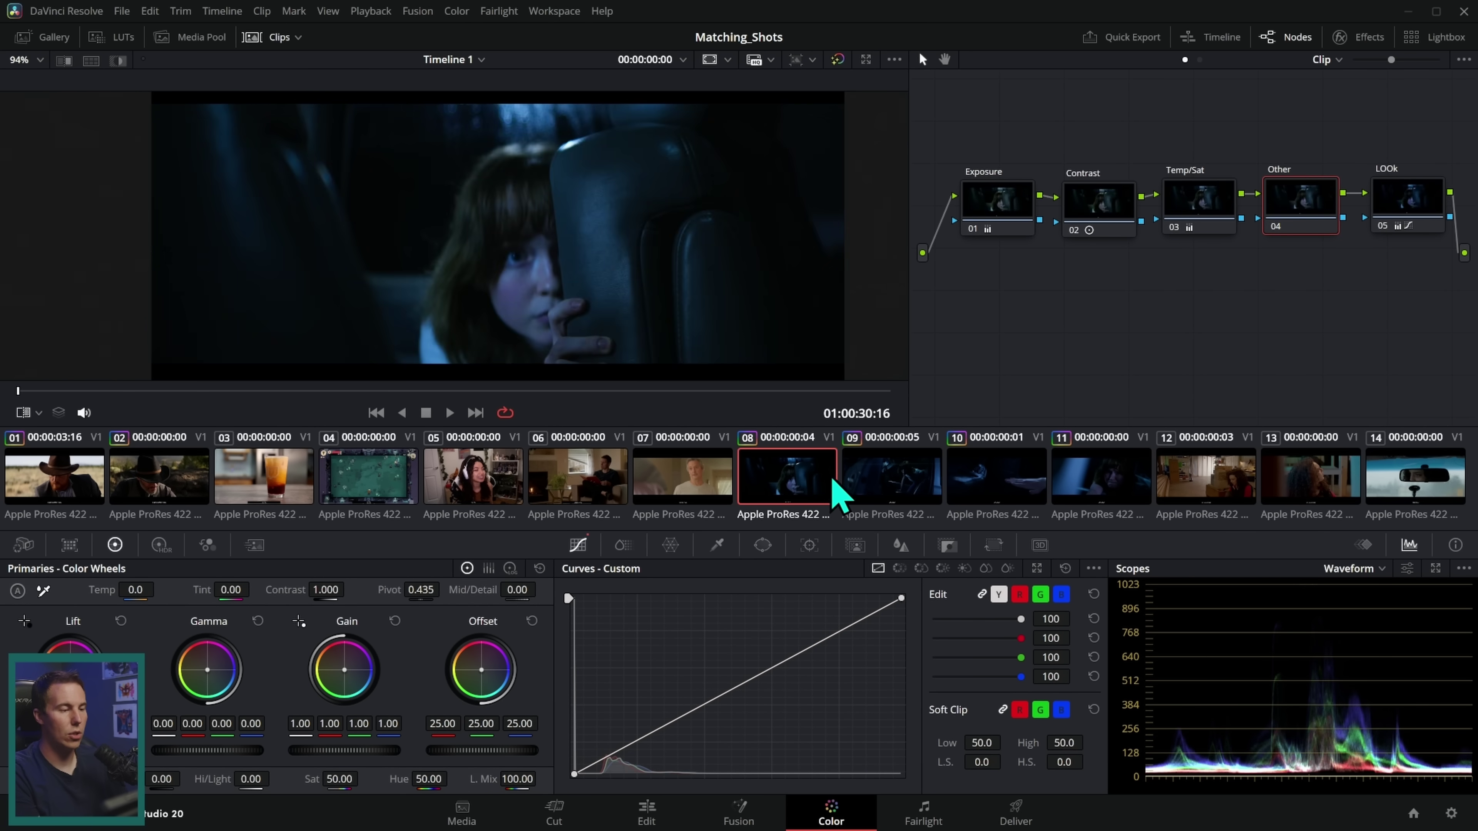
pyautogui.click(890, 486)
pyautogui.click(1033, 489)
pyautogui.click(989, 491)
pyautogui.click(910, 495)
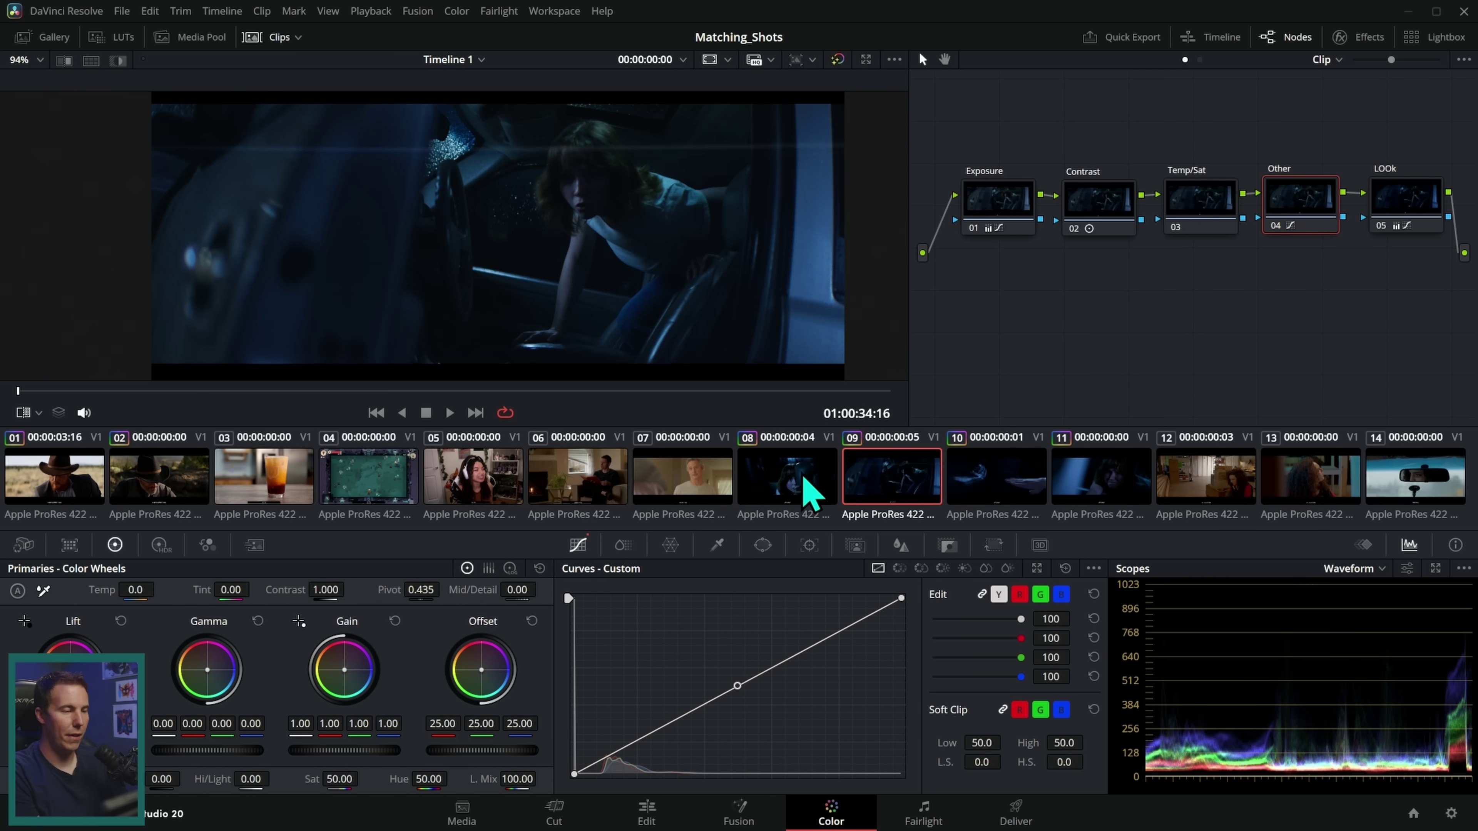
pyautogui.click(809, 495)
pyautogui.click(884, 494)
pyautogui.click(778, 495)
pyautogui.press('Down')
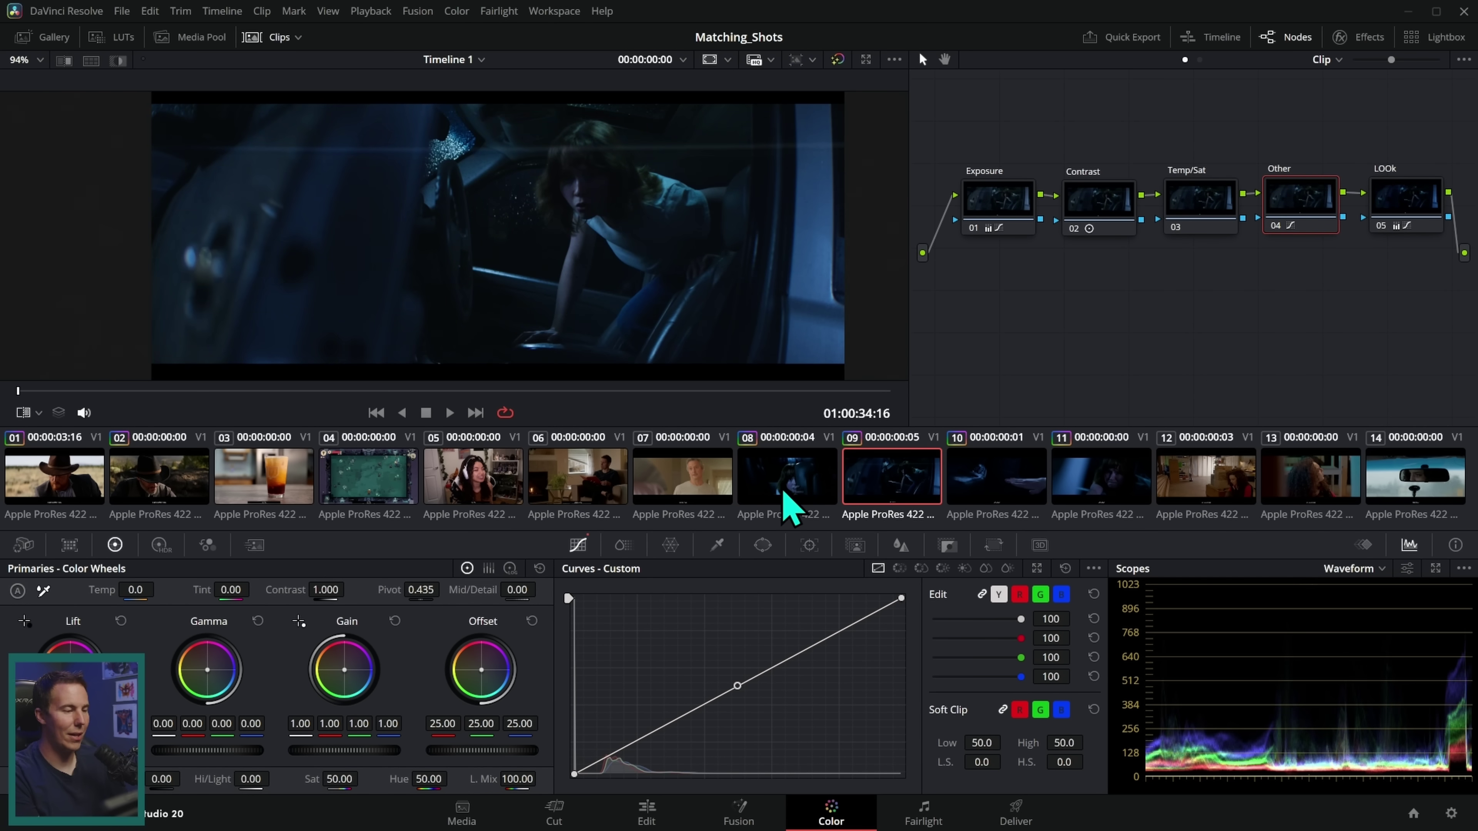
pyautogui.click(791, 495)
pyautogui.click(867, 497)
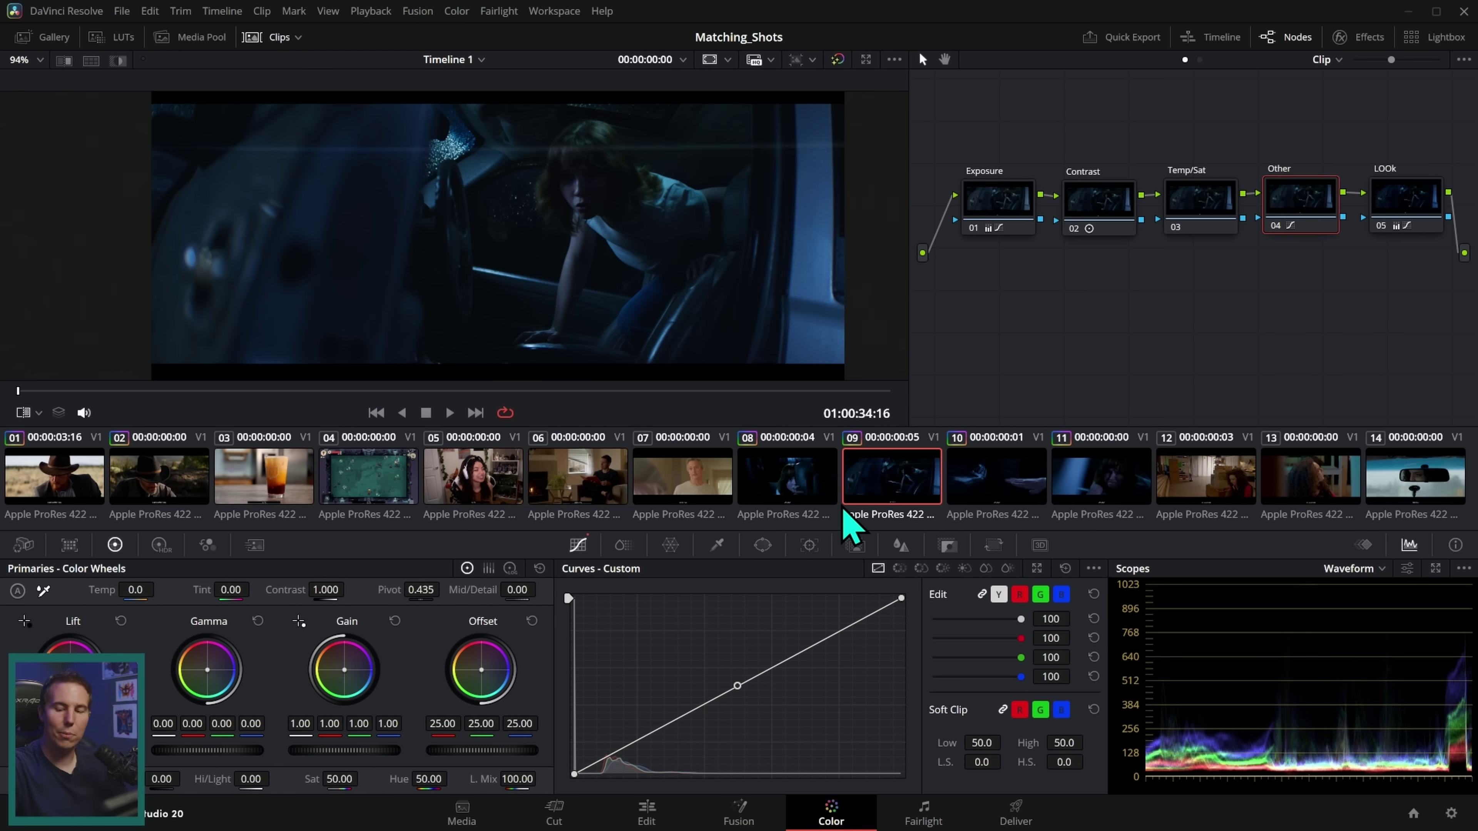